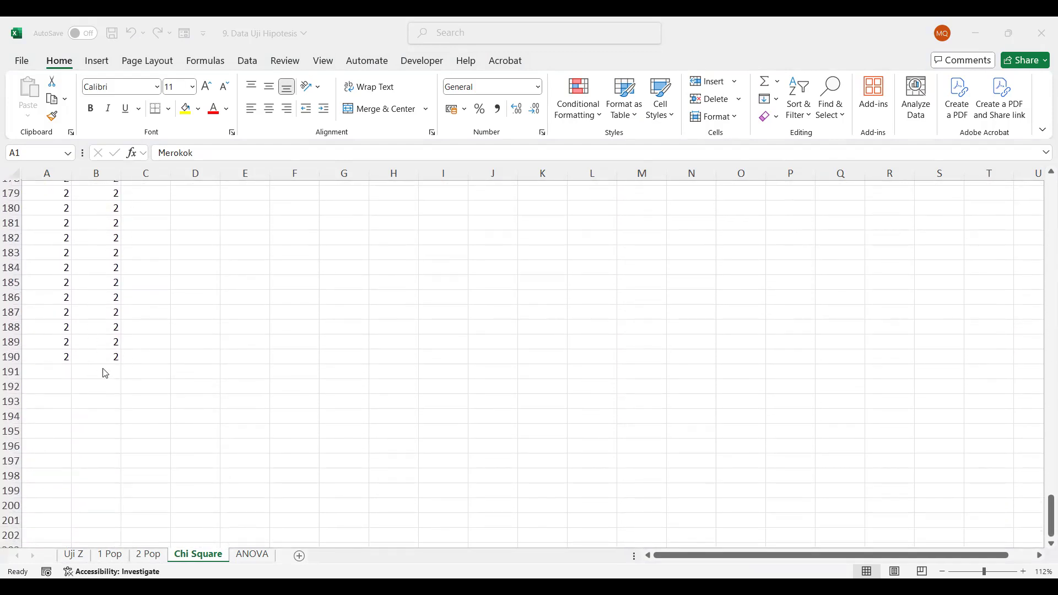
# Enter the heading "Hipotesis" in D2, beside the Merokok and BBLR data
pyautogui.scroll(20, 92, 375)
pyautogui.scroll(20, 92, 374)
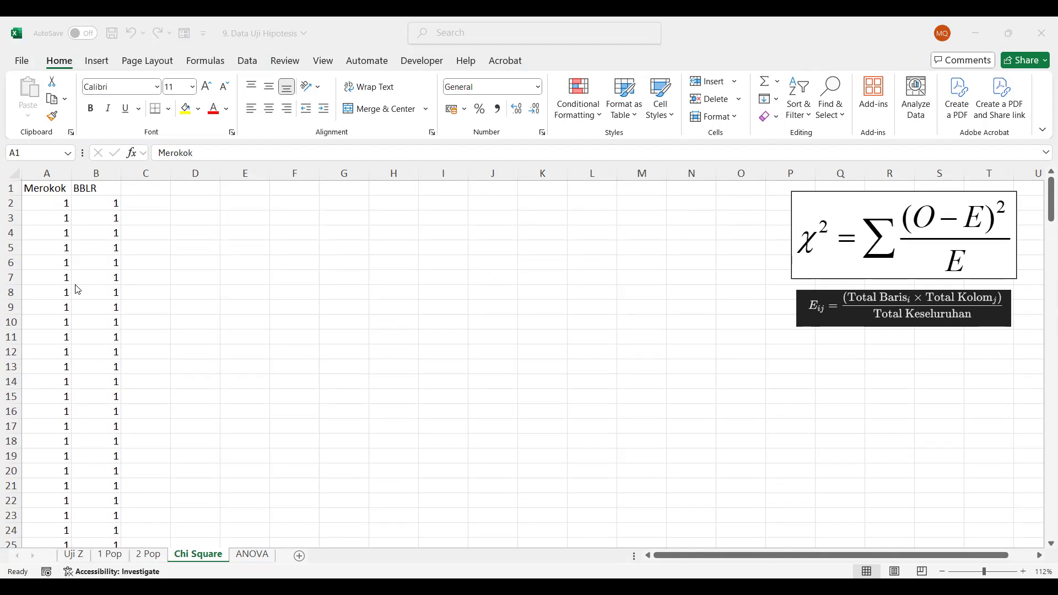
pyautogui.scroll(-20, 78, 290)
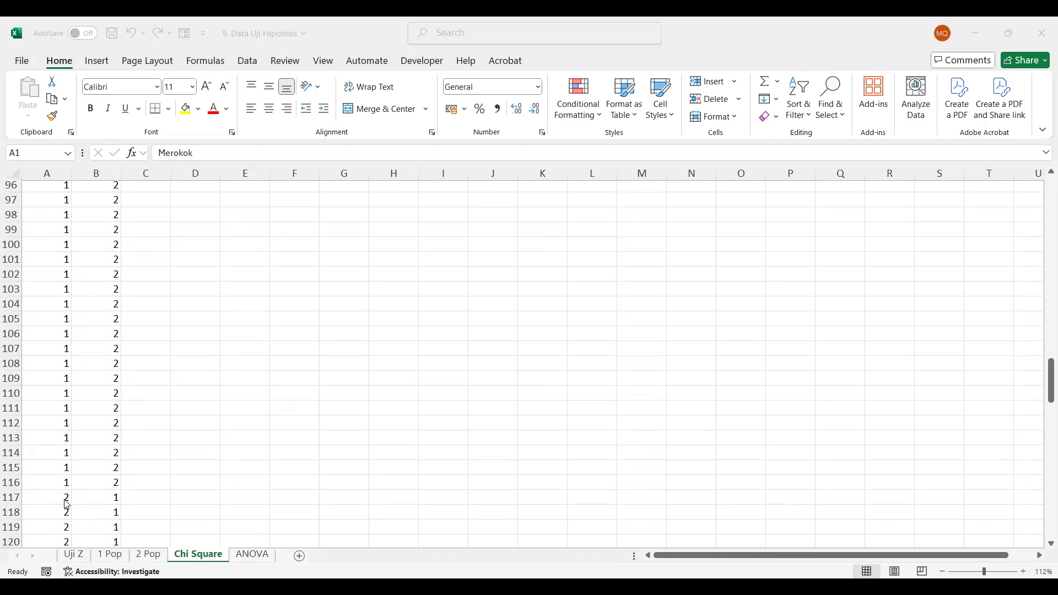
pyautogui.scroll(20, 218, 398)
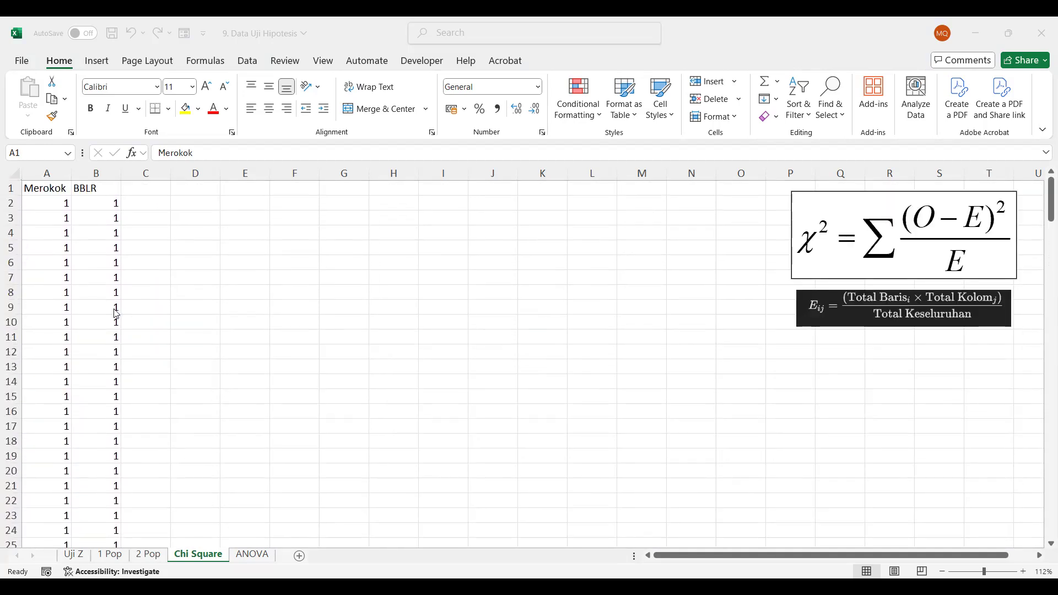
pyautogui.click(175, 206)
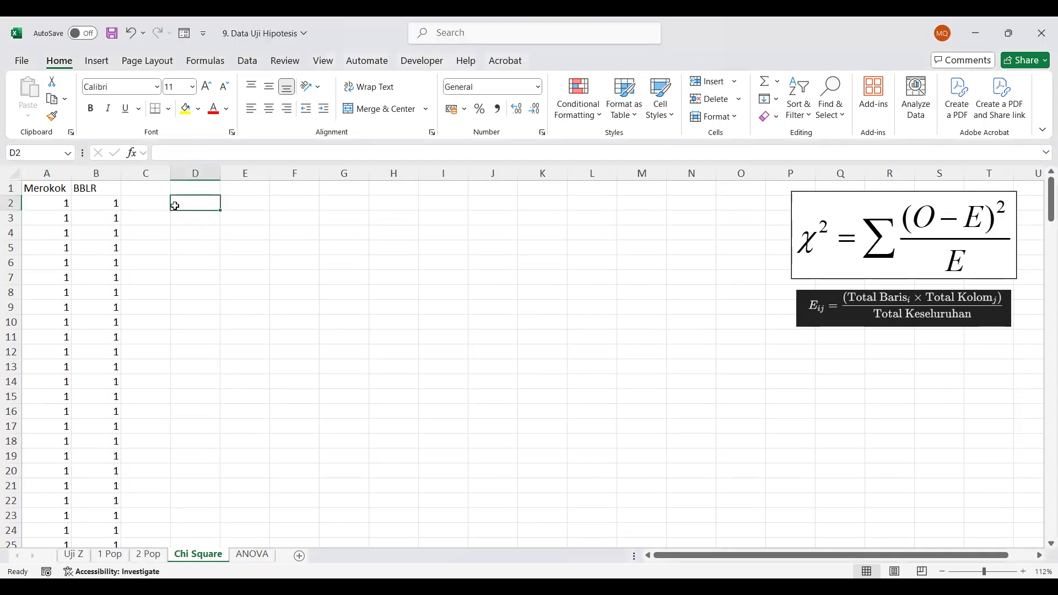
pyautogui.write('Hip')
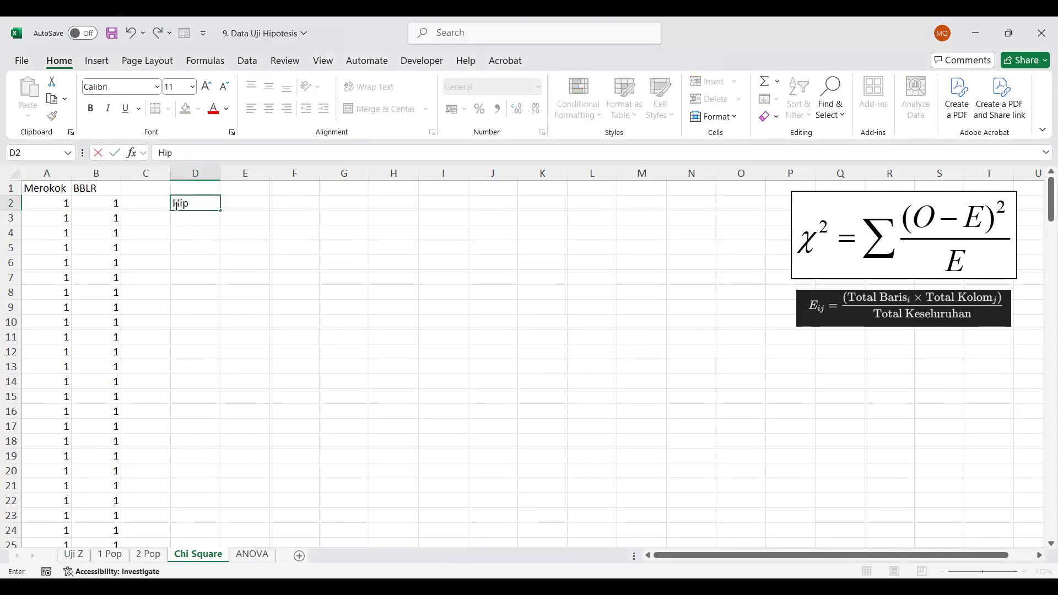
pyautogui.write('otesis')
pyautogui.press('Return')
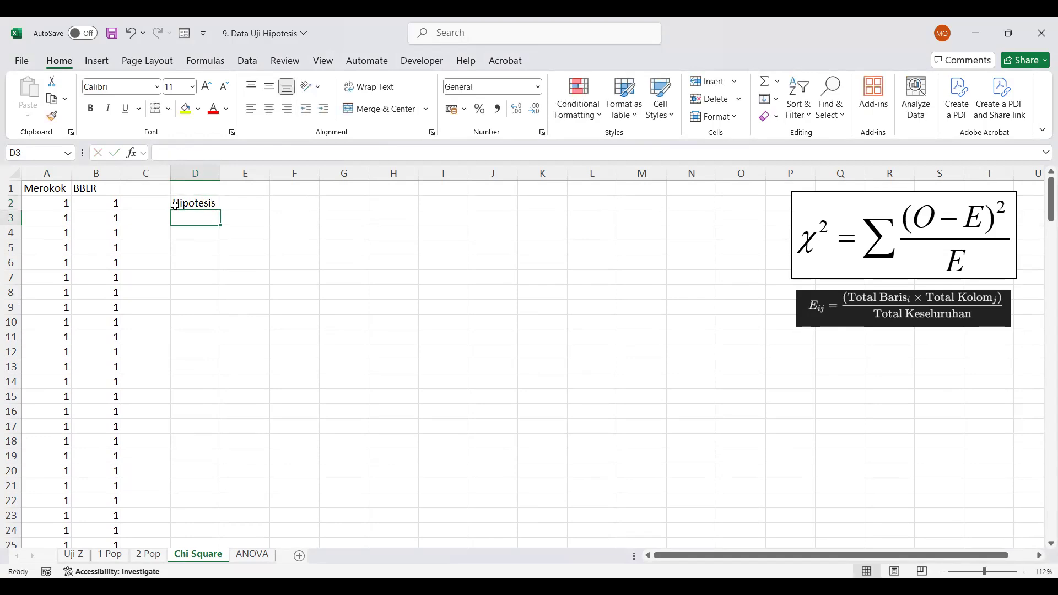
# Label the two hypotheses under the heading, with H0 in D3 and H1 in D4
pyautogui.write('H0')
pyautogui.press('Return')
pyautogui.write('H1')
pyautogui.press('Tab')
pyautogui.press('Up')
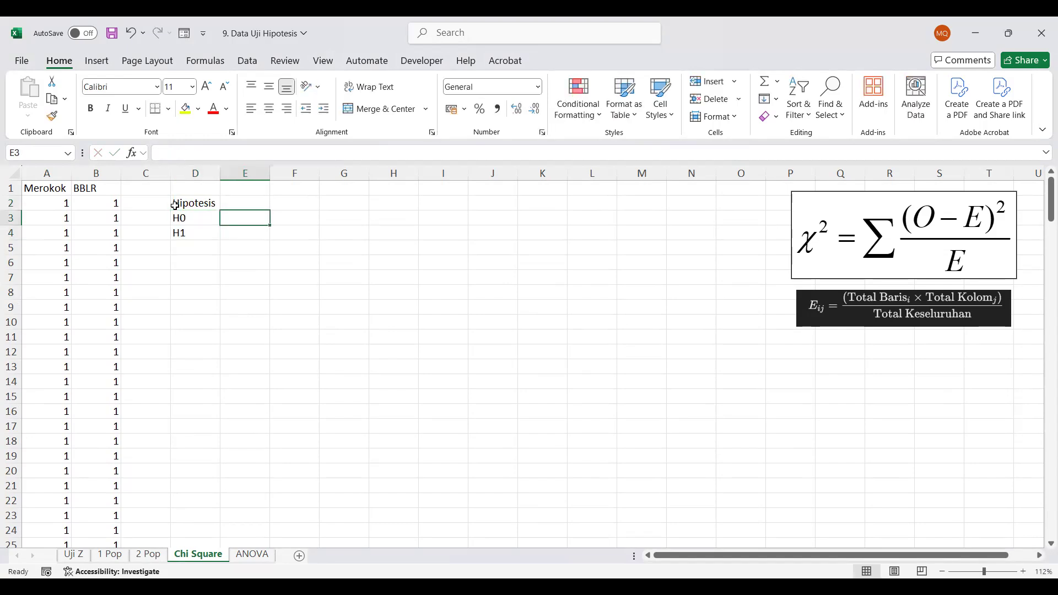
# Enter the hypothesis statements: "Tidak ada hubungan" for H0 in E3 and "Ada Hubungan" for H1 in E4
pyautogui.write('A')
pyautogui.press('BackSpace')
pyautogui.write('Tidak ada hubungan')
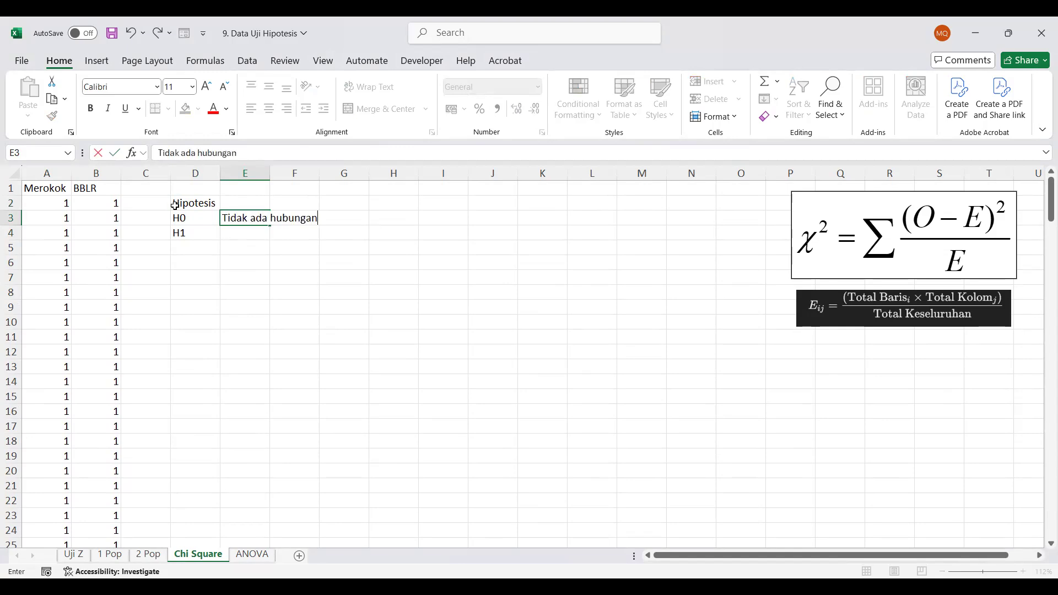
pyautogui.press('Return')
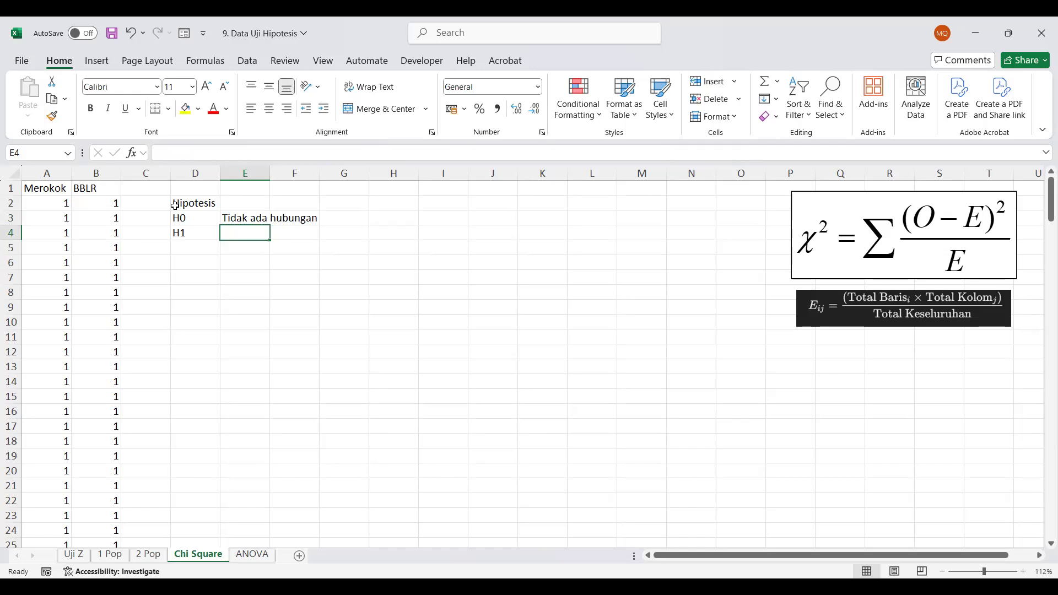
pyautogui.write('Ada ')
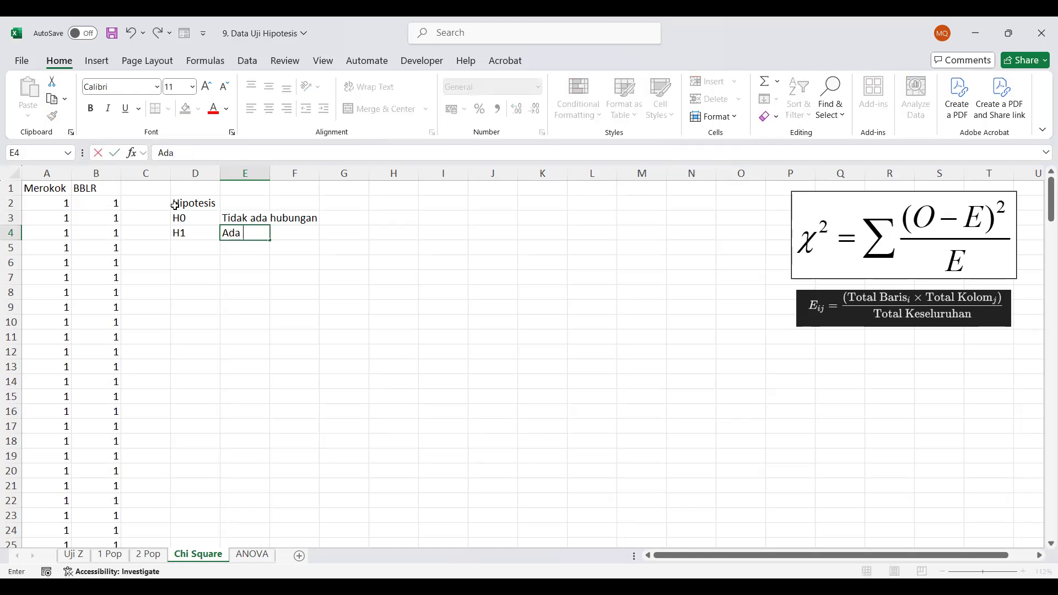
pyautogui.write('Hubungan')
pyautogui.press('Return')
pyautogui.press('Down')
pyautogui.press('Left')
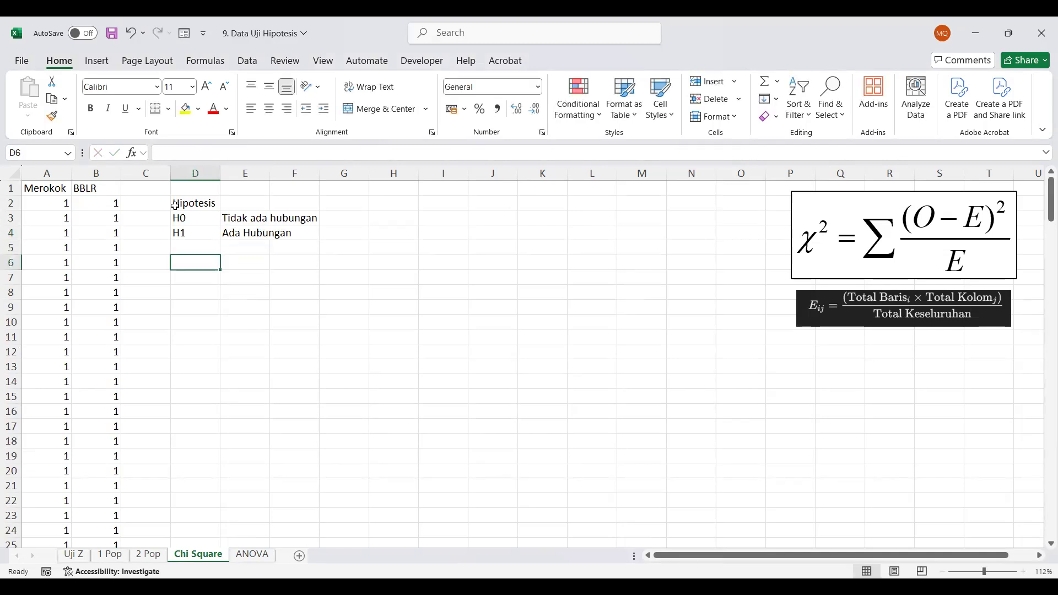
# Add a "Taraf Signifikan" heading in D6 with the label "alpha" in D7 and the value 0.05 in E7
pyautogui.write('Taraf Signifikan')
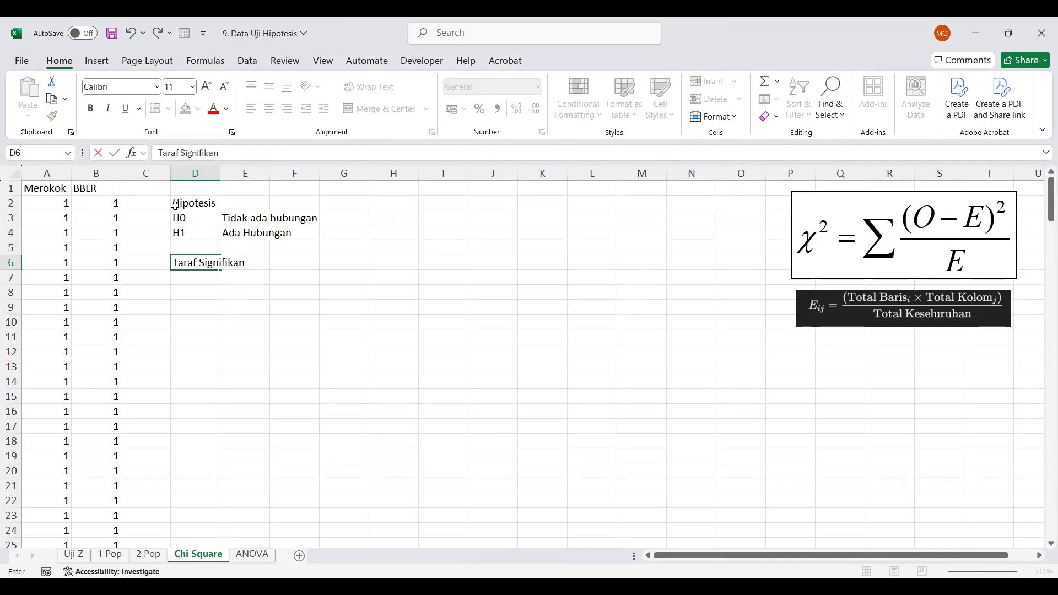
pyautogui.press('Return')
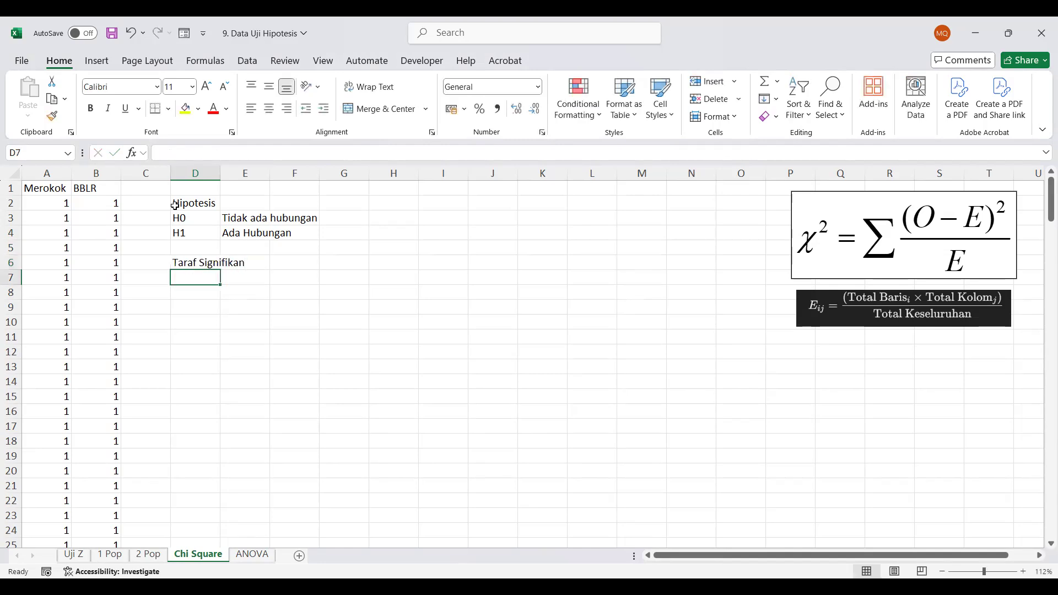
pyautogui.write('alpha')
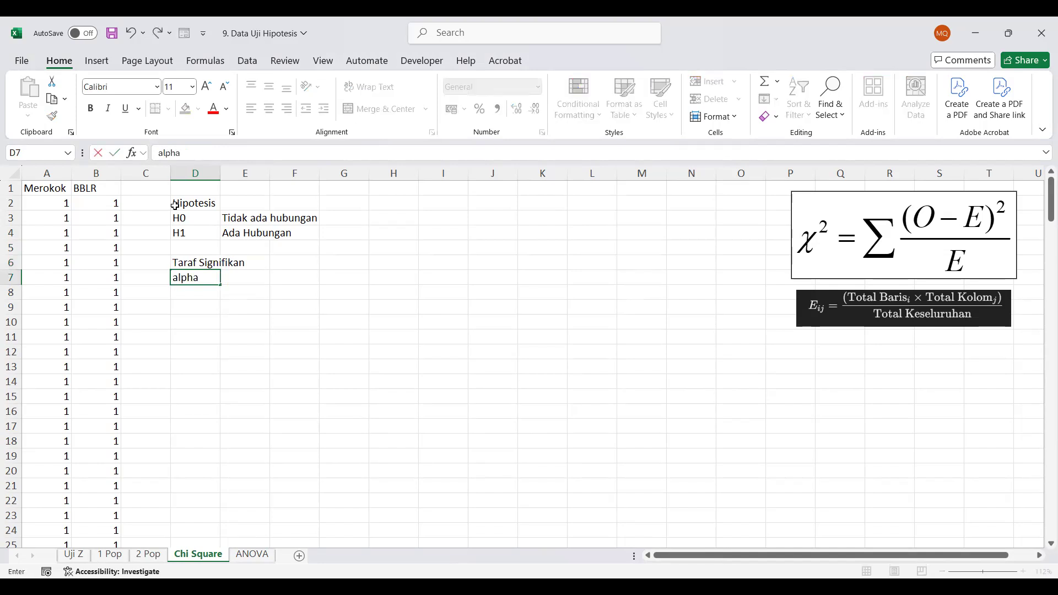
pyautogui.press('Tab')
pyautogui.write('0.05')
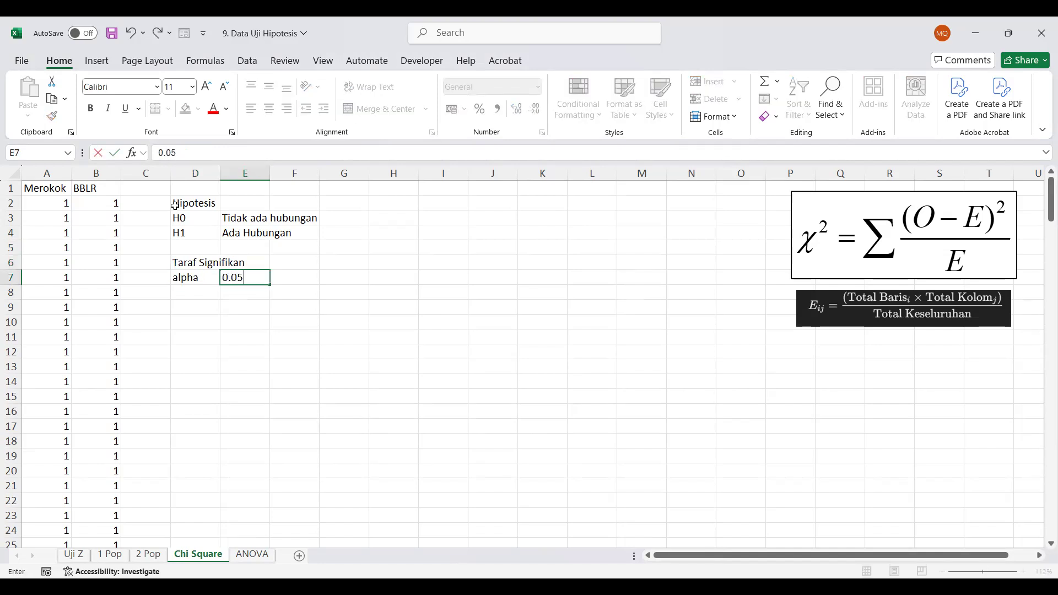
pyautogui.press('Down')
pyautogui.press('Down')
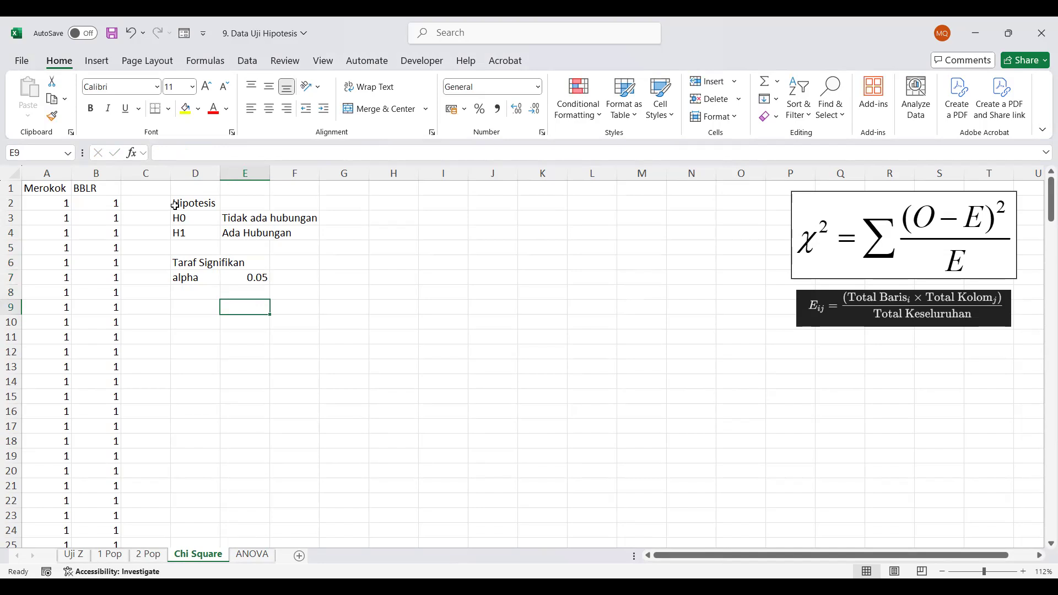
# Enter "Statistik Uji" in D9 and "chi-square" in D10, and widen column D to fit its labels
pyautogui.press('Left')
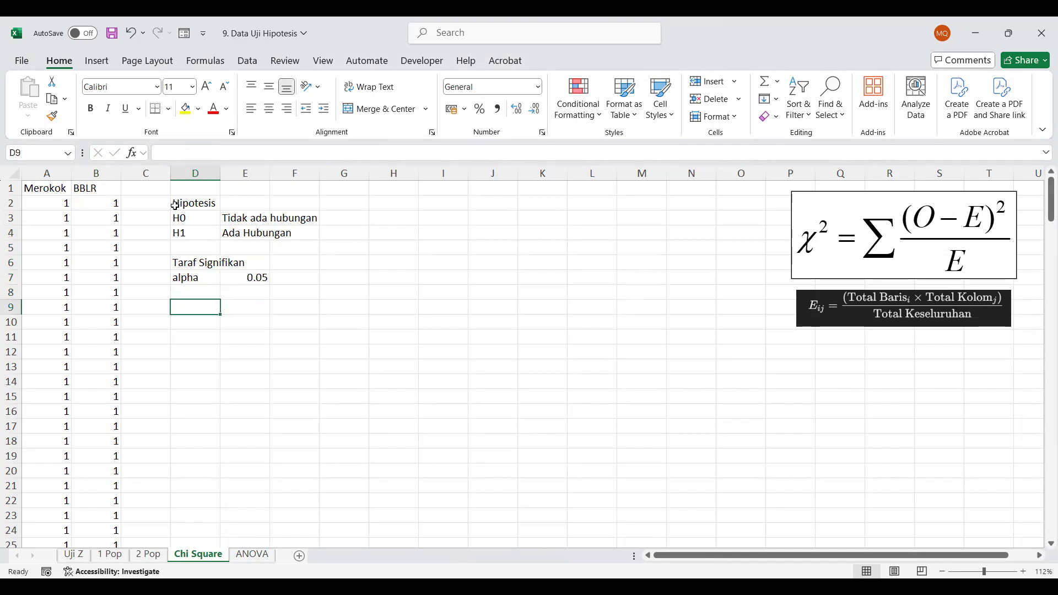
pyautogui.write('Statistik Uji')
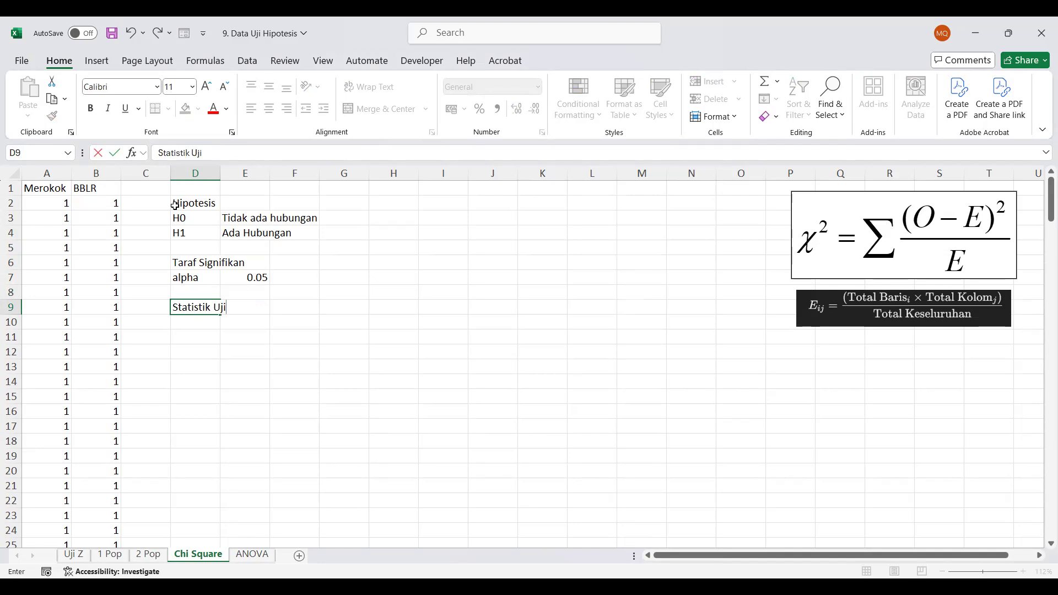
pyautogui.press('Return')
pyautogui.write('chi-squ')
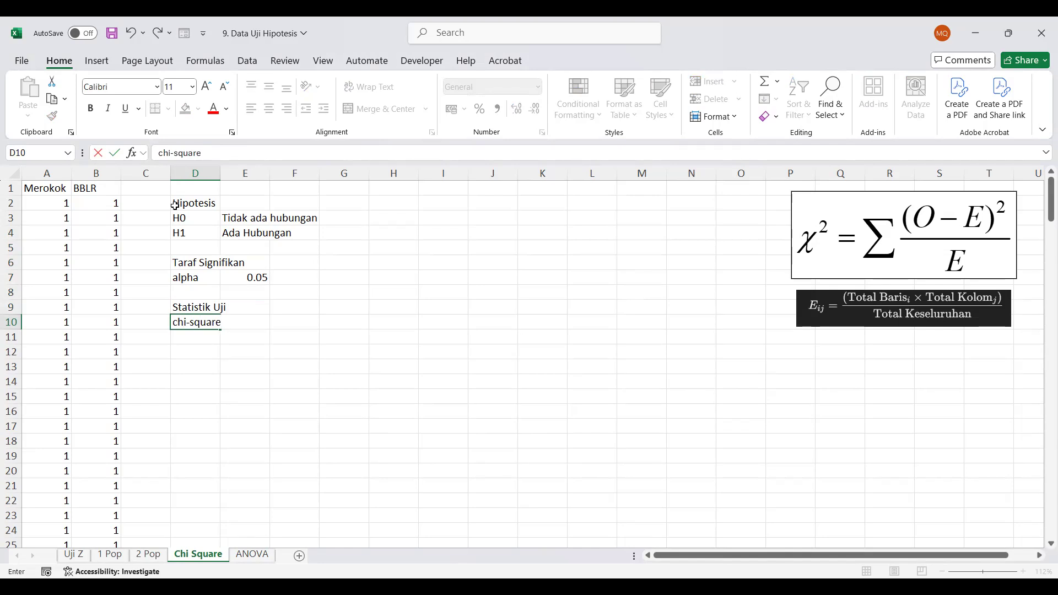
pyautogui.write('are')
pyautogui.press('Right')
pyautogui.press('Right')
pyautogui.press('Right')
pyautogui.press('Left')
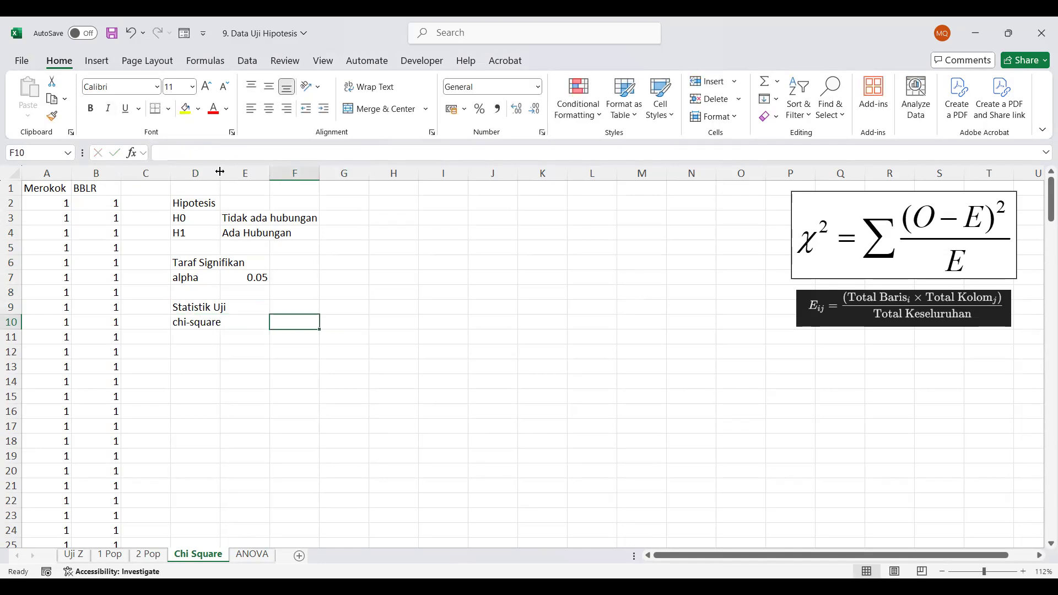
pyautogui.moveTo(220, 172); pyautogui.dragTo(248, 173)
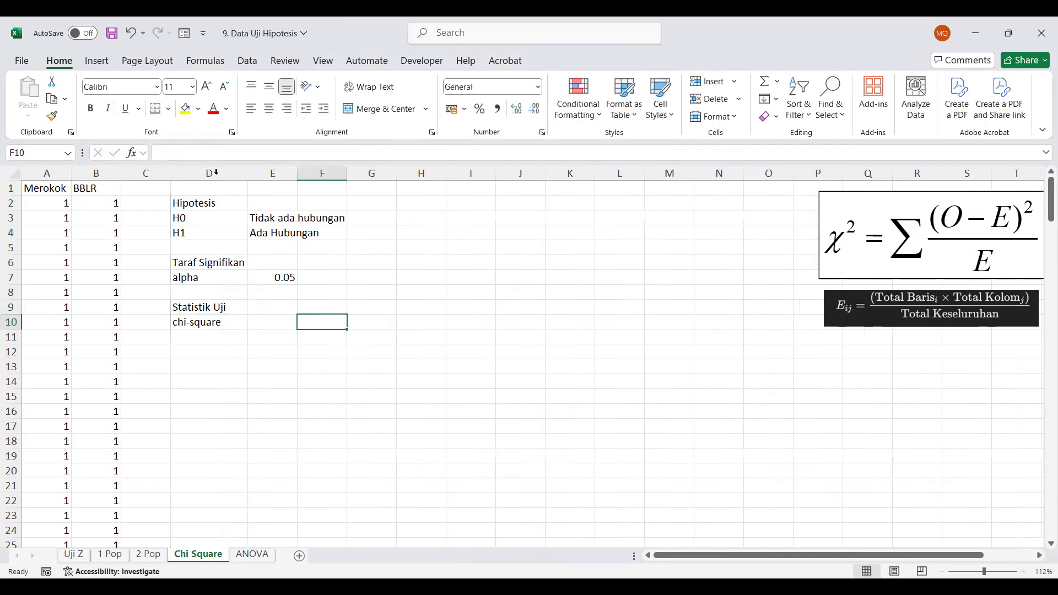
# Start a contingency table with the row variable "Merokok" in H2 and the column variable "BBLR" in I1
pyautogui.click(413, 201)
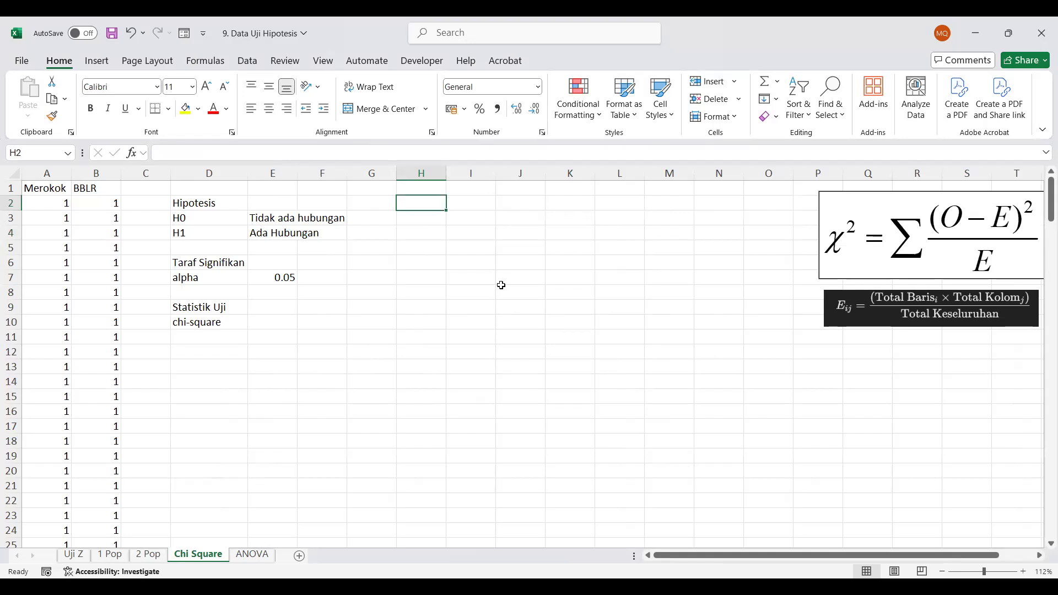
pyautogui.write('Merokok')
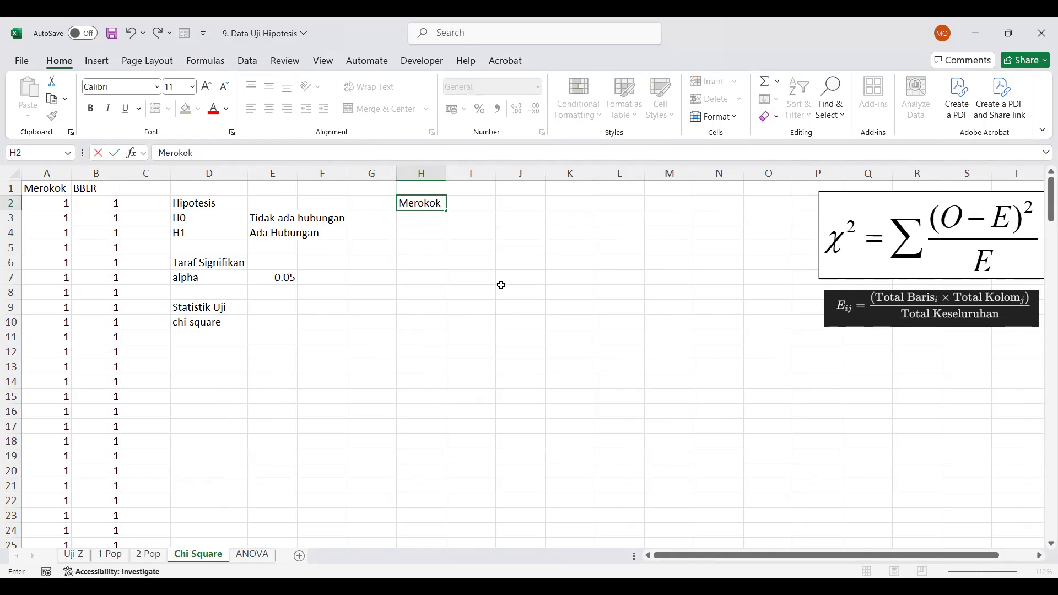
pyautogui.press('Tab')
pyautogui.press('Up')
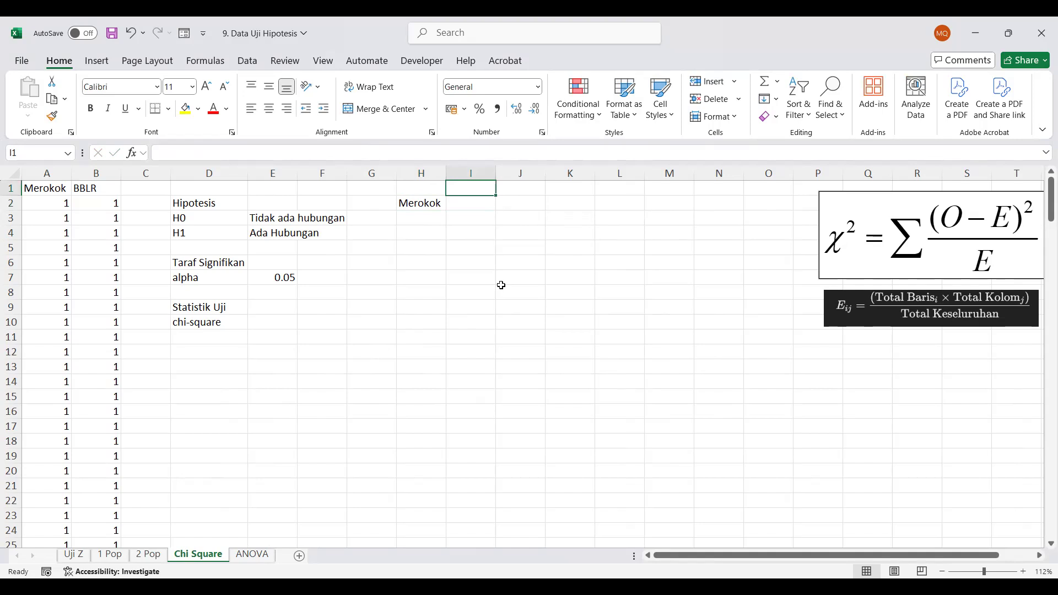
pyautogui.write('BBLR')
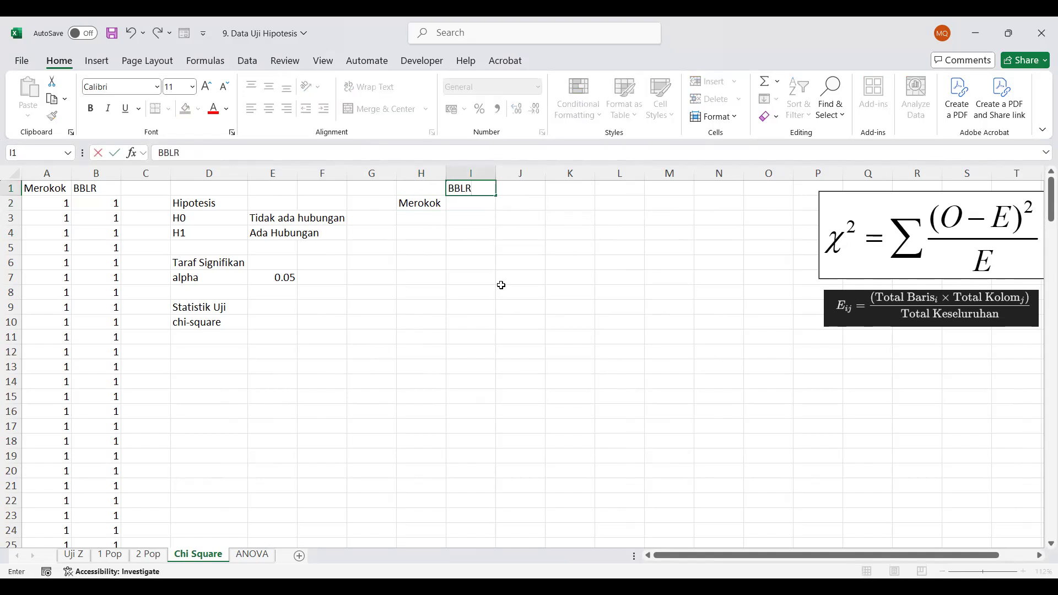
pyautogui.press('Return')
# Enter the Merokok row categories "Tidak" in H3 and "Ya" in H4
pyautogui.press('Down')
pyautogui.press('Left')
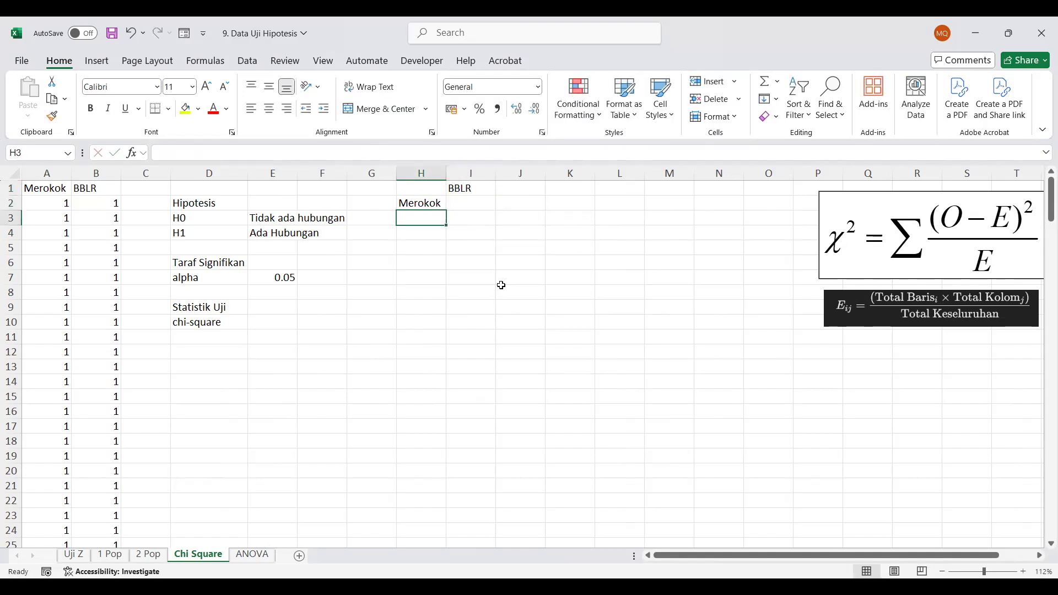
pyautogui.write('Tidak')
pyautogui.press('Return')
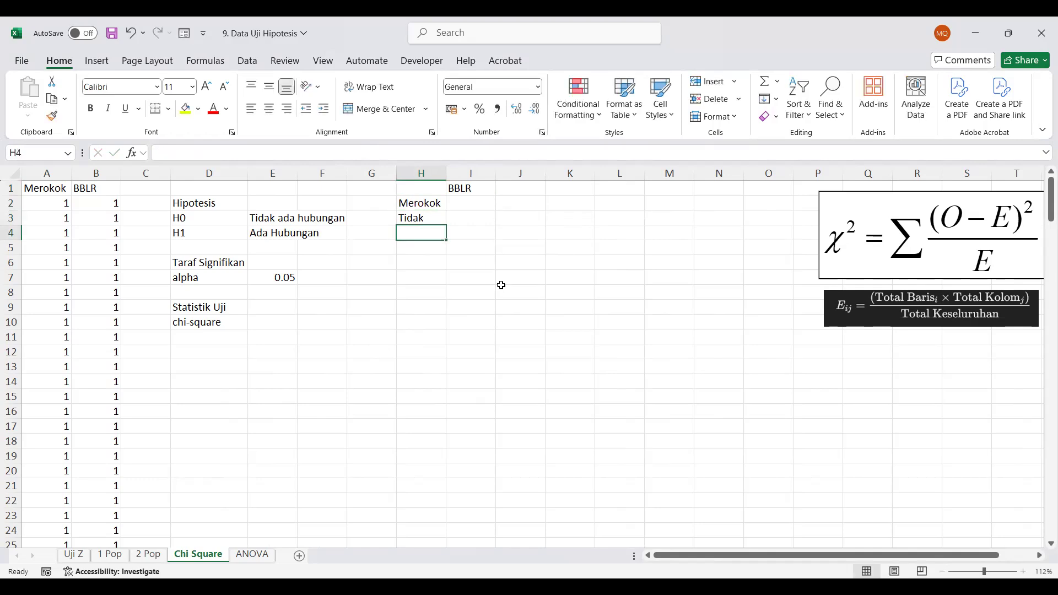
pyautogui.write('Ya')
# Append the data codes to the row categories so they read "Tidak (1)" in H3 and "Ya (2)" in H4
pyautogui.press('Up')
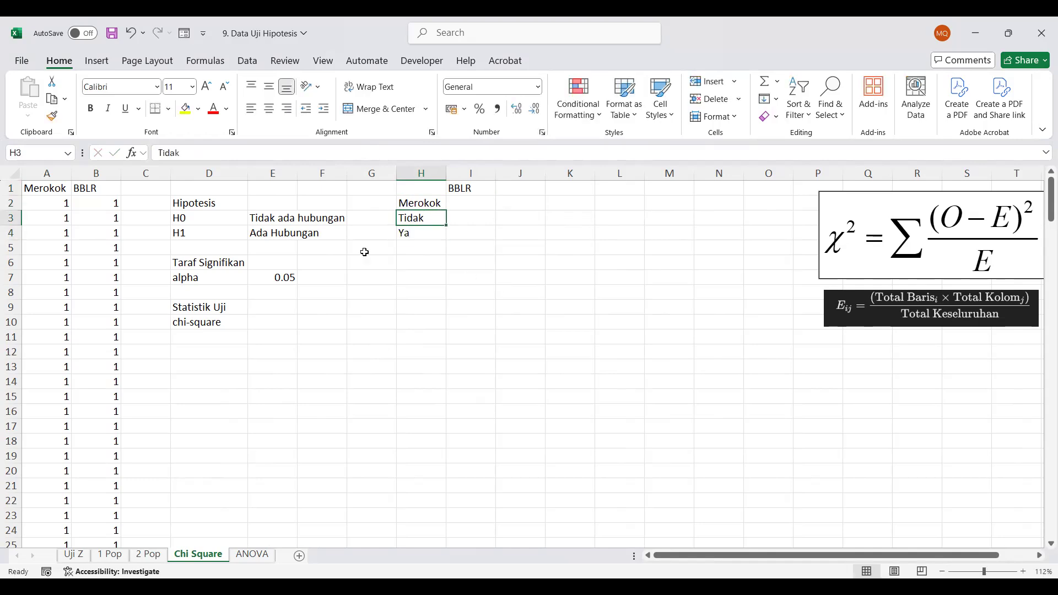
pyautogui.click(286, 149)
pyautogui.write('(1)')
pyautogui.press('Return')
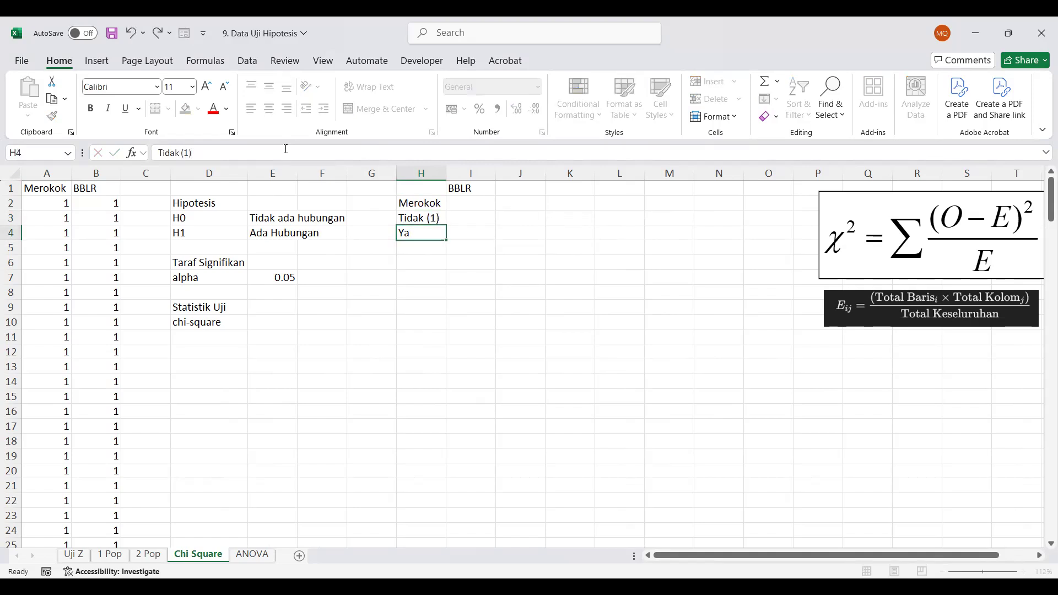
pyautogui.click(279, 153)
pyautogui.write('(2)')
pyautogui.press('Return')
# Enter the BBLR column categories "Tidak" in I2 and "Ya (2)" in J2
pyautogui.press('Up')
pyautogui.press('Up')
pyautogui.press('Up')
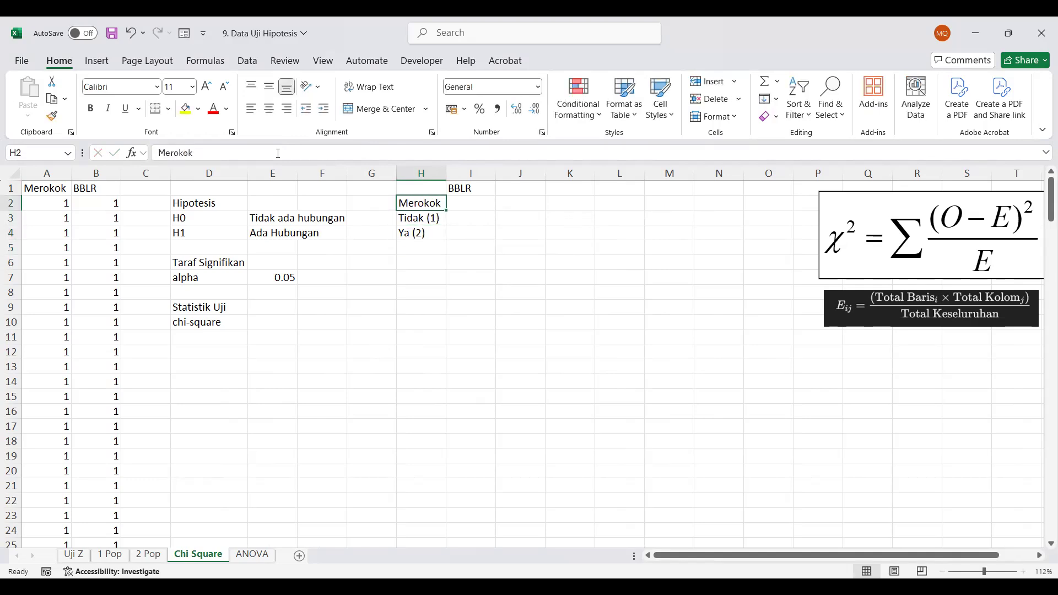
pyautogui.press('Right')
pyautogui.write('Tidak')
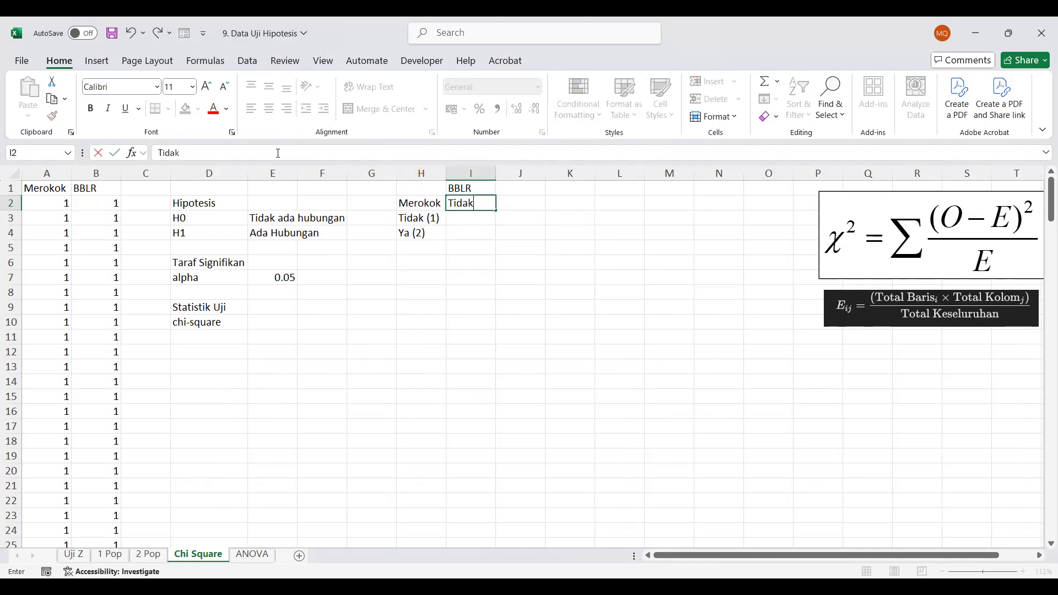
pyautogui.press('Tab')
pyautogui.write('Ya')
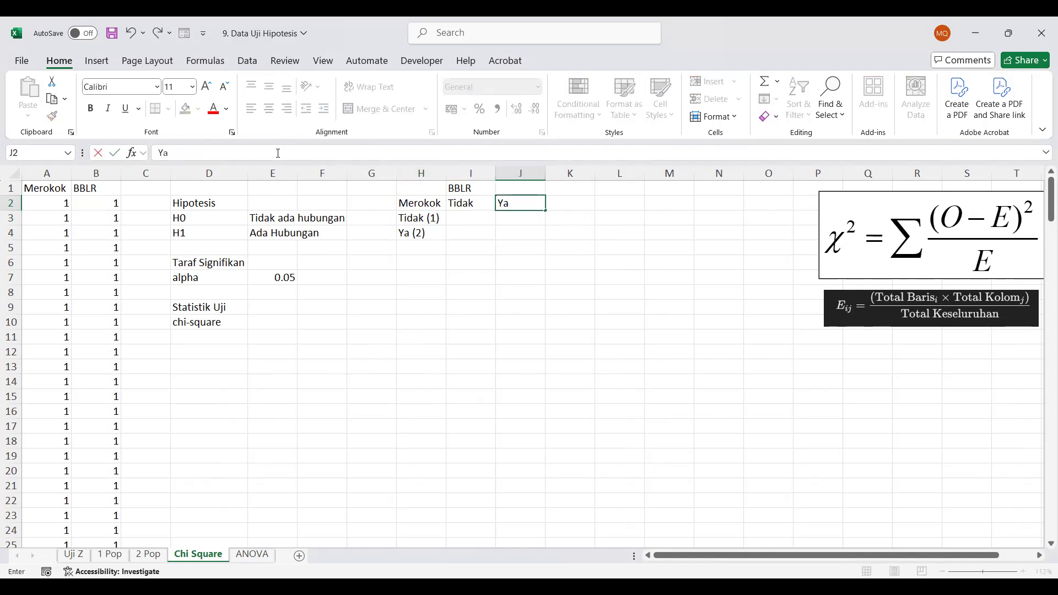
pyautogui.write(' (2)')
pyautogui.press('Return')
# Append the code to the column category in I2 so it reads "Tidak (1)"
pyautogui.press('Up')
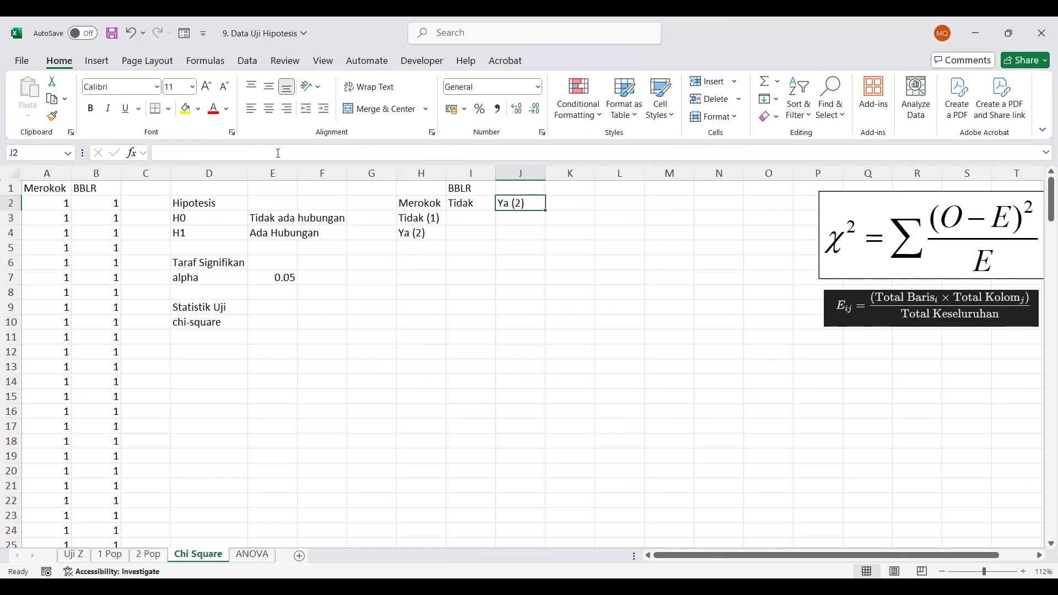
pyautogui.press('Left')
pyautogui.click(197, 153)
pyautogui.write('(')
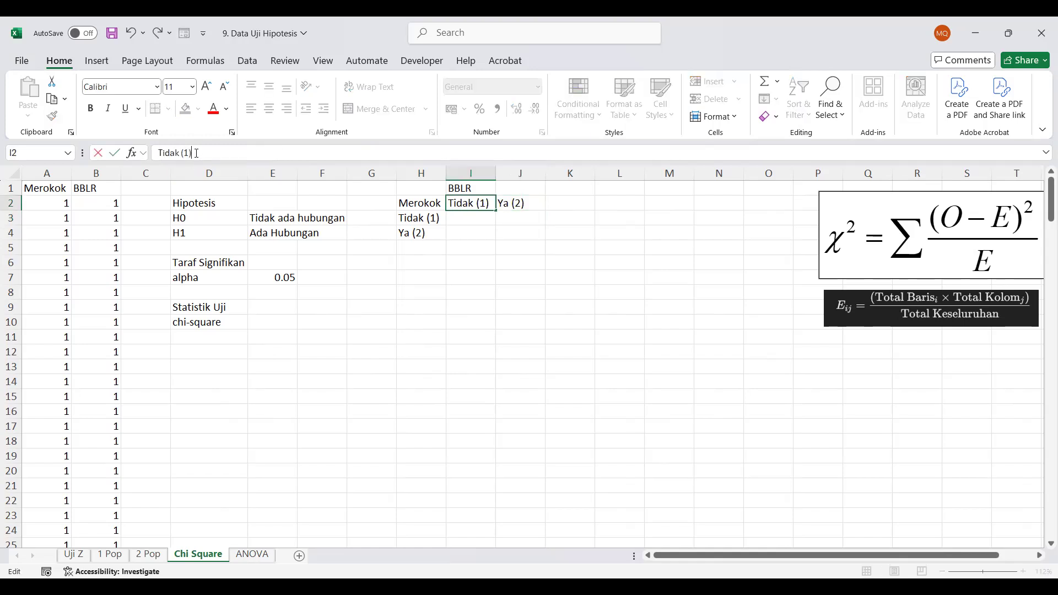
pyautogui.press('Return')
pyautogui.press('Up')
pyautogui.press('Right')
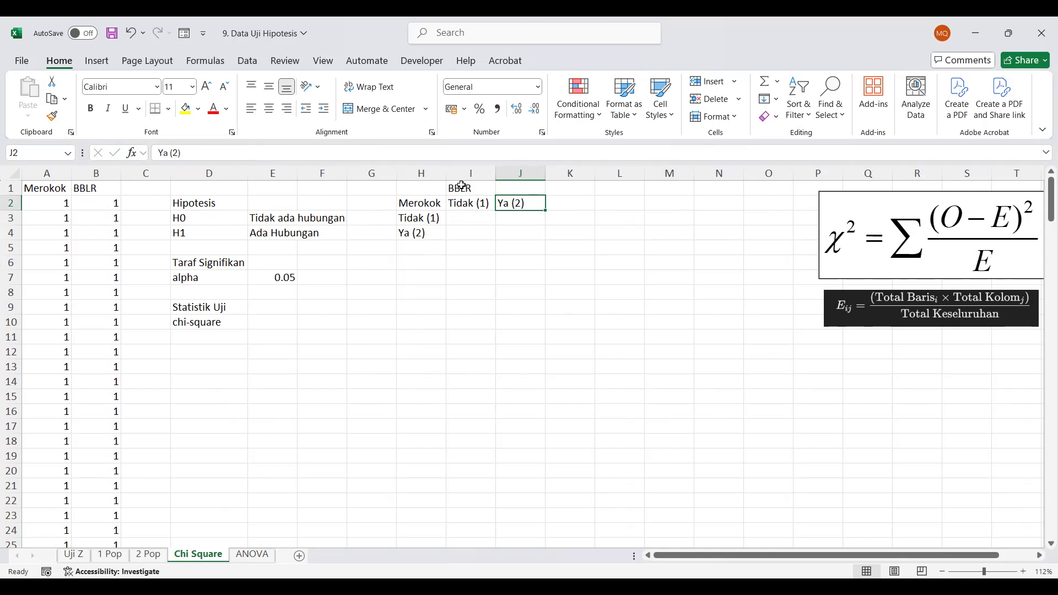
# Merge and center the BBLR heading across I1:J1 and the Merokok heading across H1:H2
pyautogui.moveTo(461, 187); pyautogui.dragTo(510, 185)
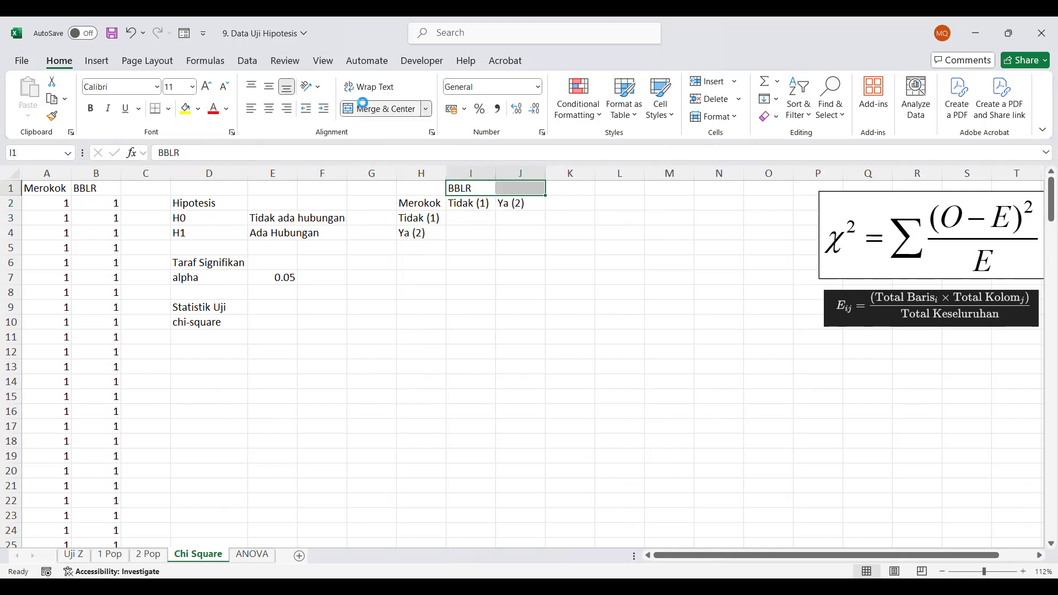
pyautogui.click(367, 109)
pyautogui.moveTo(425, 187); pyautogui.dragTo(423, 203)
pyautogui.click(371, 107)
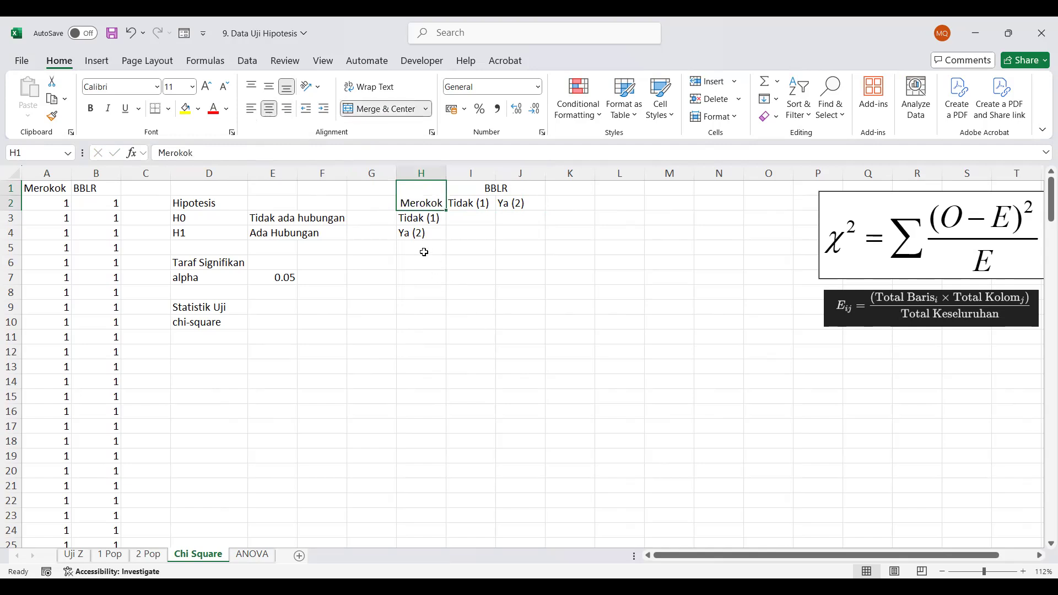
# Add the label "Total" in H5 for the total row and in K2 for the total column
pyautogui.click(425, 252)
pyautogui.write('Total')
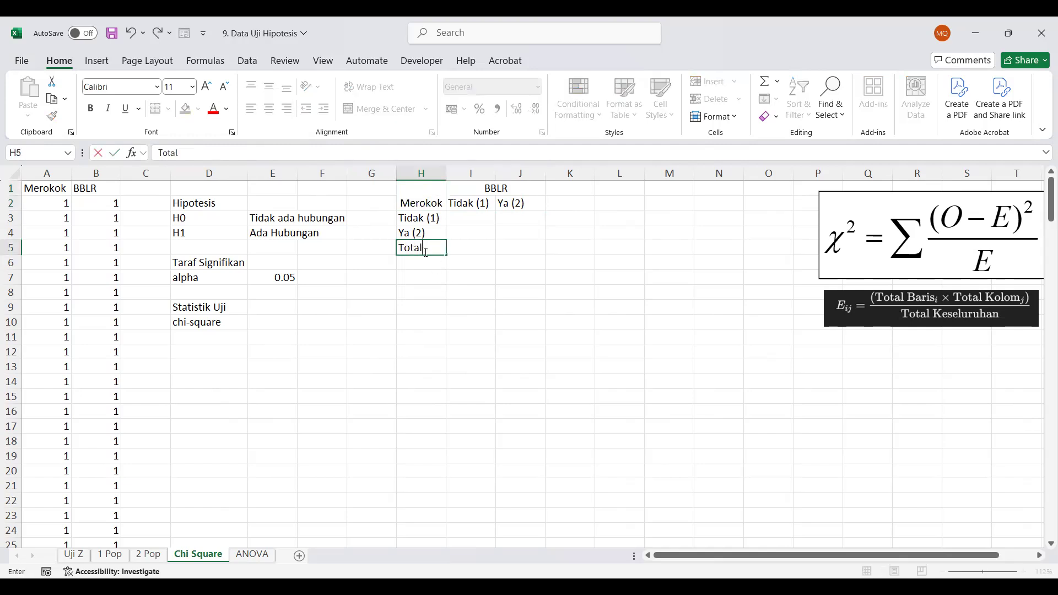
pyautogui.press('Return')
pyautogui.press('Right')
pyautogui.press('Right')
pyautogui.press('Right')
pyautogui.press('Up')
pyautogui.press('Up')
pyautogui.press('Up')
pyautogui.press('Up')
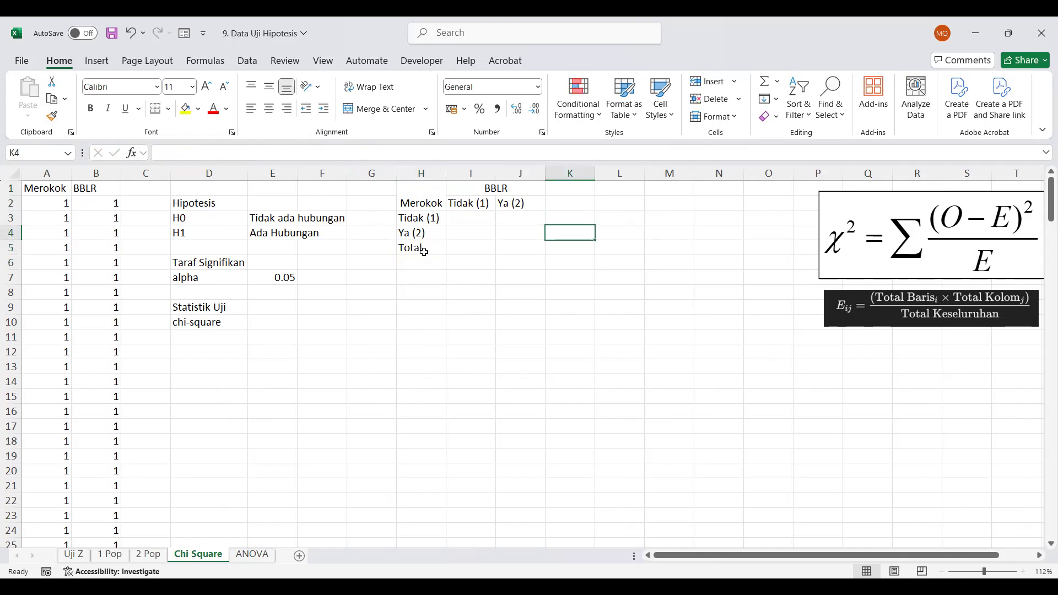
pyautogui.write('Total')
pyautogui.press('Return')
pyautogui.click(431, 195)
pyautogui.moveTo(430, 195); pyautogui.dragTo(567, 243)
pyautogui.click(485, 284)
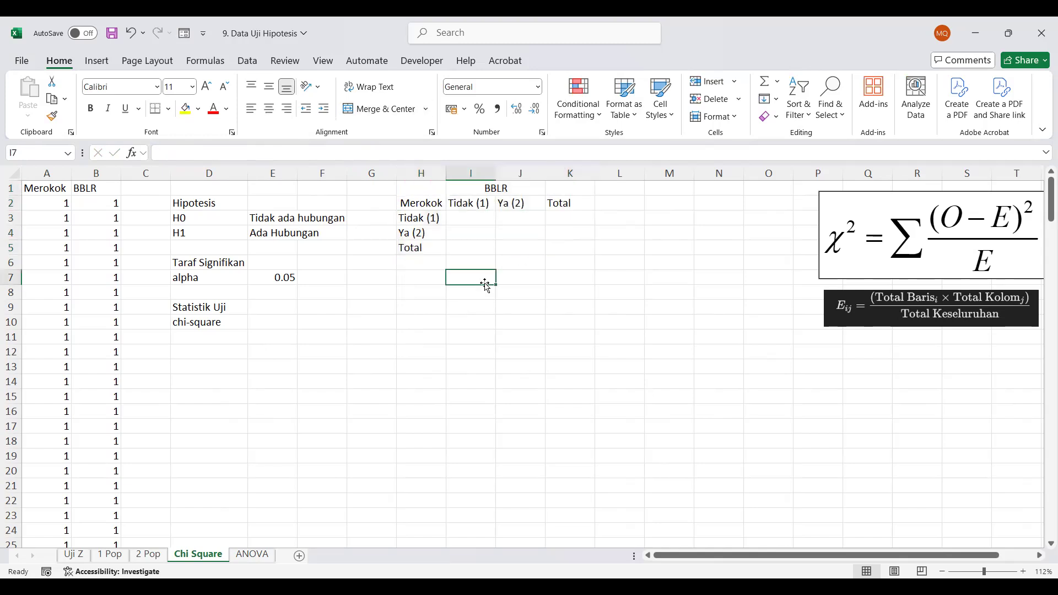
# Center the BBLR heading and its categories in I1:J2 both vertically and horizontally
pyautogui.moveTo(483, 189); pyautogui.dragTo(515, 204)
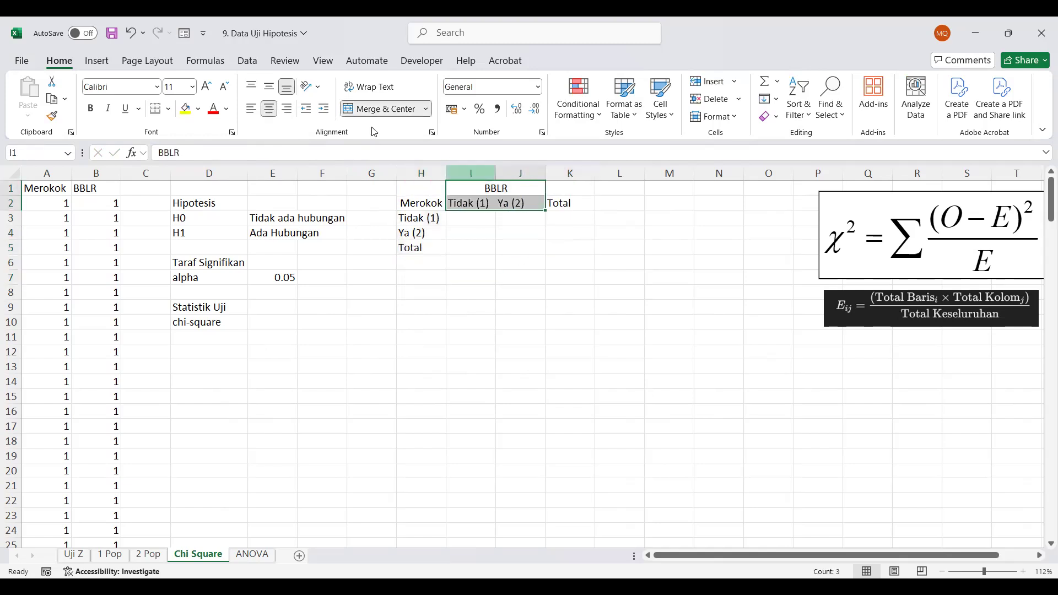
pyautogui.click(269, 87)
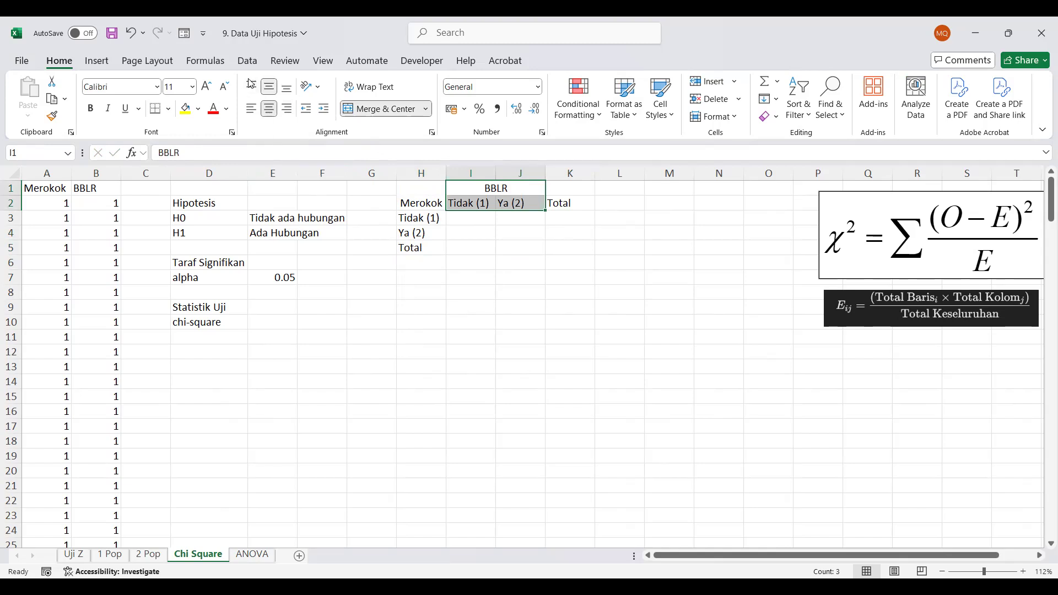
pyautogui.click(269, 108)
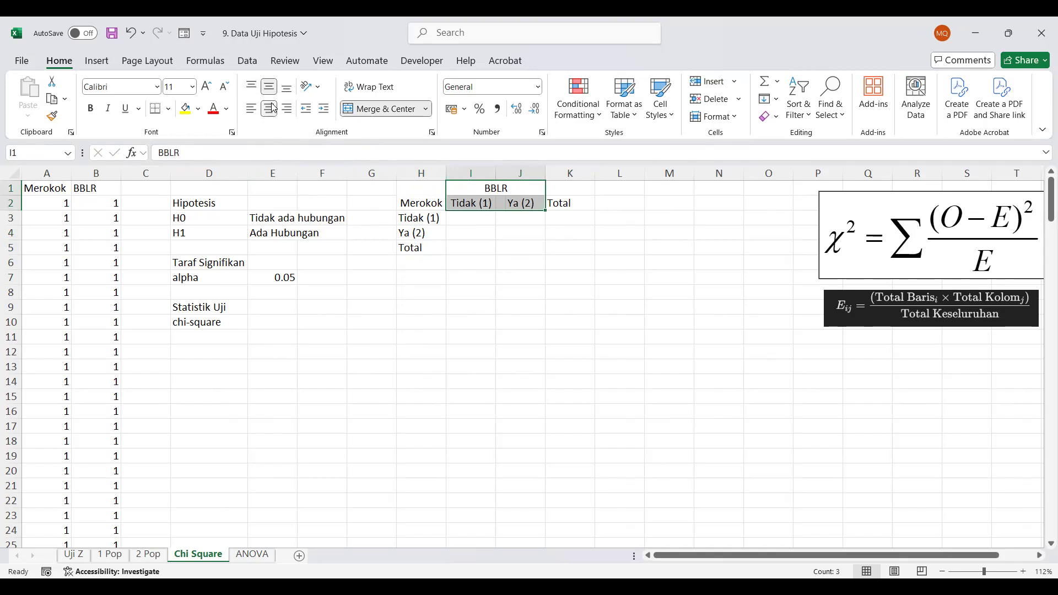
pyautogui.click(466, 301)
# Center the contingency table's whole header block H1:K2 vertically and horizontally
pyautogui.click(421, 245)
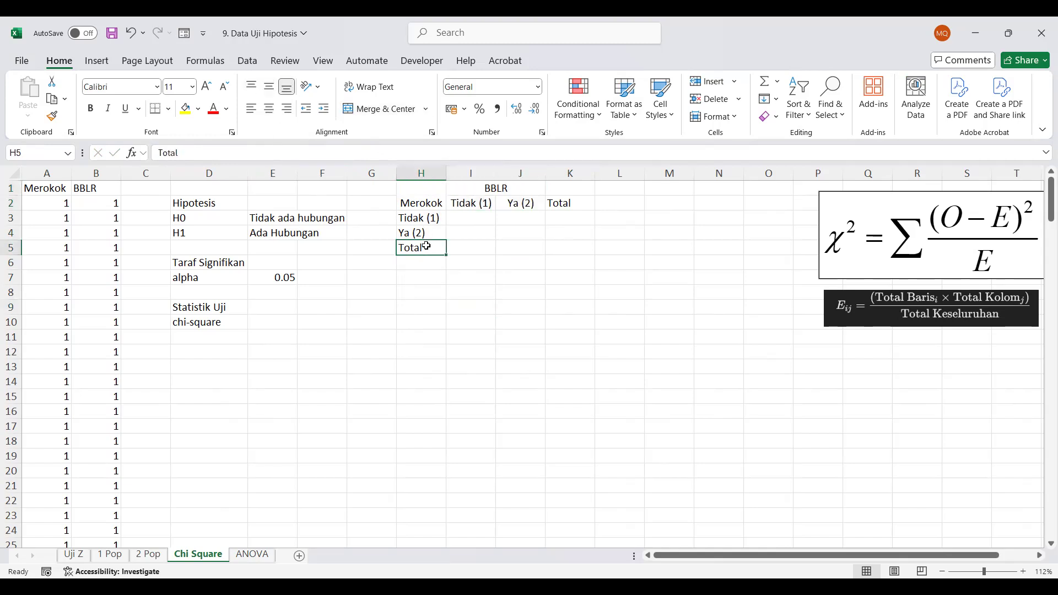
pyautogui.click(457, 220)
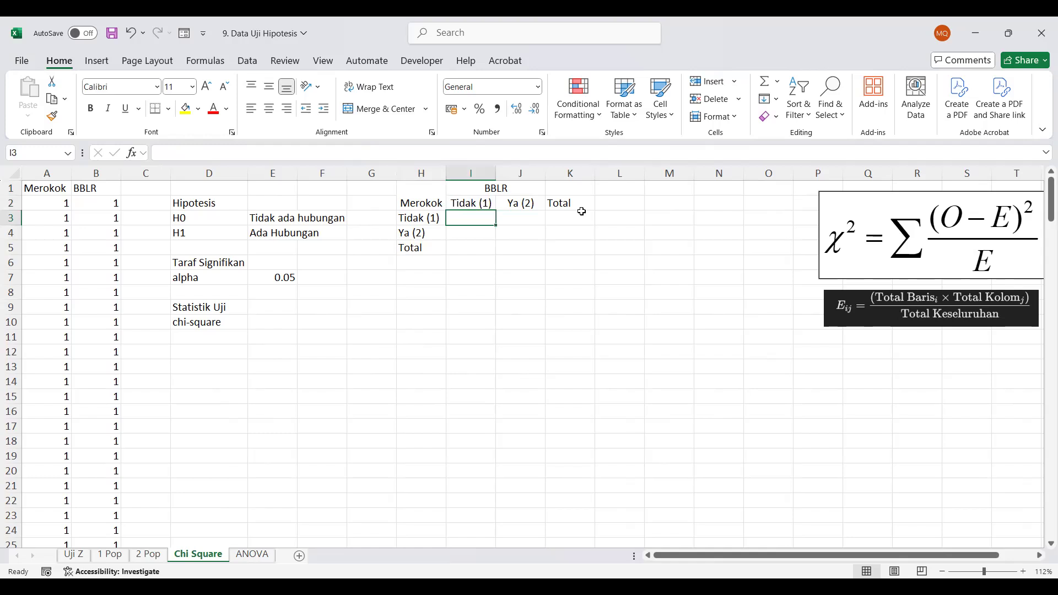
pyautogui.moveTo(582, 208); pyautogui.dragTo(432, 196)
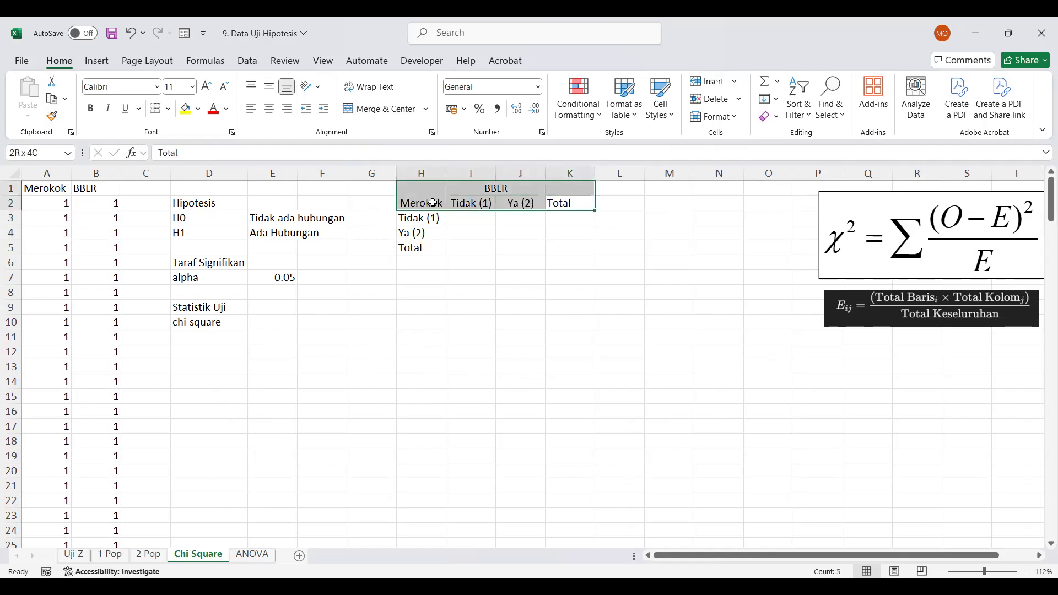
pyautogui.click(269, 87)
pyautogui.click(270, 109)
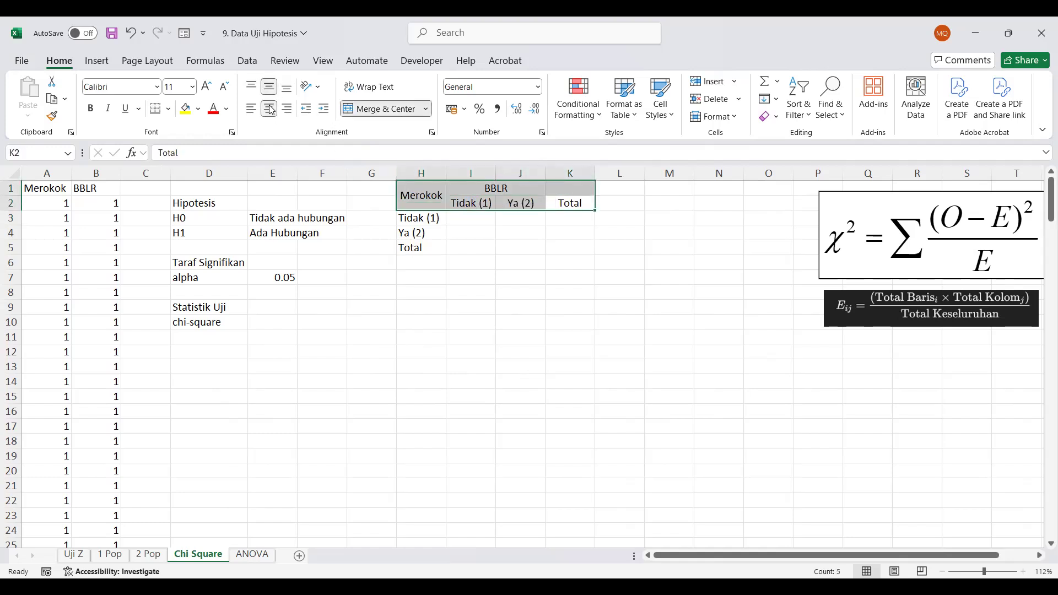
pyautogui.click(271, 110)
pyautogui.click(272, 110)
# Merge and center the Total column heading across K1:K2
pyautogui.click(382, 109)
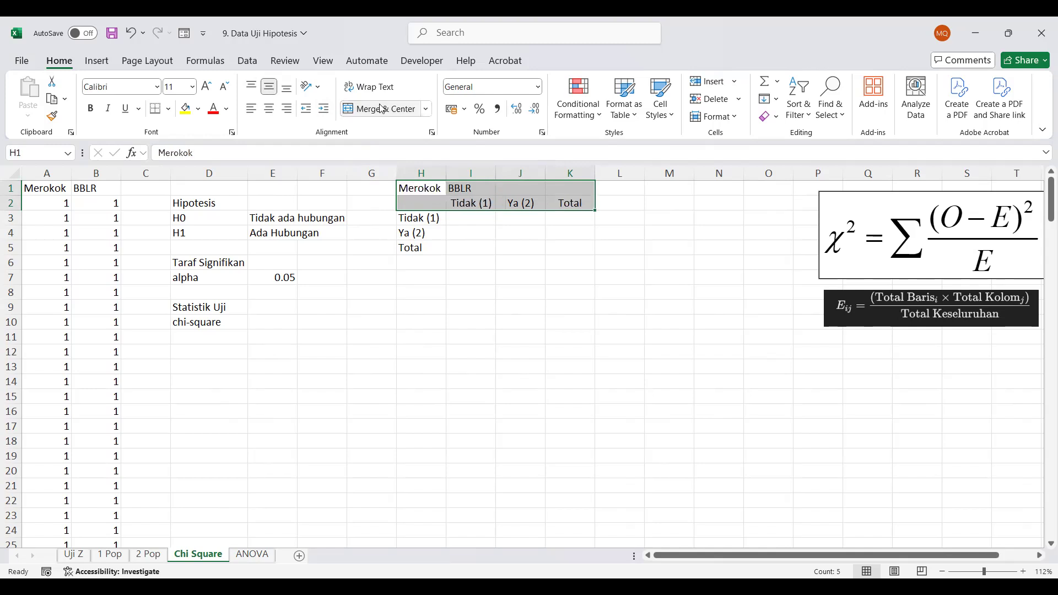
pyautogui.hotkey('ctrl', 'z')
pyautogui.click(726, 292)
pyautogui.click(571, 190)
pyautogui.moveTo(571, 189); pyautogui.dragTo(571, 203)
pyautogui.click(382, 108)
pyautogui.click(470, 262)
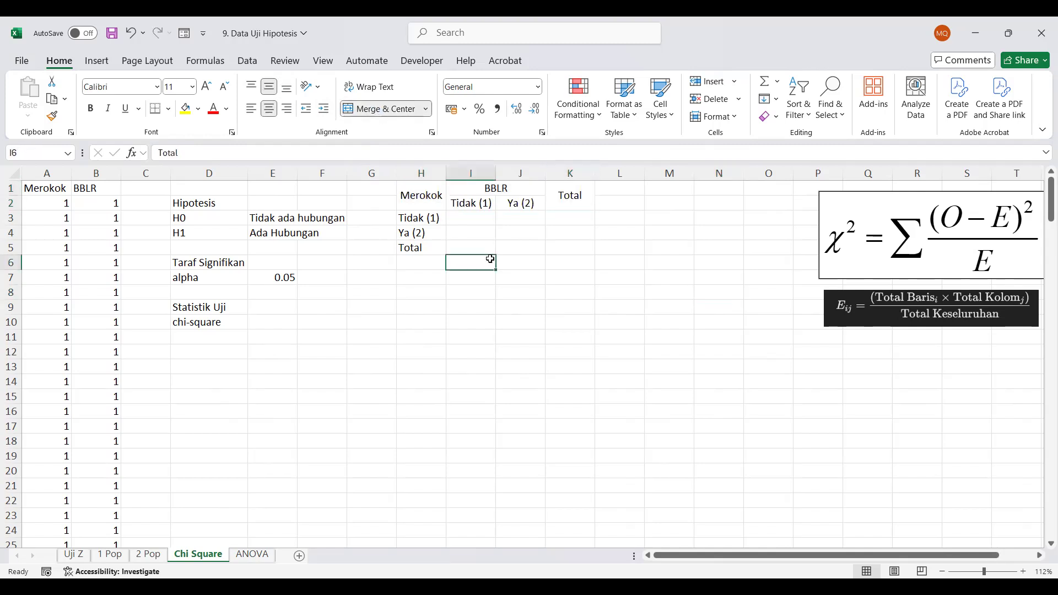
# Start a COUNTIFS formula in I3 with the Merokok data A2:A190 as the first range and 1 as its criterion
pyautogui.click(473, 218)
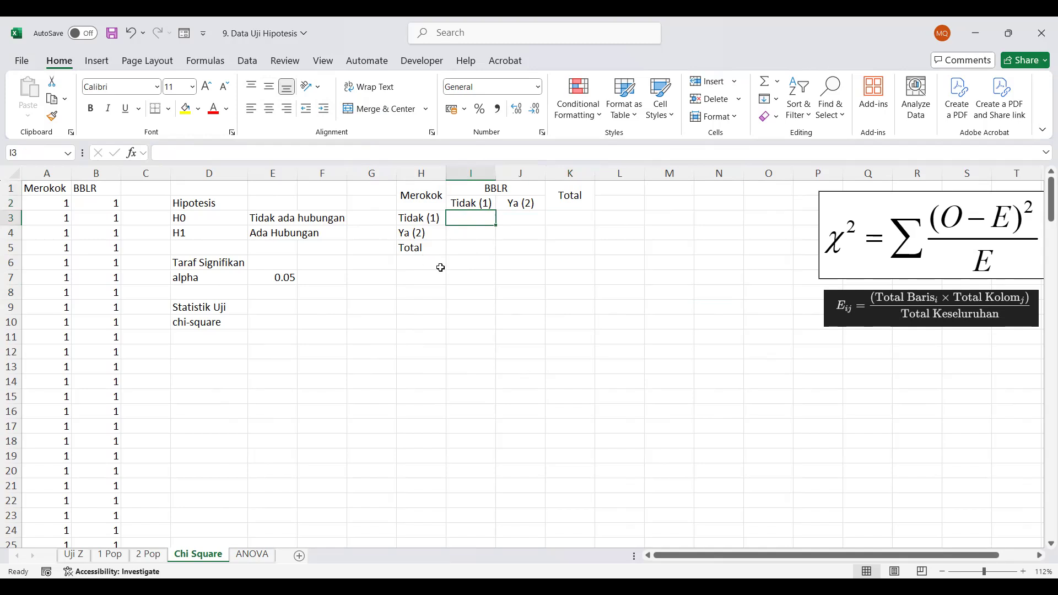
pyautogui.write('=c')
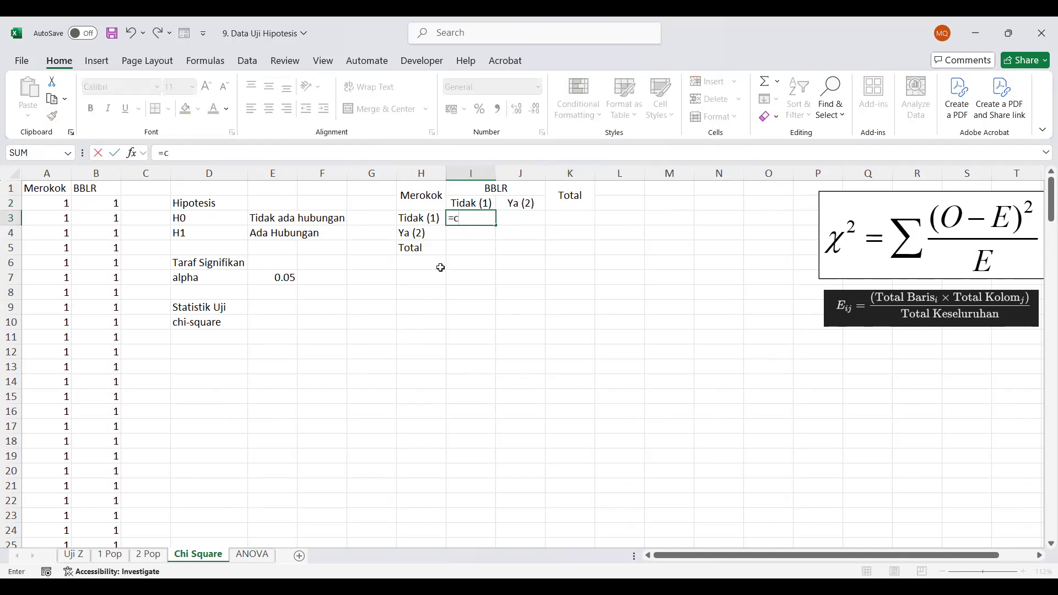
pyautogui.write('ount')
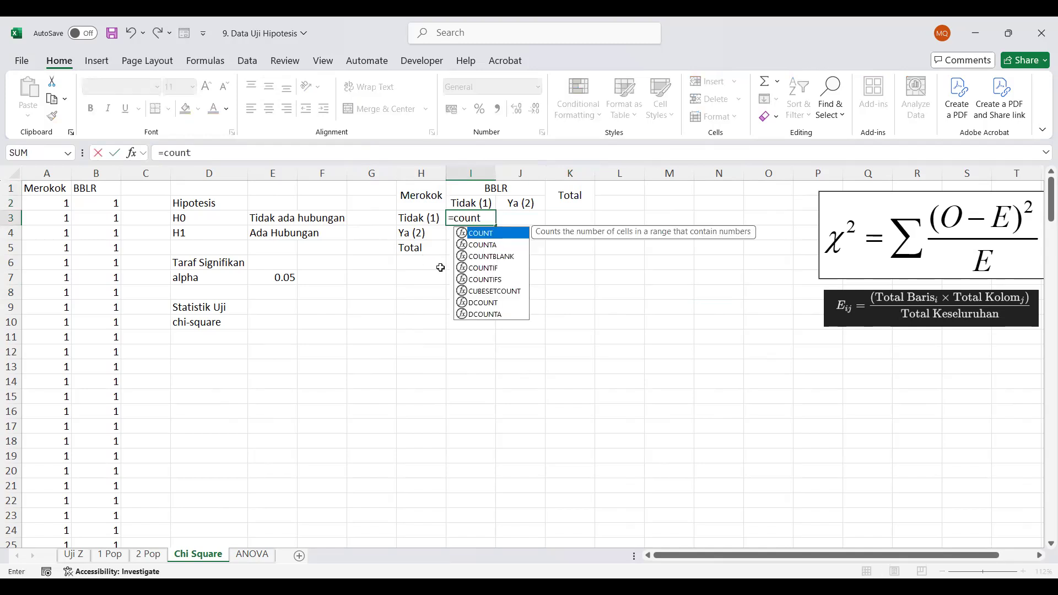
pyautogui.doubleClick(492, 280)
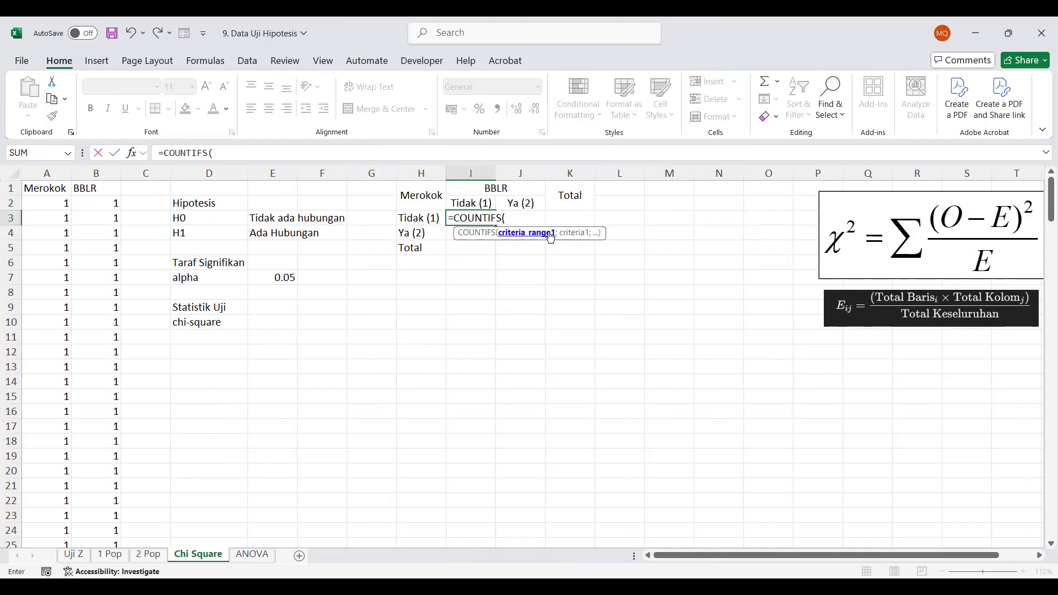
pyautogui.click(42, 203)
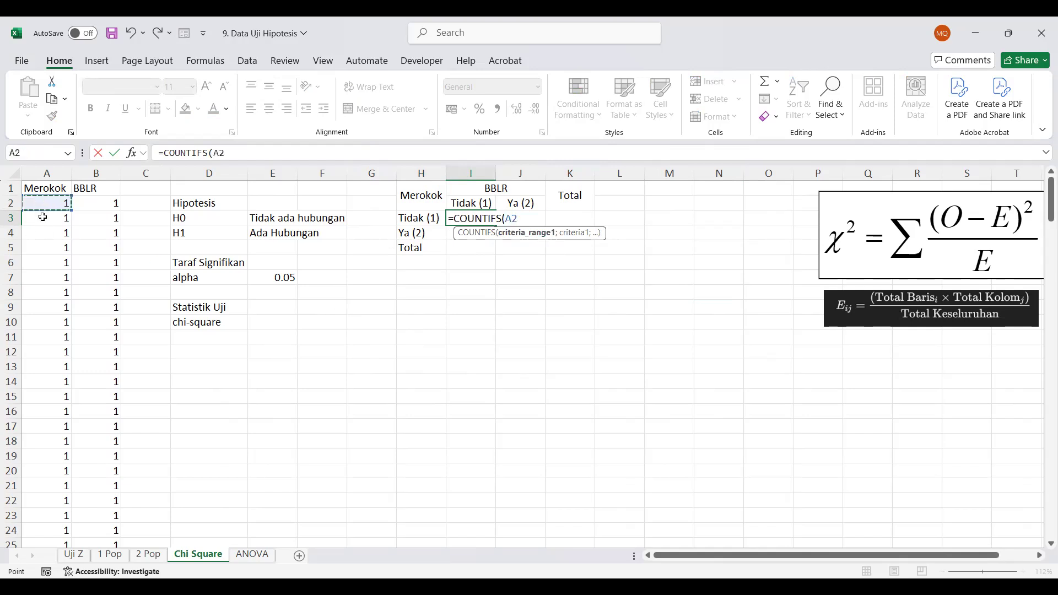
pyautogui.keyDown('shift'); pyautogui.click(55, 454); pyautogui.keyUp('shift')
pyautogui.hotkey('ctrl', 'shift', 'Down')
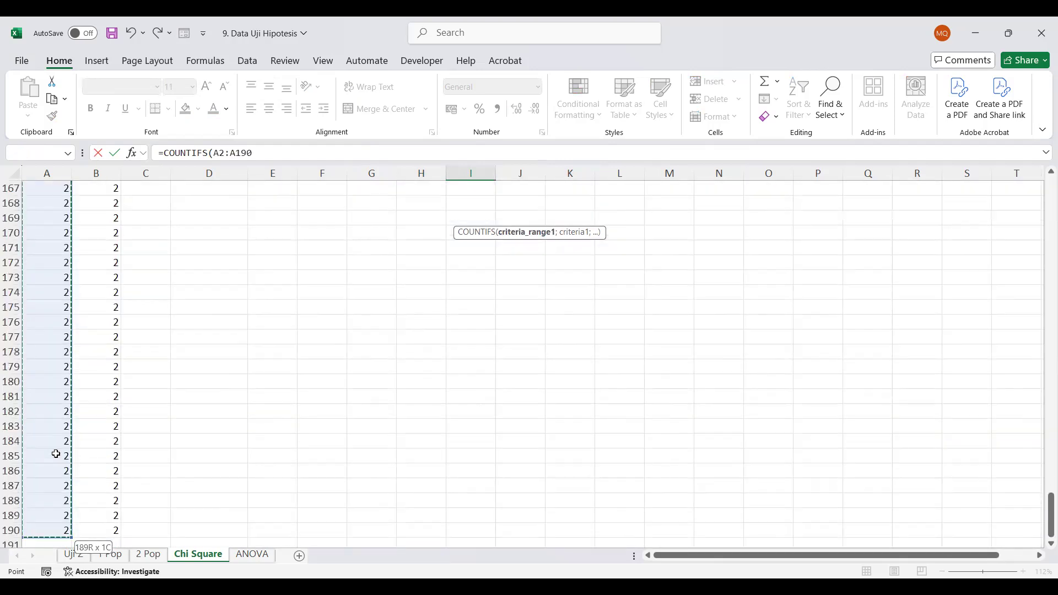
pyautogui.write(';')
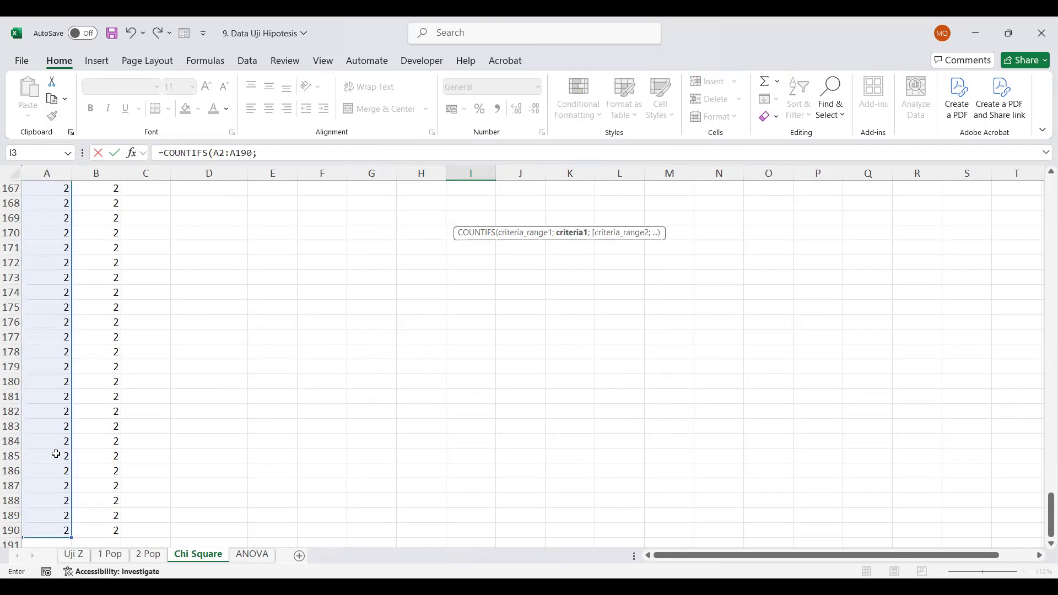
pyautogui.scroll(14, 64, 403)
pyautogui.scroll(20, 64, 402)
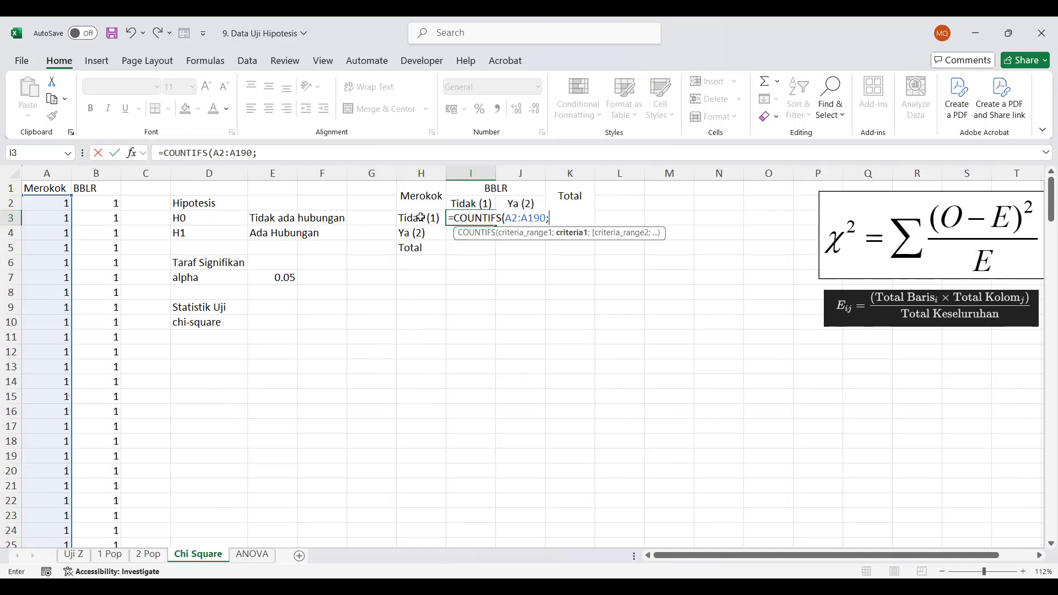
pyautogui.write('1;')
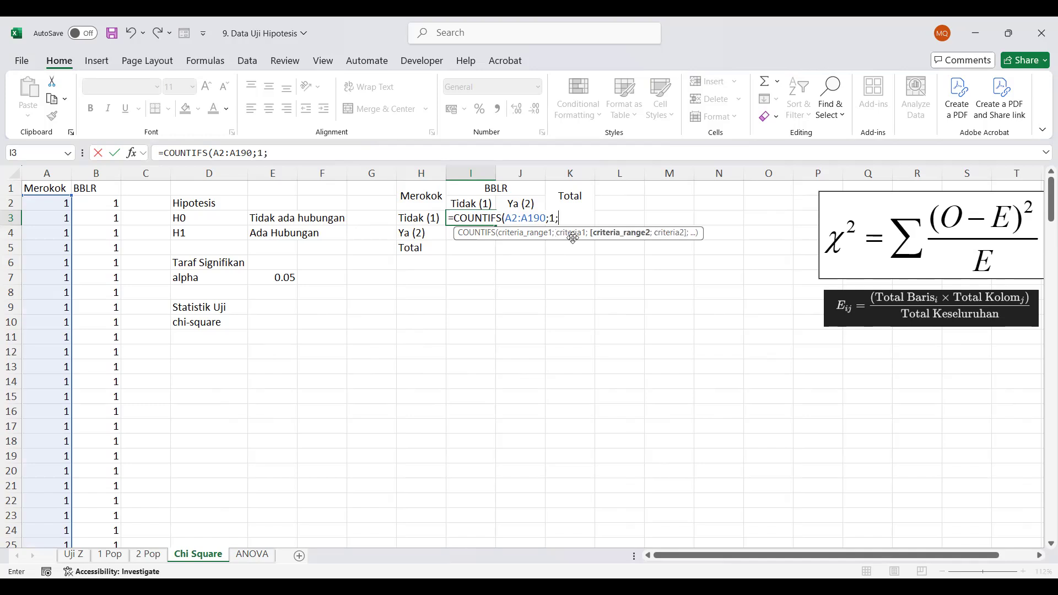
# Complete the I3 formula with the BBLR data B2:B190 as the second range and 1 as its criterion
pyautogui.click(111, 204)
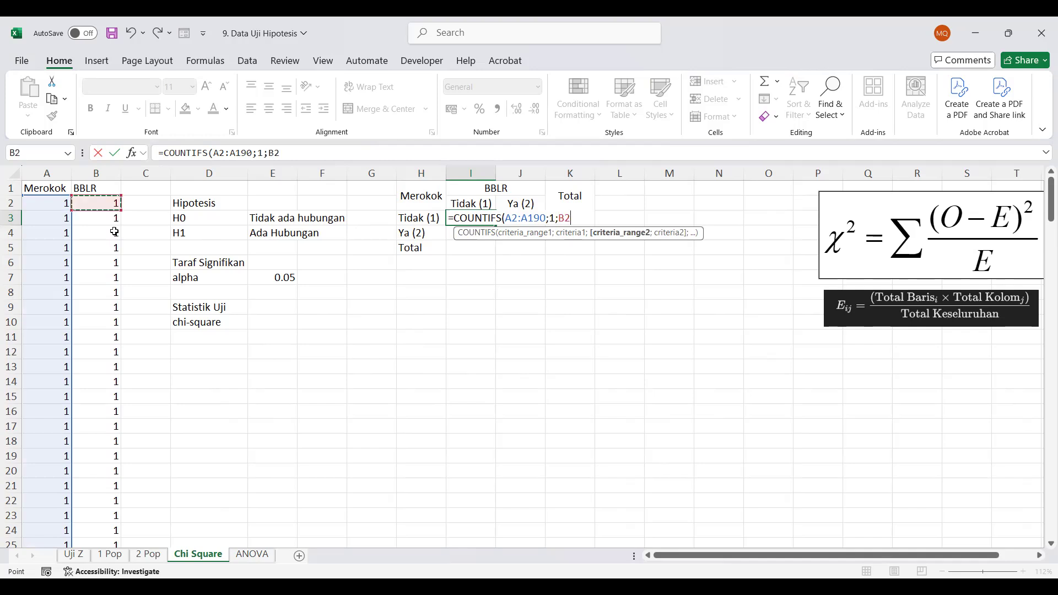
pyautogui.moveTo(128, 559); pyautogui.dragTo(104, 545)
pyautogui.moveTo(113, 537); pyautogui.dragTo(111, 515)
pyautogui.scroll(20, 335, 376)
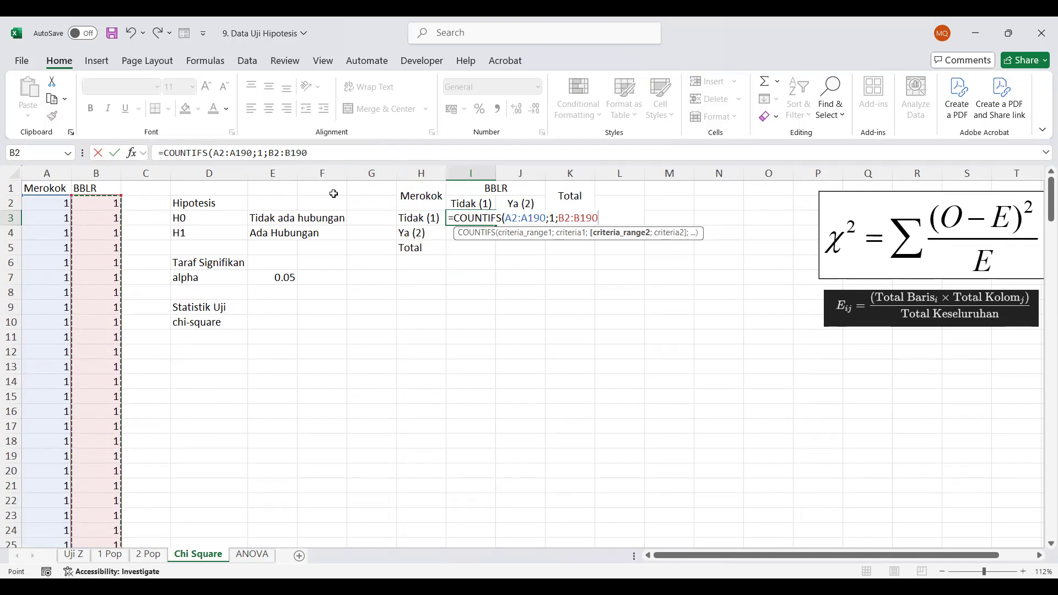
pyautogui.write(';')
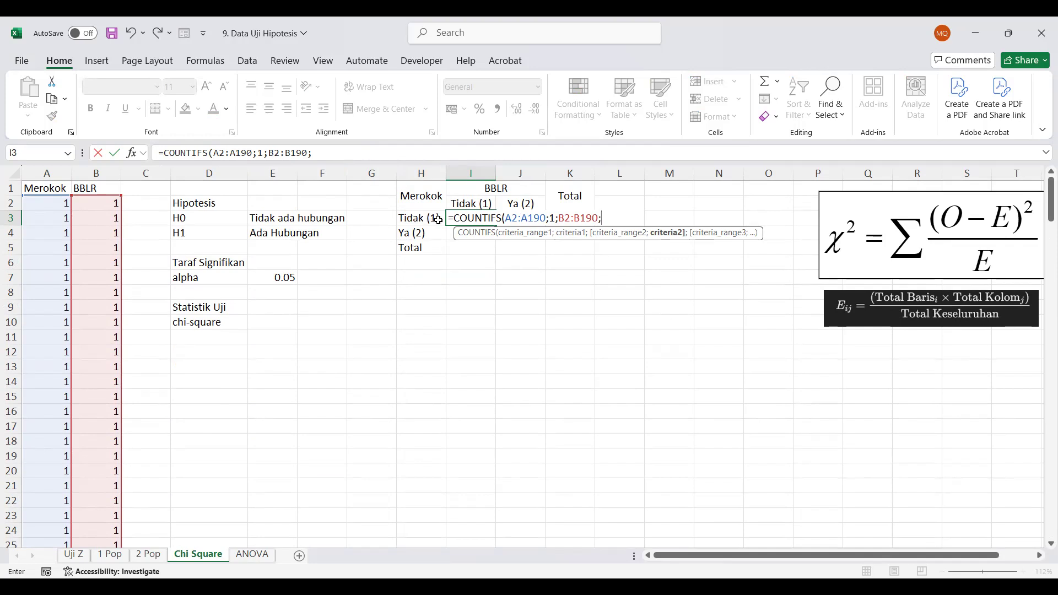
pyautogui.write('1)')
pyautogui.press('Return')
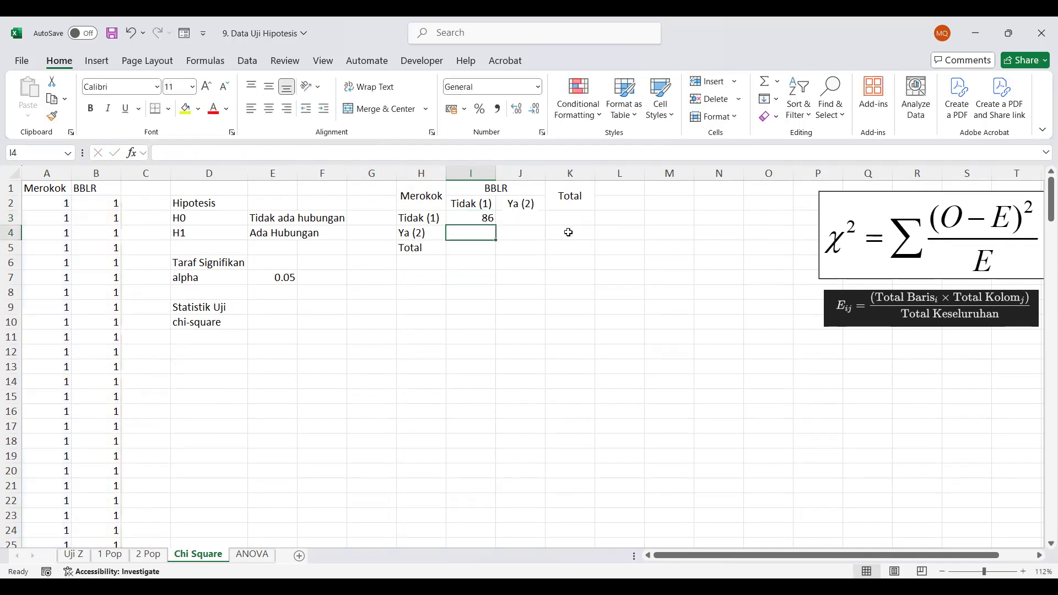
# Make both ranges in I3's COUNTIFS formula absolute and fill the formula across I3:J4
pyautogui.click(479, 213)
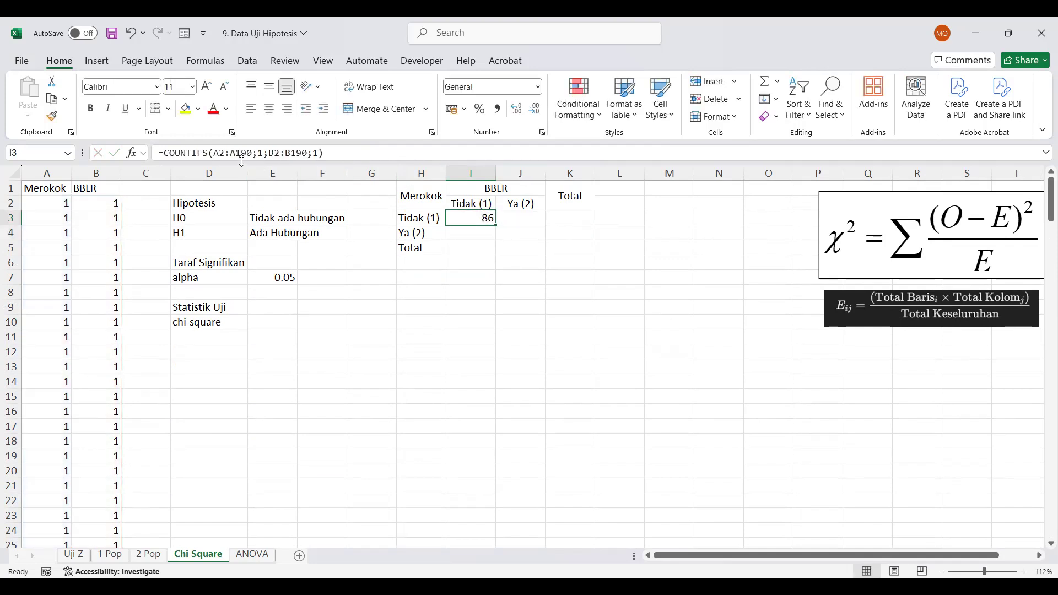
pyautogui.click(242, 152)
pyautogui.moveTo(249, 153); pyautogui.dragTo(216, 153)
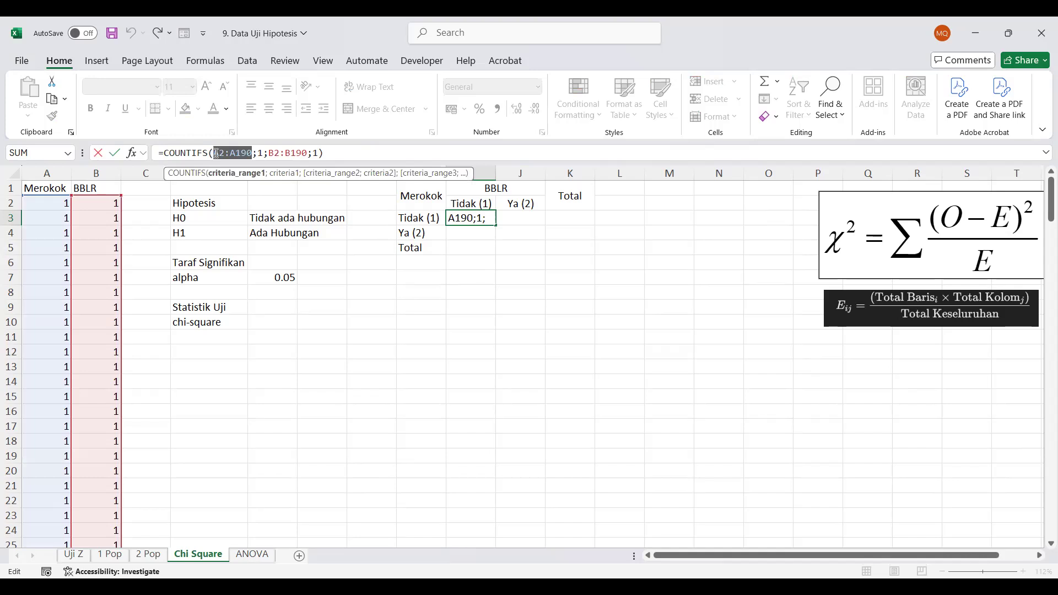
pyautogui.press('F4')
pyautogui.moveTo(330, 153); pyautogui.dragTo(294, 152)
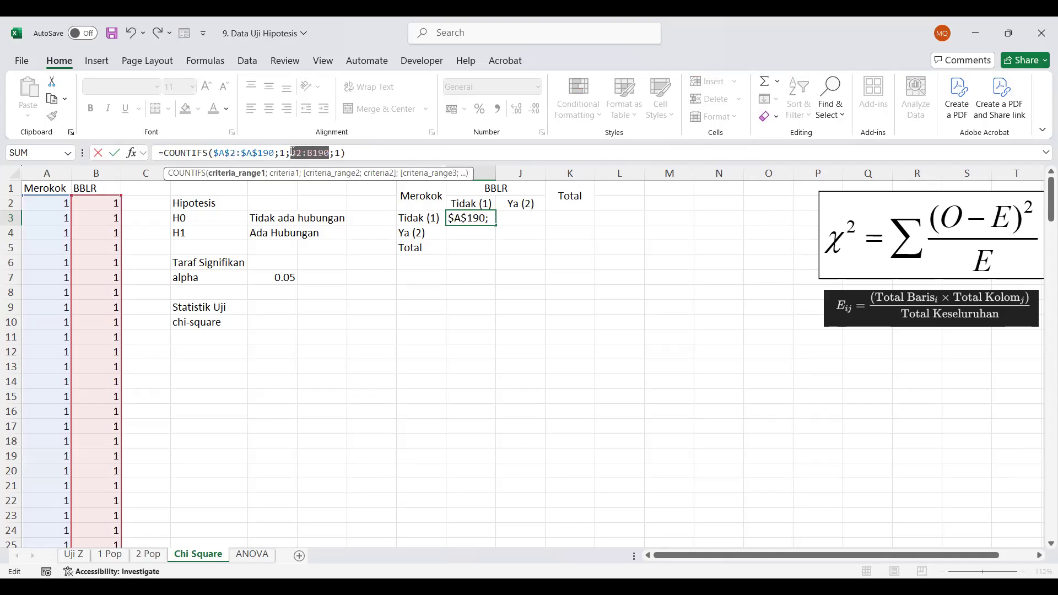
pyautogui.press('F4')
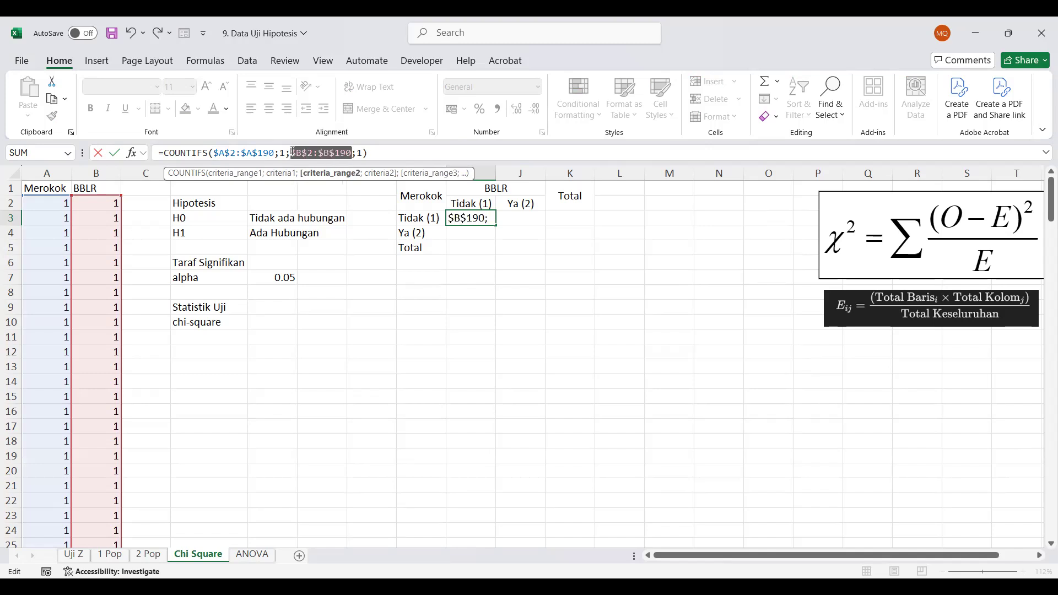
pyautogui.press('Return')
pyautogui.click(462, 221)
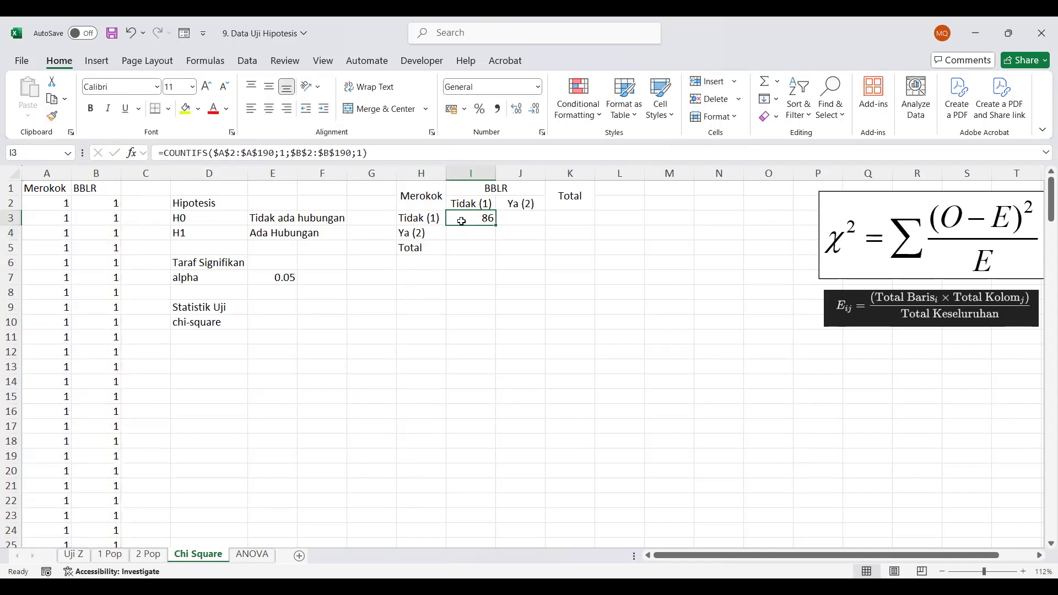
pyautogui.moveTo(497, 228); pyautogui.dragTo(542, 238)
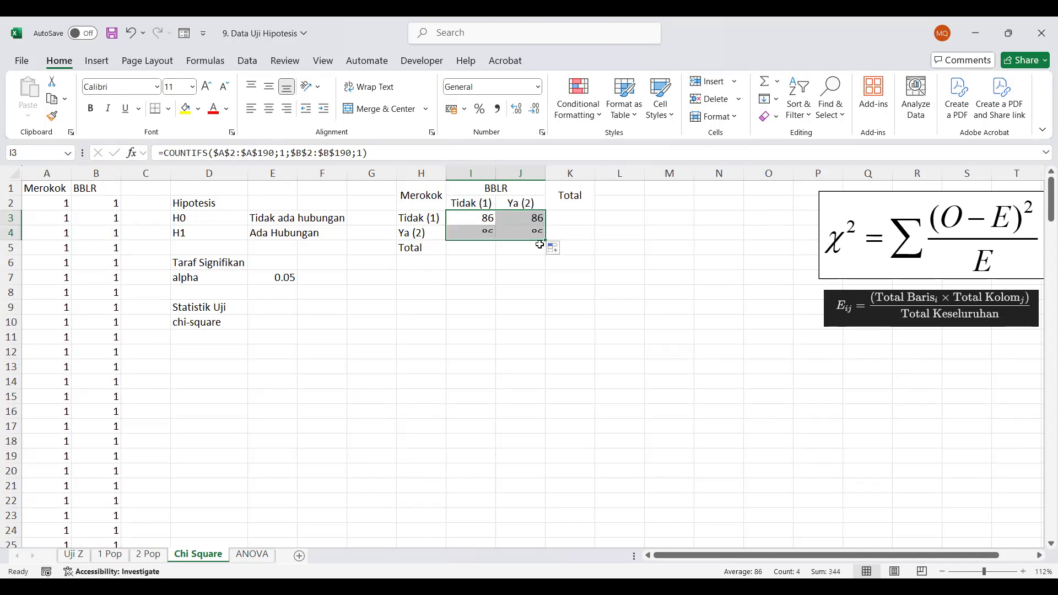
# Change the Merokok criterion in I4's COUNTIFS formula to 2
pyautogui.click(489, 232)
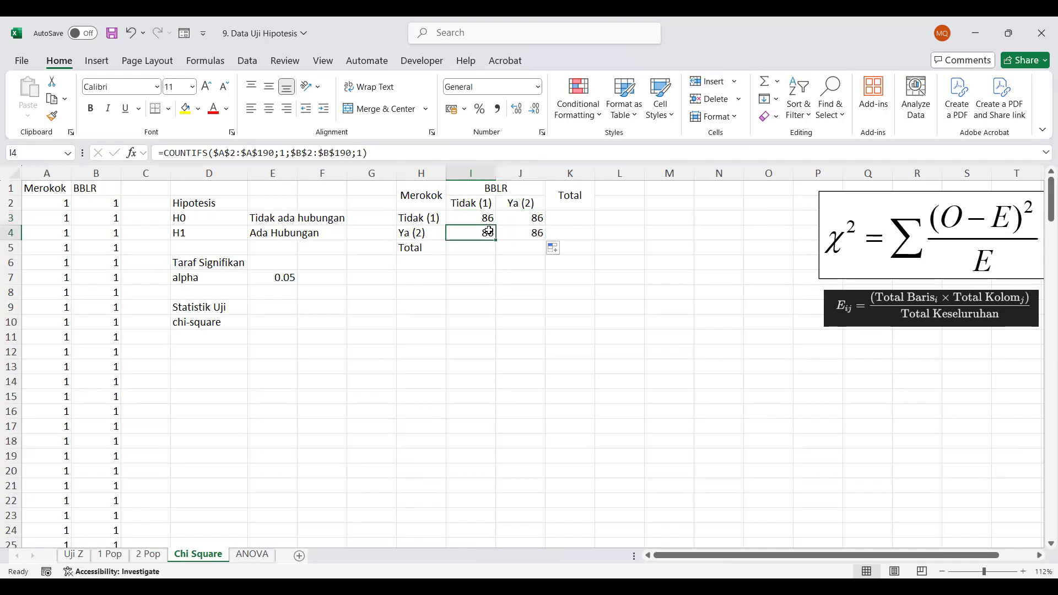
pyautogui.click(283, 155)
pyautogui.press('BackSpace')
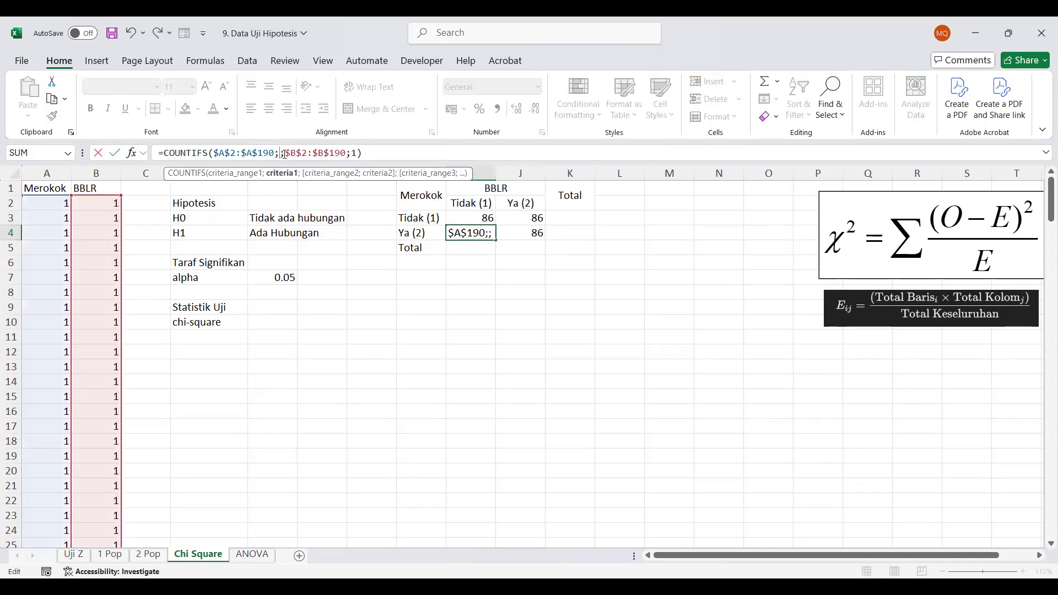
pyautogui.write('2')
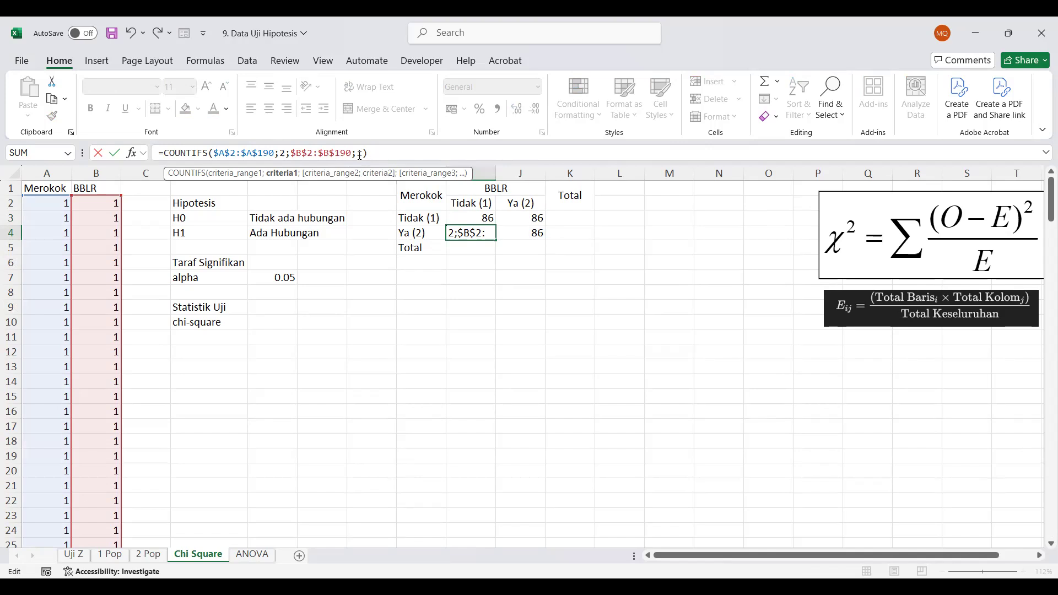
pyautogui.press('Return')
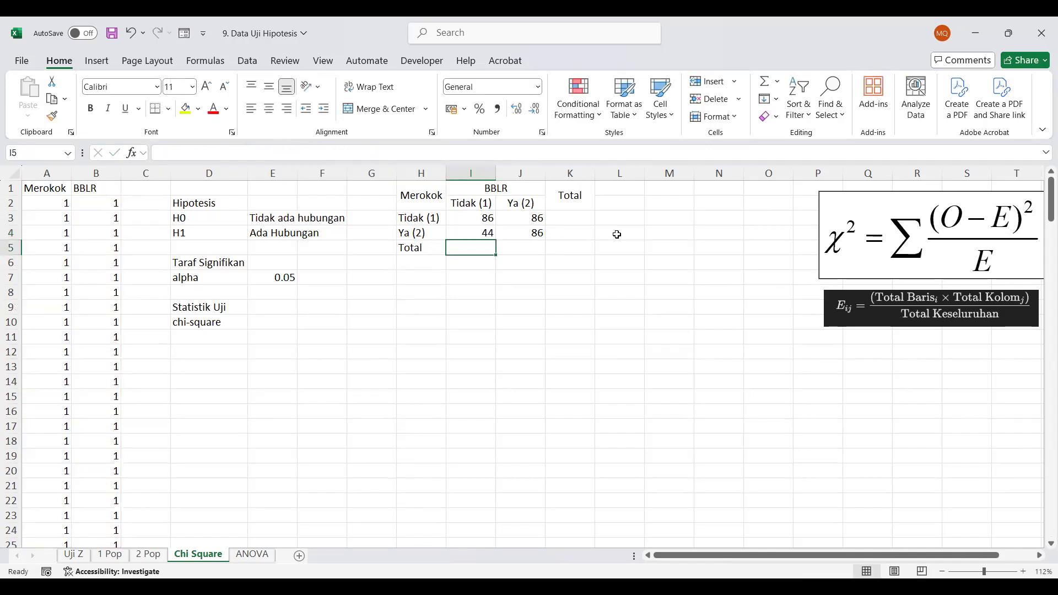
# Change the BBLR criterion in J3's COUNTIFS formula to 2
pyautogui.click(535, 220)
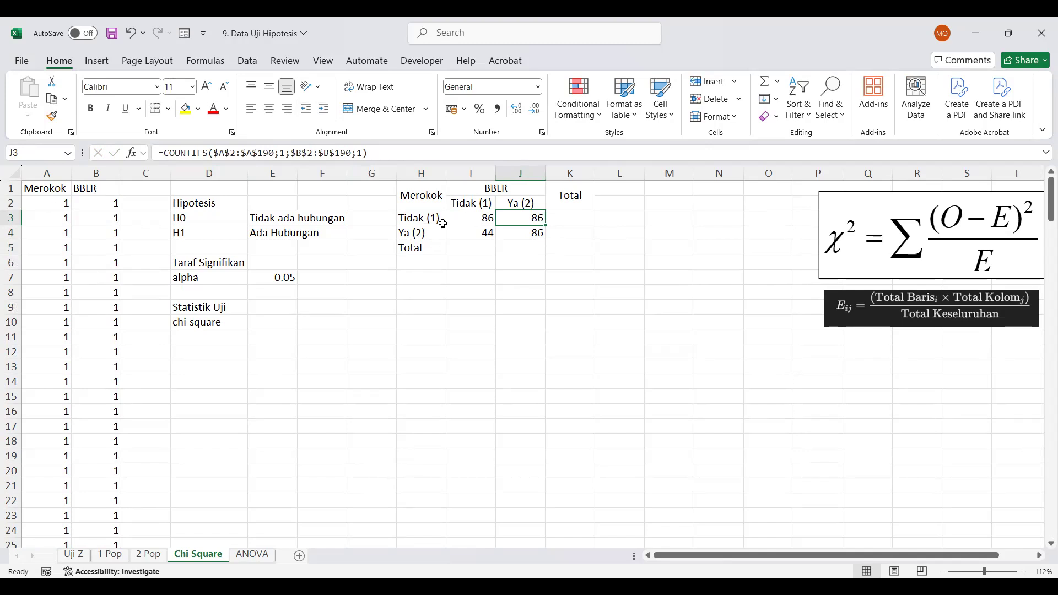
pyautogui.click(364, 154)
pyautogui.press('BackSpace')
pyautogui.write('2')
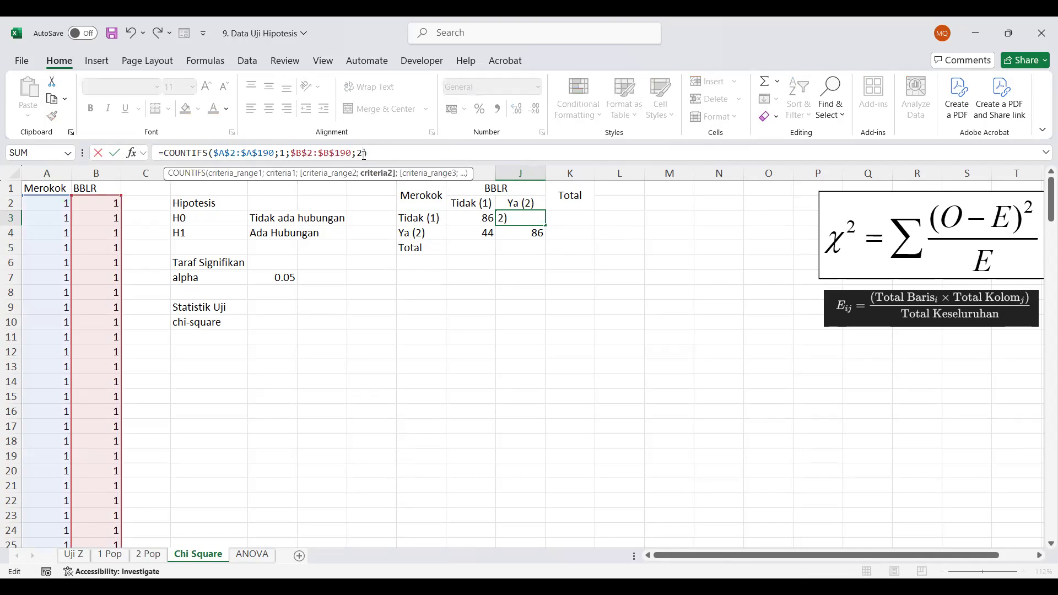
pyautogui.press('Return')
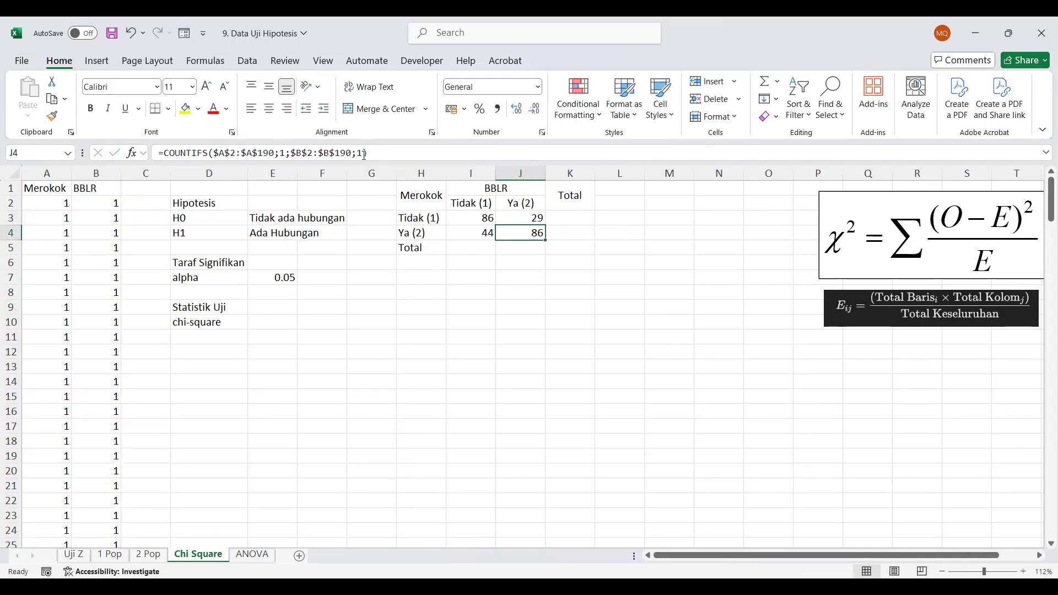
# Change both the Merokok and BBLR criteria in J4's COUNTIFS formula to 2
pyautogui.click(286, 153)
pyautogui.press('BackSpace')
pyautogui.write('2')
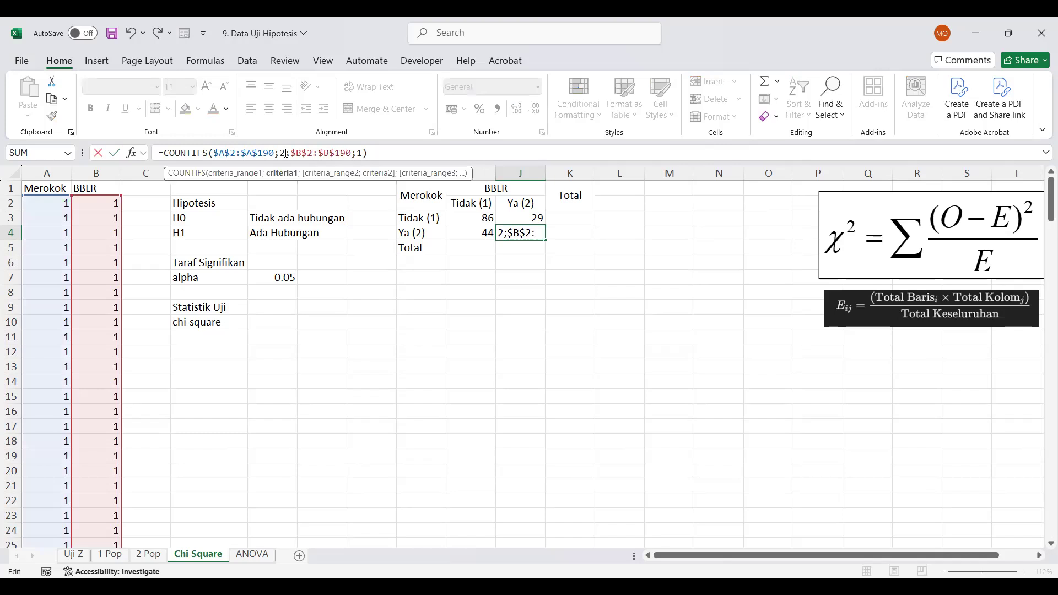
pyautogui.press('BackSpace')
pyautogui.write('2')
pyautogui.press('Return')
# Total the first BBLR column in I5 with a SUM of I3:I4 and fill the formula across to K5
pyautogui.press('Left')
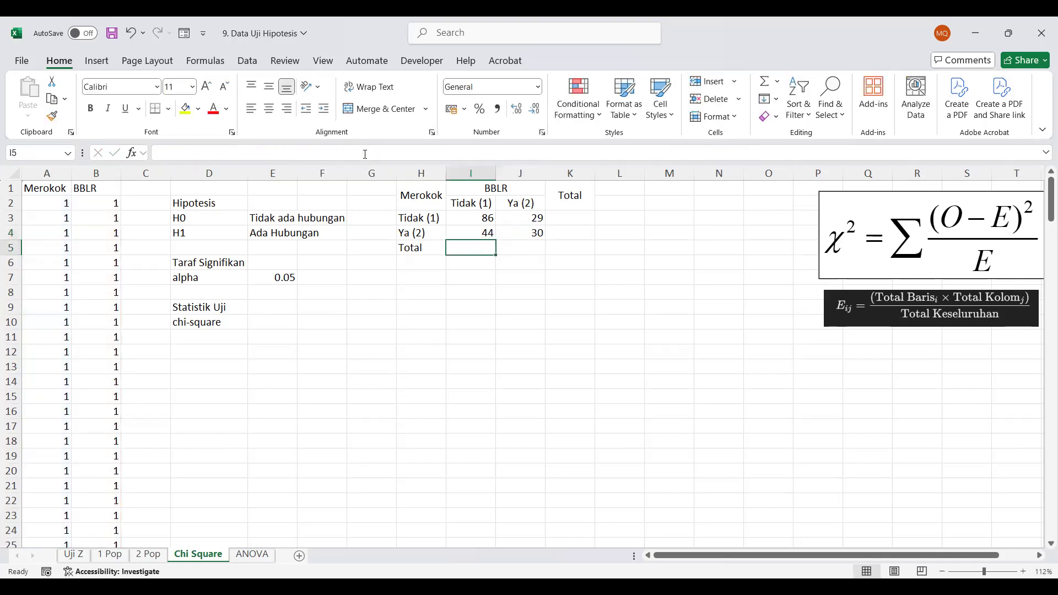
pyautogui.write('=')
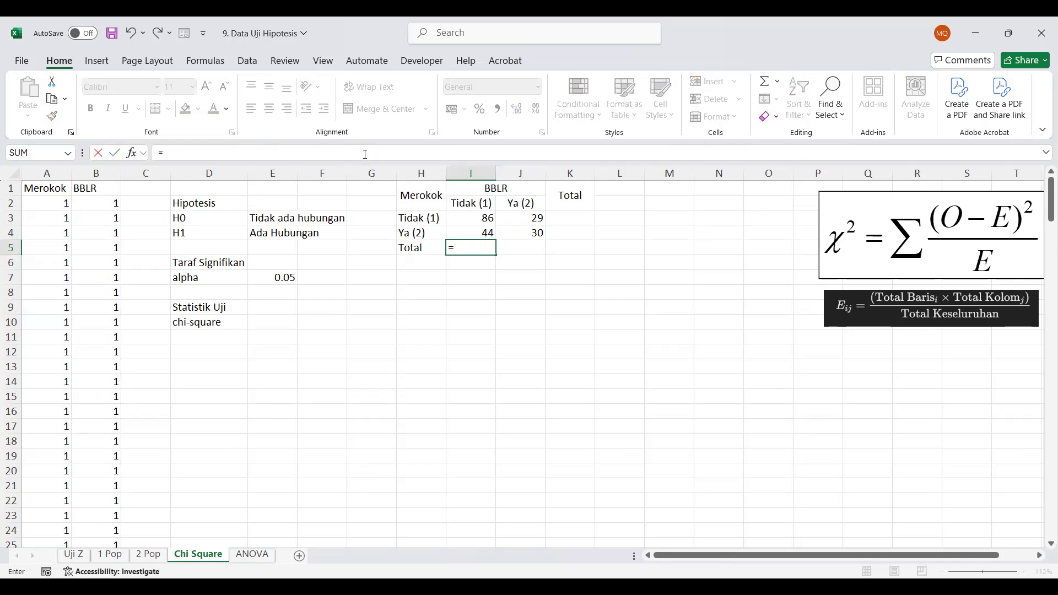
pyautogui.write('sum')
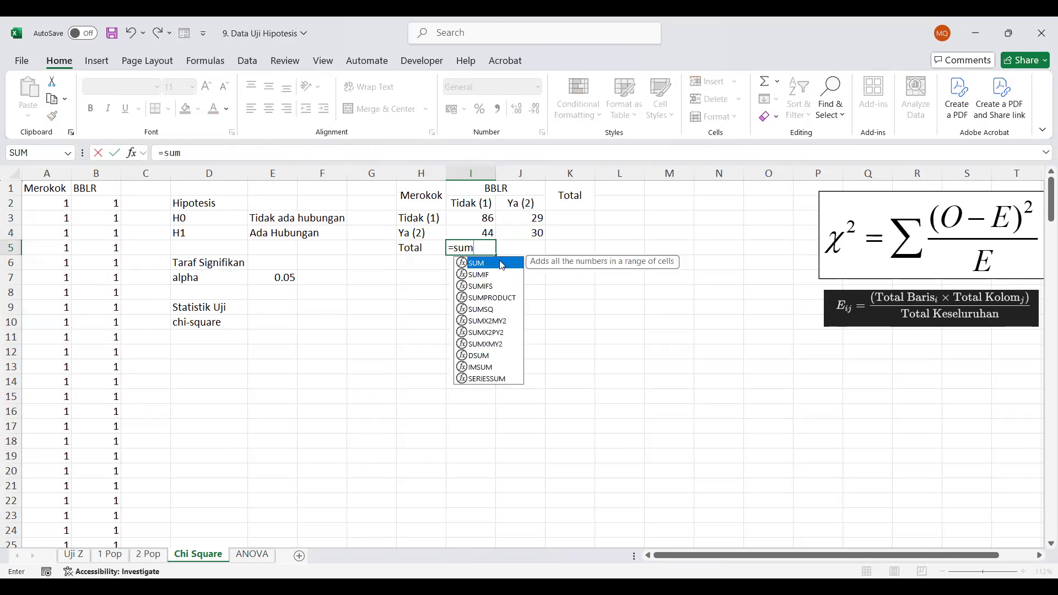
pyautogui.press('Tab')
pyautogui.moveTo(490, 218); pyautogui.dragTo(491, 229)
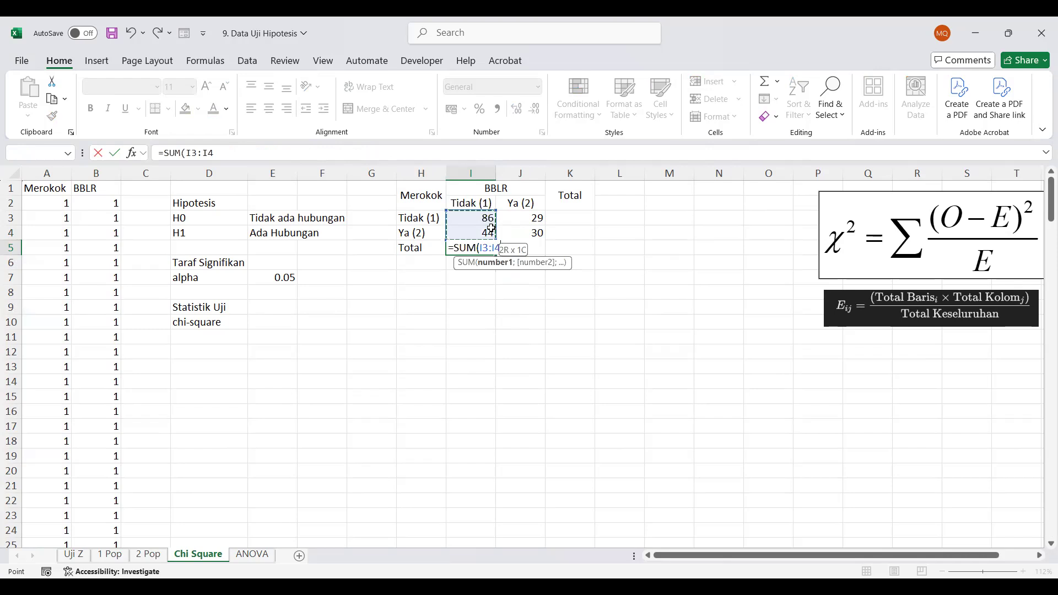
pyautogui.press('Return')
pyautogui.click(473, 247)
pyautogui.moveTo(496, 255); pyautogui.dragTo(586, 242)
# Total the first Merokok row in K3 with a SUM of I3:J3 and fill the formula down to K4
pyautogui.click(583, 214)
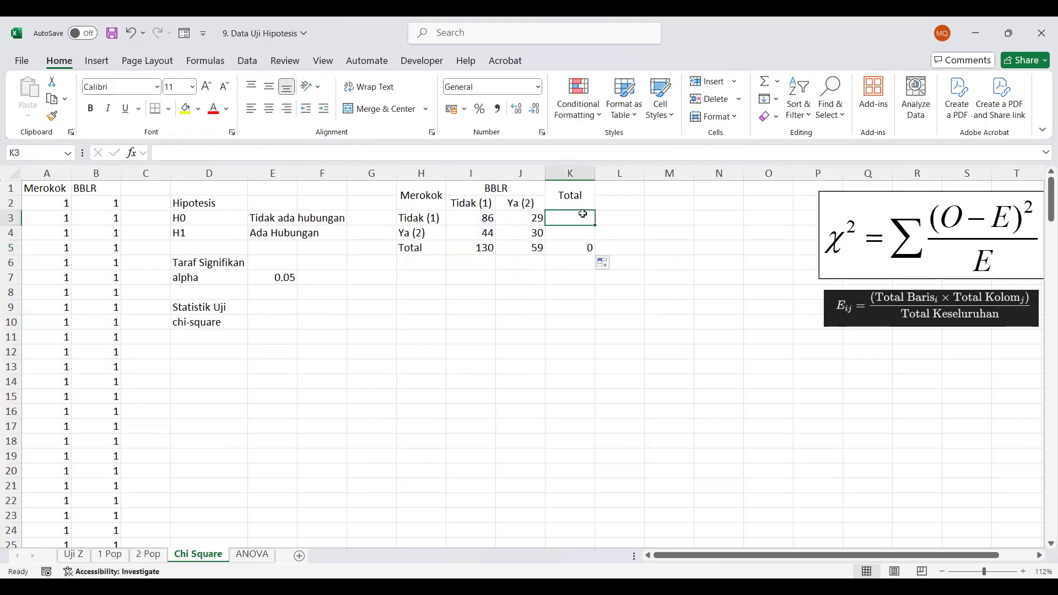
pyautogui.write('=sum')
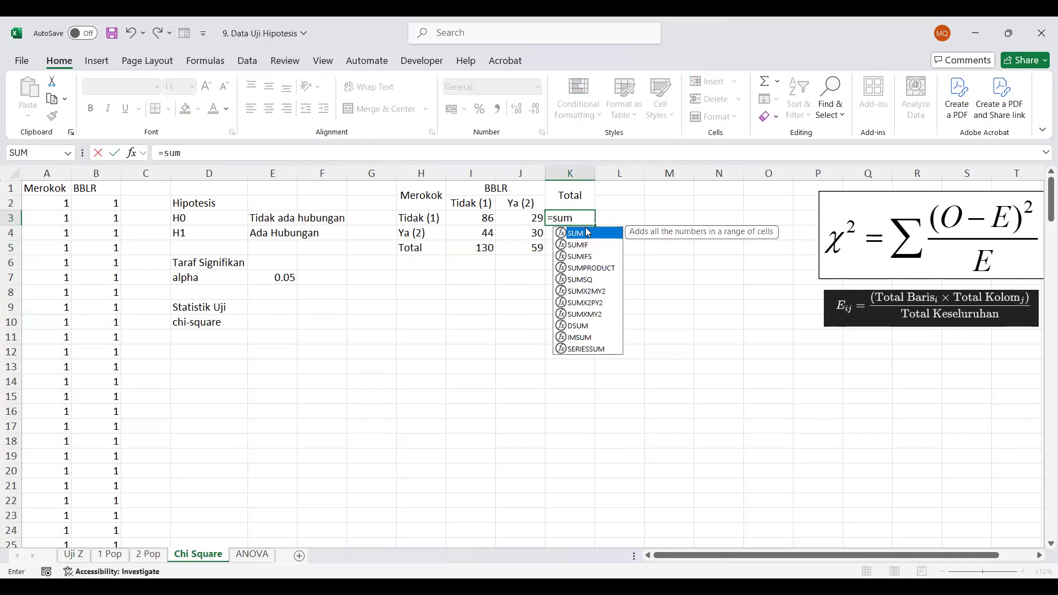
pyautogui.press('Tab')
pyautogui.moveTo(491, 218); pyautogui.dragTo(510, 214)
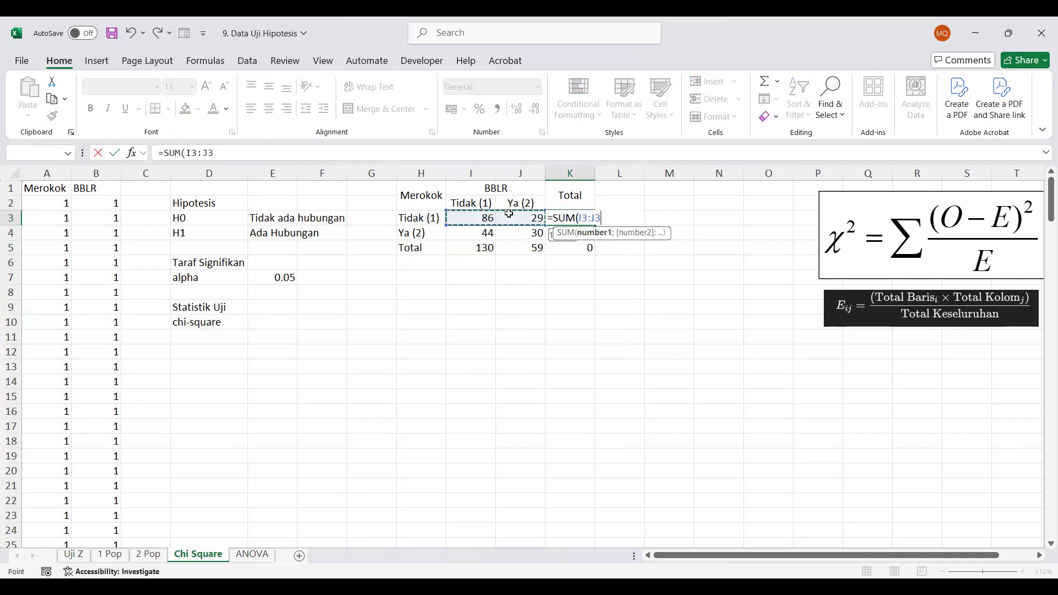
pyautogui.press('Return')
pyautogui.click(574, 218)
pyautogui.moveTo(595, 239); pyautogui.dragTo(595, 237)
pyautogui.click(571, 321)
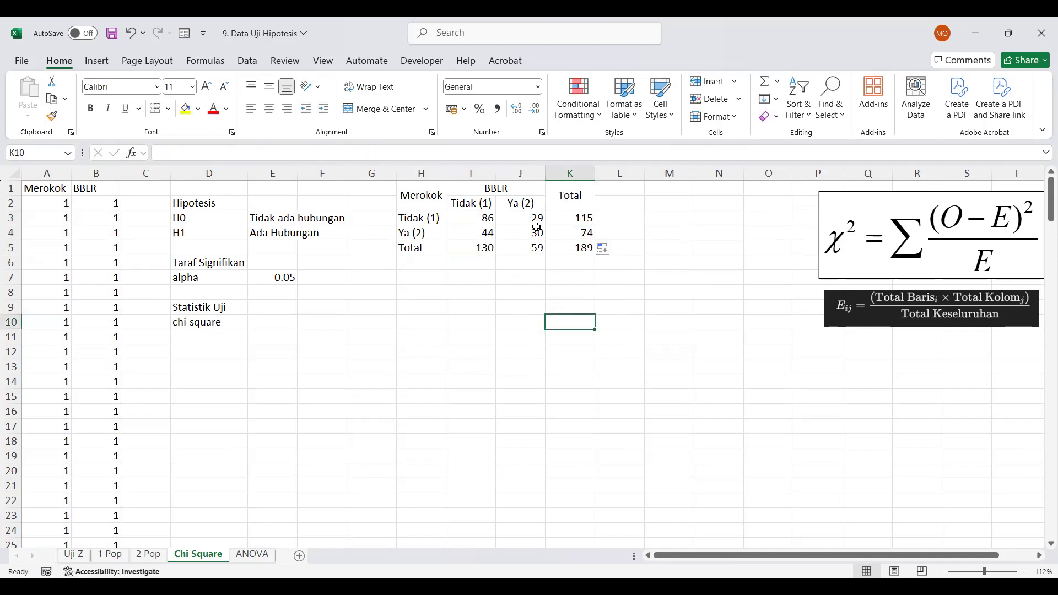
# Copy the BBLR and Total columns I1:K5 of the contingency table and paste them starting at L1
pyautogui.hscroll(2, 595, 261)
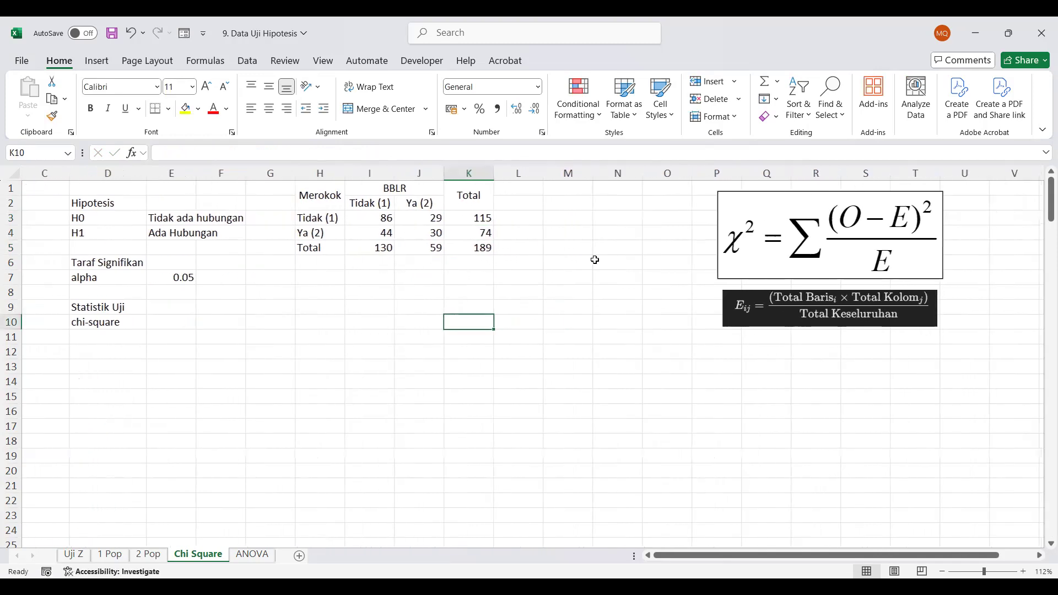
pyautogui.hscroll(1, 595, 260)
pyautogui.scroll(-1, 594, 260)
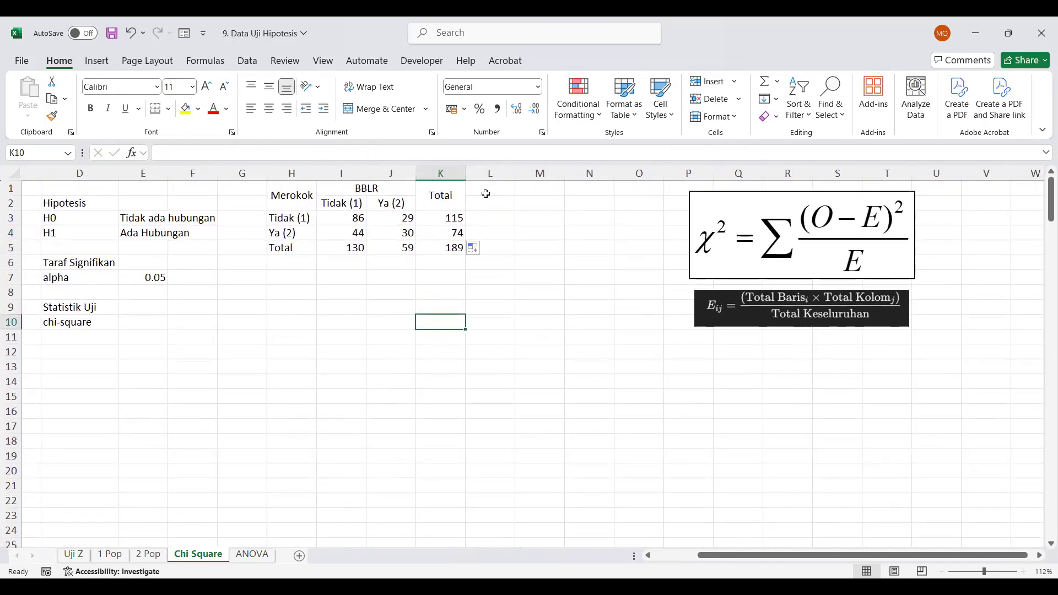
pyautogui.moveTo(295, 196); pyautogui.dragTo(435, 242)
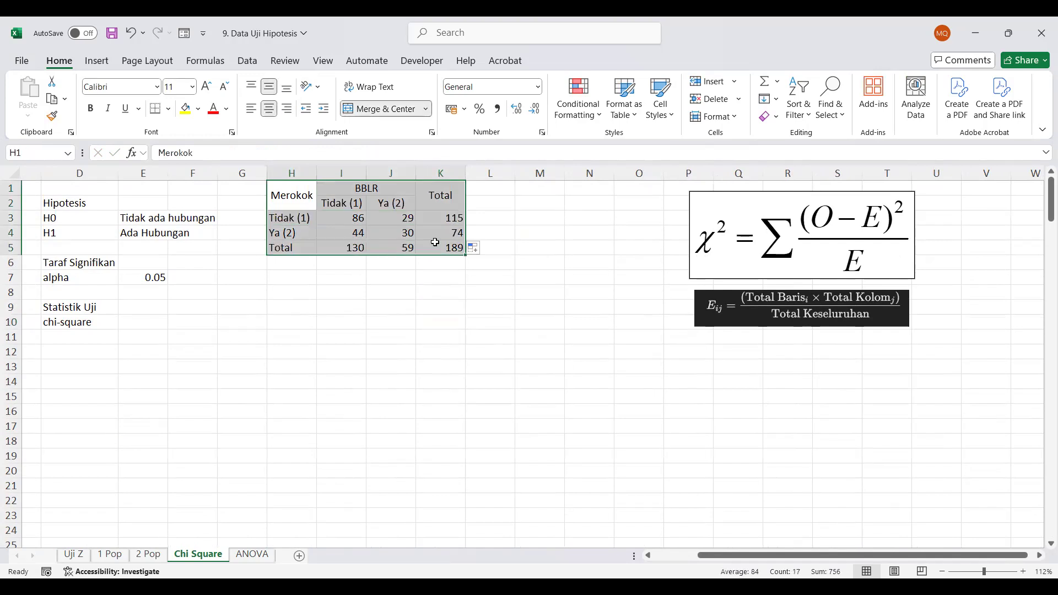
pyautogui.hotkey('ctrl', 'c')
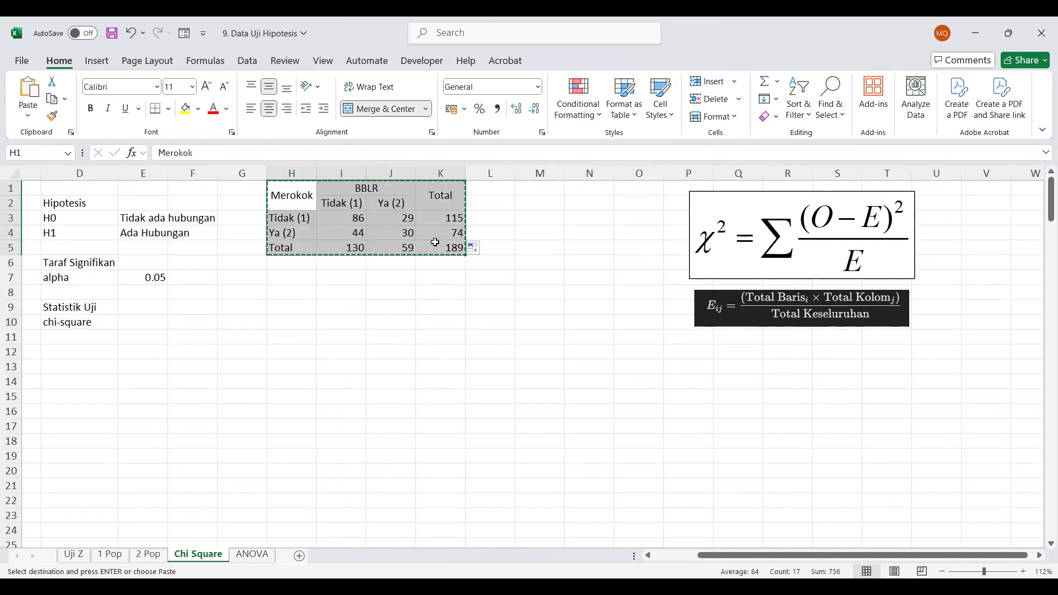
pyautogui.moveTo(357, 188); pyautogui.dragTo(463, 247)
pyautogui.hotkey('ctrl', 'c')
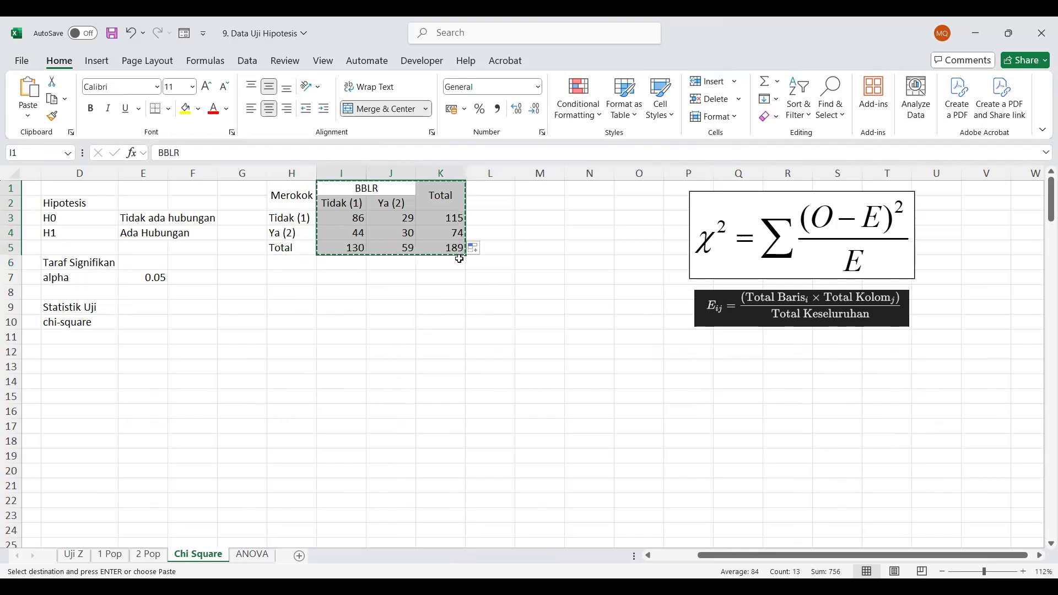
pyautogui.click(489, 191)
pyautogui.hotkey('ctrl', 'v')
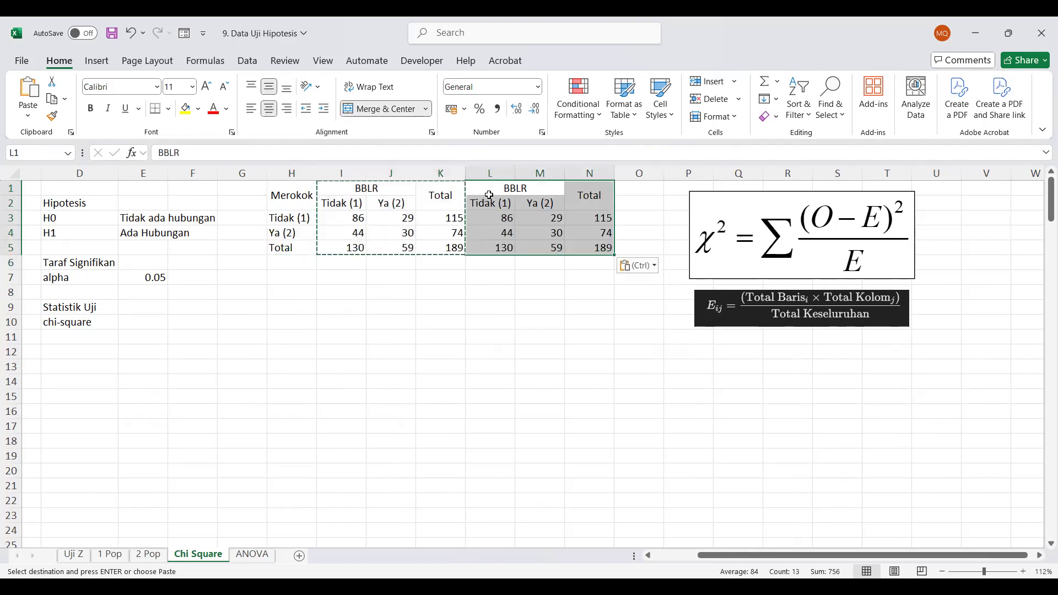
pyautogui.click(526, 274)
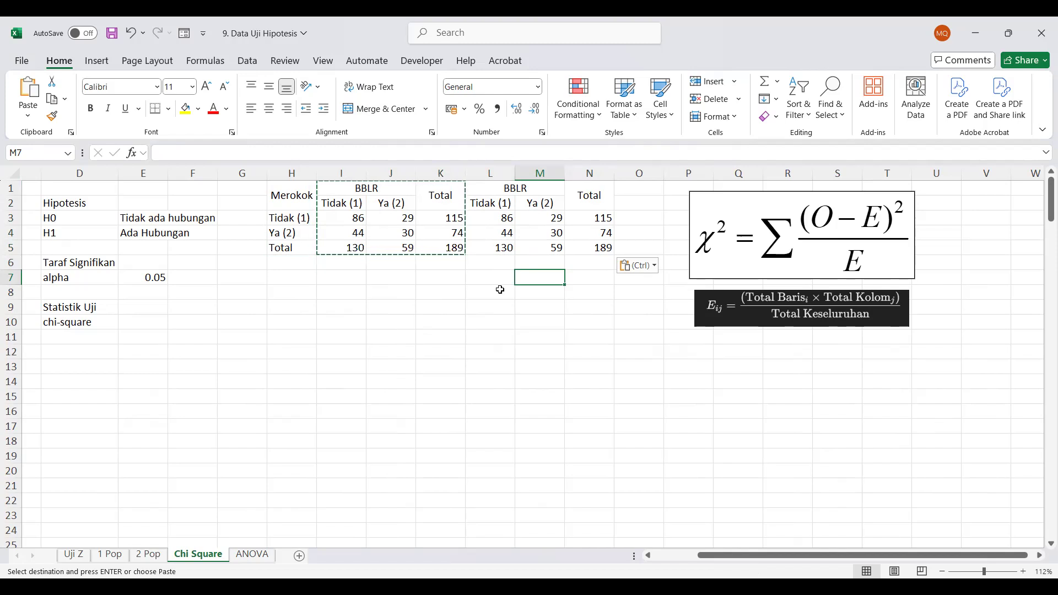
pyautogui.press('Escape')
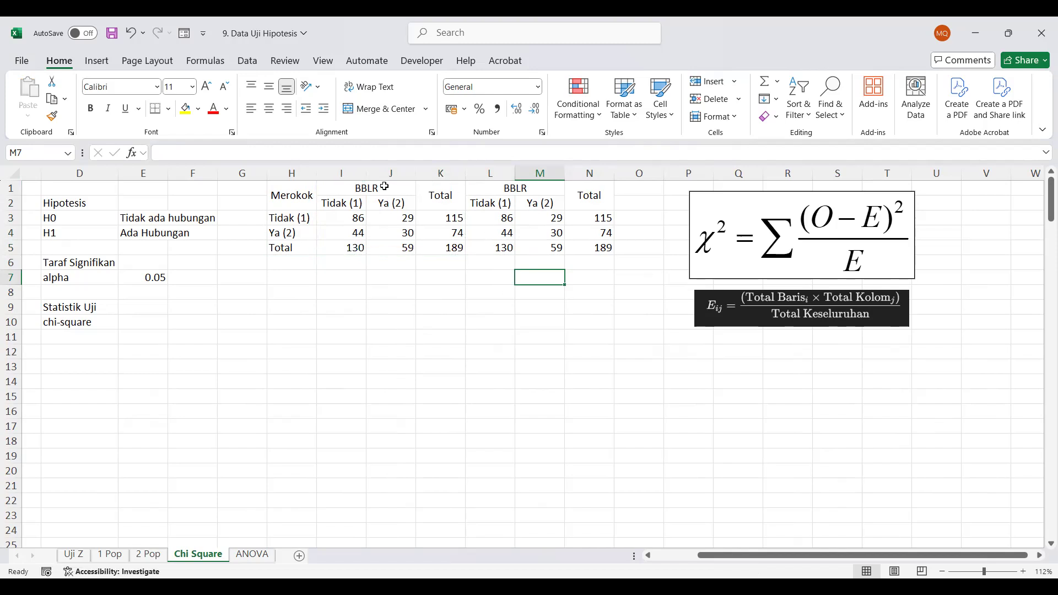
# Try to change the copied BBLR heading in L1 to BBLR (E)
pyautogui.click(526, 197)
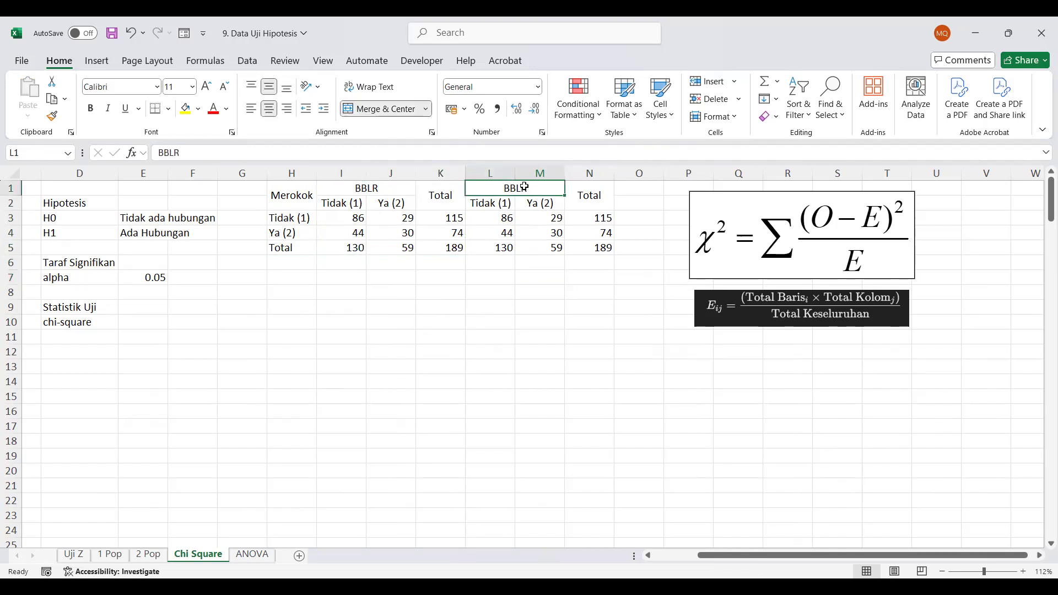
pyautogui.click(305, 149)
pyautogui.write('(E)')
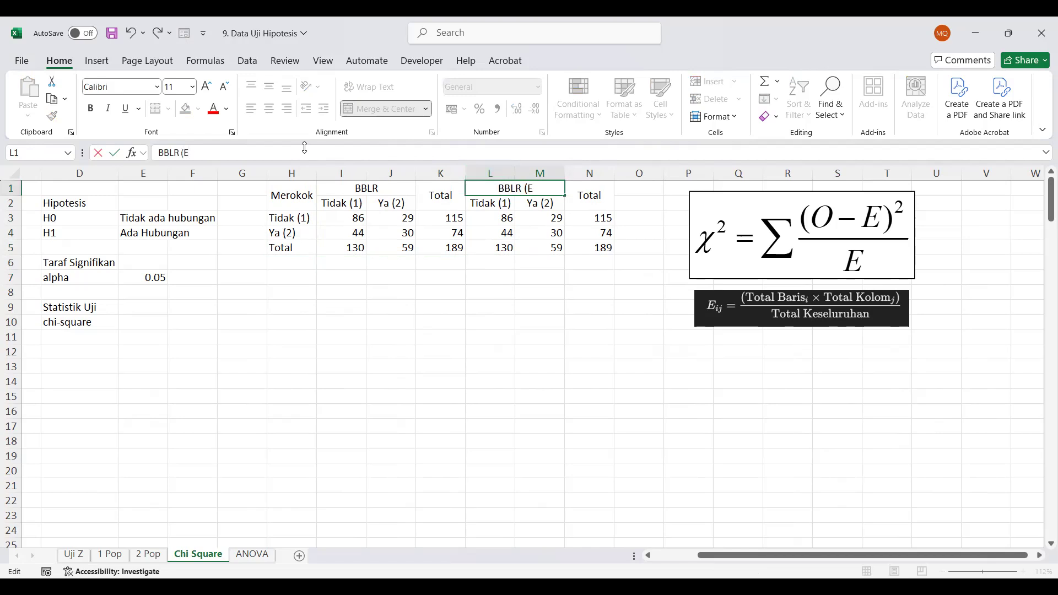
pyautogui.press('Return')
pyautogui.press('Up')
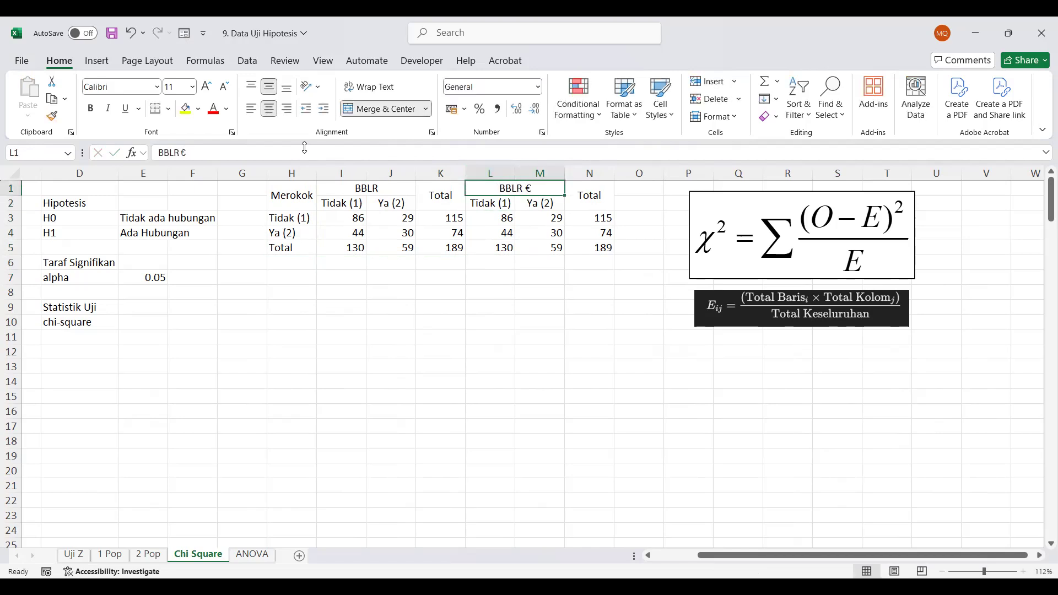
# Correct the copied table's heading in L1 to BBLR (Eij)
pyautogui.press('Right')
pyautogui.press('Left')
pyautogui.click(196, 151)
pyautogui.press('BackSpace')
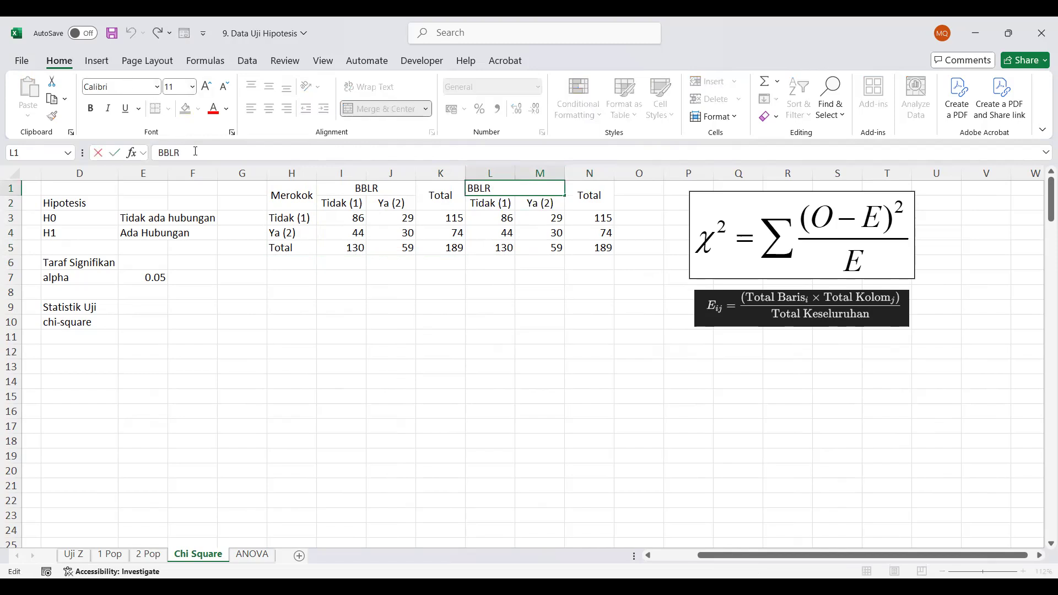
pyautogui.write('(e')
pyautogui.write('Eij')
pyautogui.press('Return')
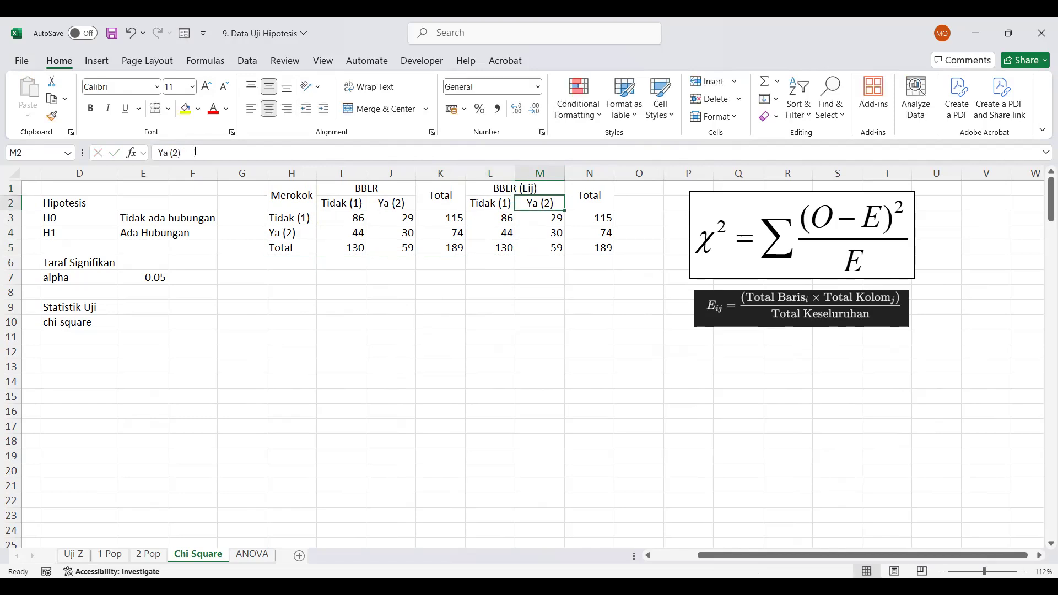
# Clear the copied counts in L3:M4 of the BBLR (Eij) table
pyautogui.moveTo(502, 218); pyautogui.dragTo(585, 248)
pyautogui.keyDown('shift'); pyautogui.click(557, 232); pyautogui.keyUp('shift')
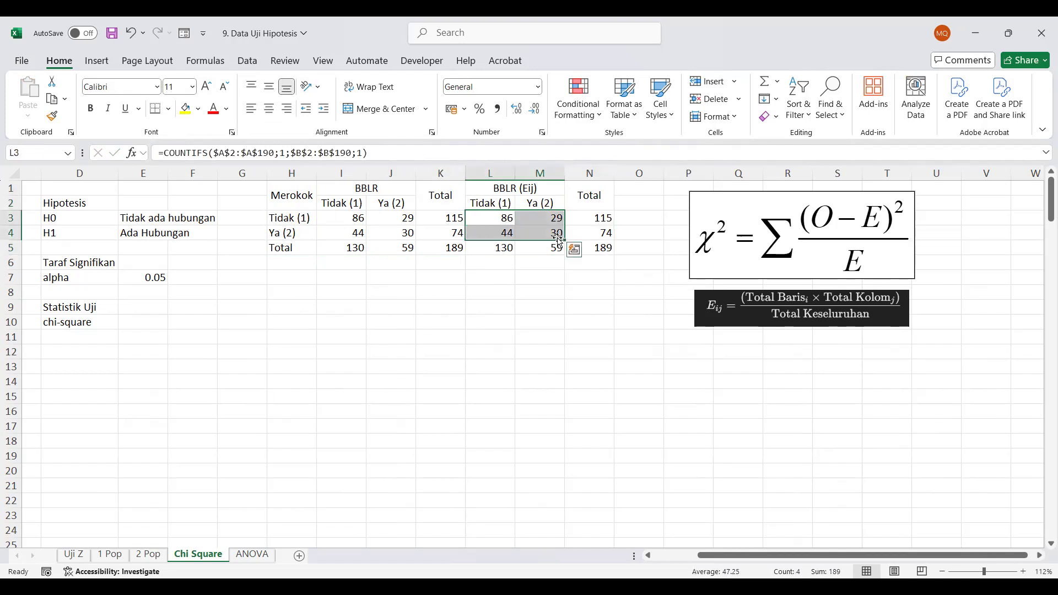
pyautogui.press('Delete')
pyautogui.click(571, 295)
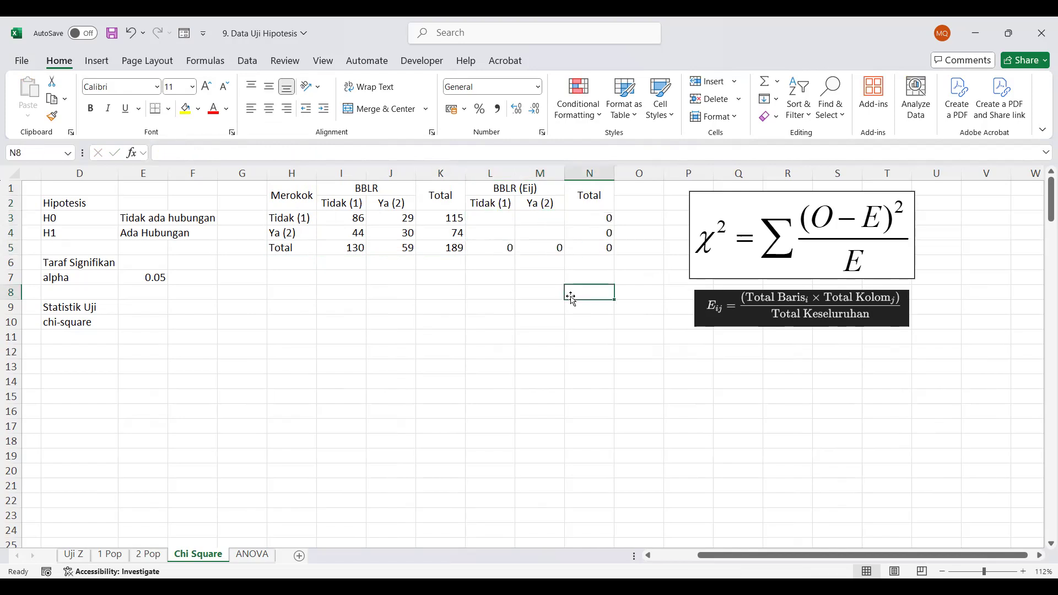
# Enter the expected count for Merokok Tidak (1), BBLR Tidak (1) in L3 as =K3*I5/K5
pyautogui.click(503, 221)
pyautogui.write('=')
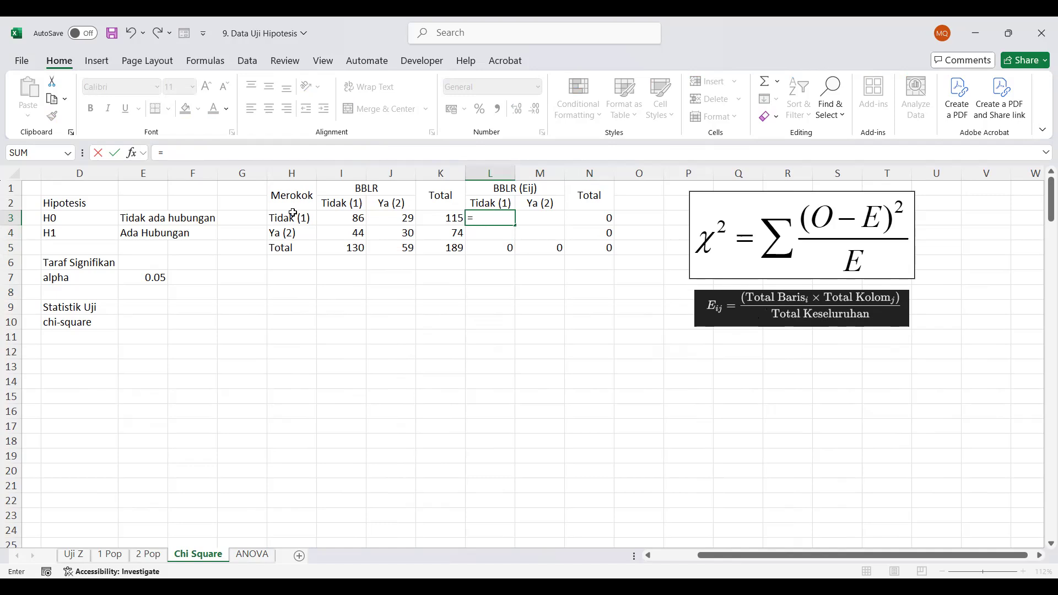
pyautogui.click(431, 221)
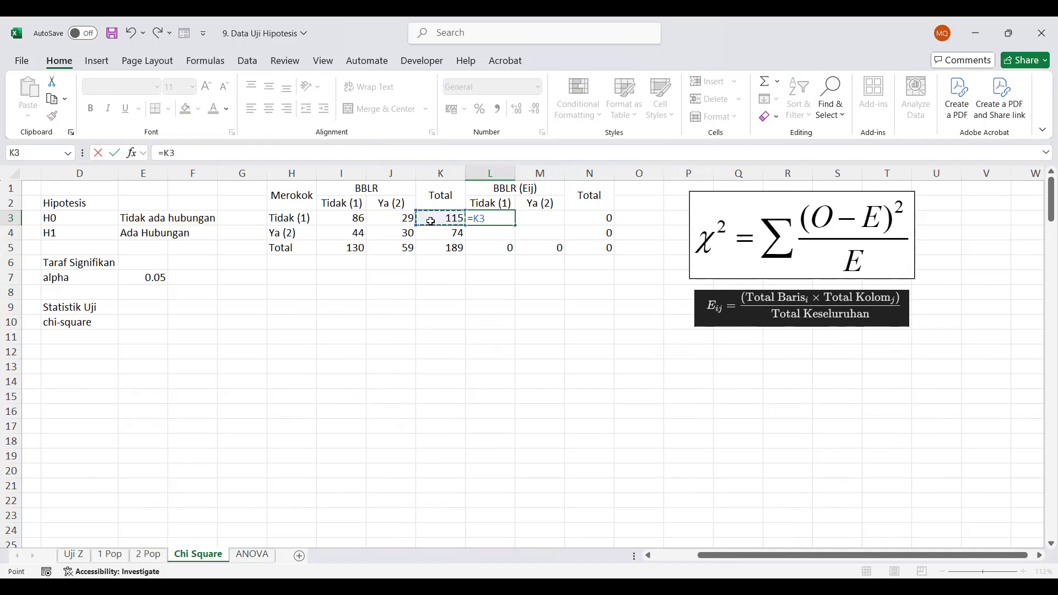
pyautogui.click(351, 251)
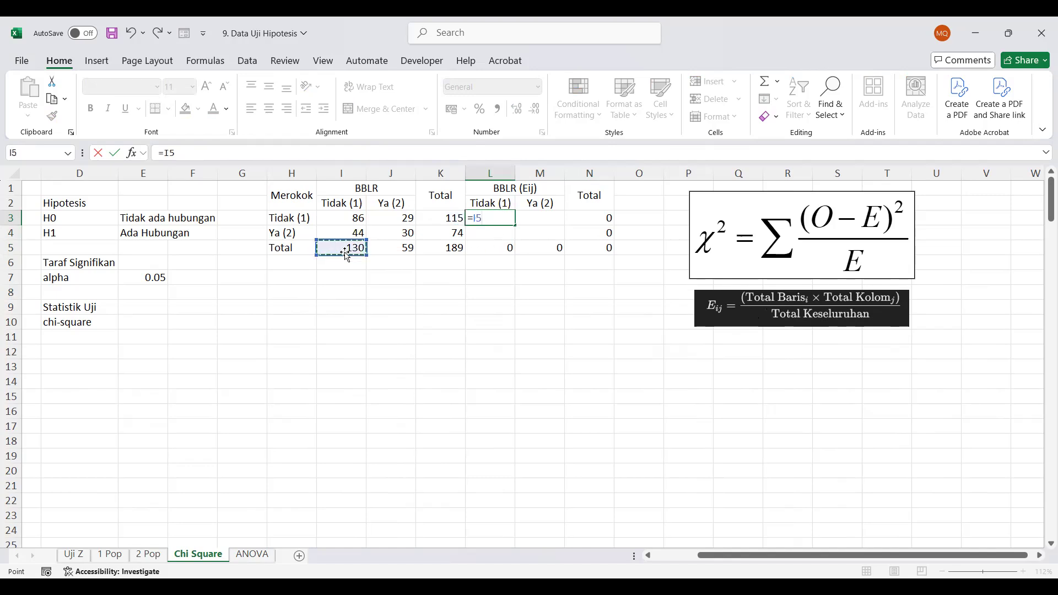
pyautogui.click(442, 215)
pyautogui.write('*')
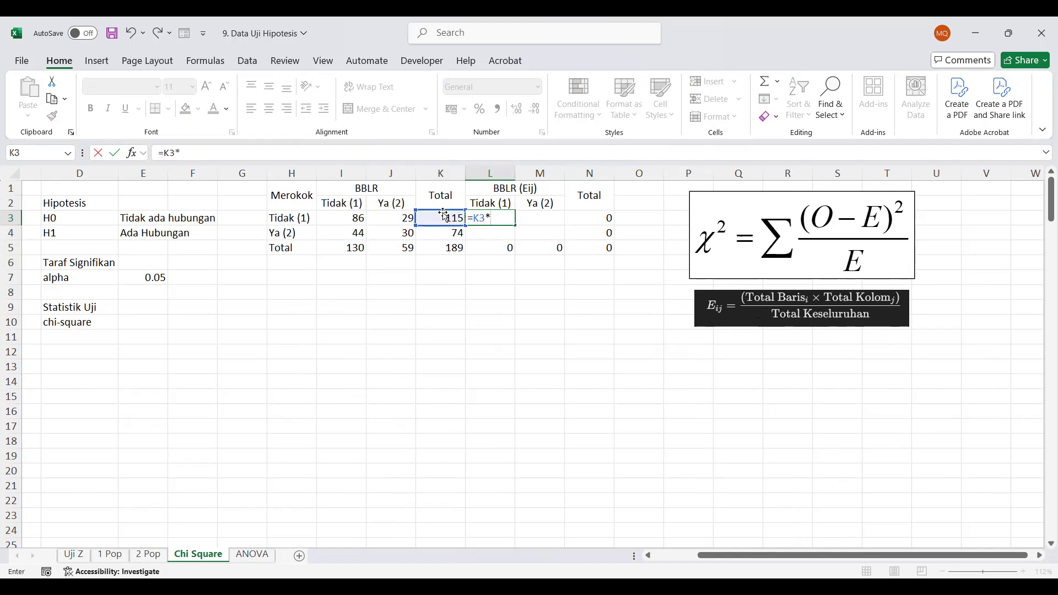
pyautogui.click(360, 251)
pyautogui.write('/')
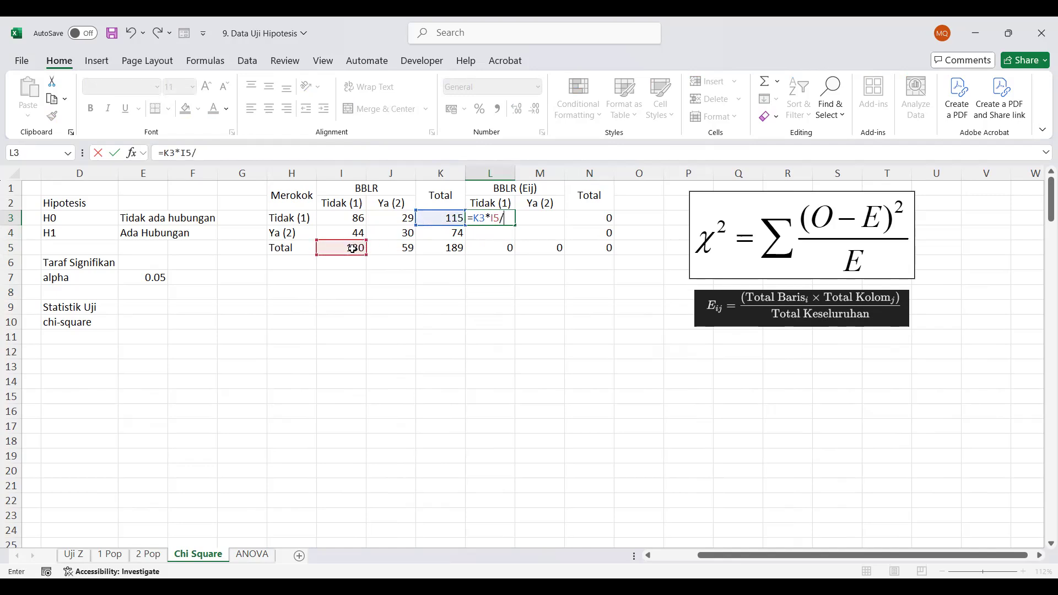
pyautogui.click(455, 252)
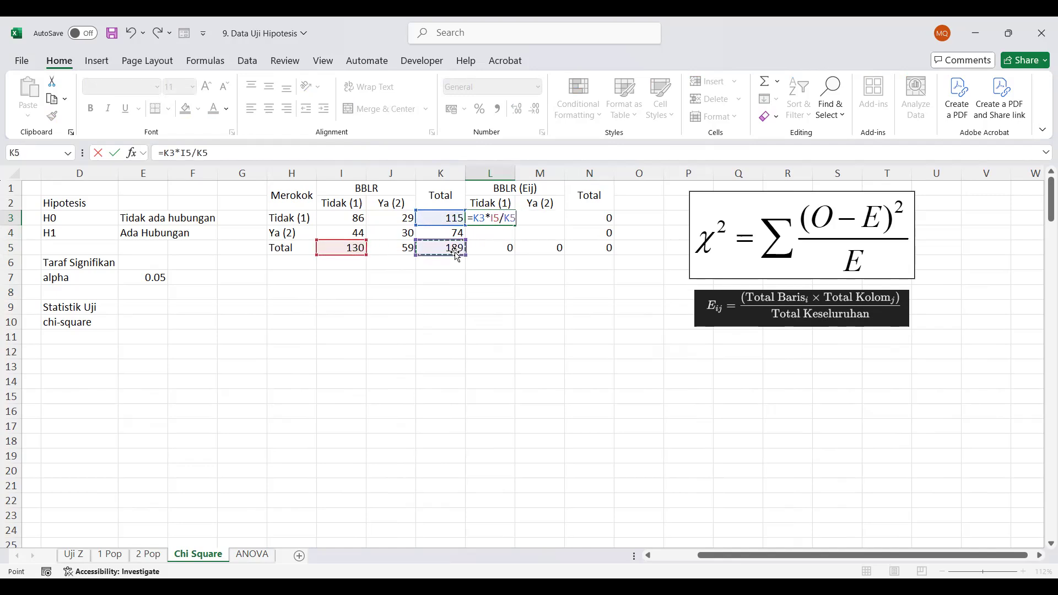
pyautogui.press('Return')
pyautogui.click(504, 218)
# Enter the expected count for Merokok Ya (2), BBLR Tidak (1) in L4 as =K4*I5/K5
pyautogui.click(500, 232)
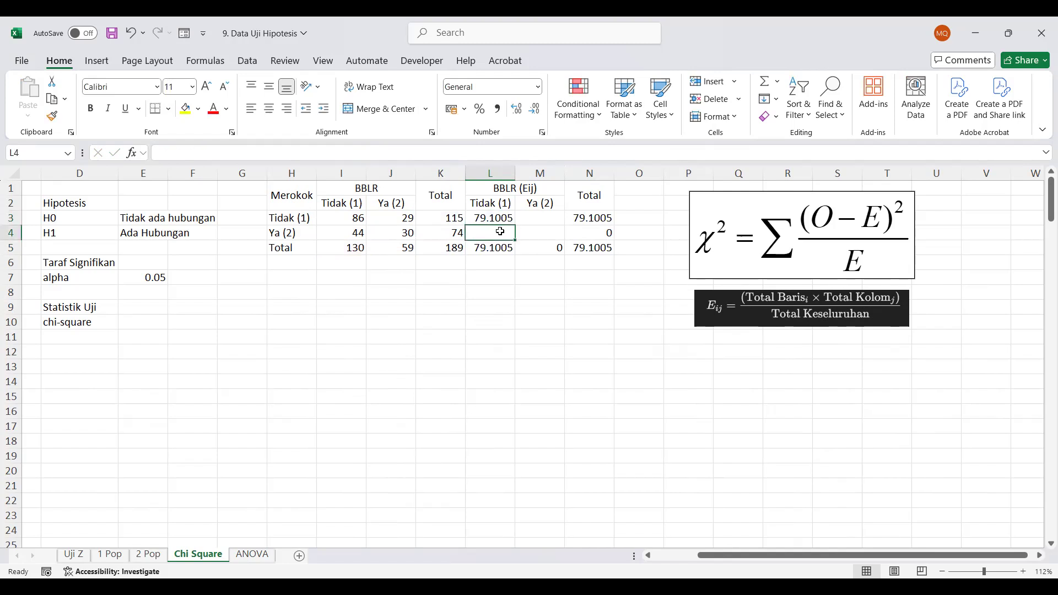
pyautogui.write('=')
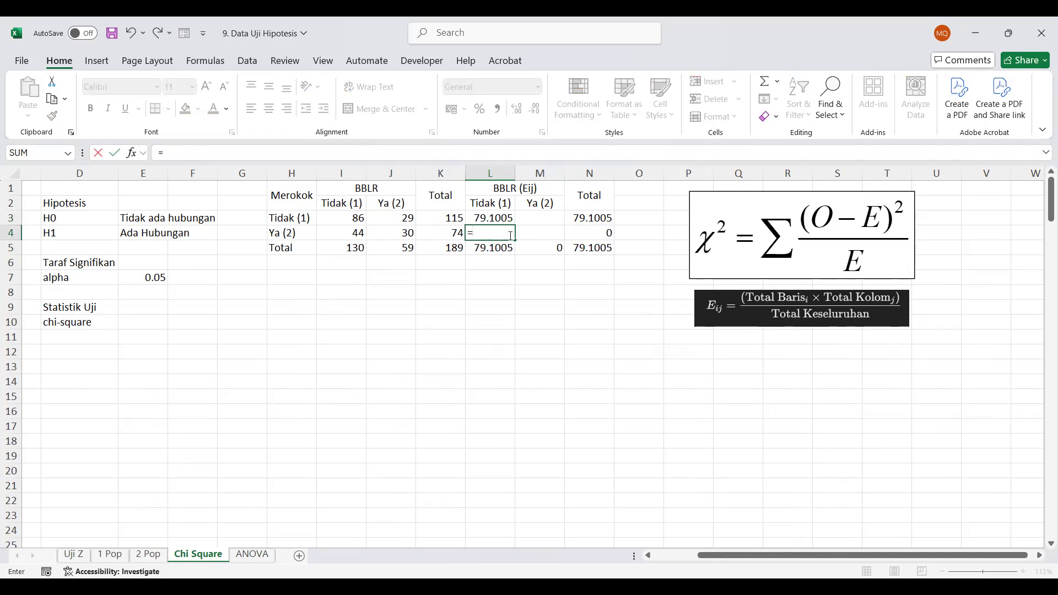
pyautogui.click(452, 234)
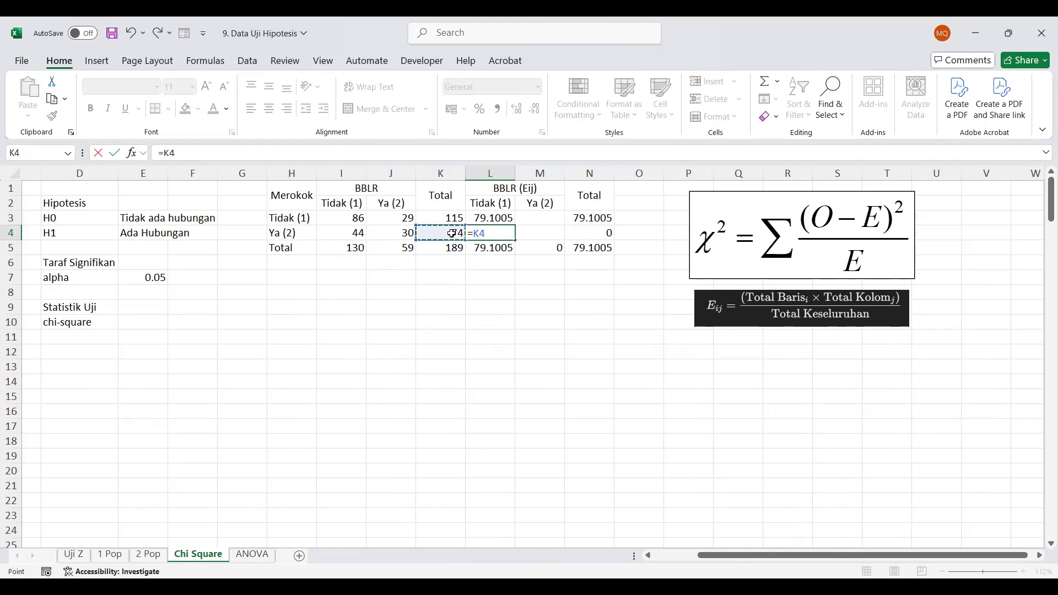
pyautogui.write('*')
pyautogui.click(352, 248)
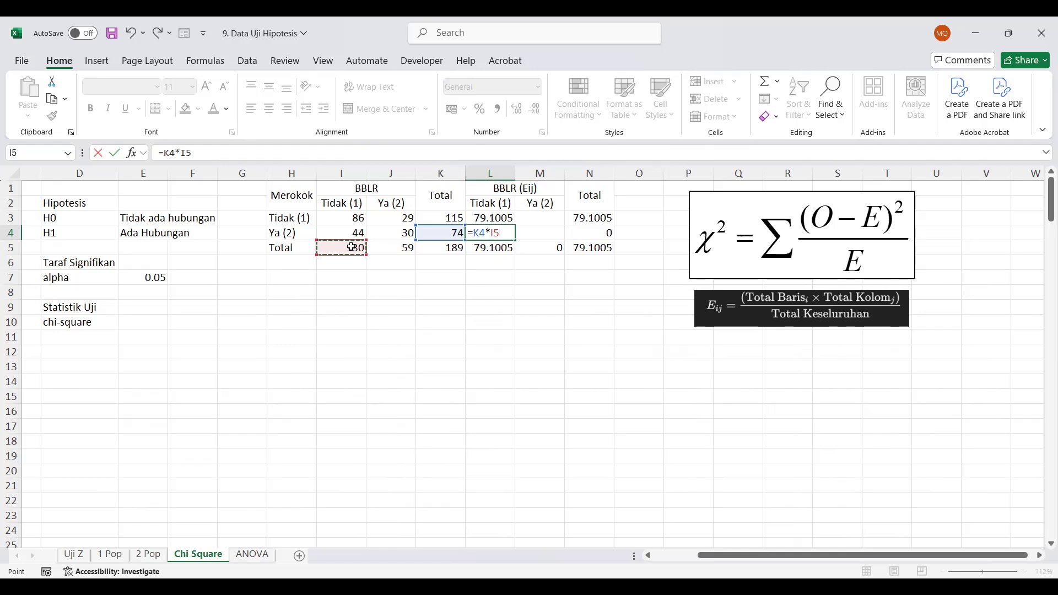
pyautogui.write('/')
pyautogui.click(446, 249)
pyautogui.press('Return')
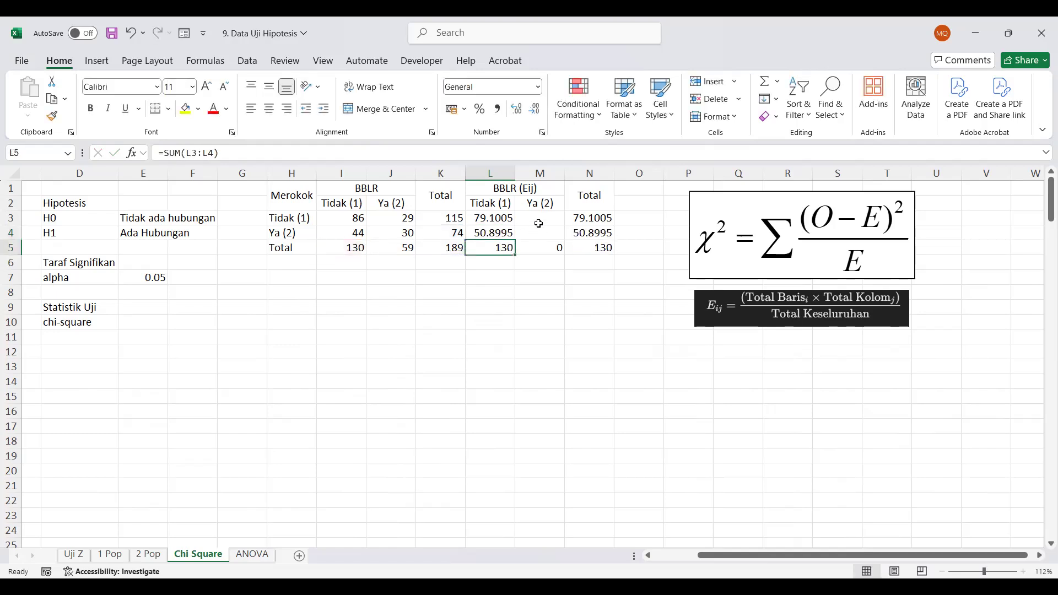
# Enter the expected count for Merokok Tidak (1), BBLR Ya (2) in M3 as =K3*J5/K5
pyautogui.click(536, 218)
pyautogui.write('=')
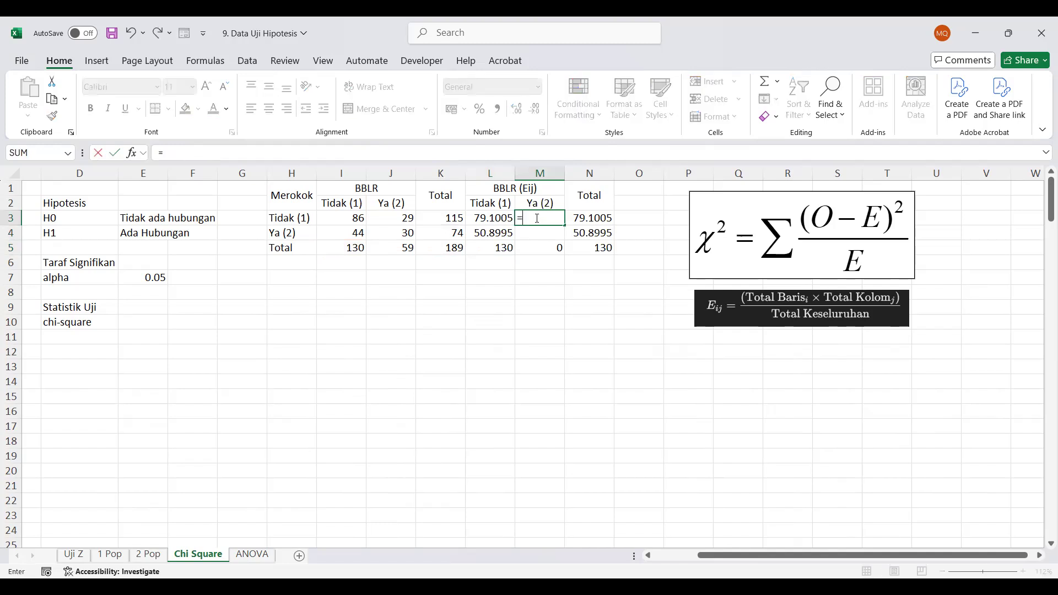
pyautogui.click(437, 217)
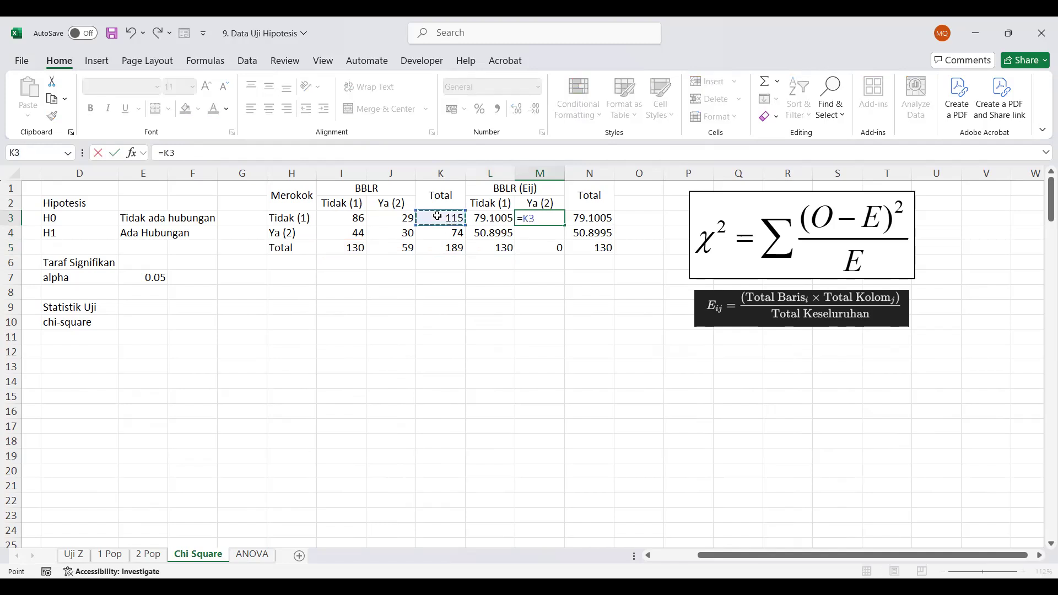
pyautogui.write('*')
pyautogui.click(397, 249)
pyautogui.write('/')
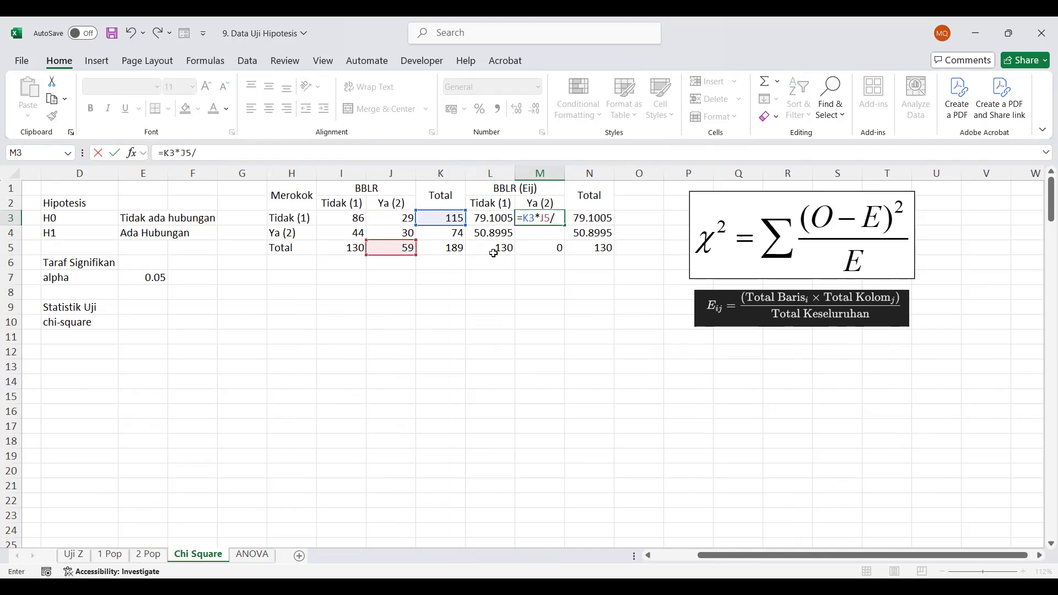
pyautogui.click(458, 249)
pyautogui.press('Return')
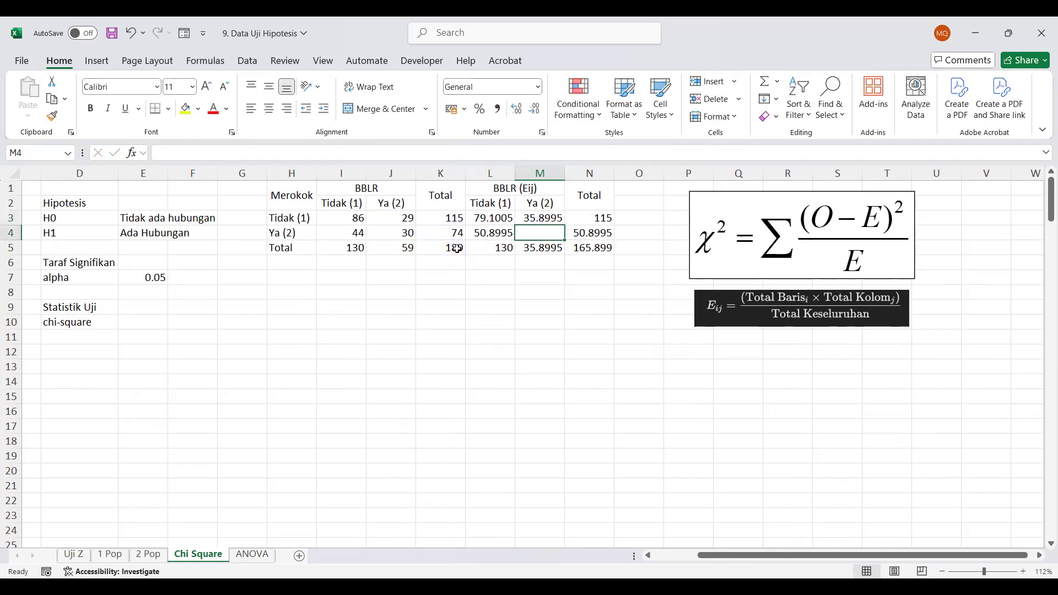
# Enter the expected count for Merokok Ya (2), BBLR Ya (2) in M4 as =K4*J5/K5
pyautogui.write('=')
pyautogui.click(435, 236)
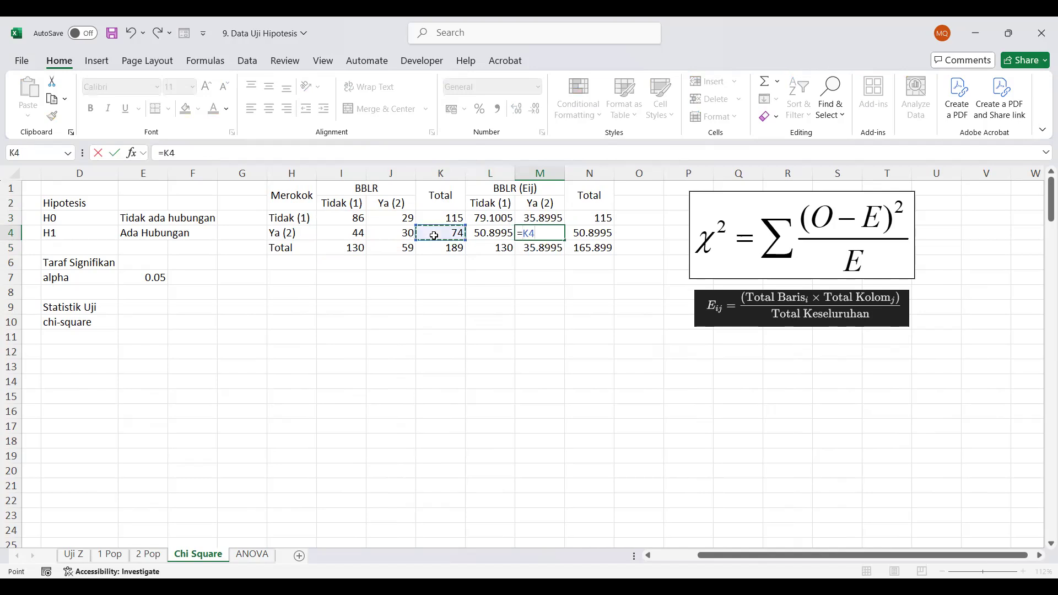
pyautogui.write('*')
pyautogui.click(407, 248)
pyautogui.write('/')
pyautogui.click(434, 250)
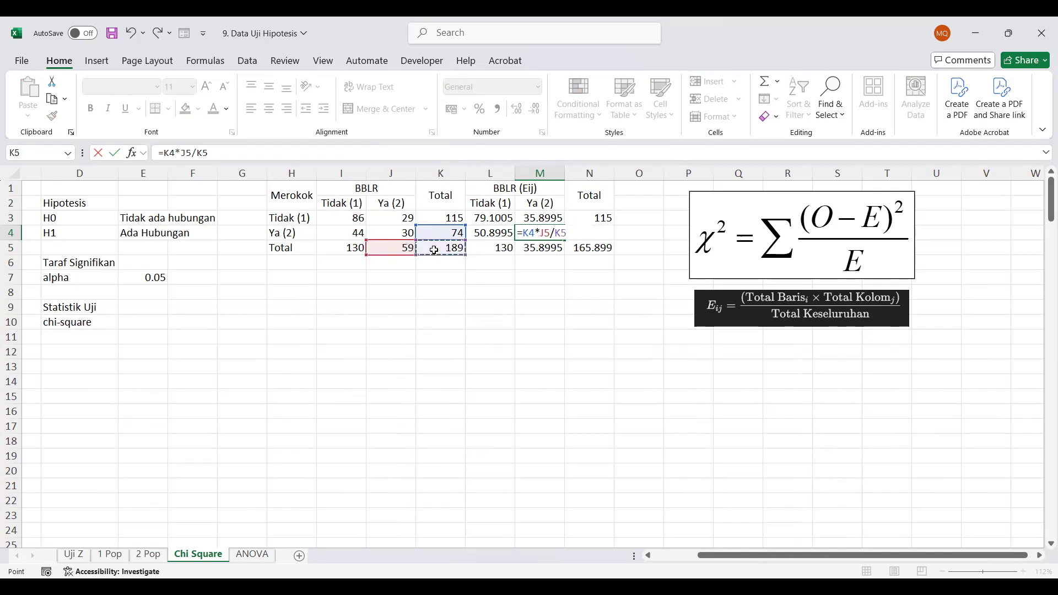
pyautogui.press('Return')
# Format the expected counts in L3:M4 to two decimal places
pyautogui.moveTo(503, 217); pyautogui.dragTo(547, 231)
pyautogui.click(533, 112)
pyautogui.click(532, 112)
pyautogui.click(533, 112)
pyautogui.click(518, 110)
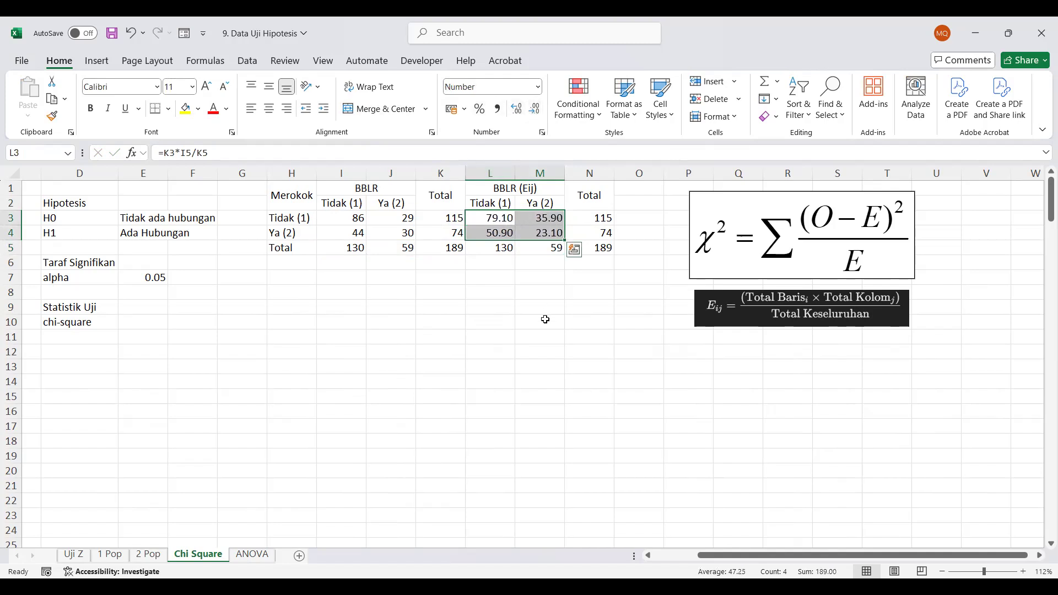
pyautogui.click(545, 319)
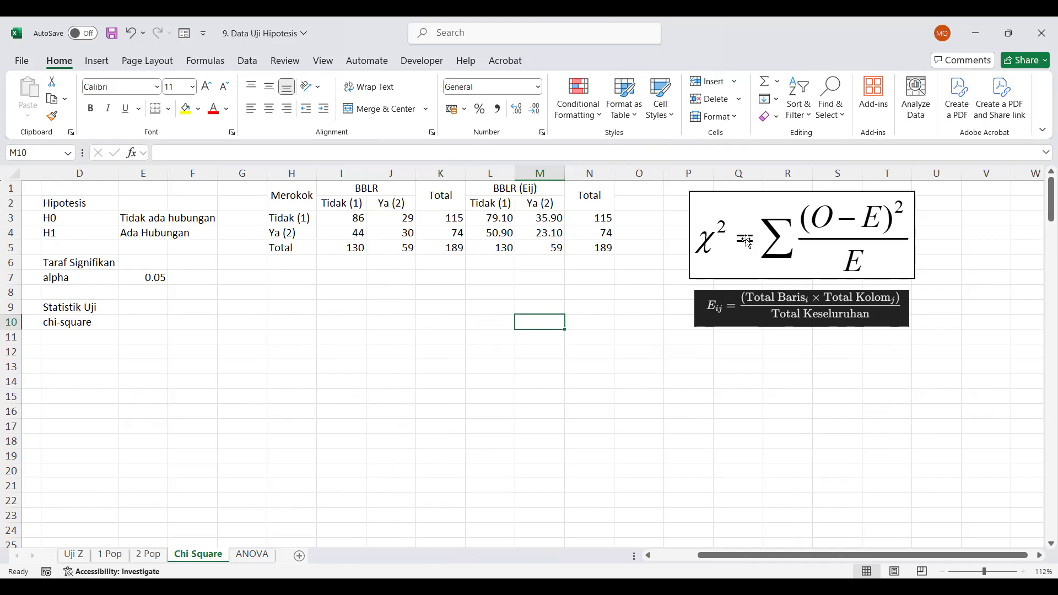
# Move the chi-square equation and the Eij formula picture over to columns R to V, leaving columns O to Q free
pyautogui.moveTo(747, 242); pyautogui.dragTo(870, 227)
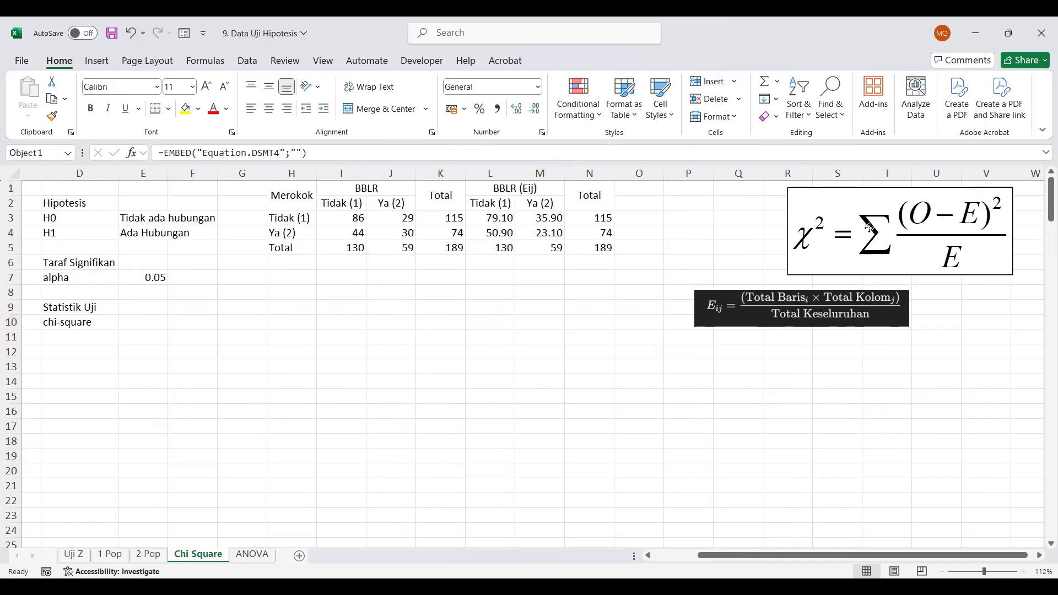
pyautogui.moveTo(775, 306); pyautogui.dragTo(869, 298)
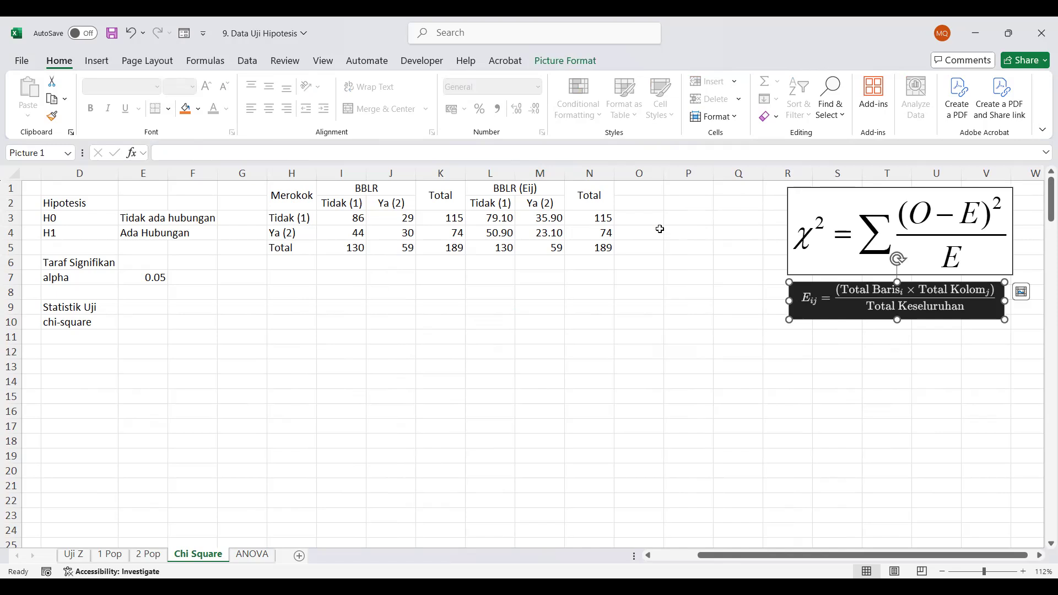
# Copy the BBLR (Eij) headings in L1:M2 and paste them starting at O1
pyautogui.moveTo(483, 189); pyautogui.dragTo(575, 201)
pyautogui.hotkey('shift', 'Left')
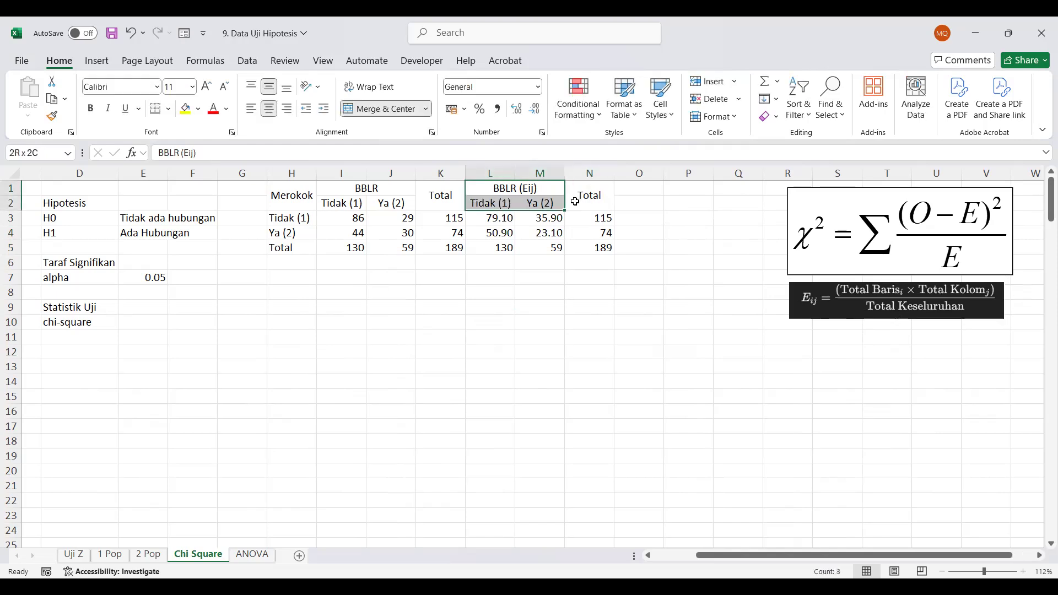
pyautogui.hotkey('ctrl', 'c')
pyautogui.click(626, 187)
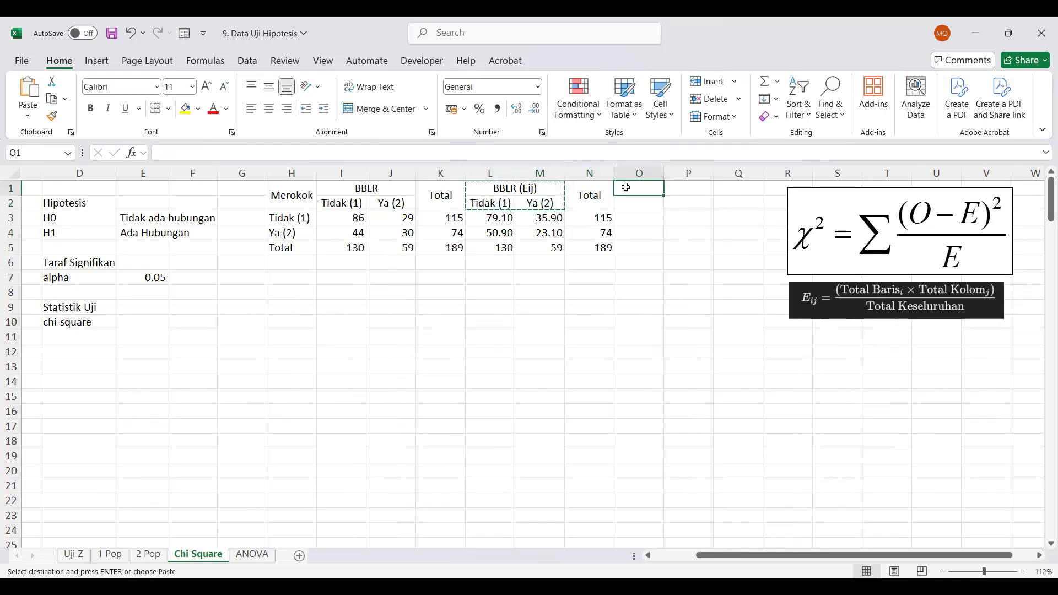
pyautogui.hotkey('ctrl', 'v')
# Enter the squared difference between observed and expected counts in O3 as =(I3-L3)^2
pyautogui.click(635, 219)
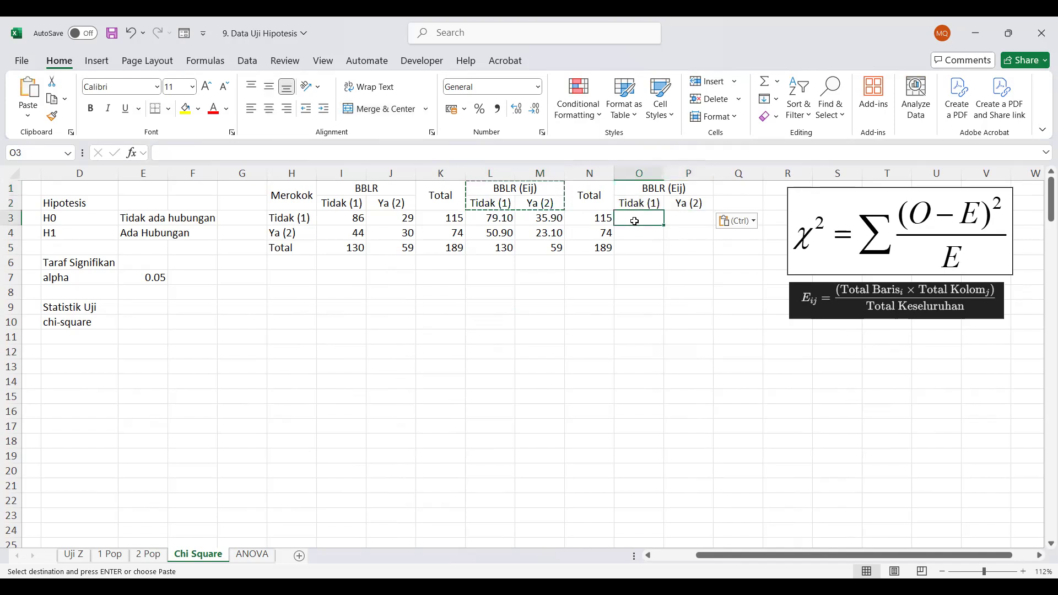
pyautogui.write('=')
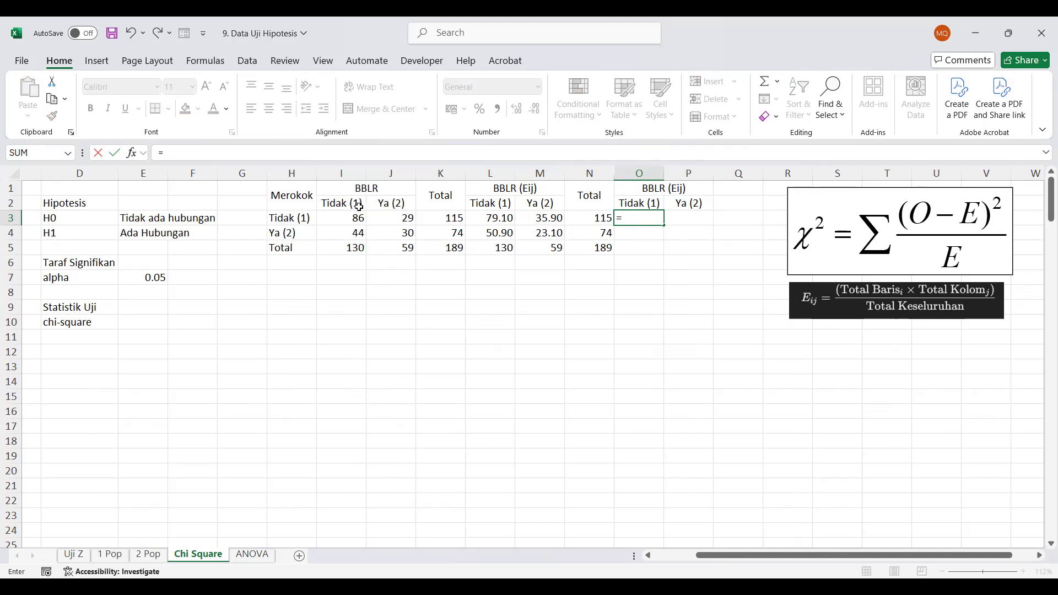
pyautogui.write('(')
pyautogui.click(344, 219)
pyautogui.write('-')
pyautogui.click(499, 221)
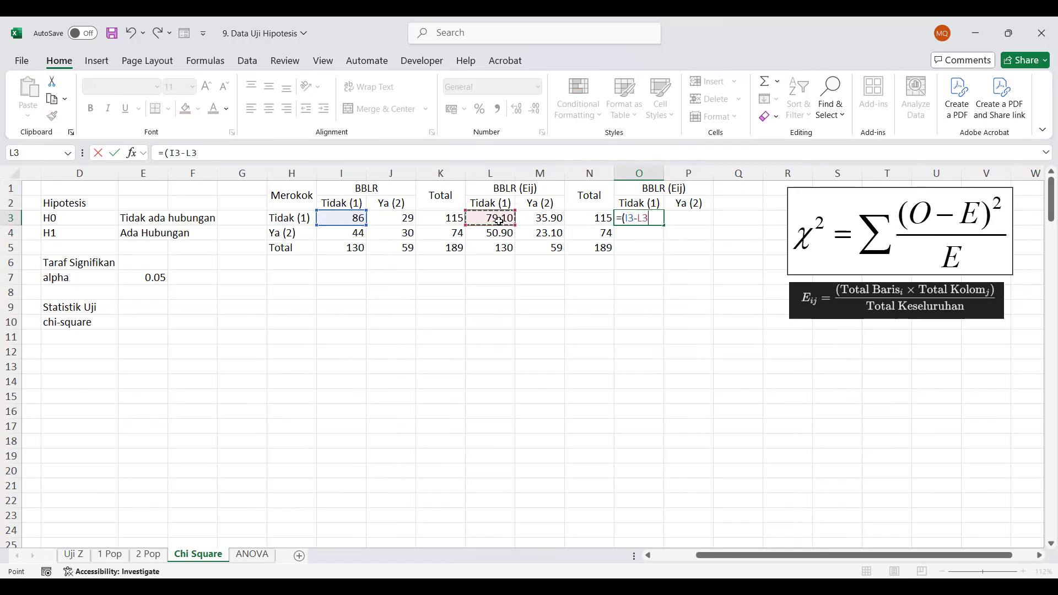
pyautogui.write(')^2')
pyautogui.hotkey('ctrl', 'Return')
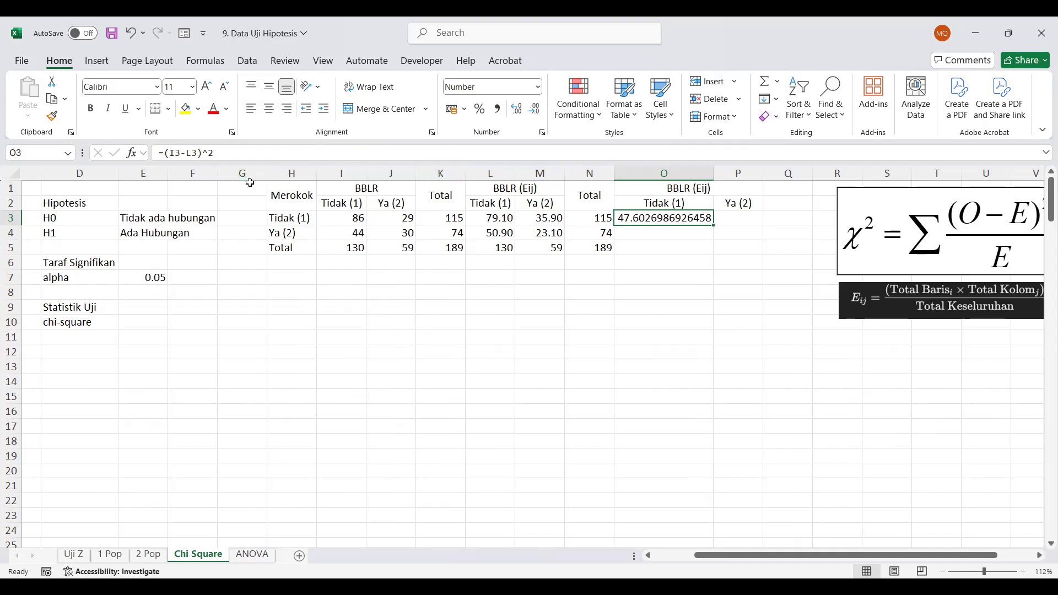
# Try to reduce the decimals shown in O3:P4 and narrow column O to match the neighbouring columns
pyautogui.click(540, 109)
pyautogui.click(540, 108)
pyautogui.click(540, 108)
pyautogui.click(540, 109)
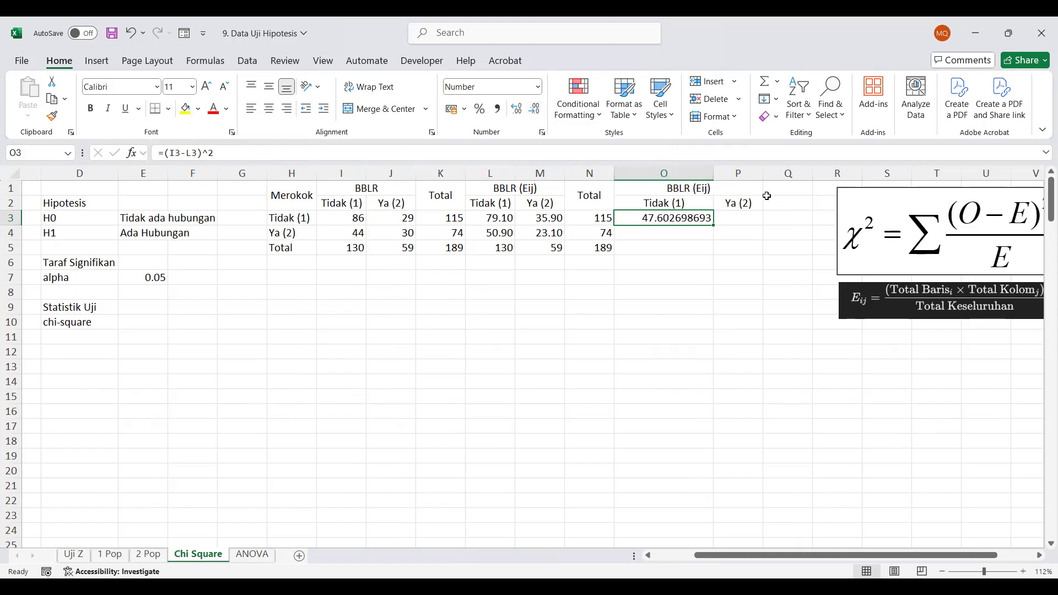
pyautogui.doubleClick(713, 172)
pyautogui.moveTo(689, 173); pyautogui.dragTo(666, 174)
pyautogui.moveTo(651, 226); pyautogui.dragTo(681, 236)
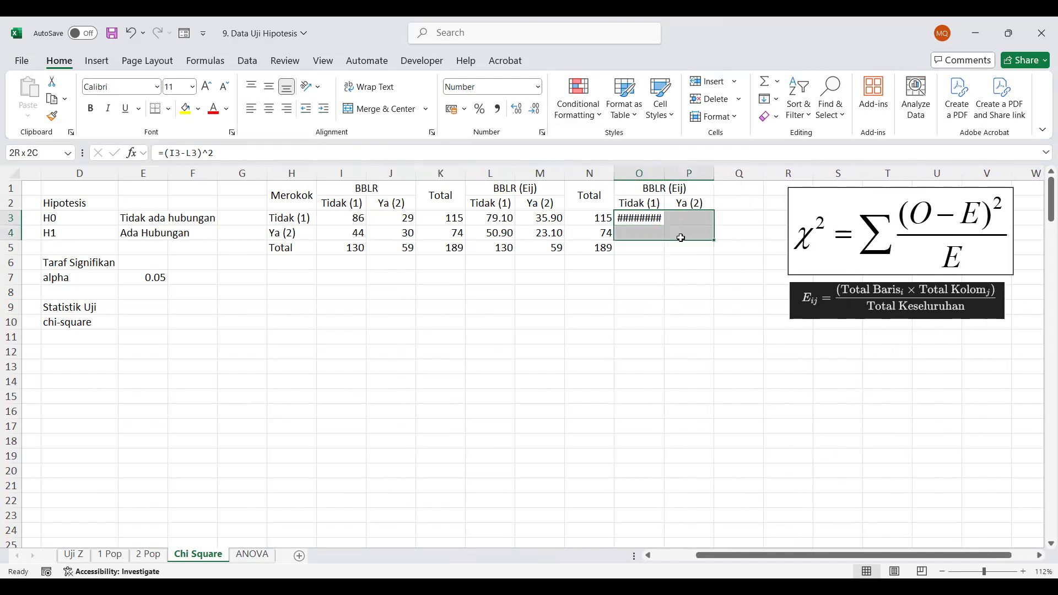
pyautogui.click(534, 110)
pyautogui.click(520, 111)
pyautogui.click(704, 306)
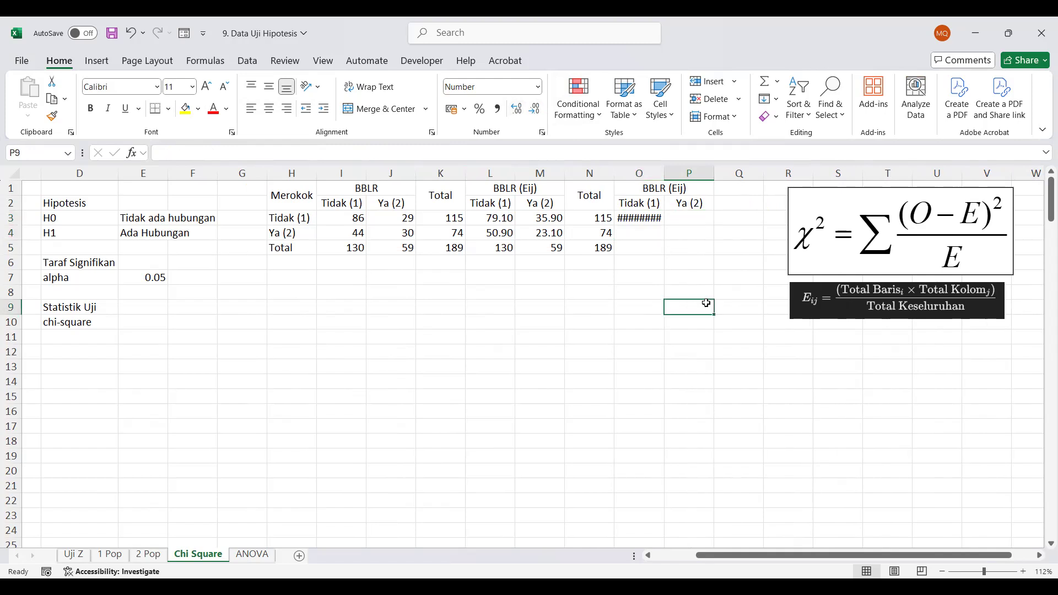
# Format O3:P4 to two decimal places and narrow column O to match the neighbouring columns
pyautogui.doubleClick(659, 177)
pyautogui.moveTo(656, 219); pyautogui.dragTo(739, 236)
pyautogui.click(535, 113)
pyautogui.click(535, 113)
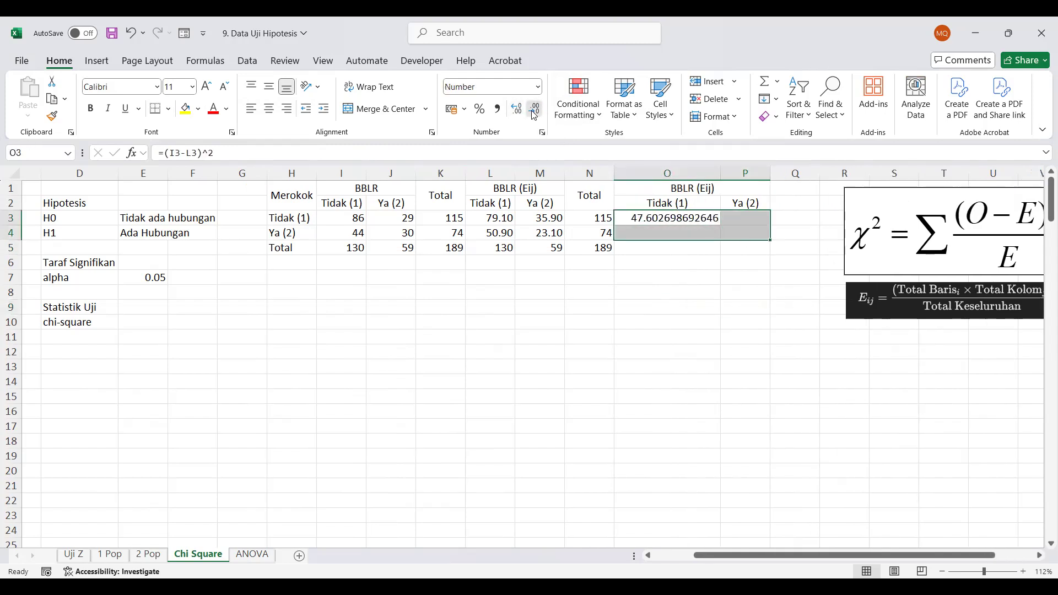
pyautogui.click(535, 113)
pyautogui.click(534, 113)
pyautogui.click(534, 113)
pyautogui.click(534, 113)
pyautogui.click(535, 113)
pyautogui.click(535, 113)
pyautogui.click(535, 113)
pyautogui.click(534, 113)
pyautogui.click(535, 113)
pyautogui.click(535, 113)
pyautogui.moveTo(720, 175); pyautogui.dragTo(664, 175)
pyautogui.click(689, 352)
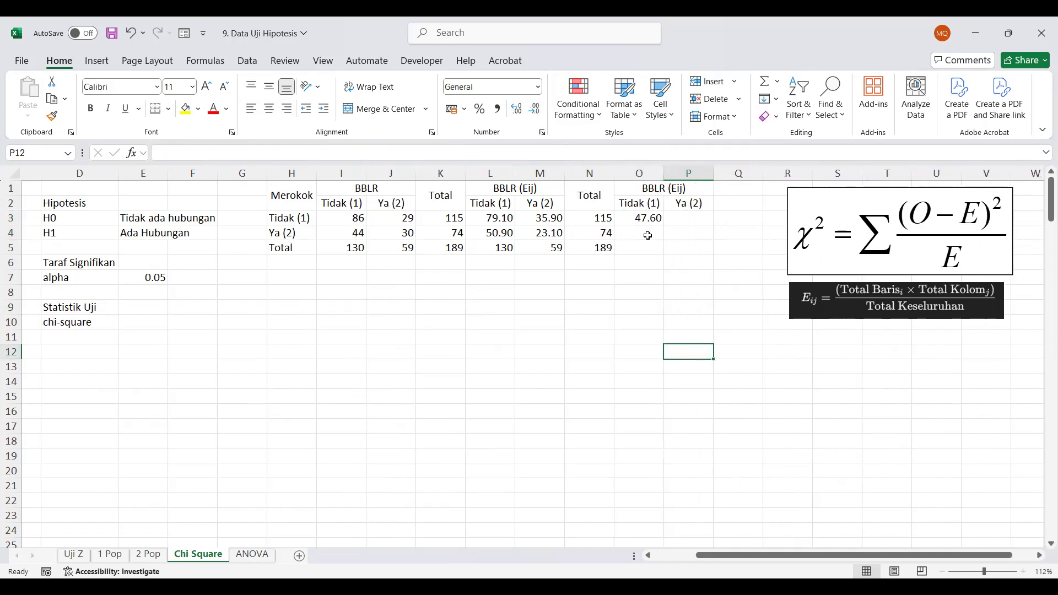
# Change the merged heading in O1 to (Oij-Eij)^2
pyautogui.click(678, 220)
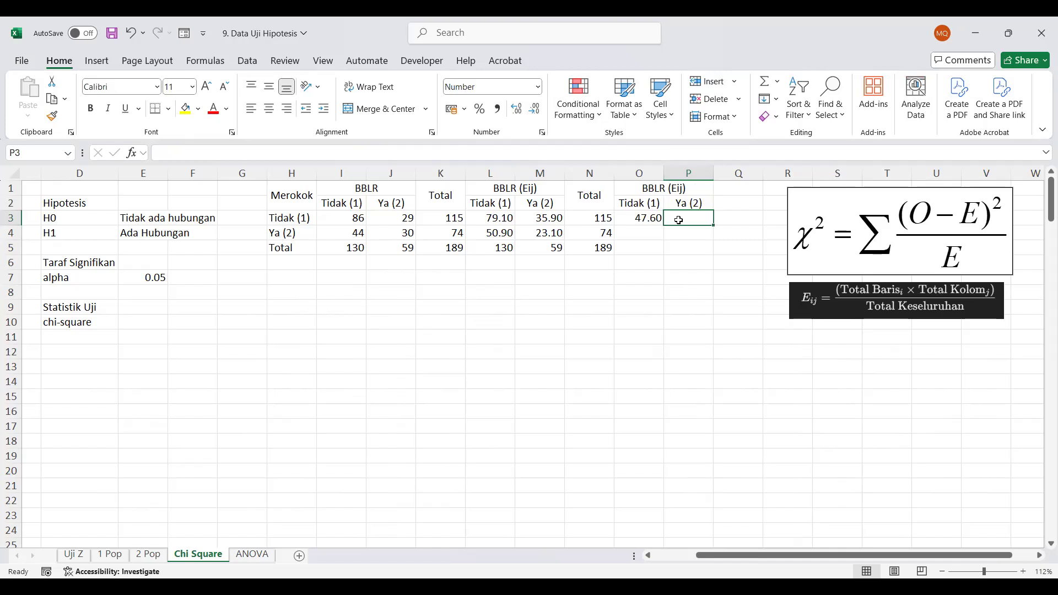
pyautogui.click(656, 186)
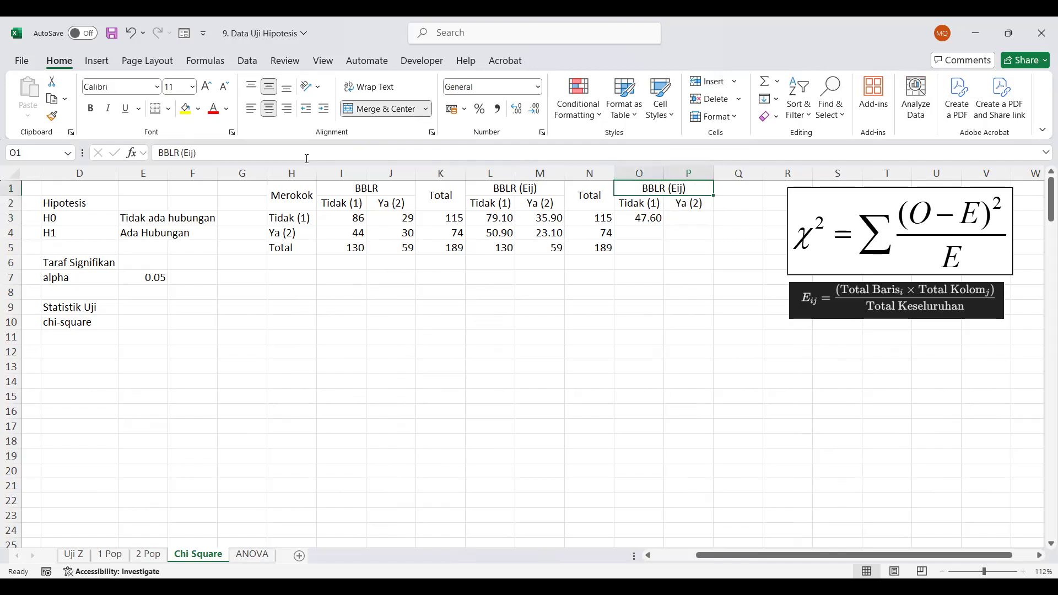
pyautogui.click(184, 151)
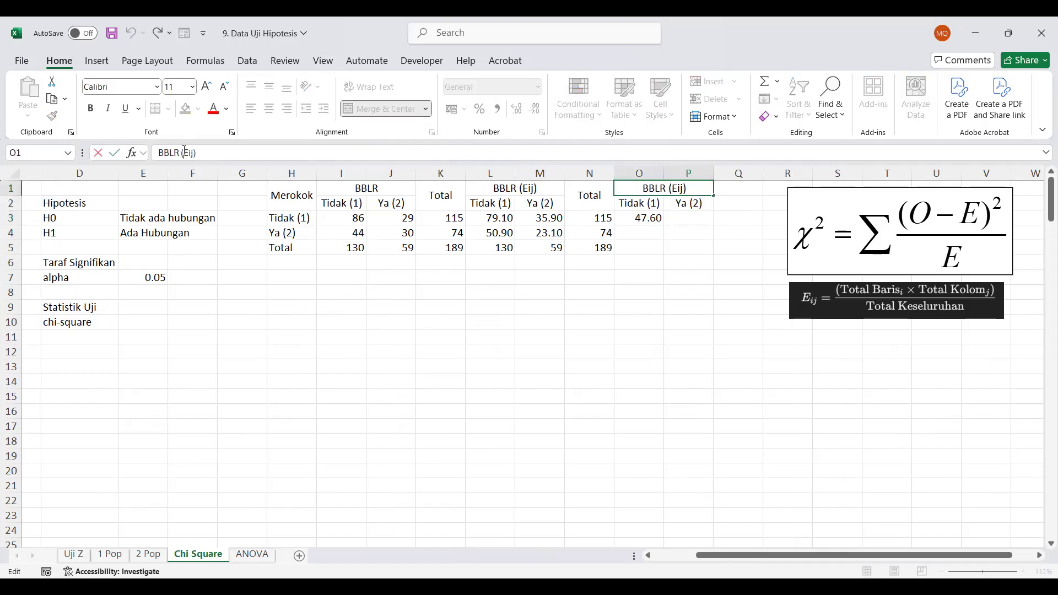
pyautogui.write('Oij-')
pyautogui.moveTo(180, 157); pyautogui.dragTo(139, 160)
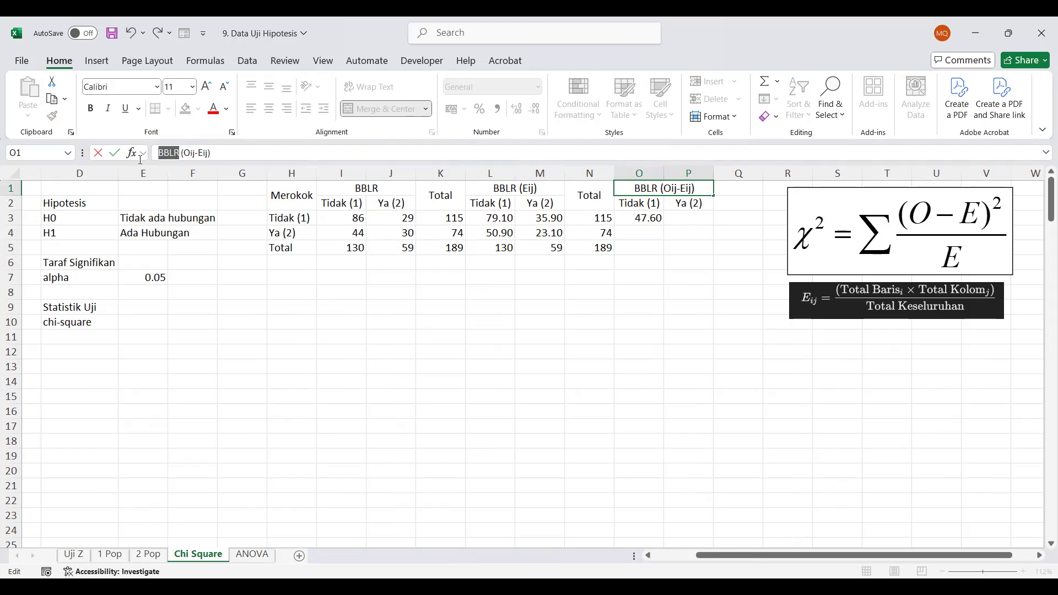
pyautogui.press('BackSpace')
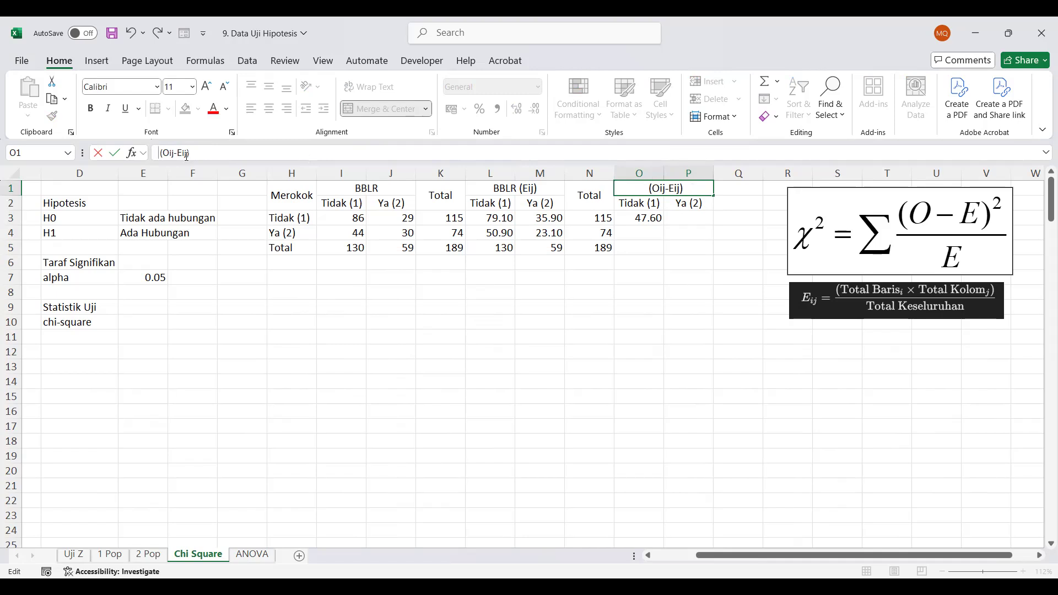
pyautogui.write('^2')
pyautogui.press('Return')
# Enter the squared difference between observed and expected counts in P3 as =(J3-M3)^2
pyautogui.click(694, 220)
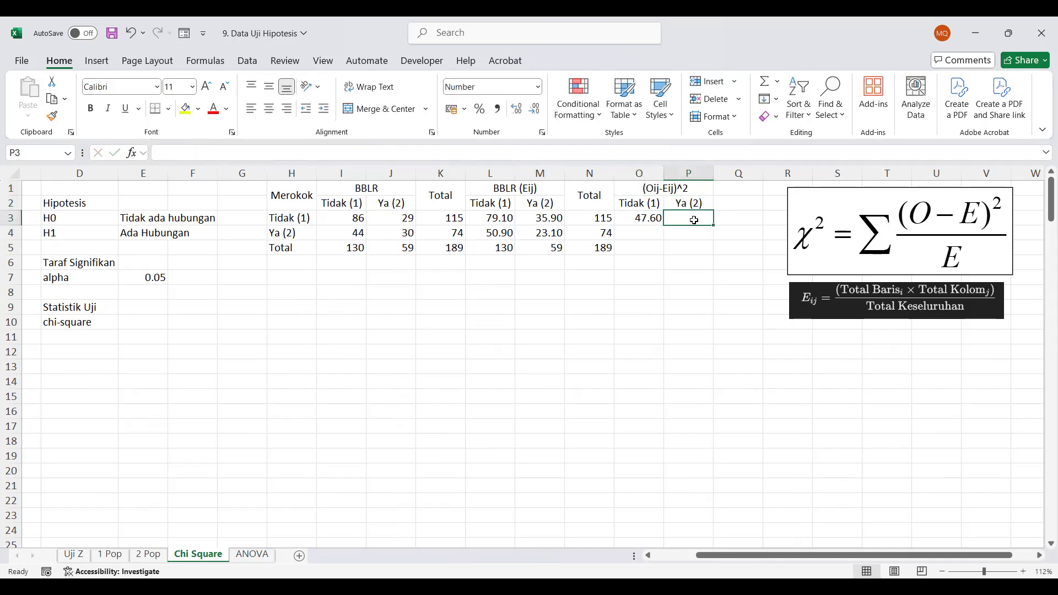
pyautogui.write('=')
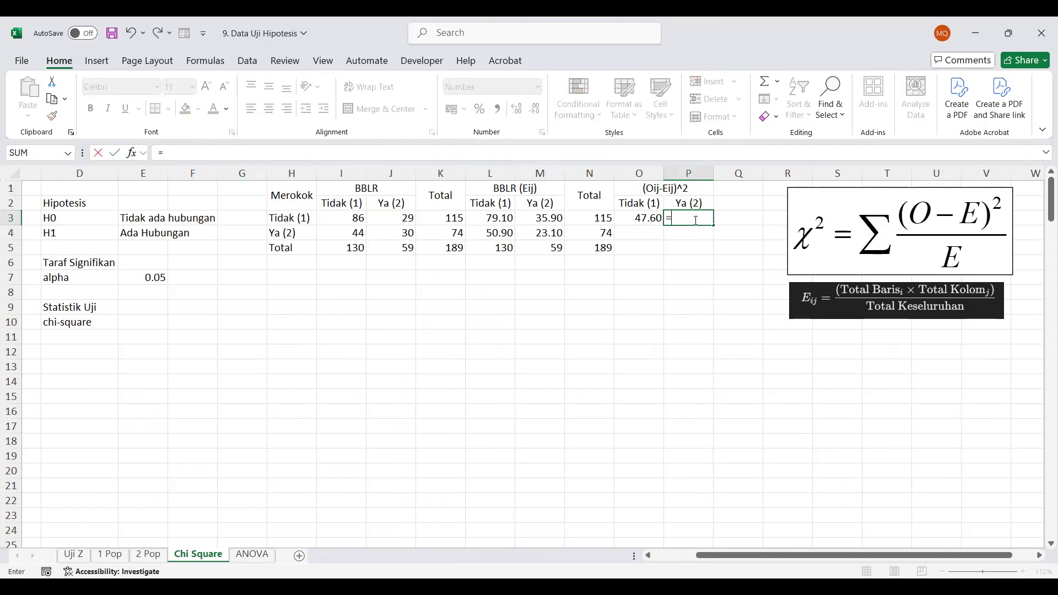
pyautogui.click(393, 219)
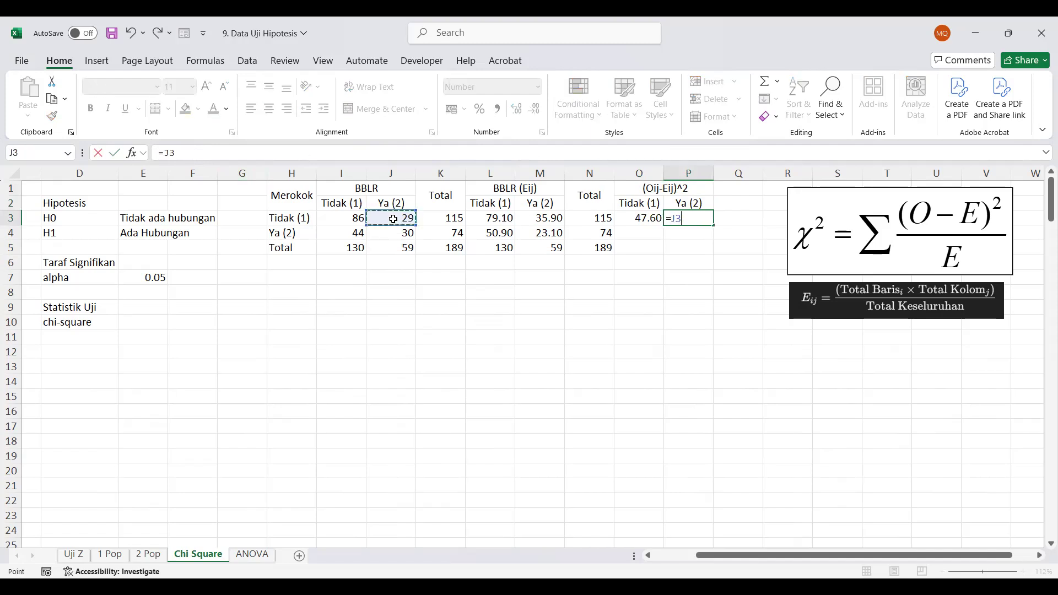
pyautogui.press('BackSpace')
pyautogui.press('BackSpace')
pyautogui.write('(')
pyautogui.click(400, 220)
pyautogui.write('-')
pyautogui.click(537, 216)
pyautogui.write(')^2')
pyautogui.press('Return')
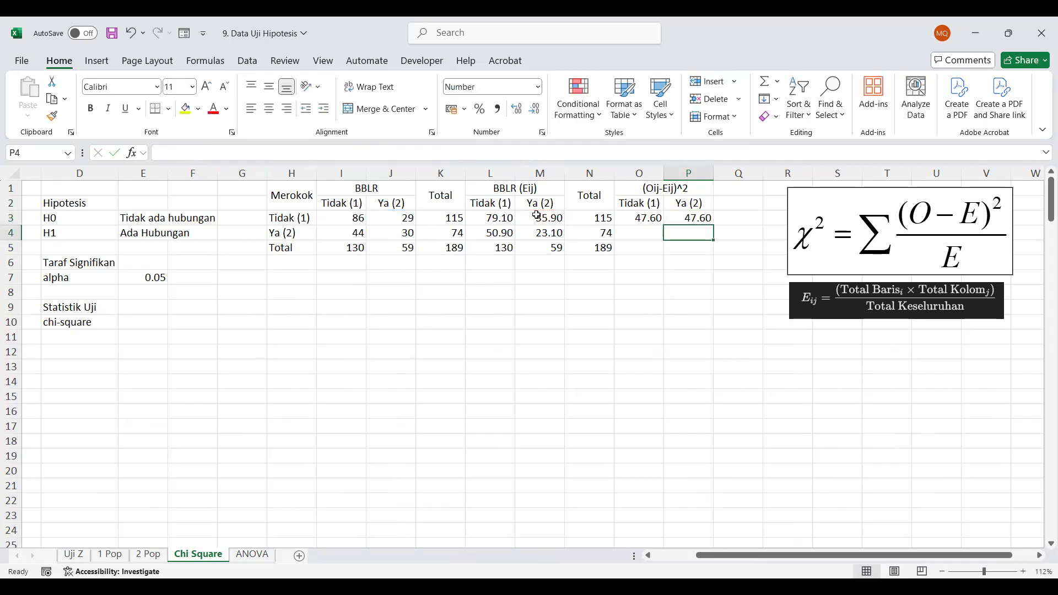
# Enter the squared difference between observed and expected counts in O4 as =(I4-L4)^2
pyautogui.press('Left')
pyautogui.write('=')
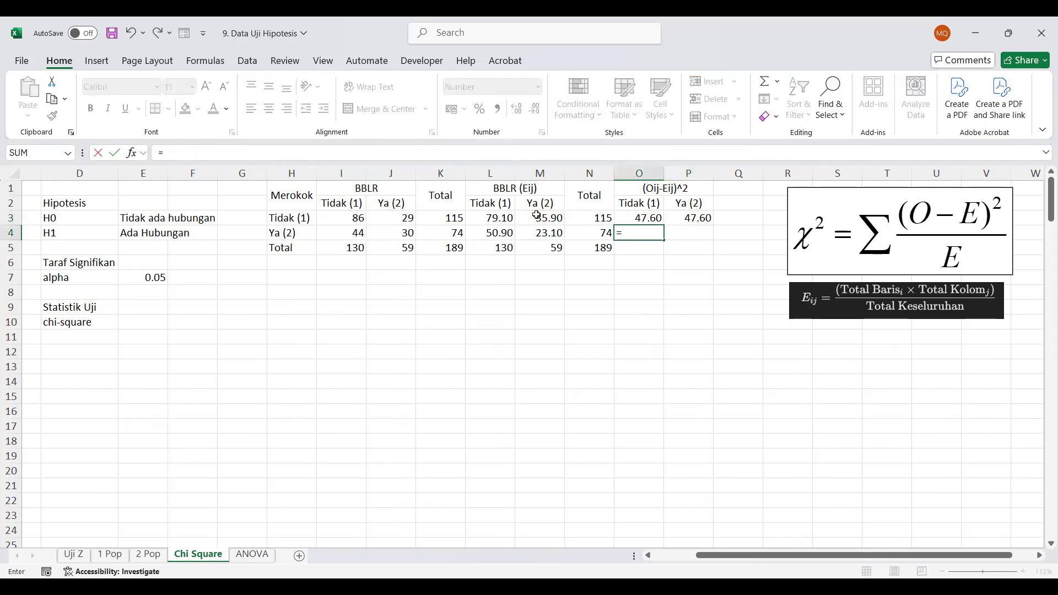
pyautogui.write('(')
pyautogui.click(341, 233)
pyautogui.write('-')
pyautogui.click(502, 234)
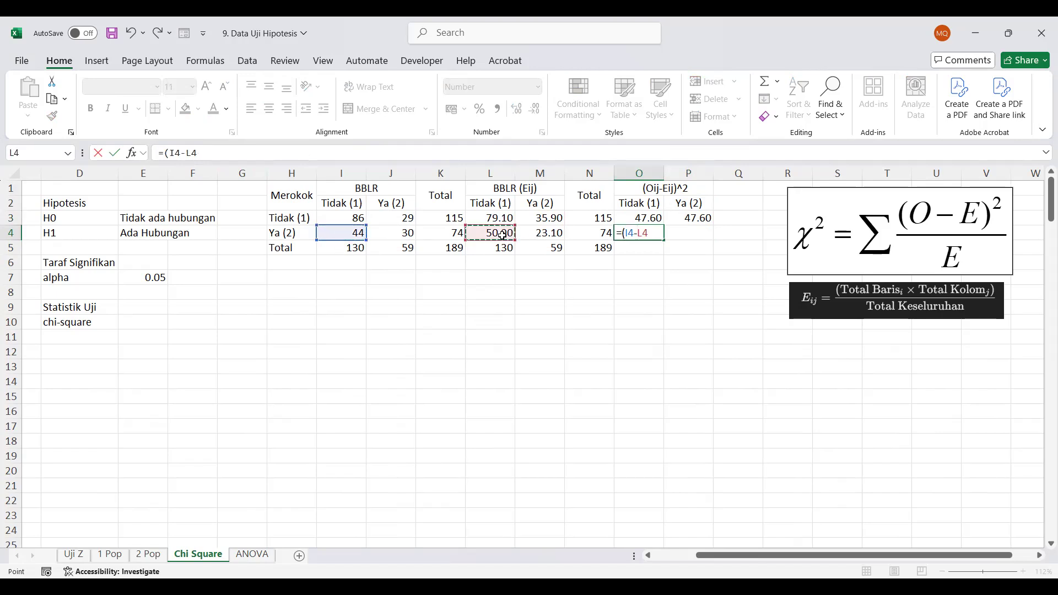
pyautogui.write(')^2')
pyautogui.press('Return')
# Enter the squared difference between observed and expected counts in P4 as =(J4-M4)^2
pyautogui.press('Up')
pyautogui.press('Right')
pyautogui.write('=(')
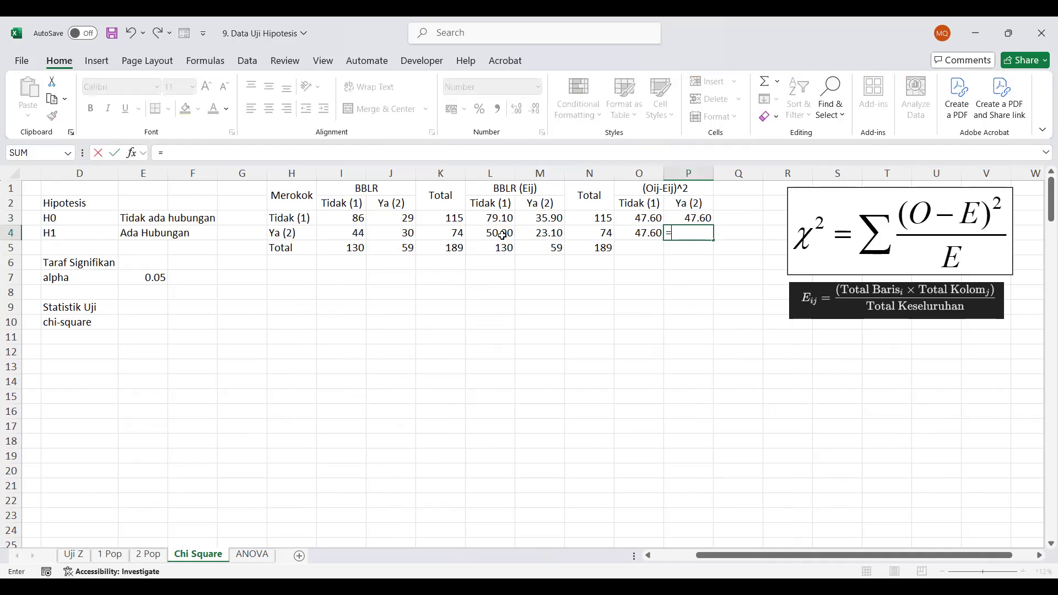
pyautogui.click(395, 234)
pyautogui.write('-')
pyautogui.click(548, 234)
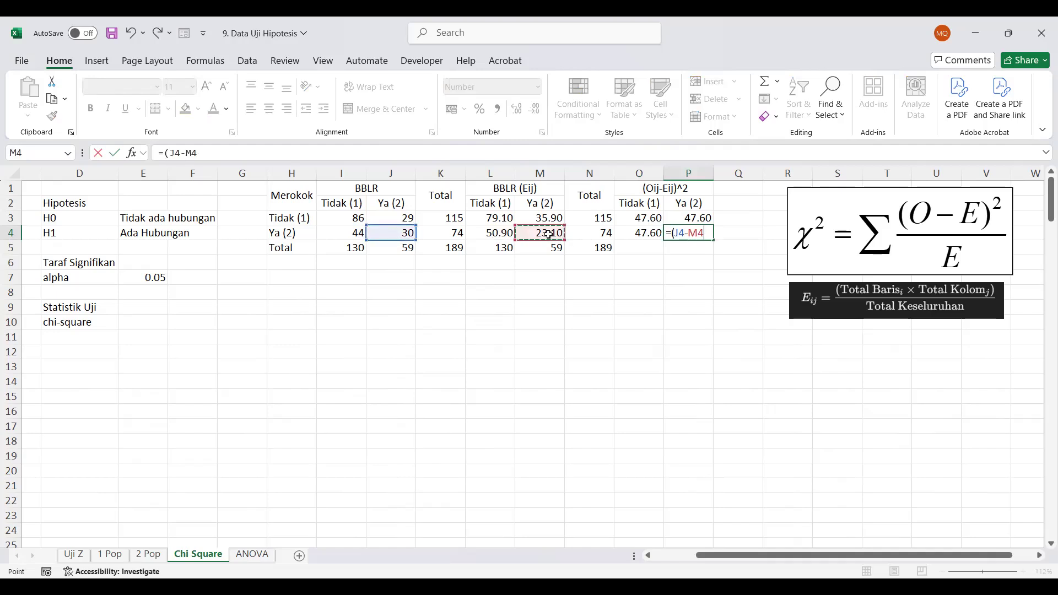
pyautogui.write(')^2')
pyautogui.press('Return')
# Total the squared differences in O5 with =SUM(O3:O4) and fill the formula across to Q5
pyautogui.press('Left')
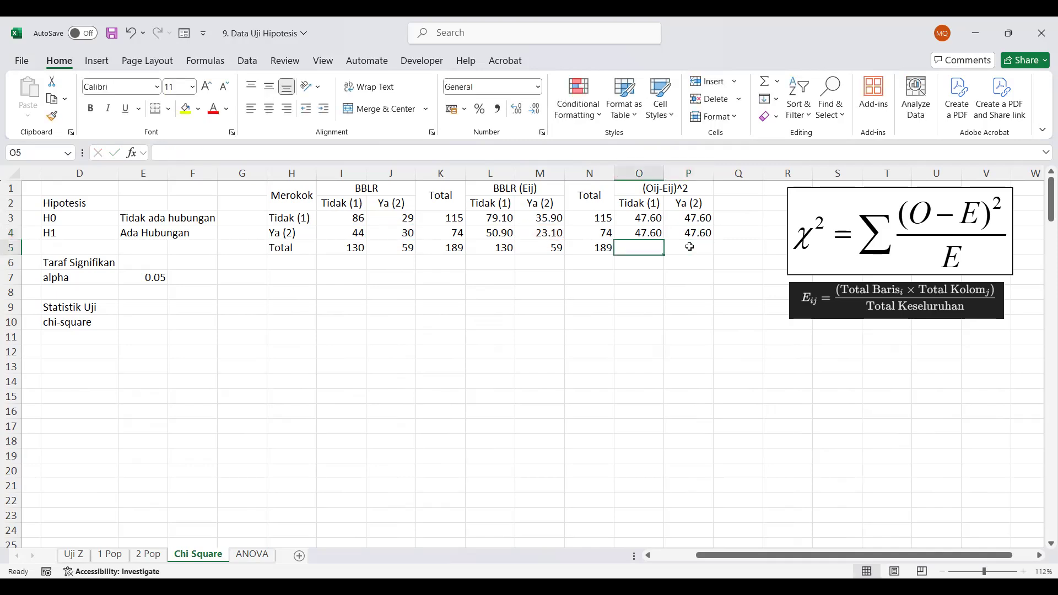
pyautogui.write('=')
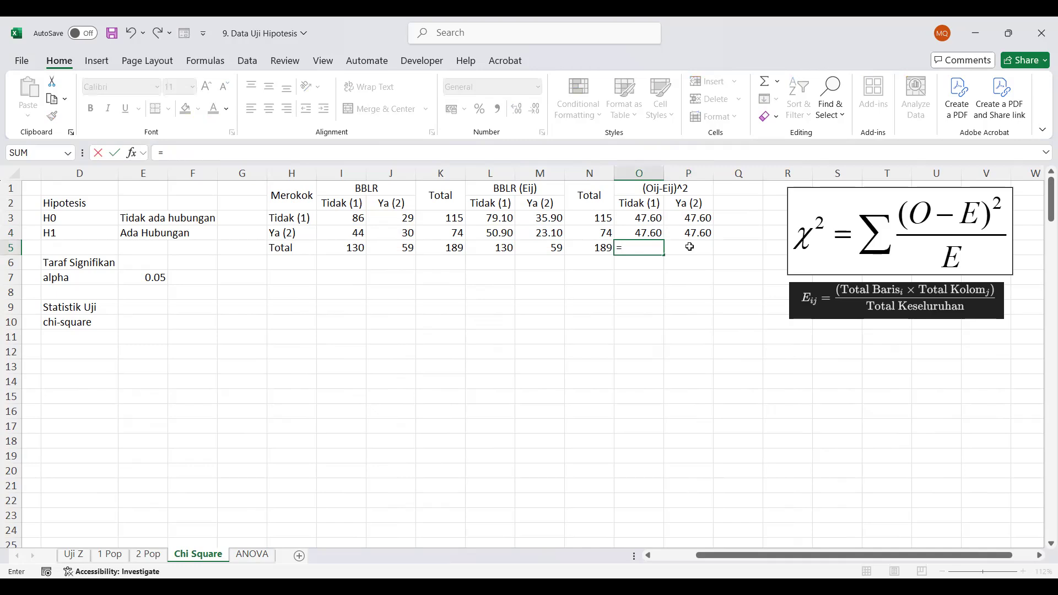
pyautogui.write('su')
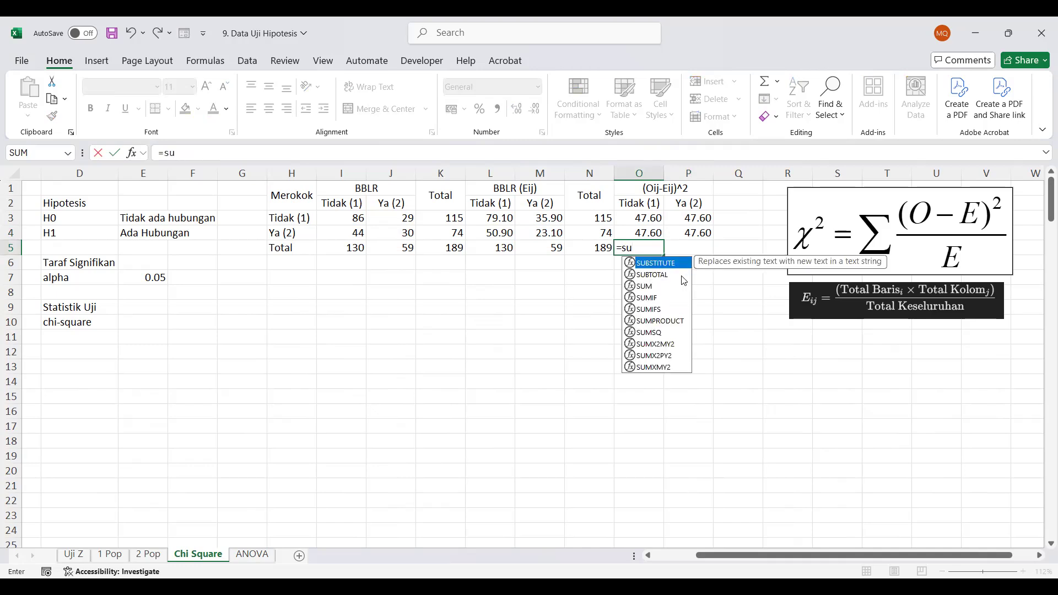
pyautogui.doubleClick(645, 286)
pyautogui.moveTo(650, 218); pyautogui.dragTo(667, 235)
pyautogui.press('Return')
pyautogui.click(653, 248)
pyautogui.moveTo(666, 254); pyautogui.dragTo(750, 254)
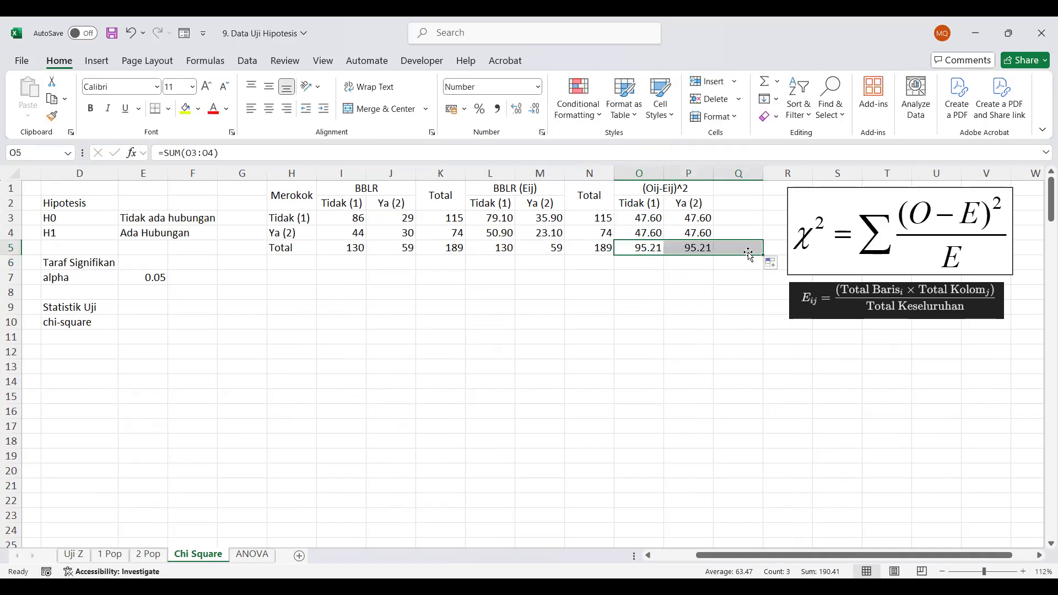
# Total the first row of squared differences in Q3 with =SUM(O3:P3) and fill the formula down to Q4
pyautogui.click(748, 218)
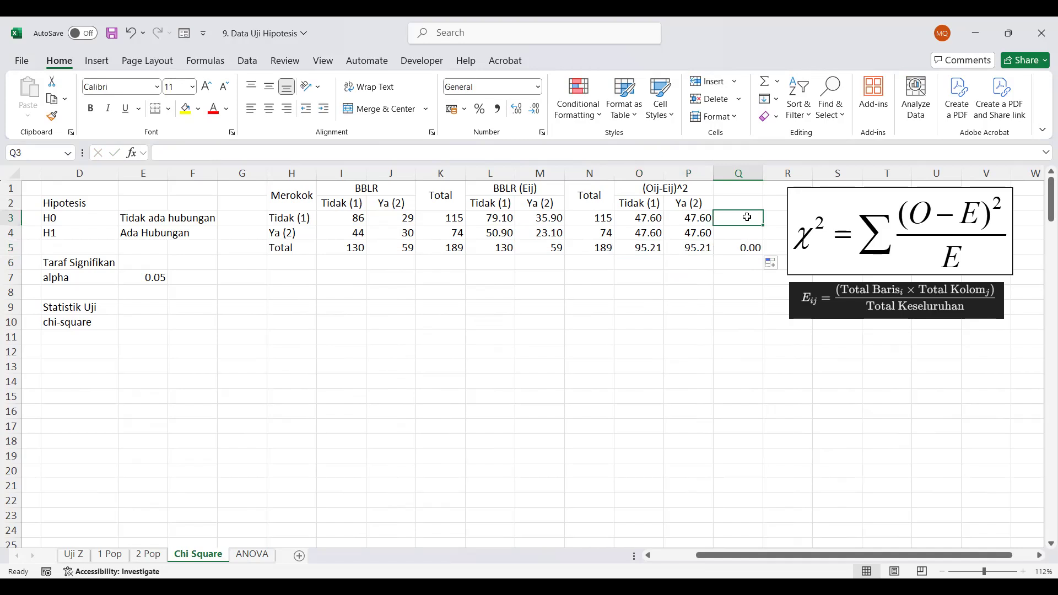
pyautogui.write('=')
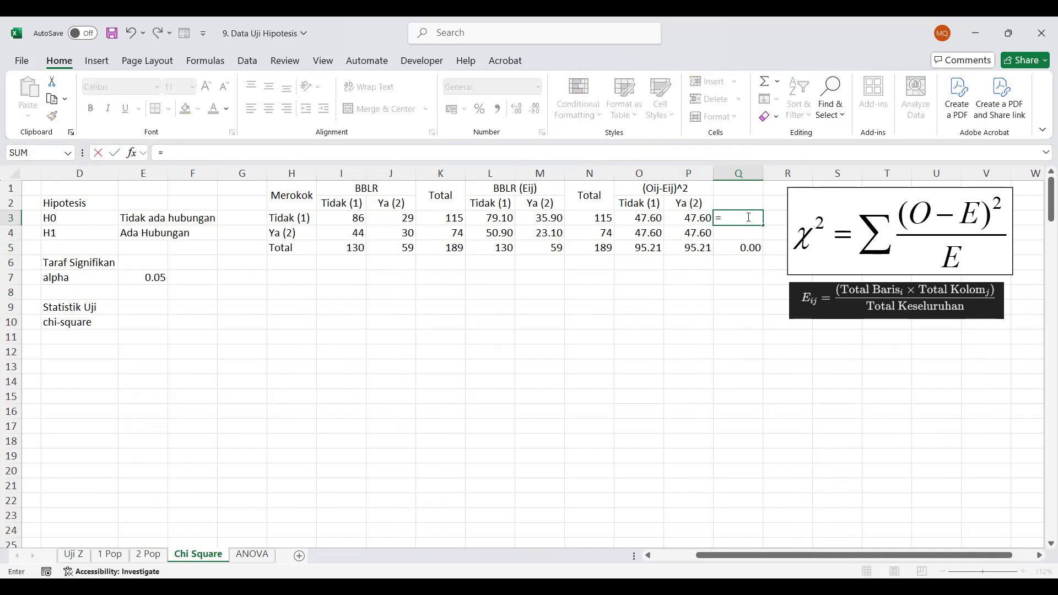
pyautogui.write('sum')
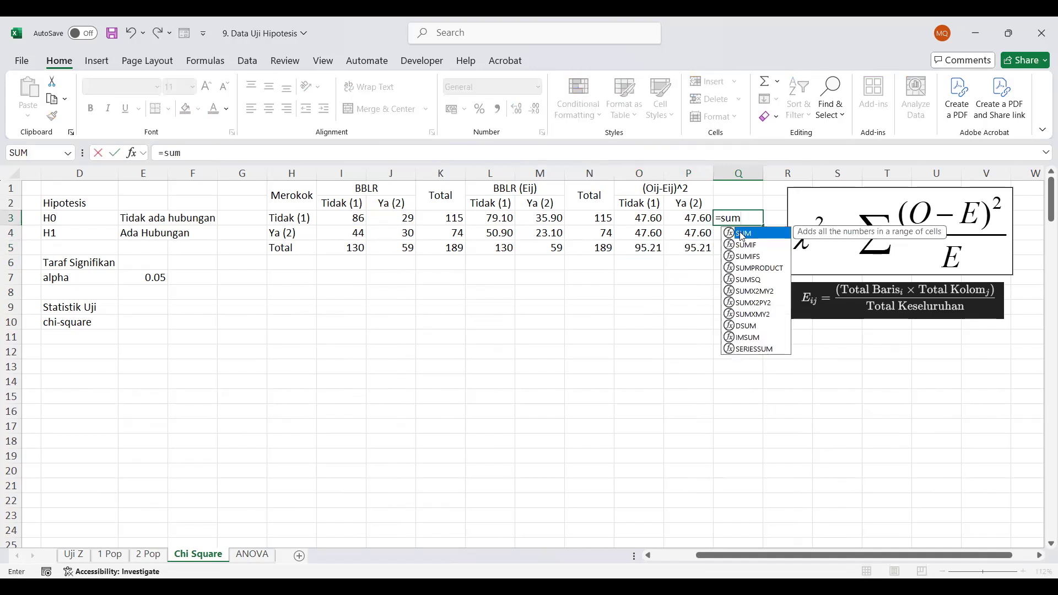
pyautogui.press('Tab')
pyautogui.moveTo(642, 218); pyautogui.dragTo(668, 218)
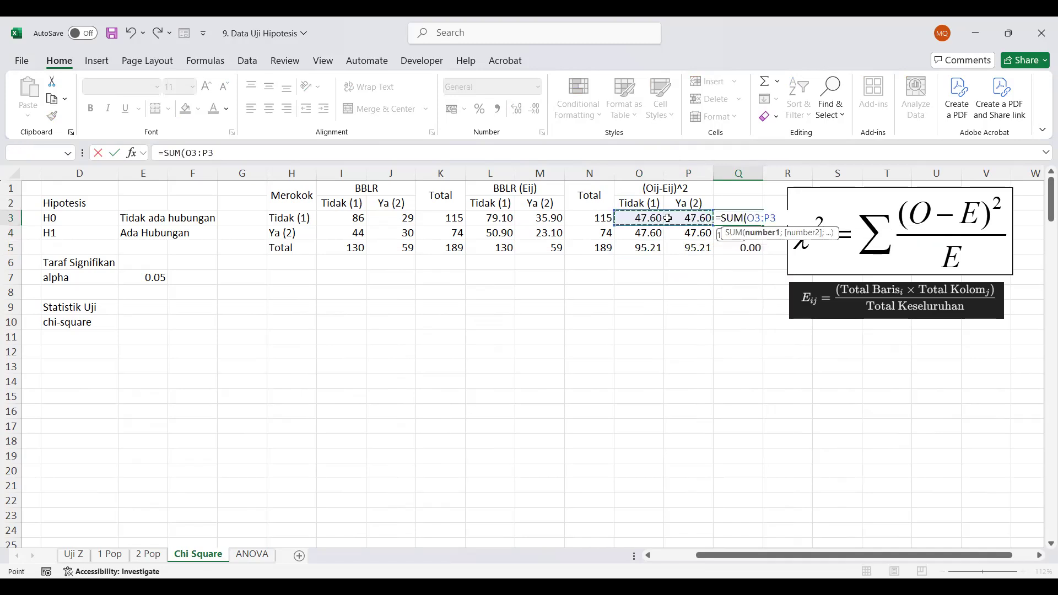
pyautogui.press('Return')
pyautogui.click(752, 218)
pyautogui.moveTo(752, 218); pyautogui.dragTo(764, 259)
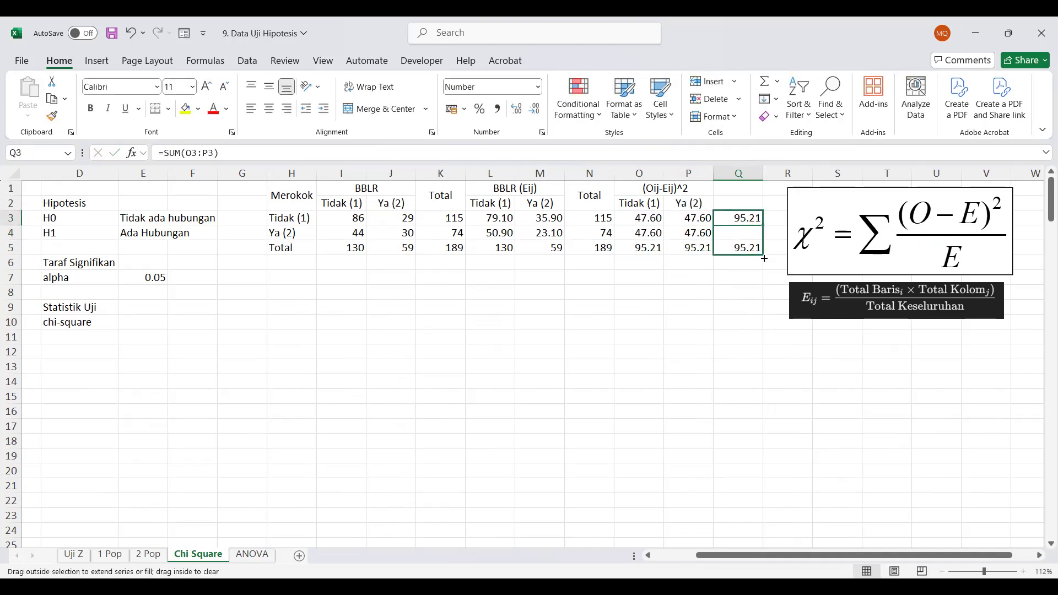
pyautogui.click(731, 277)
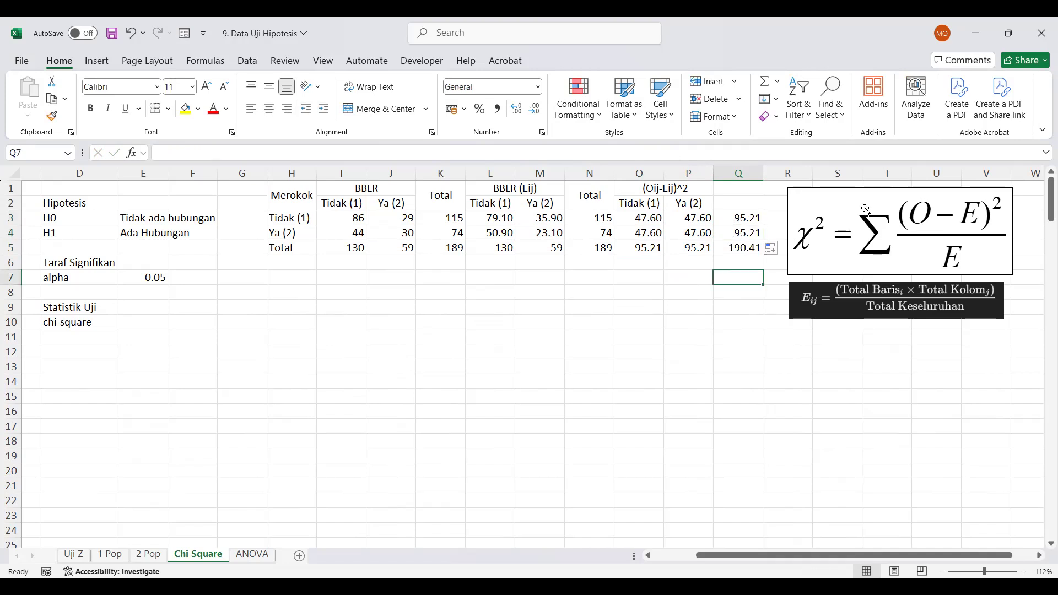
# Move the chi-square formula picture down to about rows 12–18 and place the Eij formula picture directly beneath it
pyautogui.moveTo(866, 211); pyautogui.dragTo(867, 380)
pyautogui.click(852, 301)
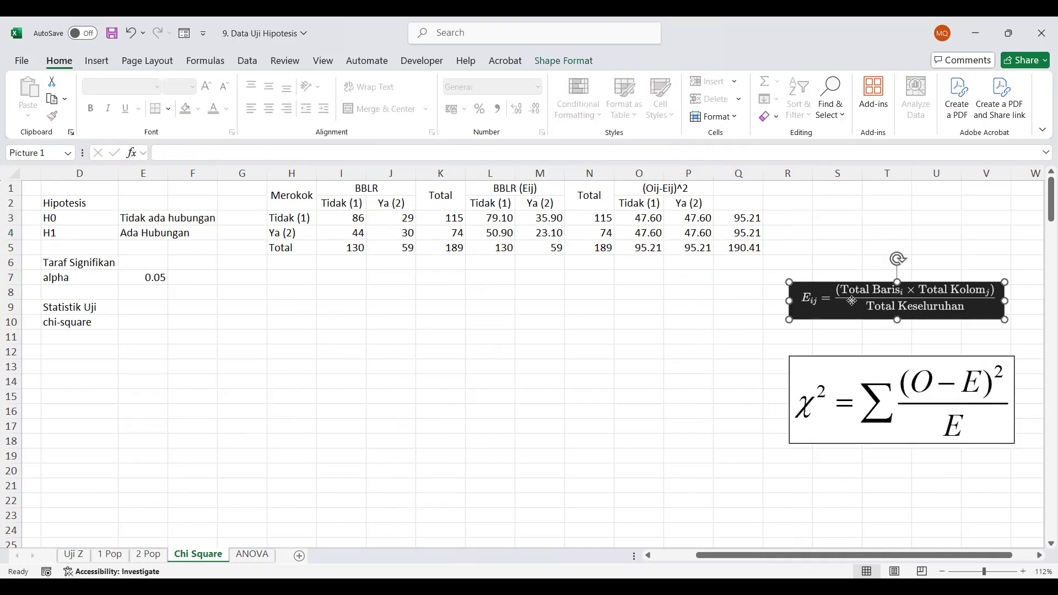
pyautogui.moveTo(852, 301); pyautogui.dragTo(854, 469)
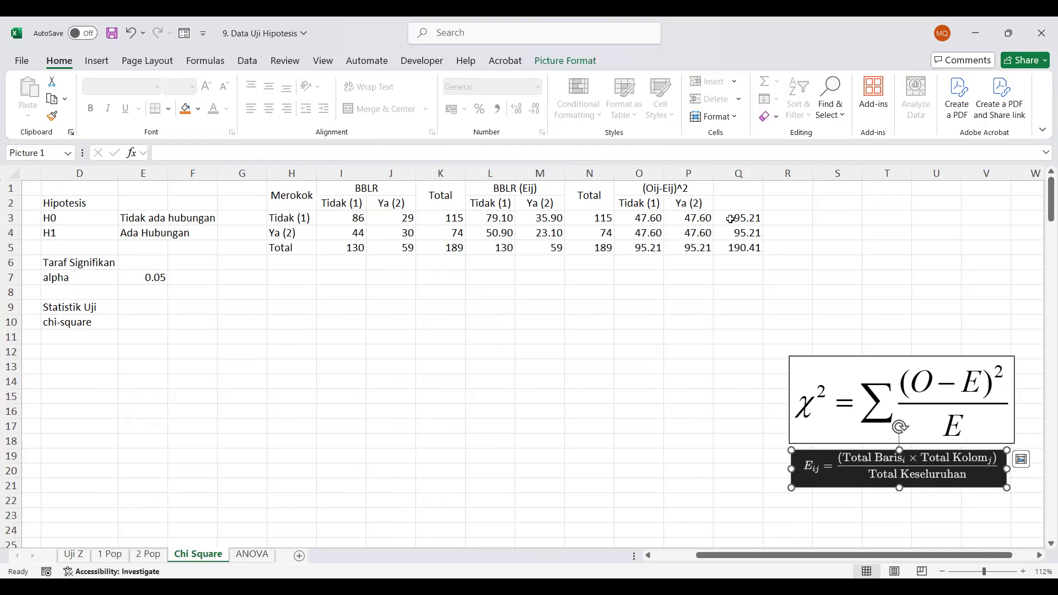
# Enter the heading Chi-square in Q1
pyautogui.click(721, 194)
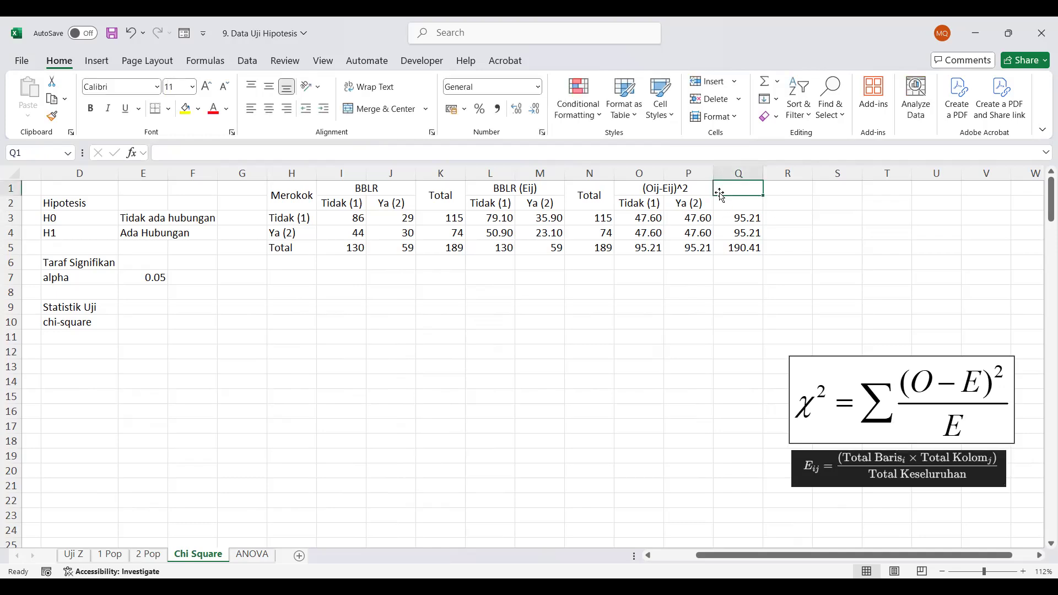
pyautogui.write('Ch')
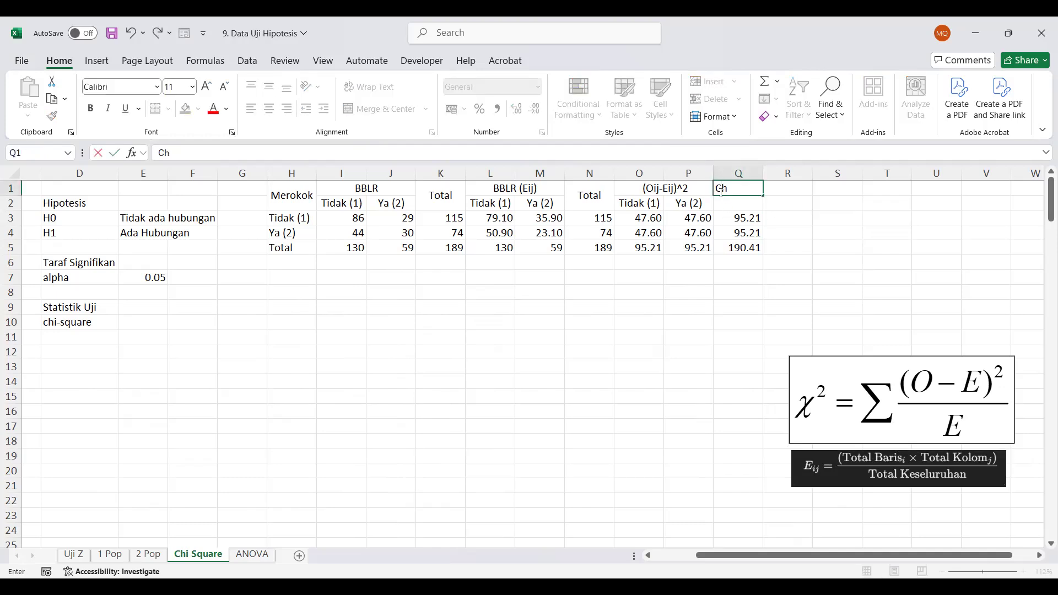
pyautogui.write('i-square')
pyautogui.press('Return')
# Clear the row totals in column Q and the column totals in O5:P5
pyautogui.moveTo(731, 218); pyautogui.dragTo(656, 248)
pyautogui.press('Delete')
pyautogui.press('Delete')
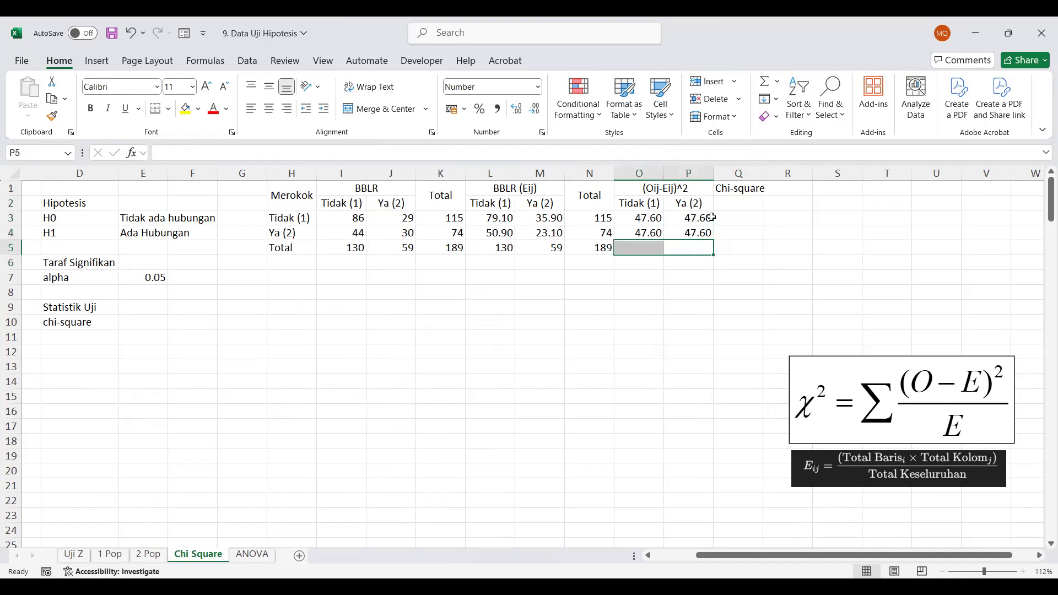
# Merge and center the Chi-square heading across Q1:R1 and copy the O2:P2 category labels into Q2:R2
pyautogui.moveTo(733, 190); pyautogui.dragTo(786, 190)
pyautogui.click(372, 113)
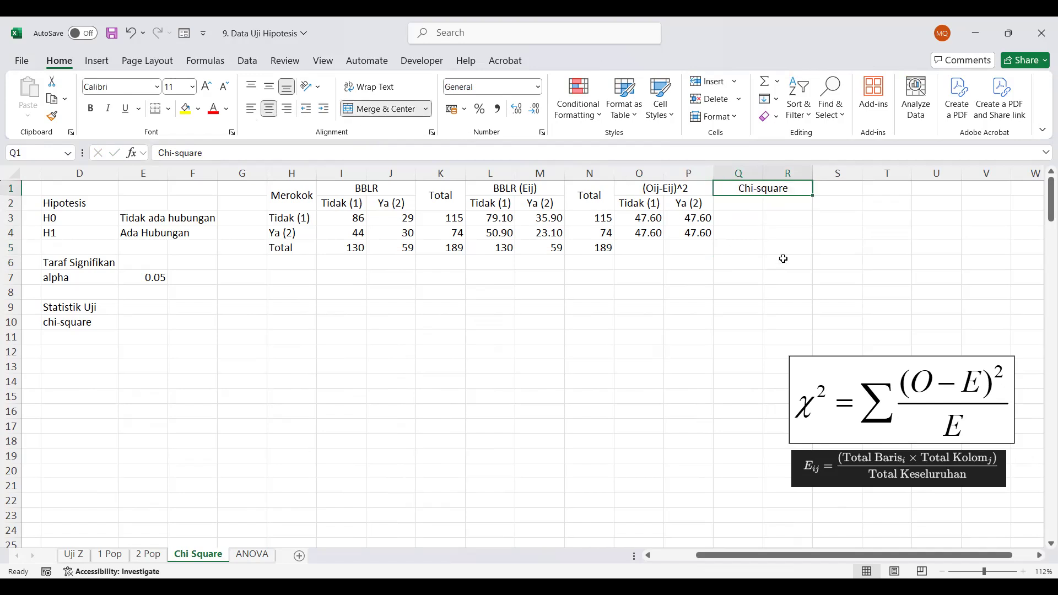
pyautogui.click(722, 203)
pyautogui.moveTo(658, 207); pyautogui.dragTo(667, 205)
pyautogui.hotkey('ctrl', 'c')
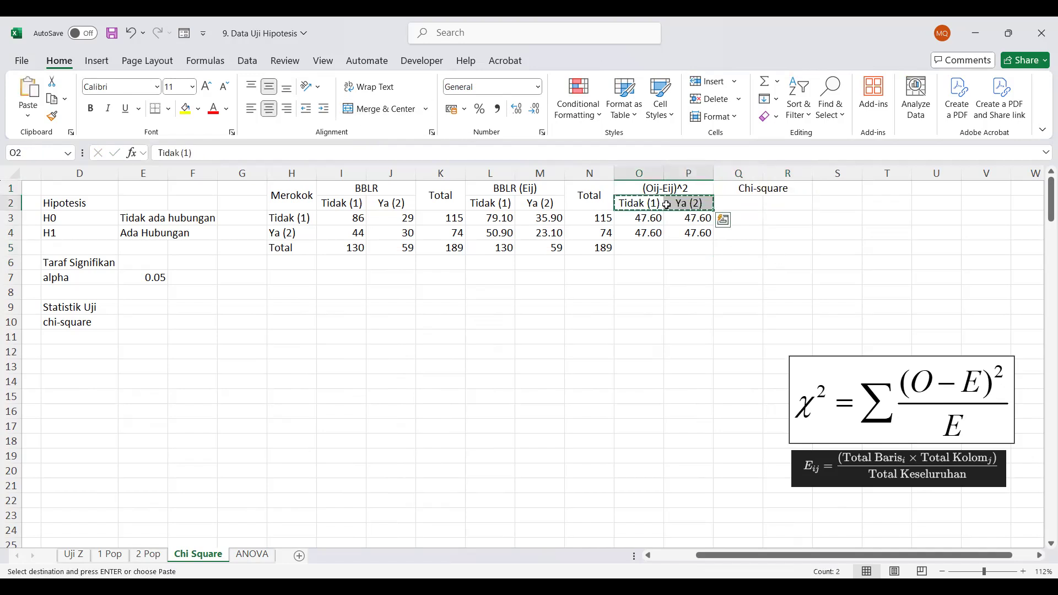
pyautogui.click(727, 206)
pyautogui.hotkey('ctrl', 'v')
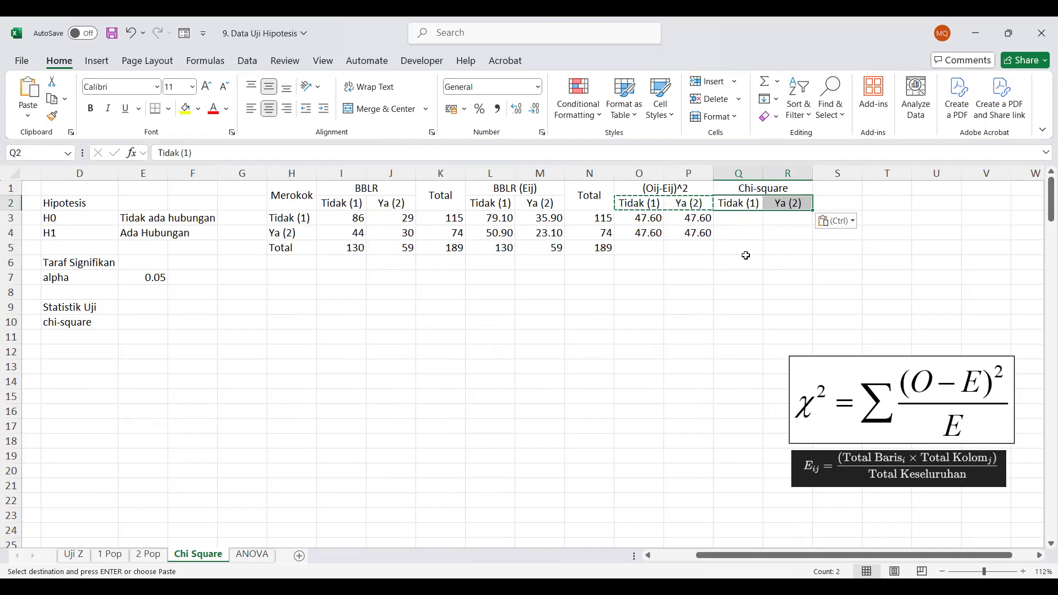
# Enter the chi-square term in Q3 as =O3/L3 and fill the formula across and down through R4
pyautogui.click(735, 215)
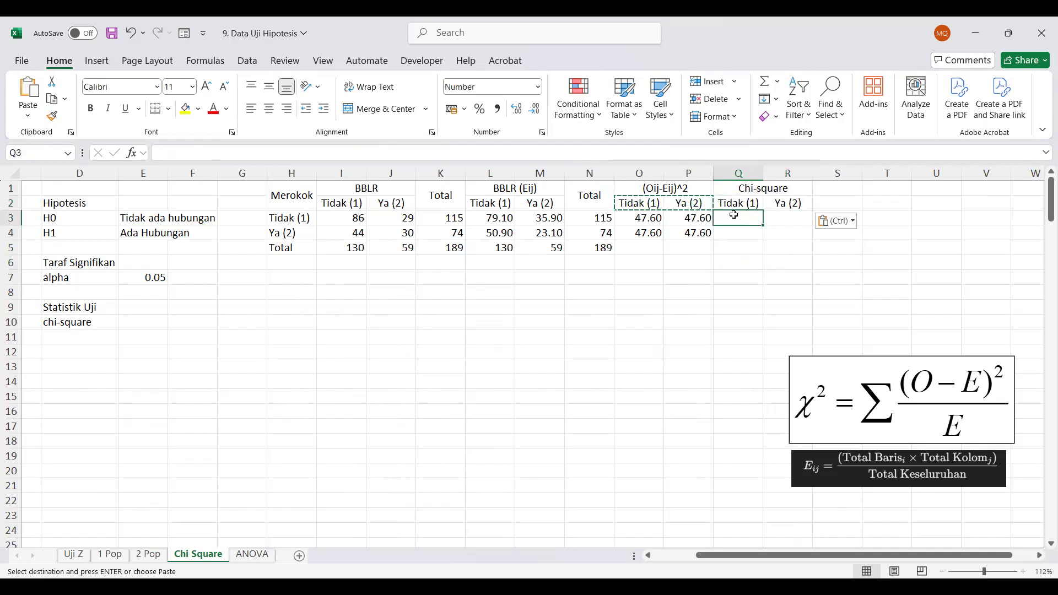
pyautogui.write('=')
pyautogui.click(639, 217)
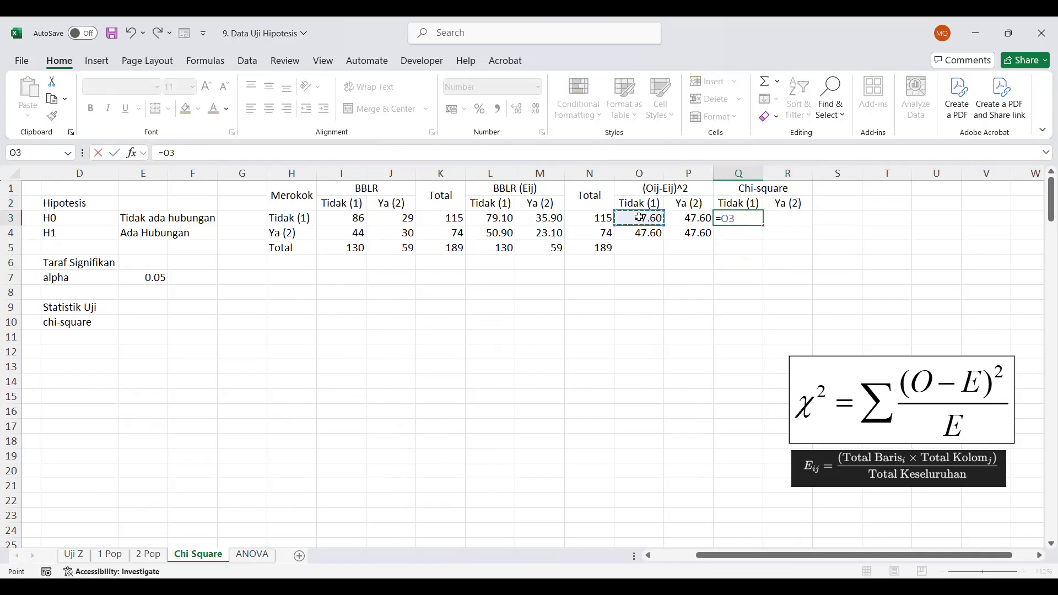
pyautogui.write('/')
pyautogui.click(492, 217)
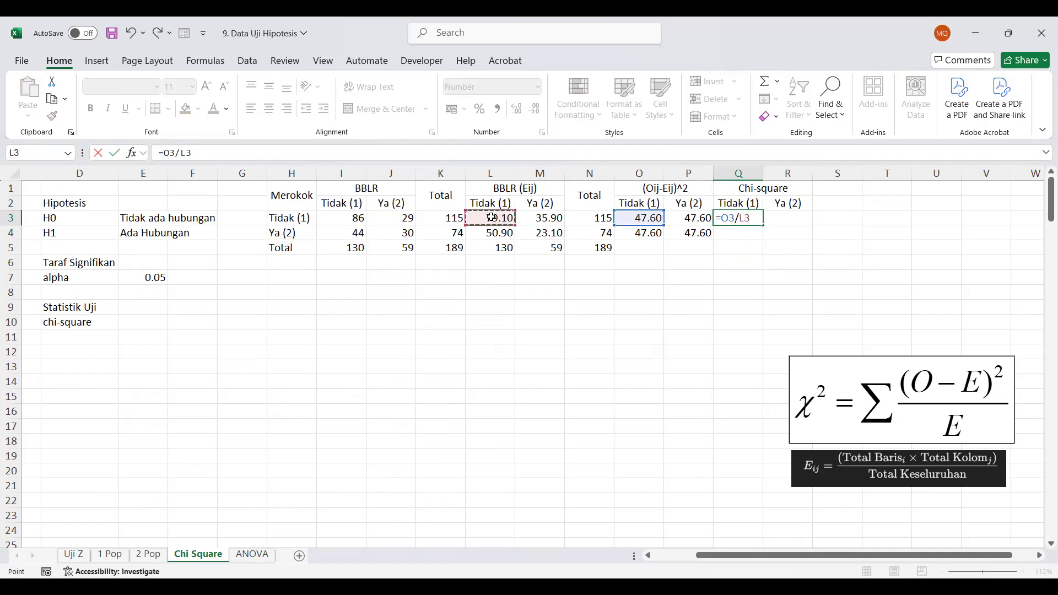
pyautogui.press('Return')
pyautogui.click(755, 219)
pyautogui.moveTo(761, 223); pyautogui.dragTo(815, 246)
pyautogui.click(786, 288)
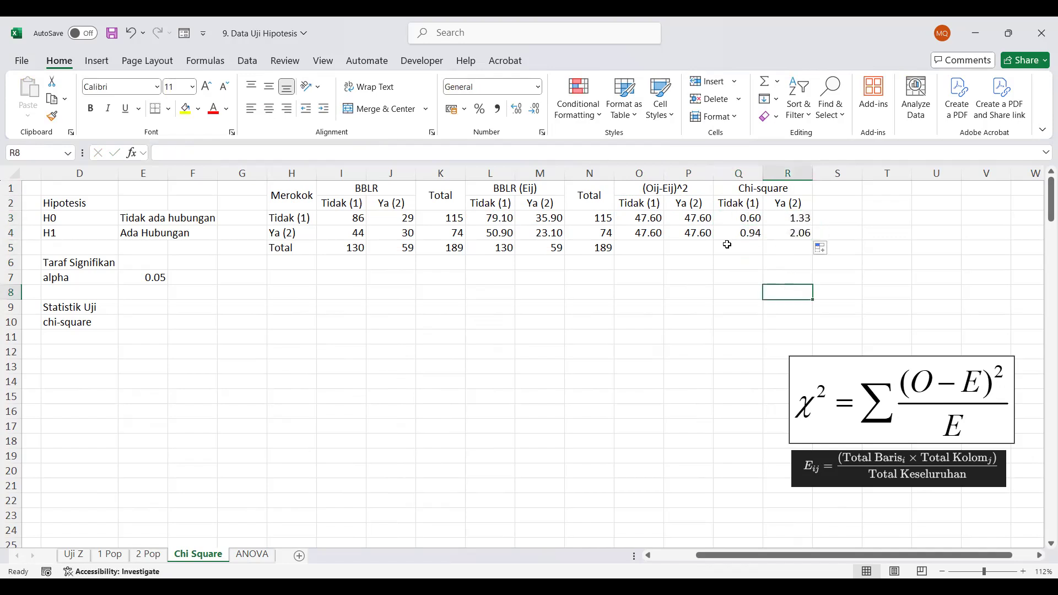
# Label P7 as Chi-square and enter the total of the chi-square terms in Q7 as =SUM(Q3:R4)
pyautogui.click(684, 280)
pyautogui.write('Chi-square')
pyautogui.press('Tab')
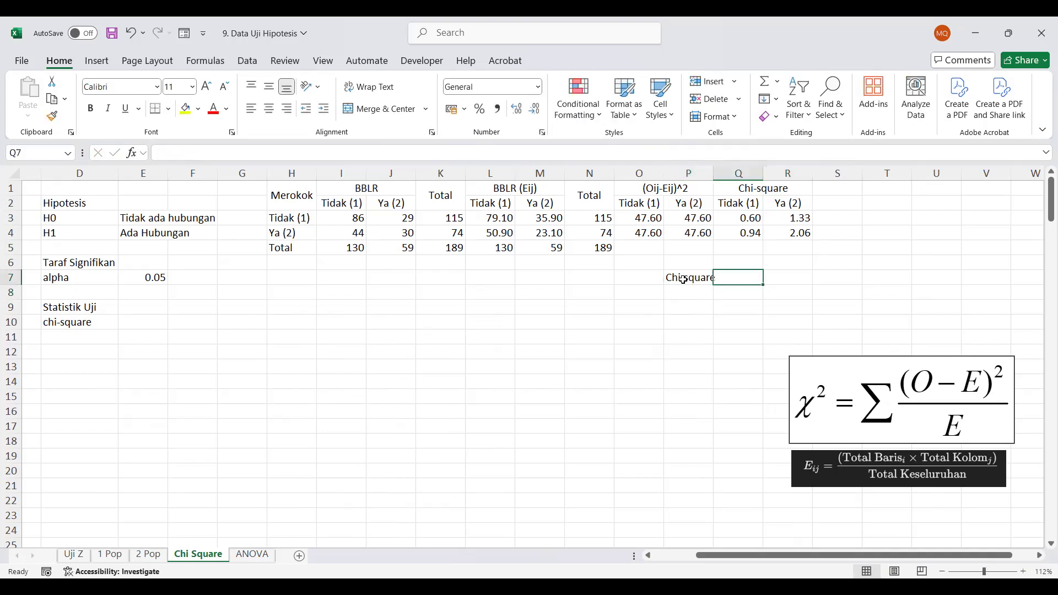
pyautogui.write('=')
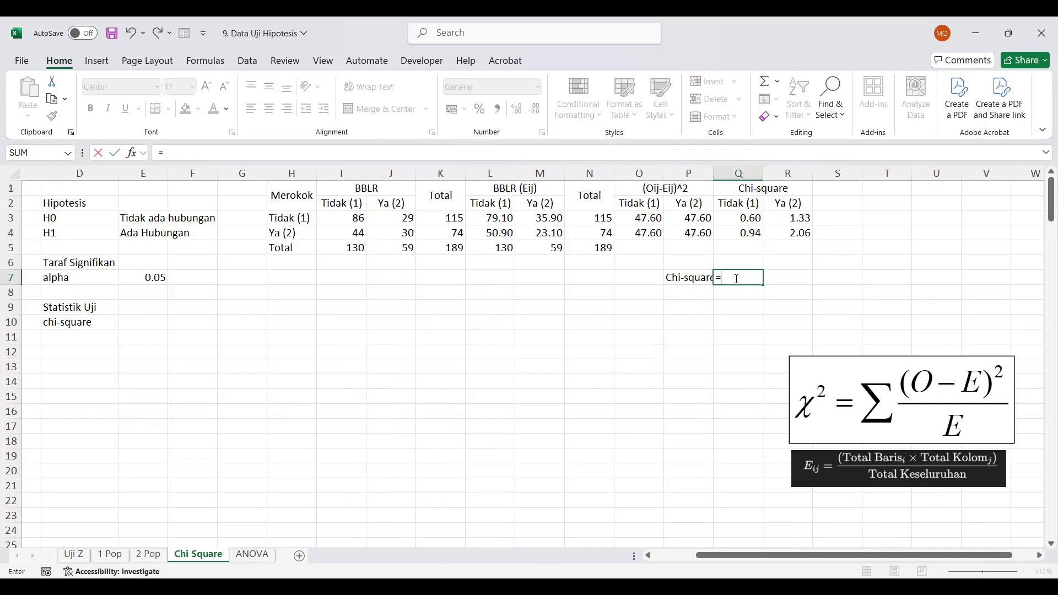
pyautogui.write('sum')
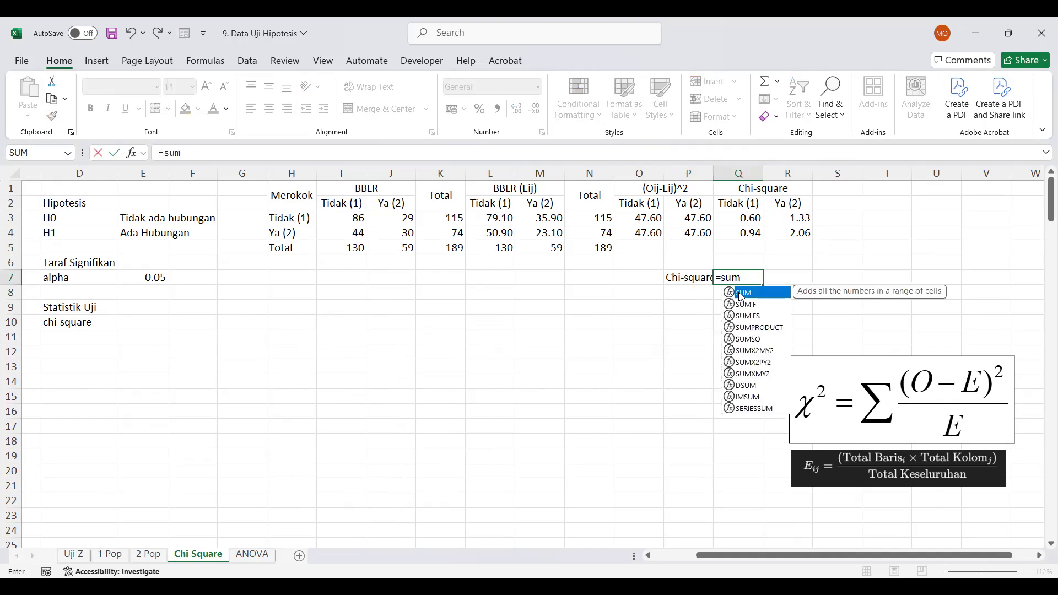
pyautogui.press('Tab')
pyautogui.click(760, 225)
pyautogui.moveTo(759, 225); pyautogui.dragTo(778, 233)
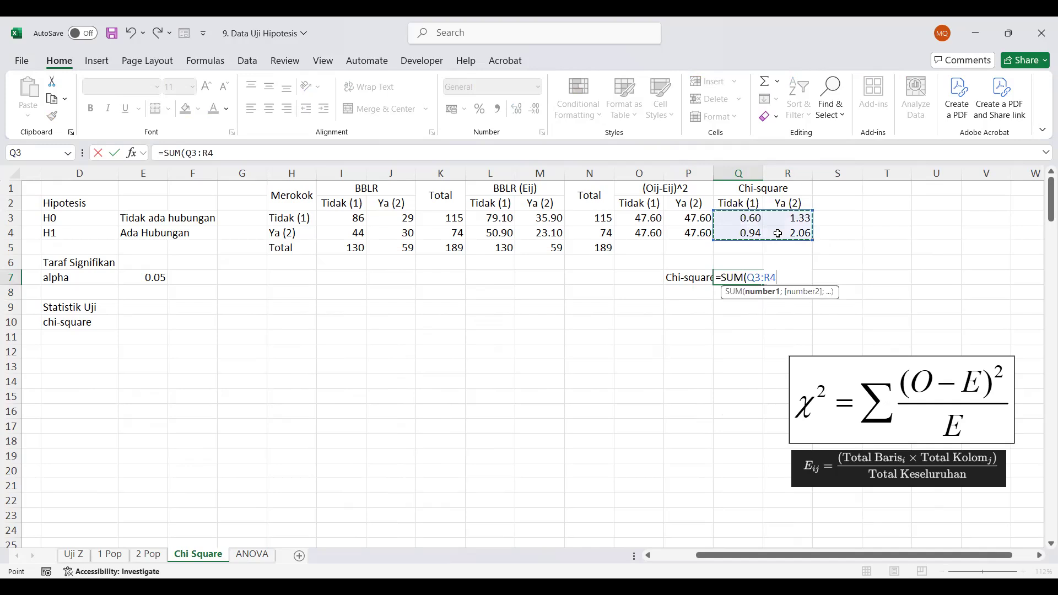
pyautogui.press('Return')
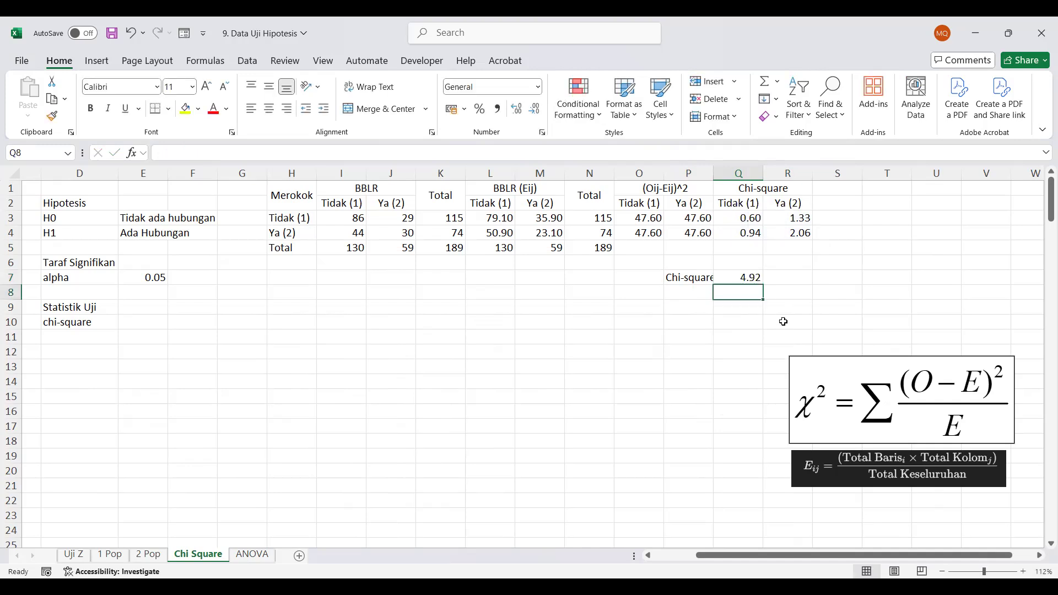
# Change the merged heading in Q1 to ((Oij-Eij)^2)/Eij
pyautogui.click(757, 186)
pyautogui.click(220, 148)
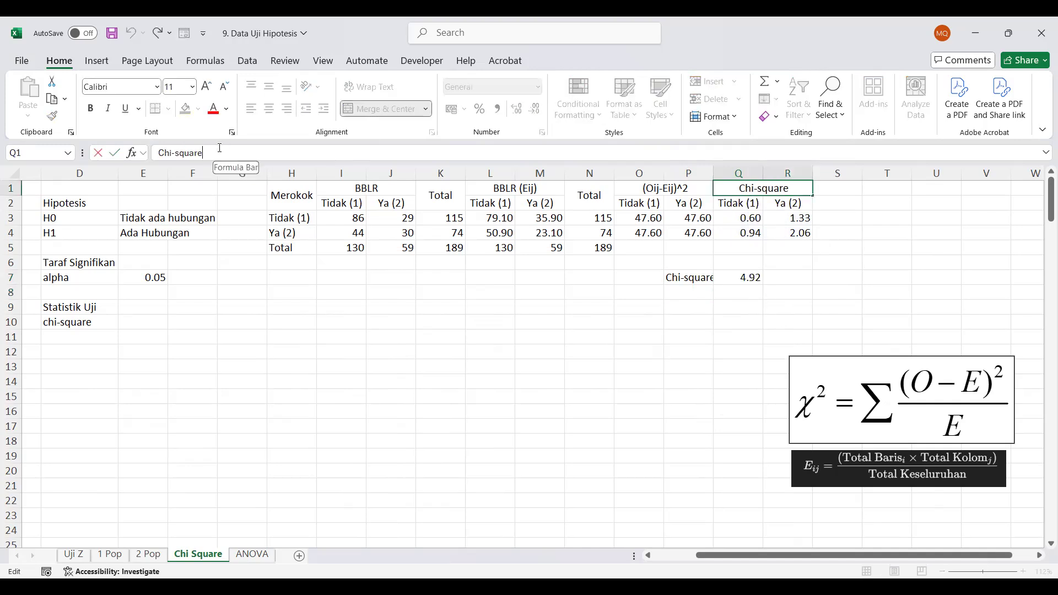
pyautogui.hotkey('ctrl', 'a')
pyautogui.write('(')
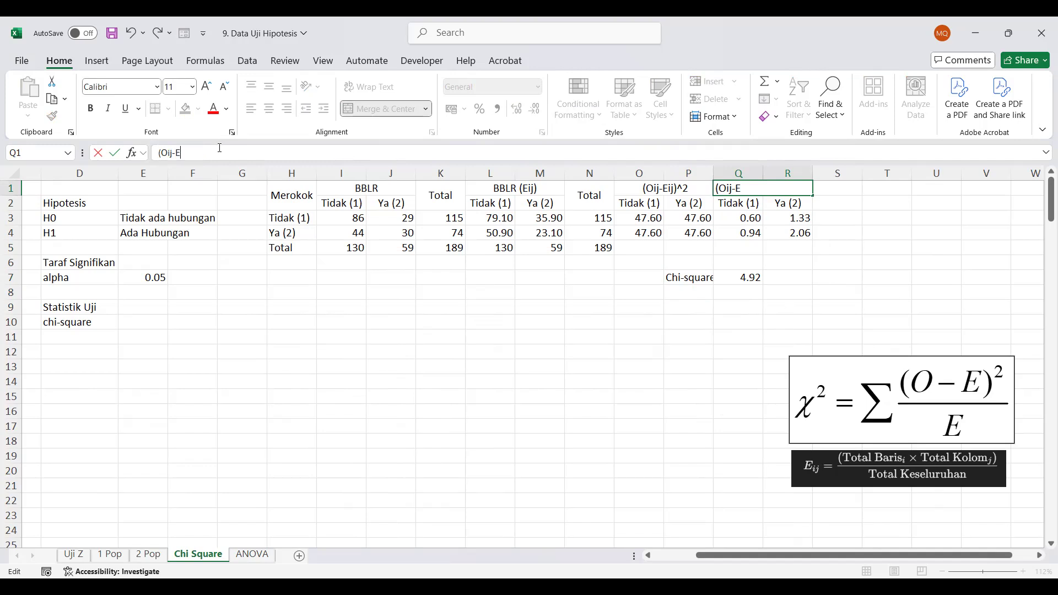
pyautogui.write('^2/Eij')
pyautogui.click(197, 153)
pyautogui.write(')')
pyautogui.click(158, 152)
pyautogui.write('(')
pyautogui.press('Return')
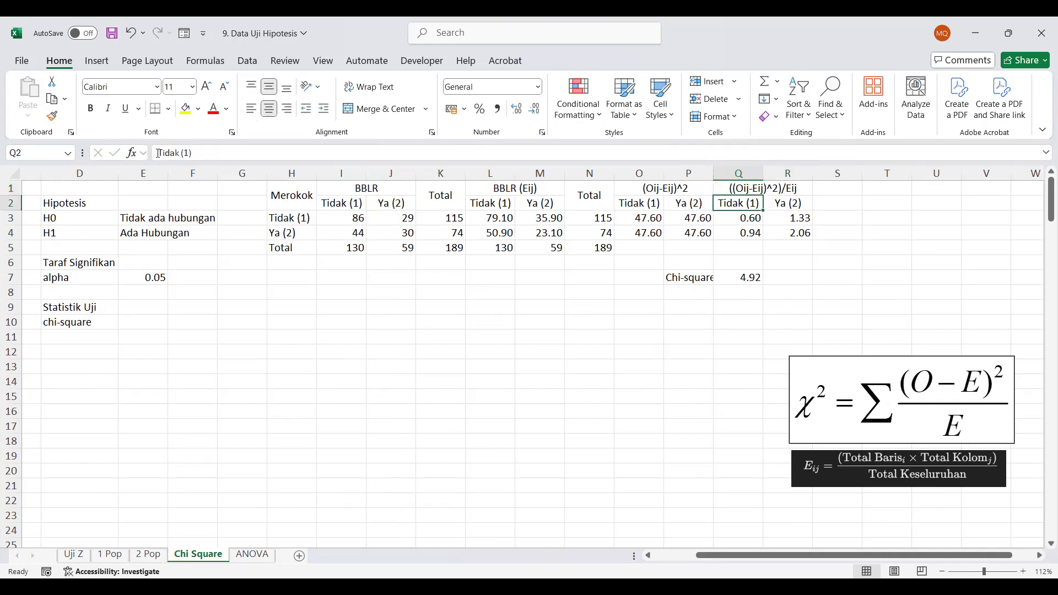
pyautogui.click(728, 273)
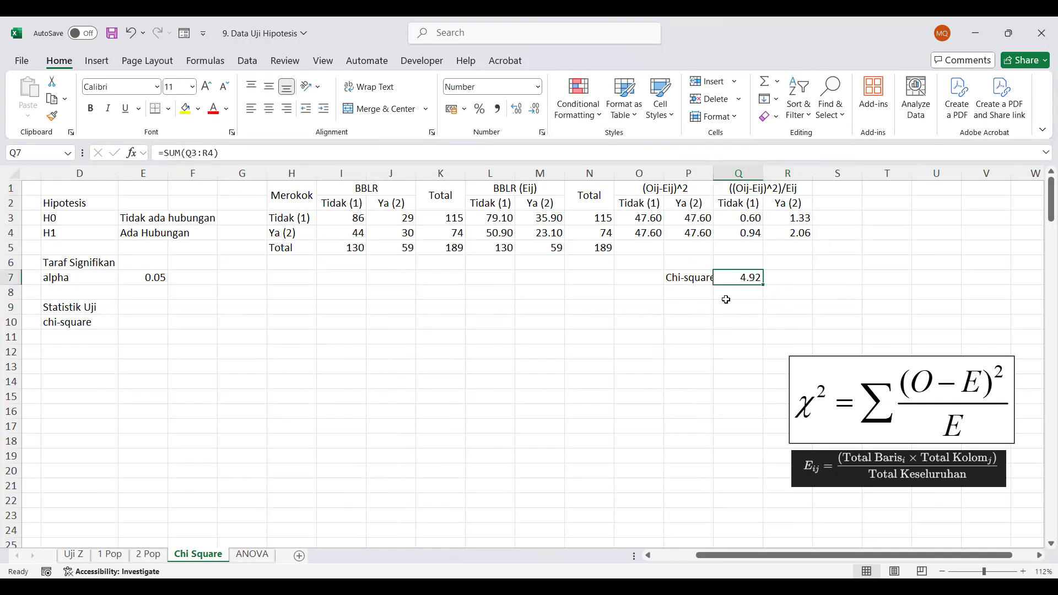
pyautogui.hotkey('ctrl', 'c')
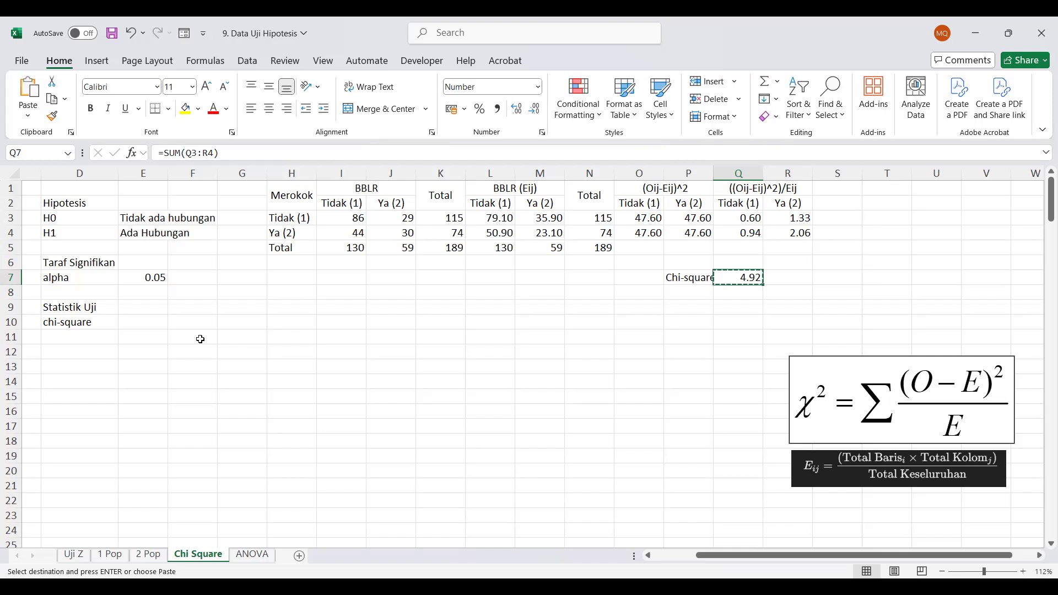
pyautogui.press('Escape')
# Link the chi-square test statistic in E10 to the computed total with =Q7
pyautogui.click(142, 324)
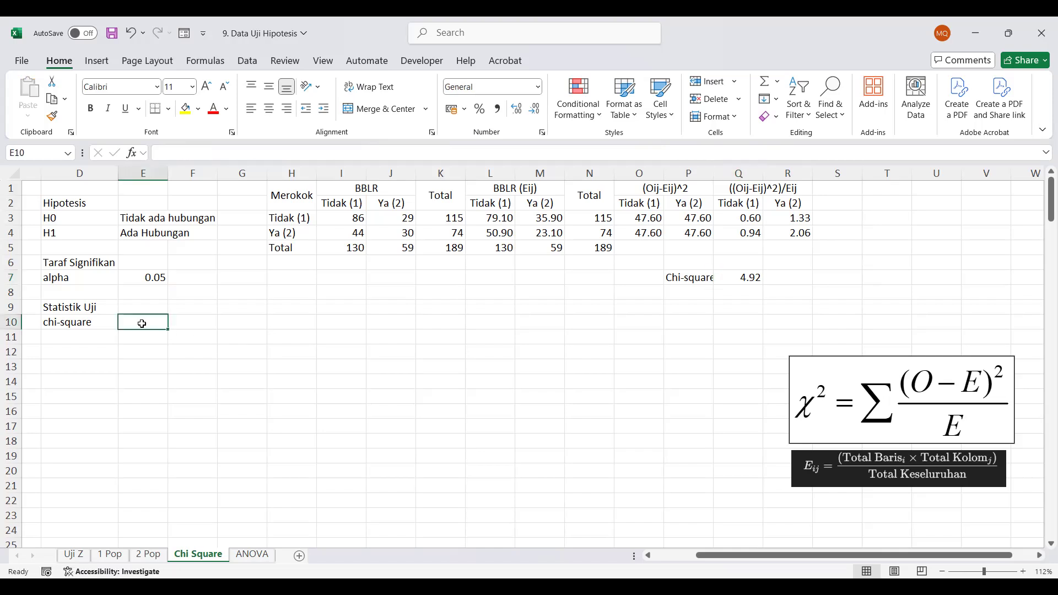
pyautogui.write('=')
pyautogui.scroll(-1, 742, 285)
pyautogui.click(740, 269)
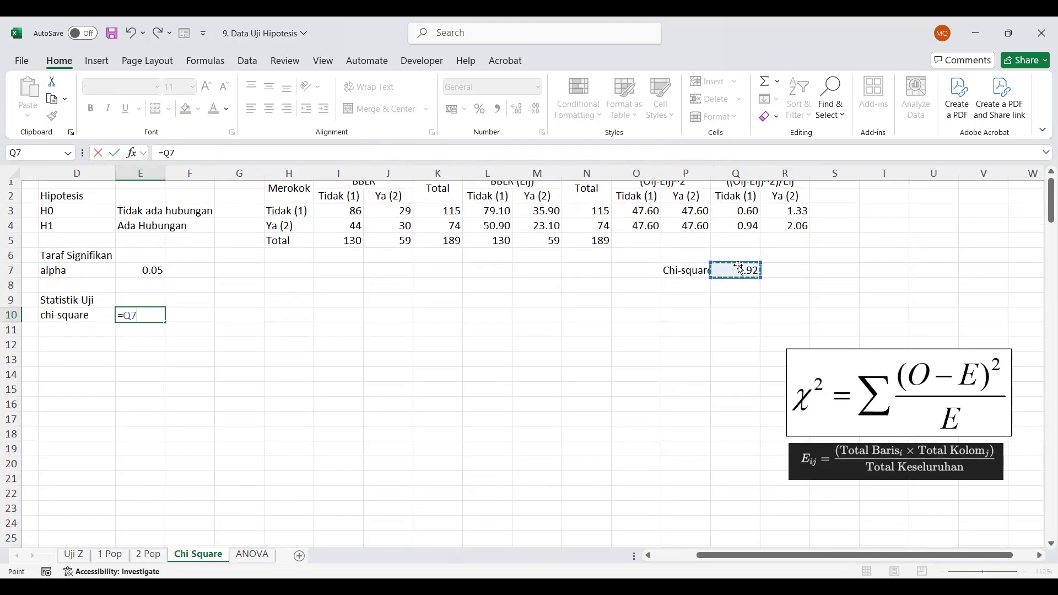
pyautogui.press('Return')
# Enter the heading Daerah Kritis in D12 and the label Chi-square tabel in D13
pyautogui.press('Down')
pyautogui.press('Left')
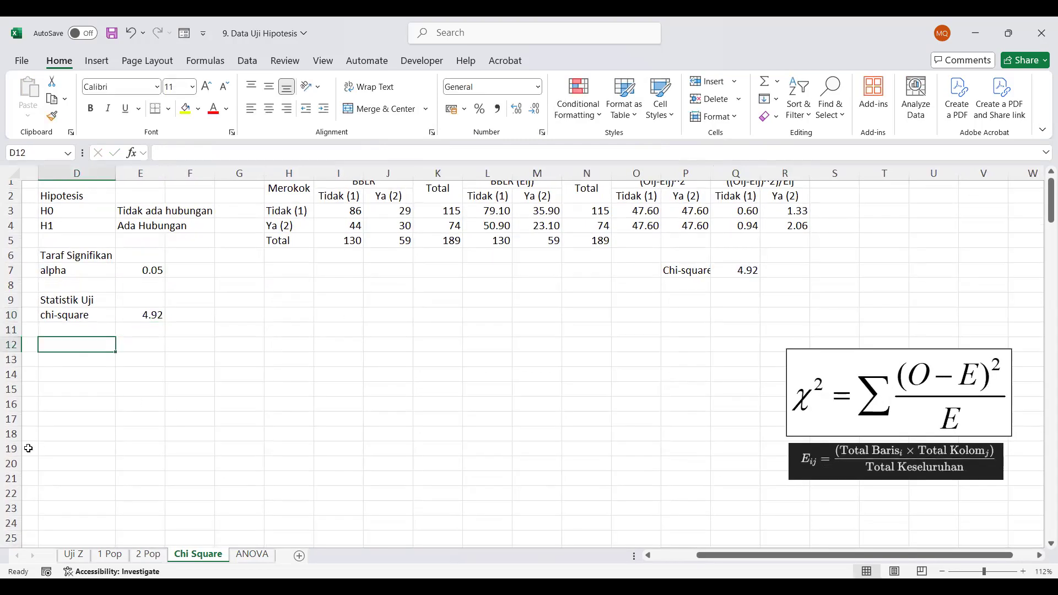
pyautogui.write('Daerah Kritis')
pyautogui.press('Return')
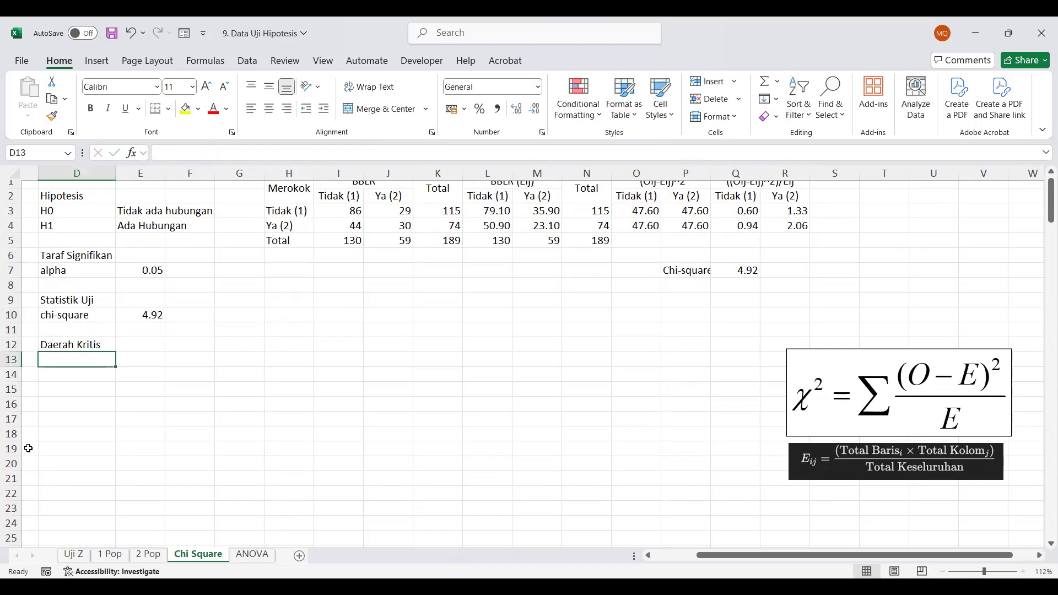
pyautogui.write('Chi-square')
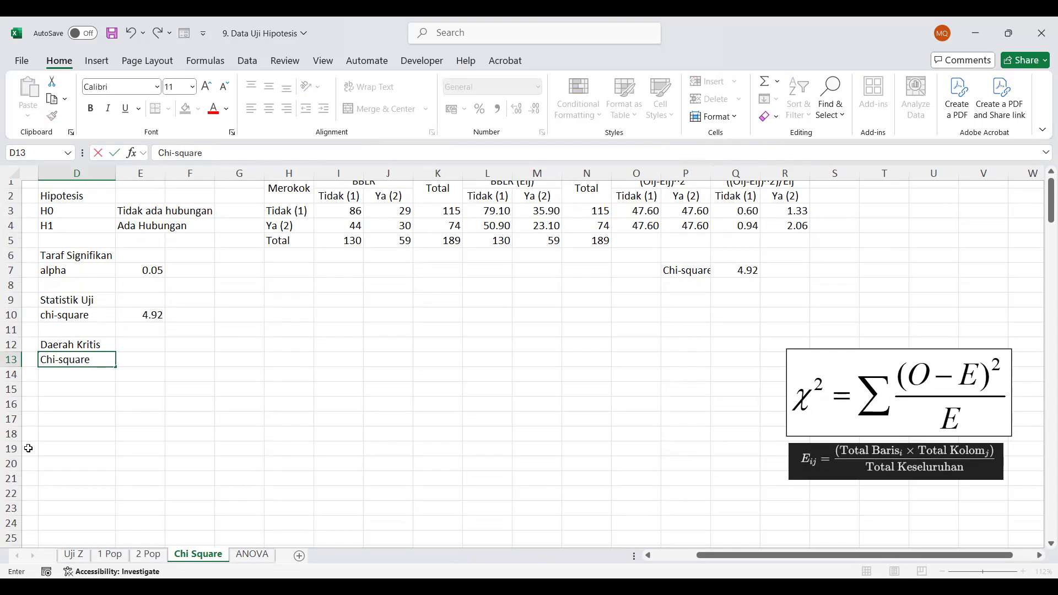
pyautogui.write(' tabel')
pyautogui.press('Tab')
# Compute the chi-square critical value in E13 with =CHISQ.INV.RT(E7;1)
pyautogui.write('=')
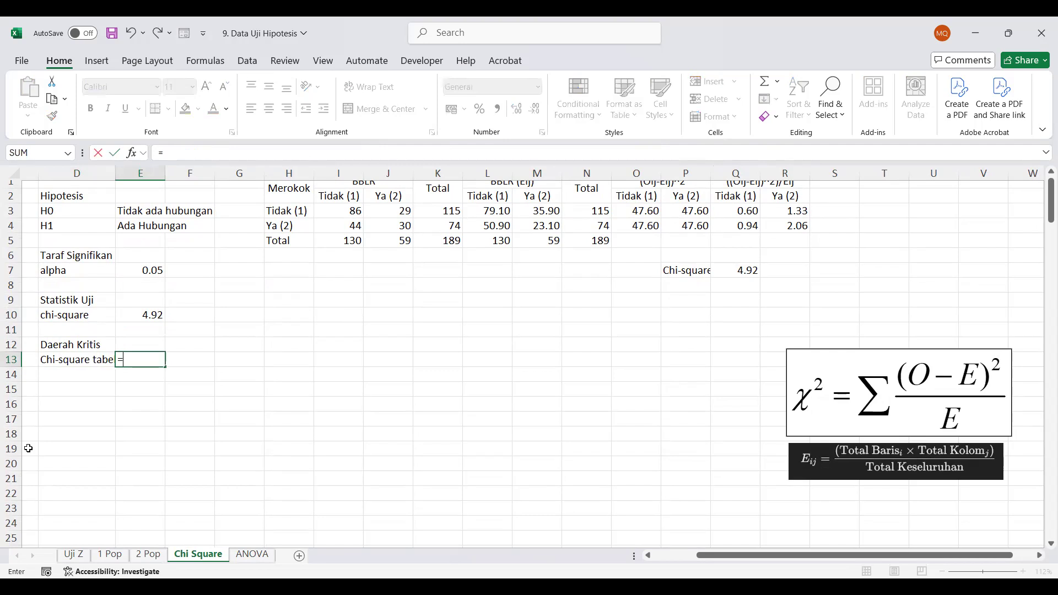
pyautogui.write('chi')
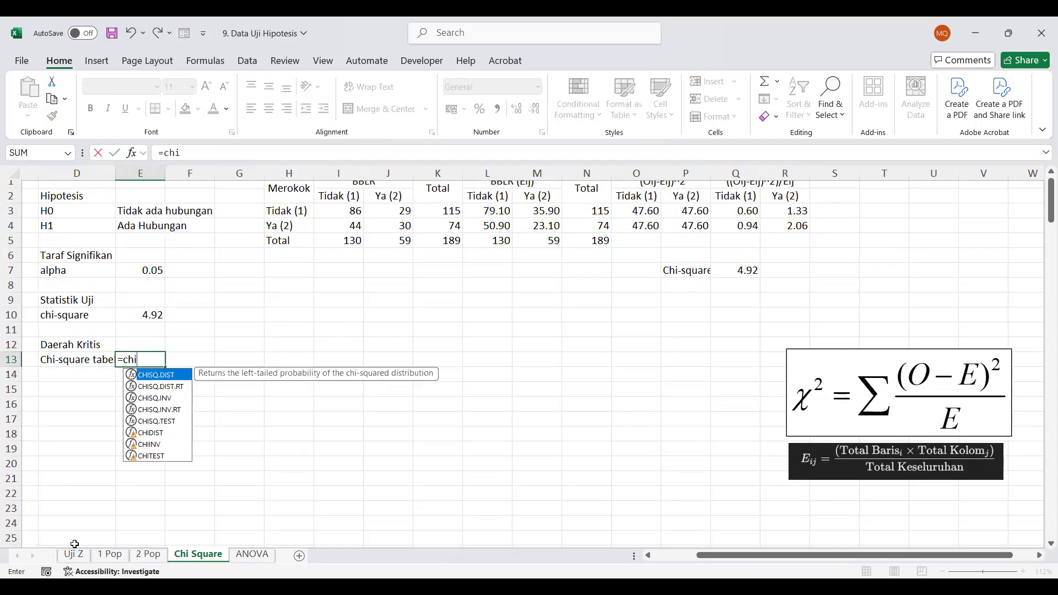
pyautogui.click(159, 411)
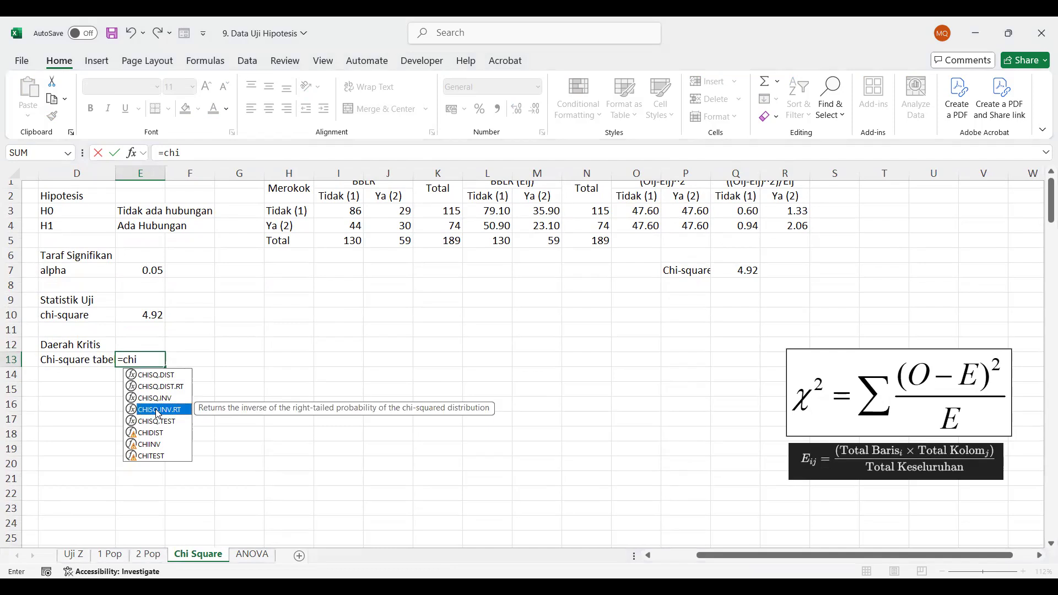
pyautogui.doubleClick(158, 410)
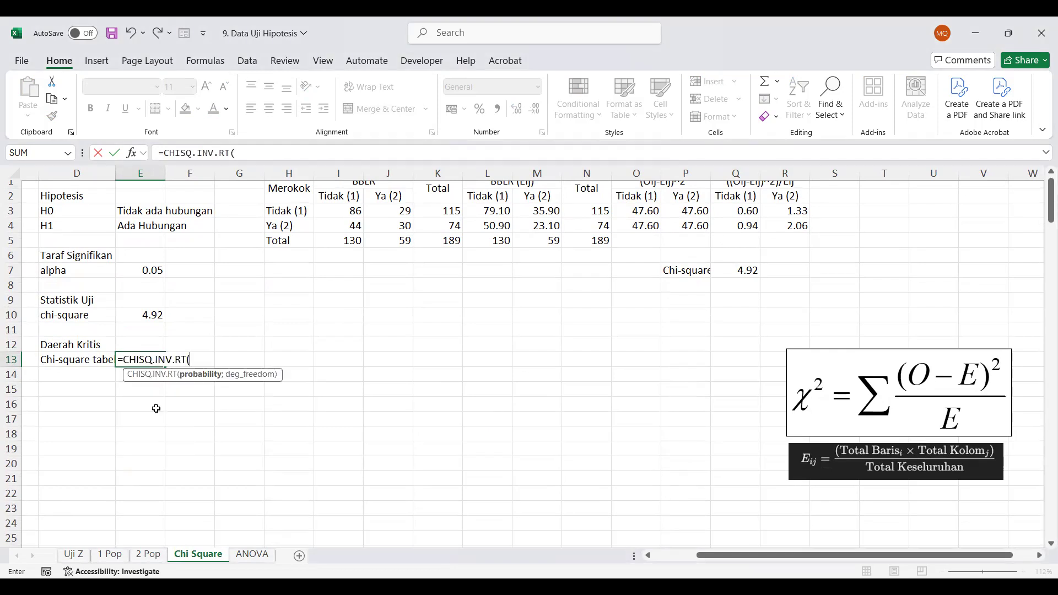
pyautogui.click(146, 271)
pyautogui.write(';1)')
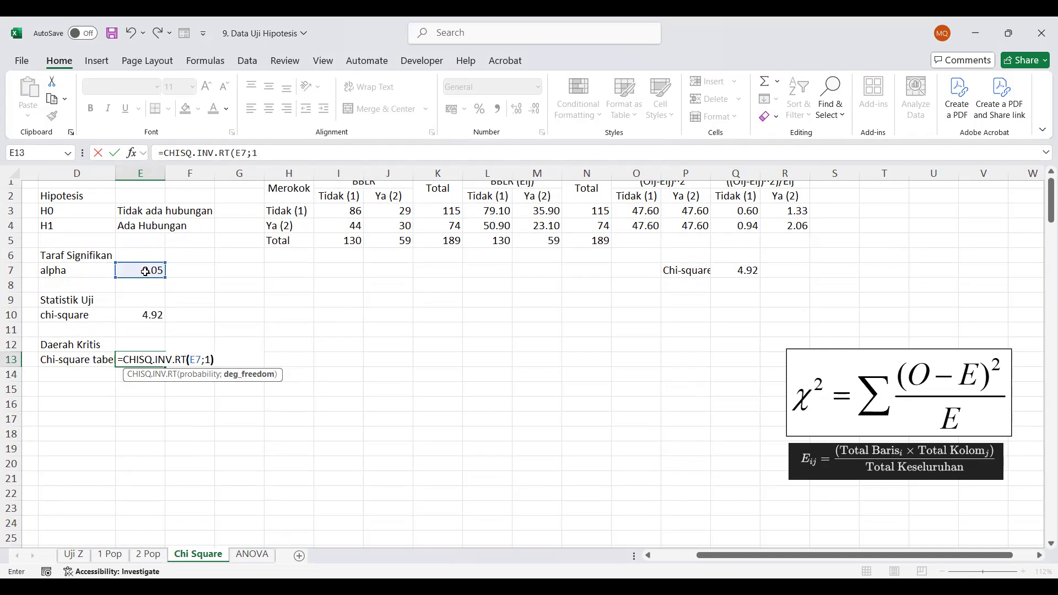
pyautogui.press('Return')
pyautogui.press('Up')
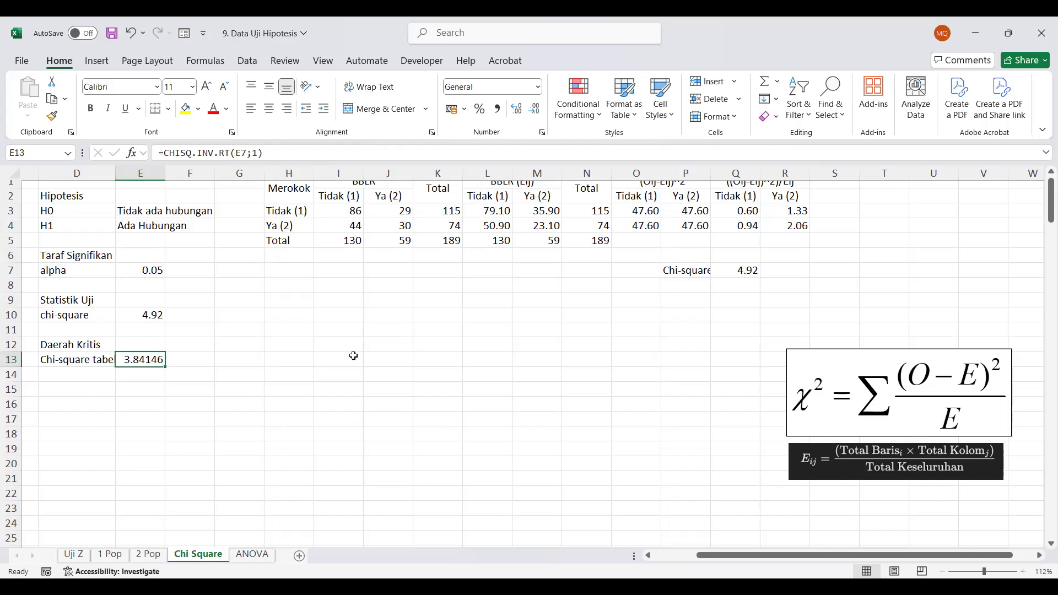
# Enter the degrees-of-freedom label df in G7
pyautogui.click(198, 357)
pyautogui.press('Up')
pyautogui.press('Up')
pyautogui.press('Up')
pyautogui.press('Up')
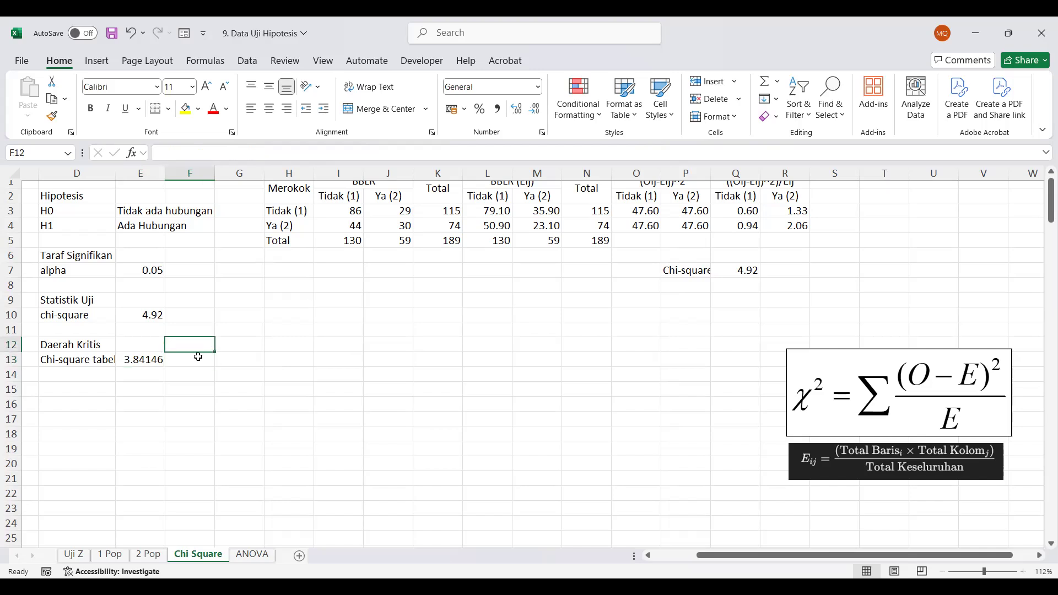
pyautogui.press('Up')
pyautogui.press('Right')
pyautogui.press('Up')
pyautogui.write('df')
pyautogui.press('Tab')
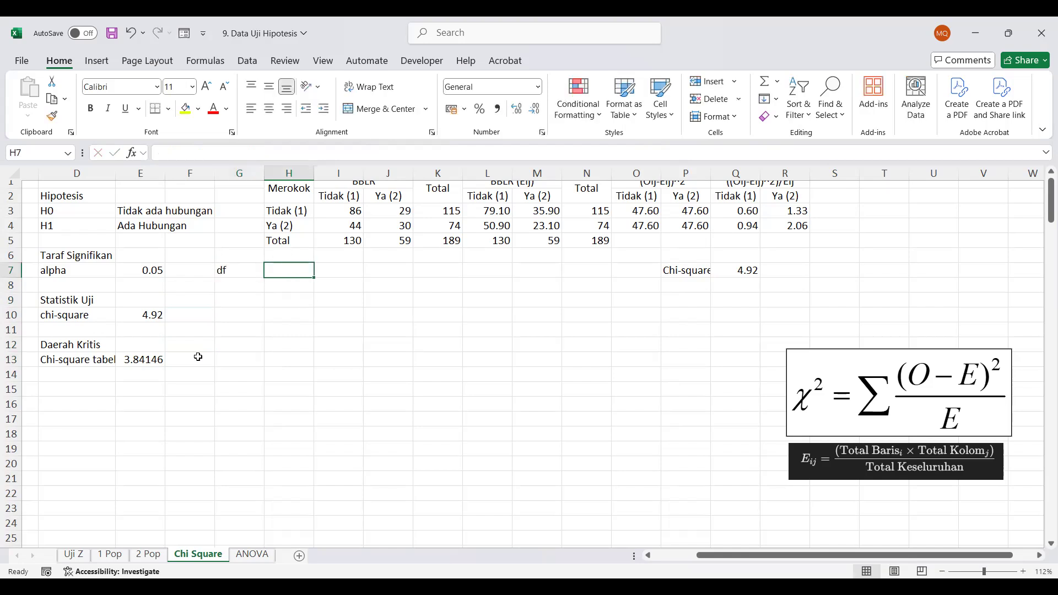
# Calculate the degrees of freedom in H7 with =(2-1)*(2-1)
pyautogui.write('=(')
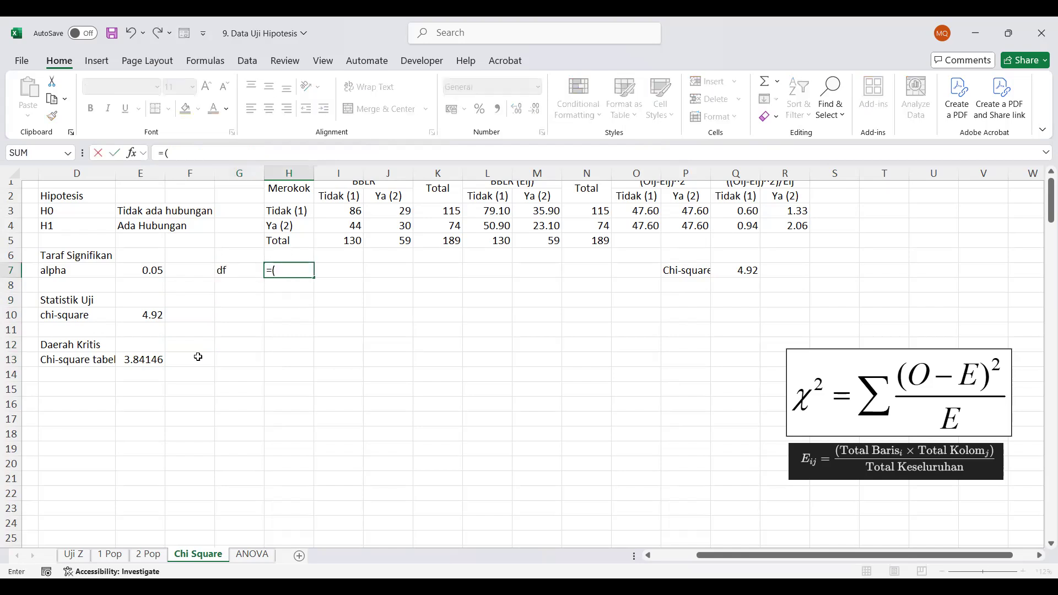
pyautogui.write('2-1)*(2-1)')
pyautogui.press('Return')
# Replace the fixed degrees of freedom in the E13 critical value formula with H7, giving =CHISQ.INV.RT(E7;H7)
pyautogui.press('Down')
pyautogui.press('Down')
pyautogui.press('Down')
pyautogui.press('Down')
pyautogui.press('Down')
pyautogui.press('Left')
pyautogui.press('Left')
pyautogui.press('Left')
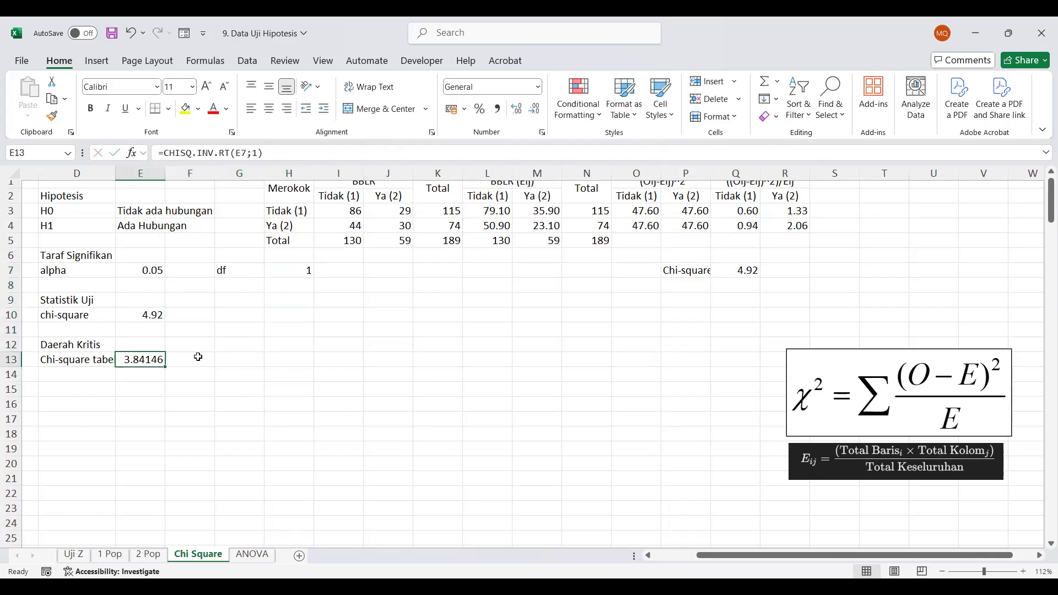
pyautogui.click(255, 152)
pyautogui.doubleClick(255, 153)
pyautogui.press('Return')
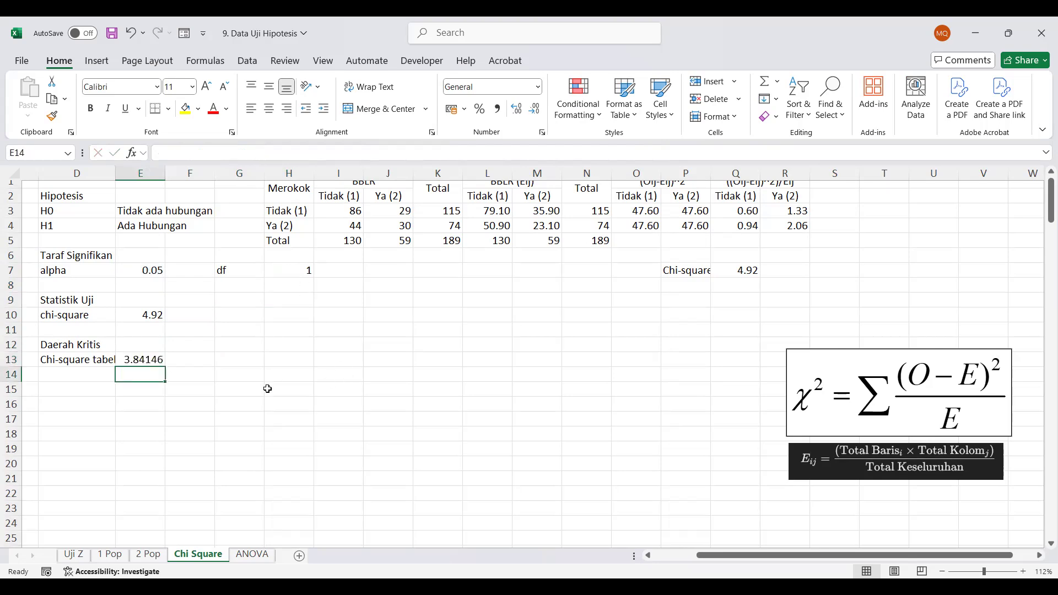
# Reduce the critical value in E13 to two decimal places
pyautogui.click(141, 359)
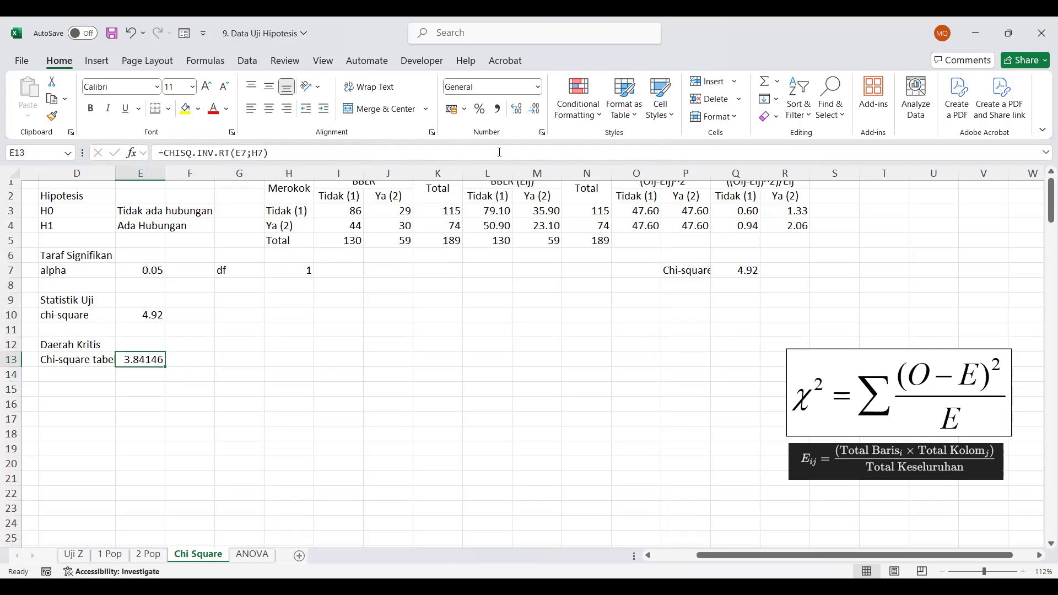
pyautogui.click(534, 113)
pyautogui.click(535, 114)
pyautogui.click(534, 114)
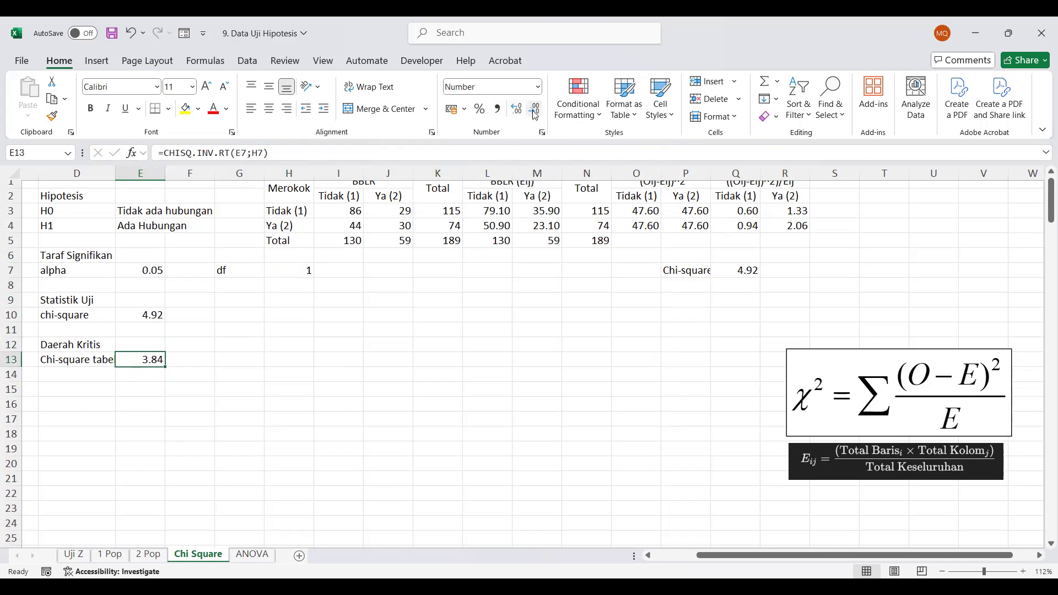
# Enter the heading Keputusan in D15
pyautogui.click(107, 386)
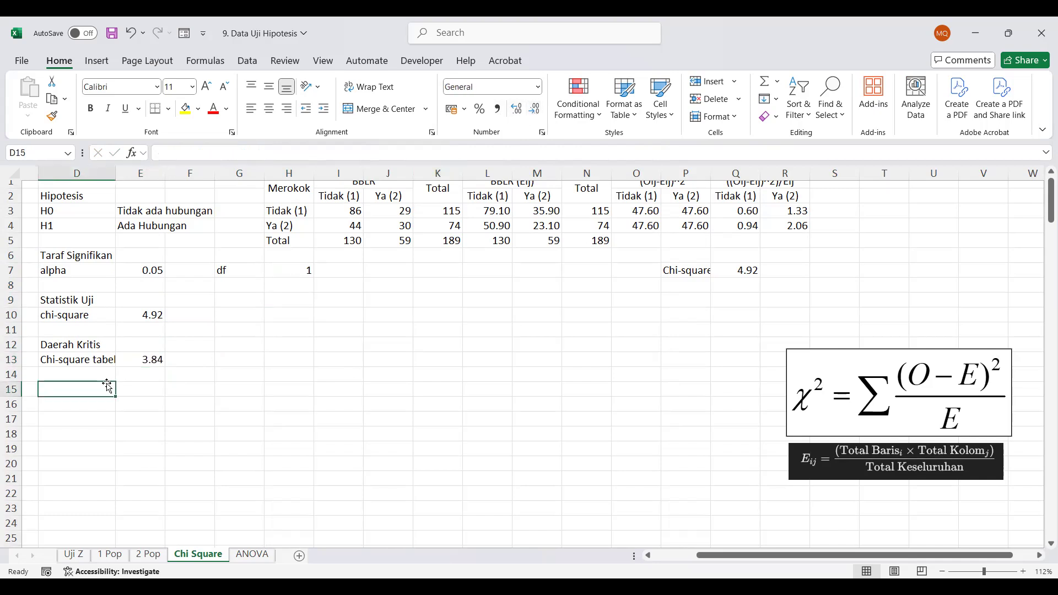
pyautogui.write('Keputusan')
pyautogui.press('Return')
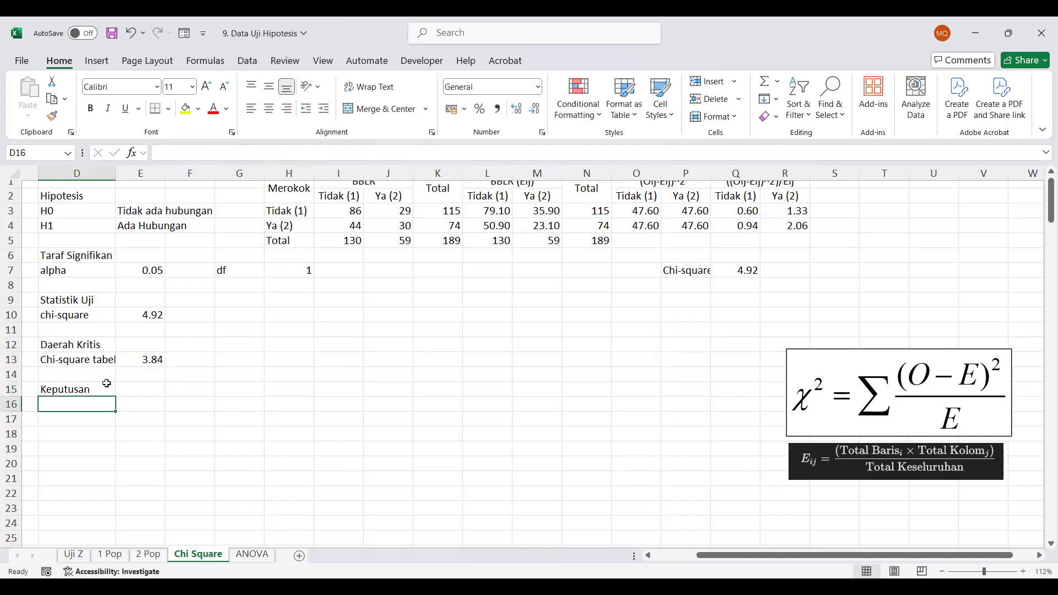
# Enter the comparison labels chi-sq in D16 and chi tabel in F16
pyautogui.write('chi-sq')
pyautogui.press('Tab')
pyautogui.press('Tab')
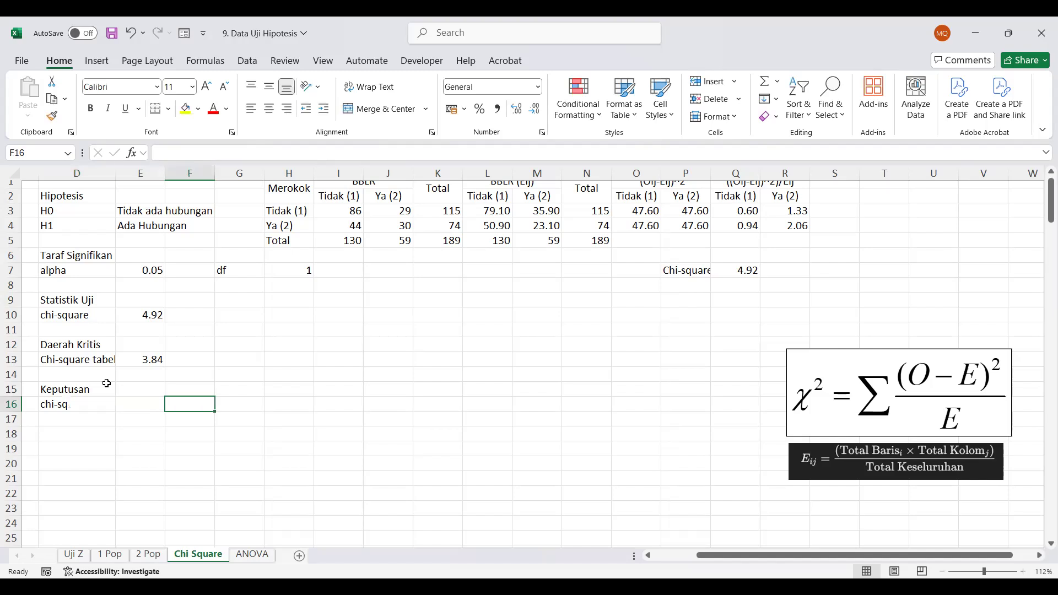
pyautogui.write('chi')
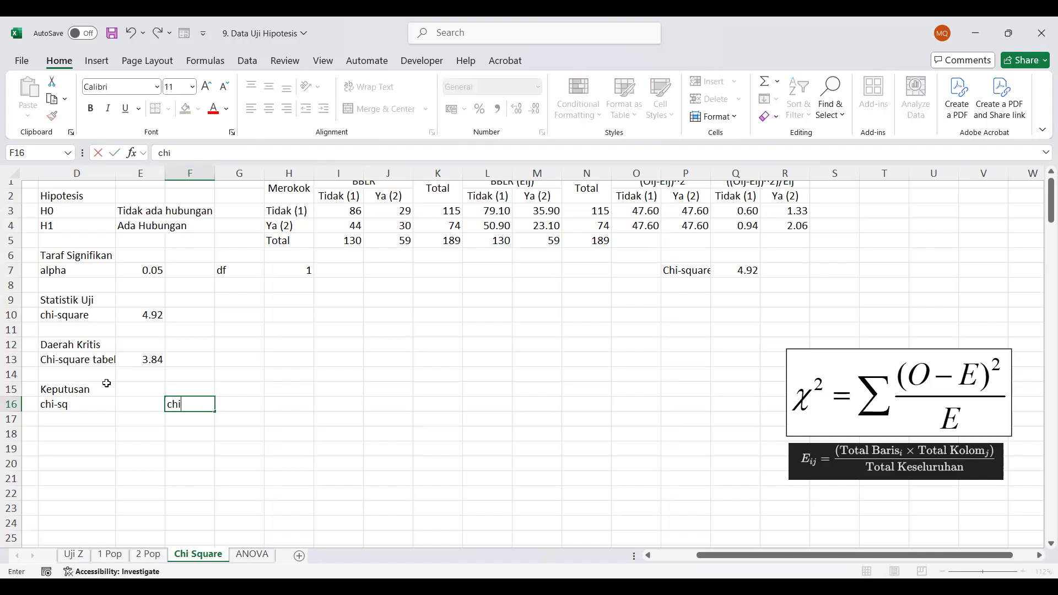
pyautogui.write(' tabel')
pyautogui.press('Return')
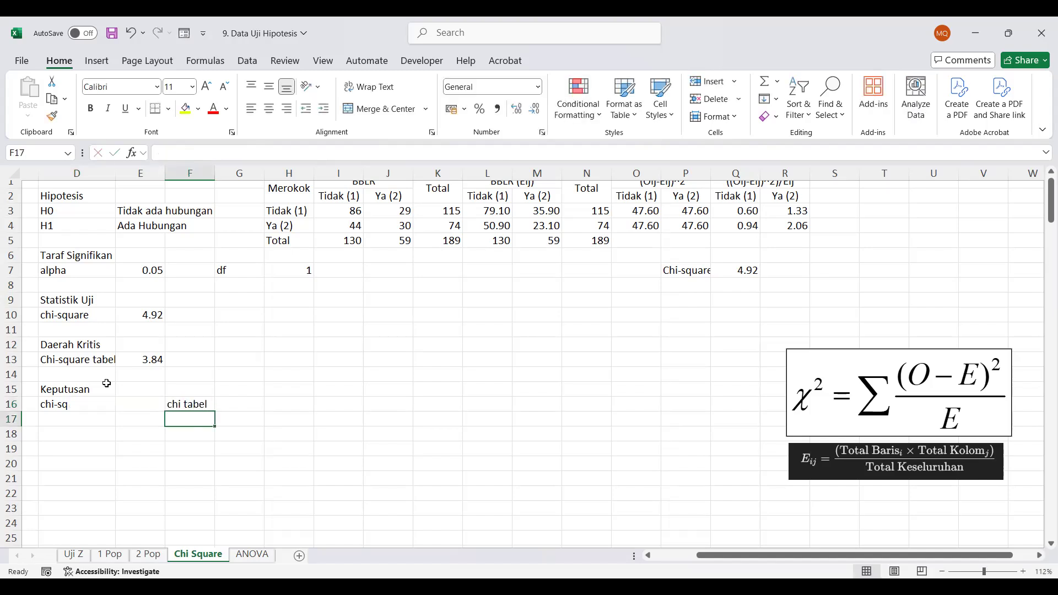
# Fill D17 under the chi-sq label with a reference to the value in E13
pyautogui.press('Left')
pyautogui.press('Left')
pyautogui.write('=')
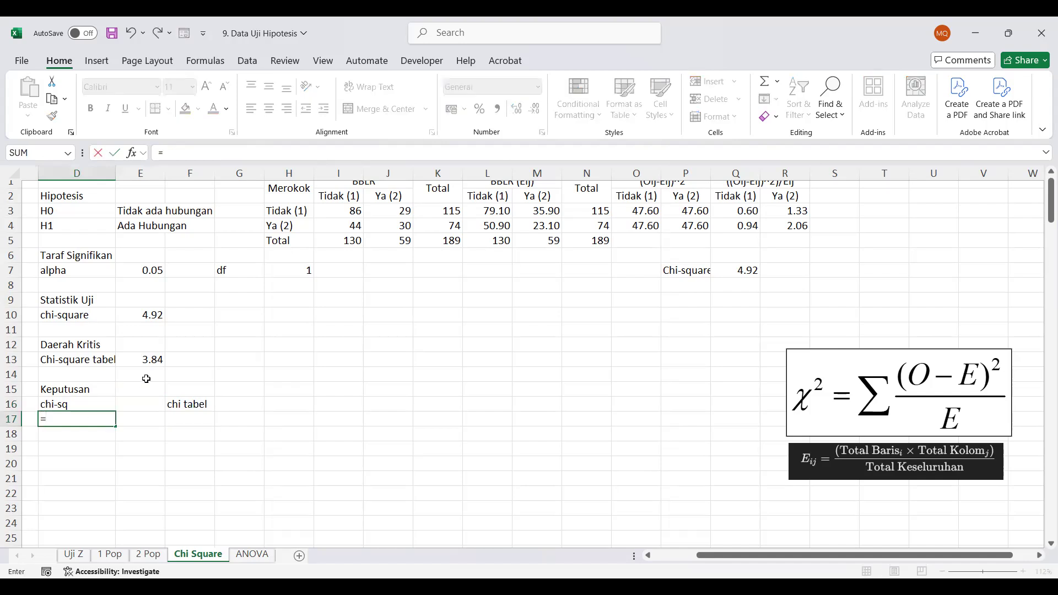
pyautogui.click(128, 360)
pyautogui.press('Return')
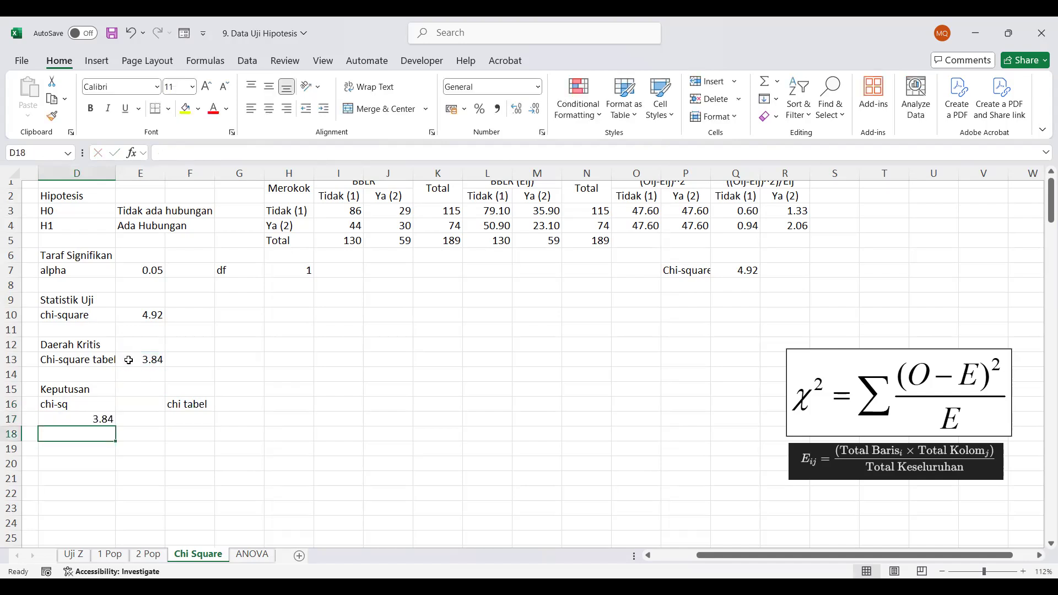
# Change the reference in D17 under the chi-sq label to point to the statistic in E10
pyautogui.click(100, 419)
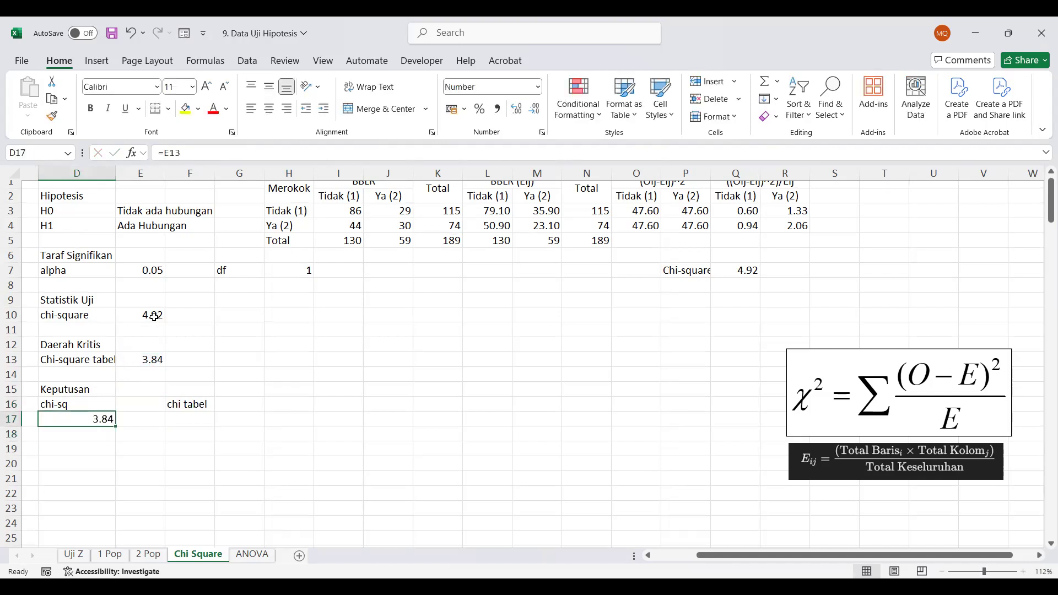
pyautogui.click(186, 153)
pyautogui.moveTo(187, 154); pyautogui.dragTo(163, 154)
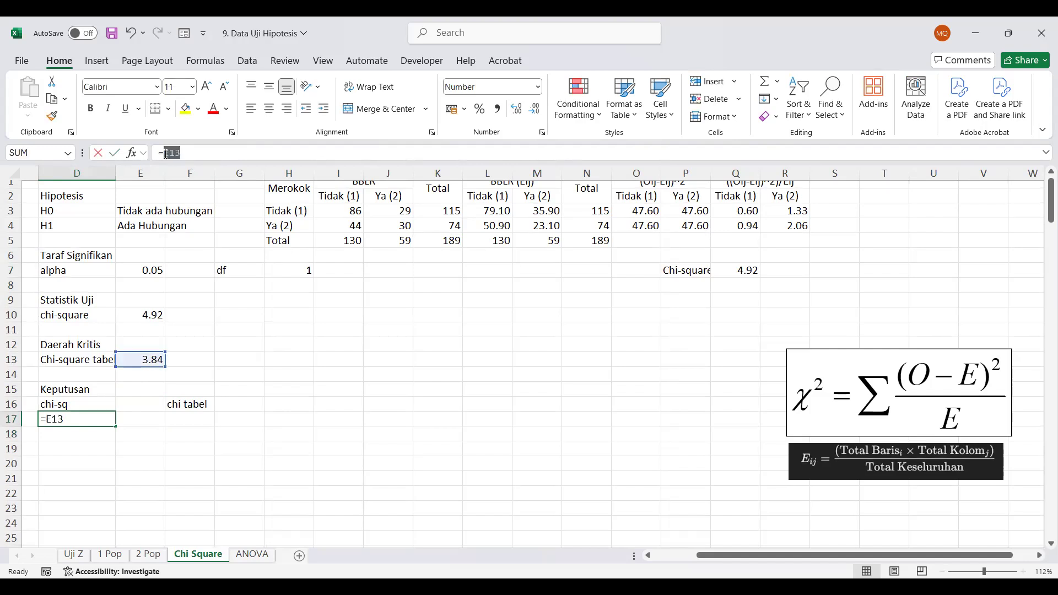
pyautogui.click(144, 316)
pyautogui.press('Return')
# Fill F17 under the chi tabel label with a reference to the critical value in E13
pyautogui.click(194, 420)
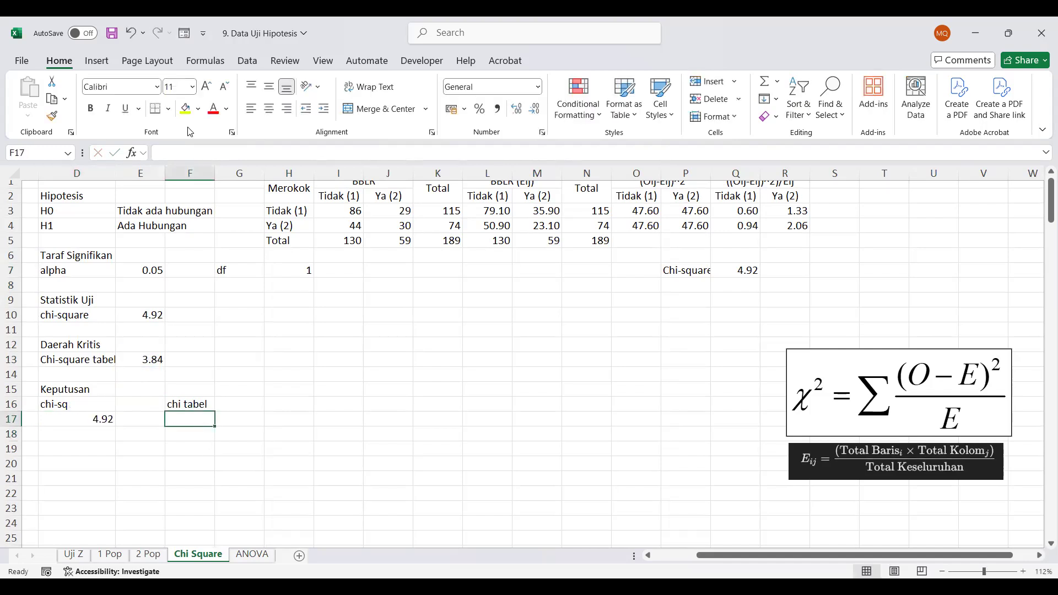
pyautogui.click(167, 152)
pyautogui.write('=')
pyautogui.click(157, 359)
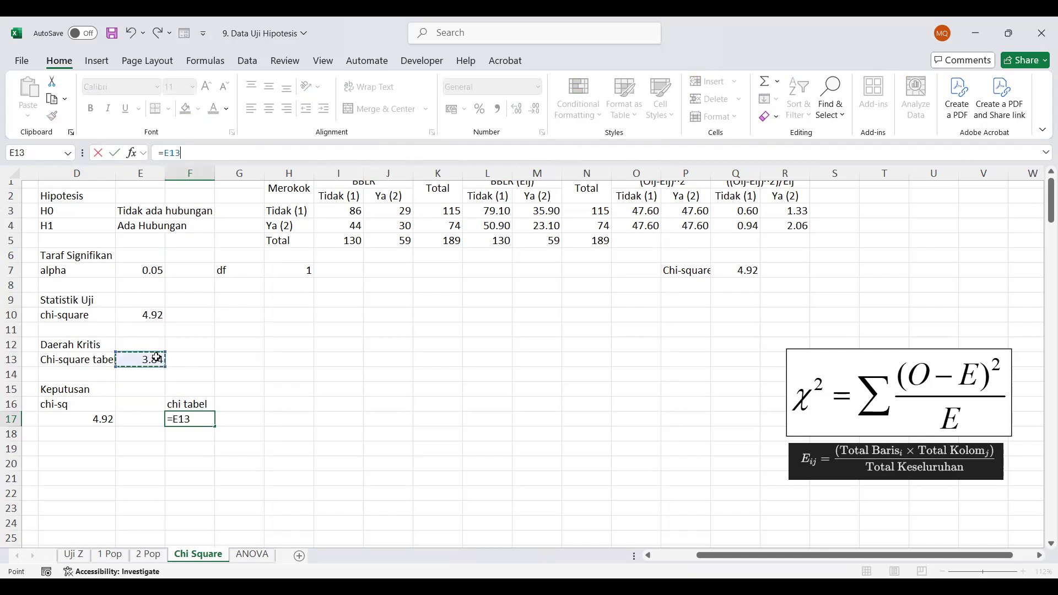
pyautogui.press('Return')
# Enter the comparison sign > in E16 and E17, between the labels and between the two values
pyautogui.press('Up')
pyautogui.press('Up')
pyautogui.press('Left')
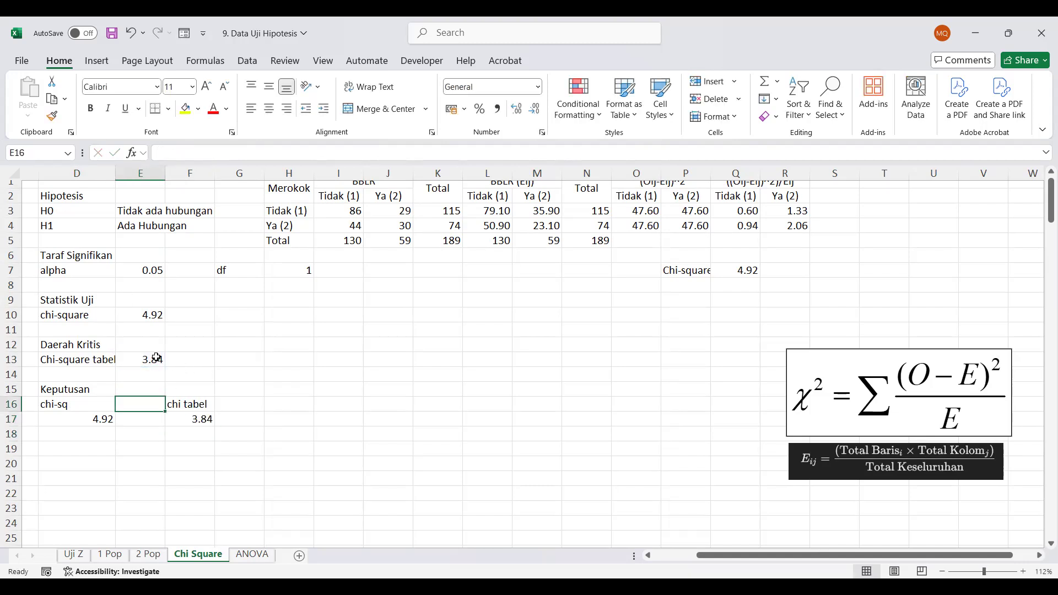
pyautogui.write('>')
pyautogui.press('Right')
pyautogui.press('Down')
pyautogui.press('Left')
pyautogui.write('>')
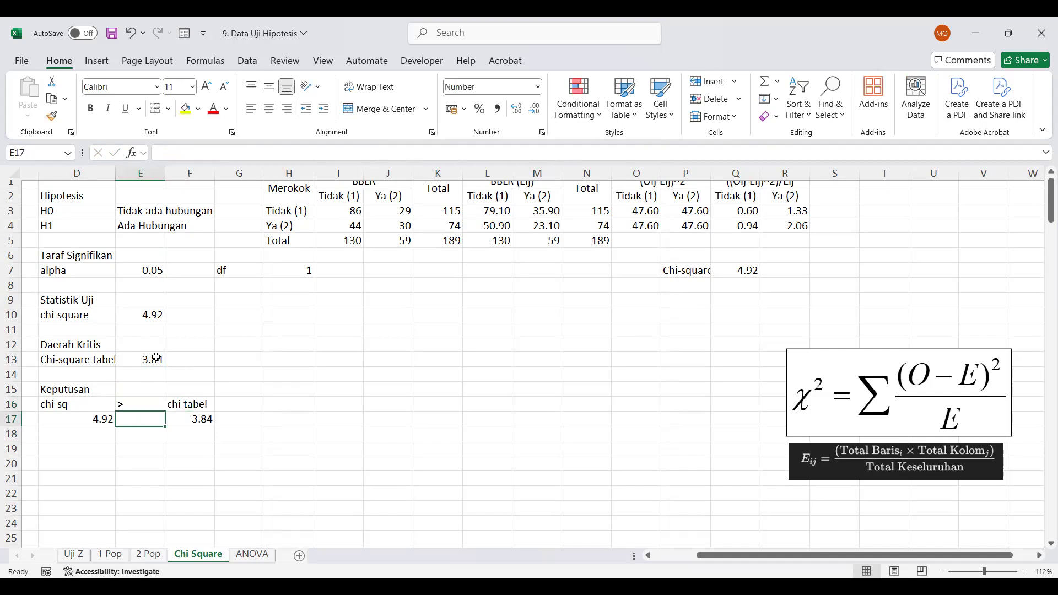
pyautogui.hotkey('ctrl', 'Return')
# Enter the decision Tolak H0 in D18
pyautogui.press('Down')
pyautogui.press('Left')
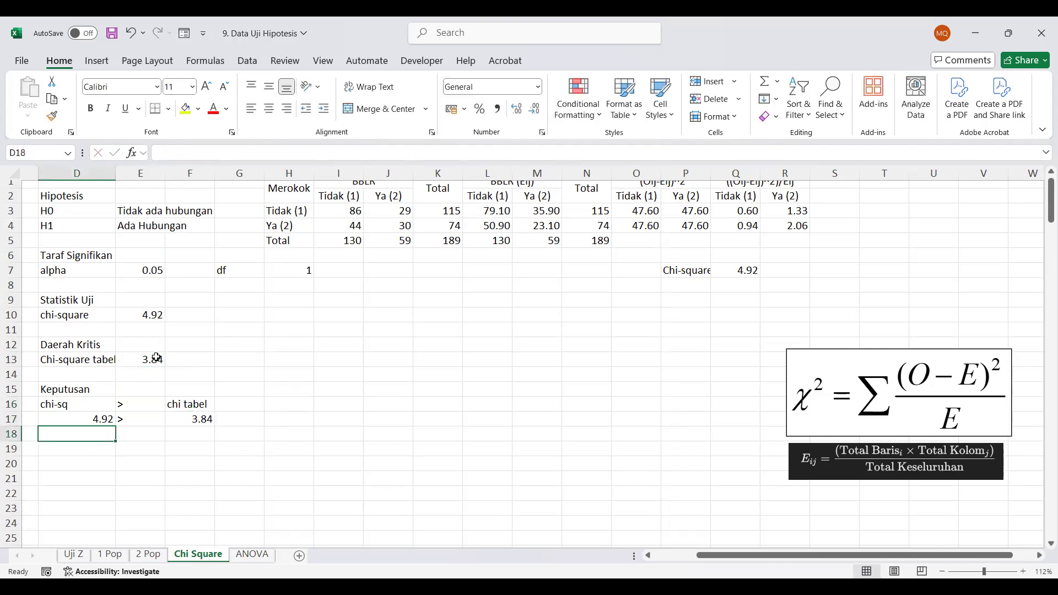
pyautogui.write('Tolak H0')
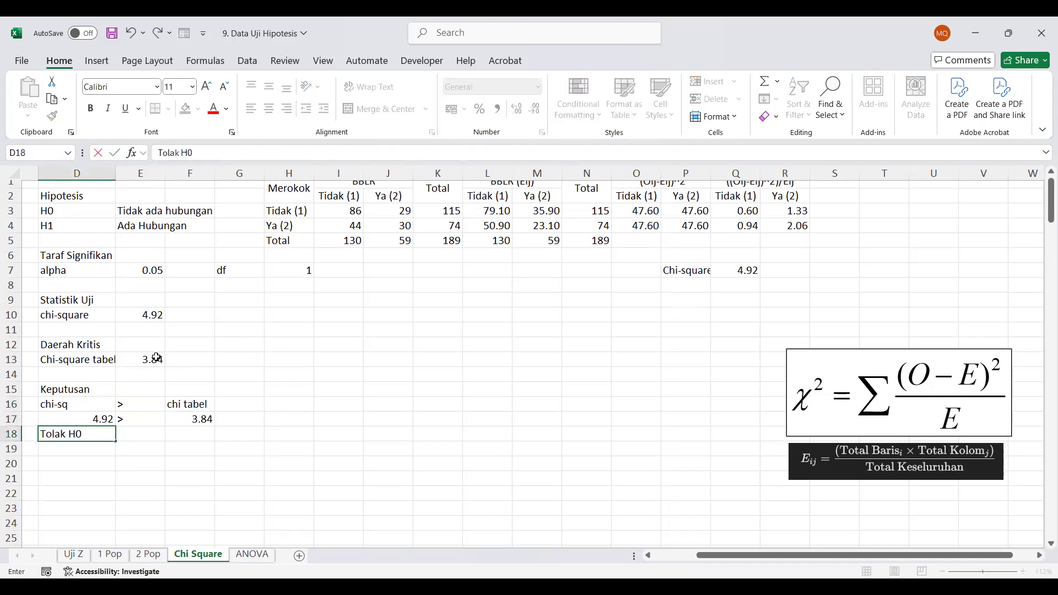
pyautogui.press('Return')
pyautogui.press('Return')
# Enter the heading Kesimpulan in D20 and the conclusion "Ada hubungan antara kebiasaan merokok dengan kejadian BBLR" in D21
pyautogui.write('Kesimpulan')
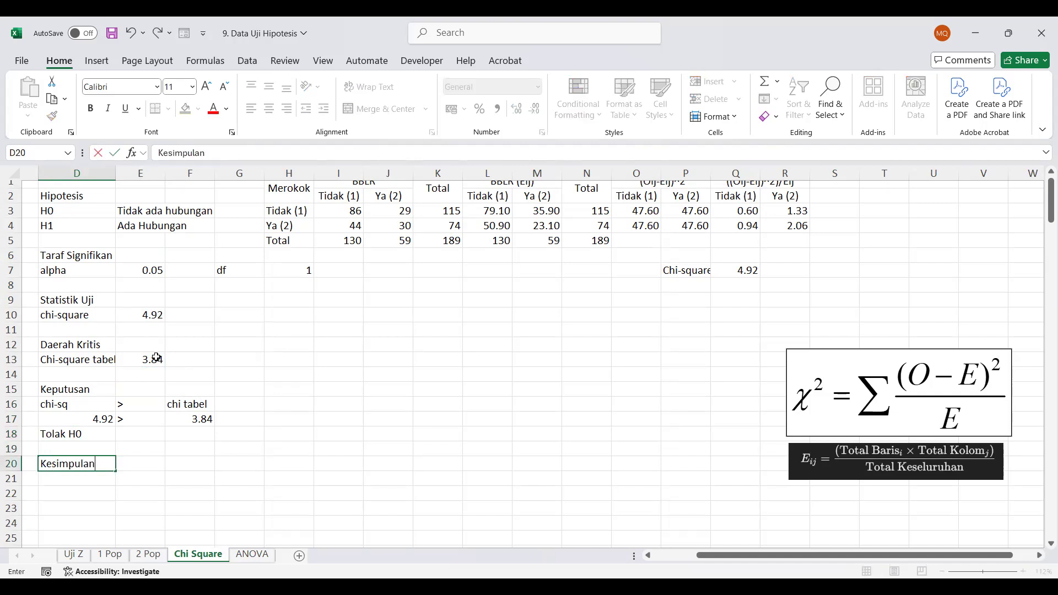
pyautogui.press('Return')
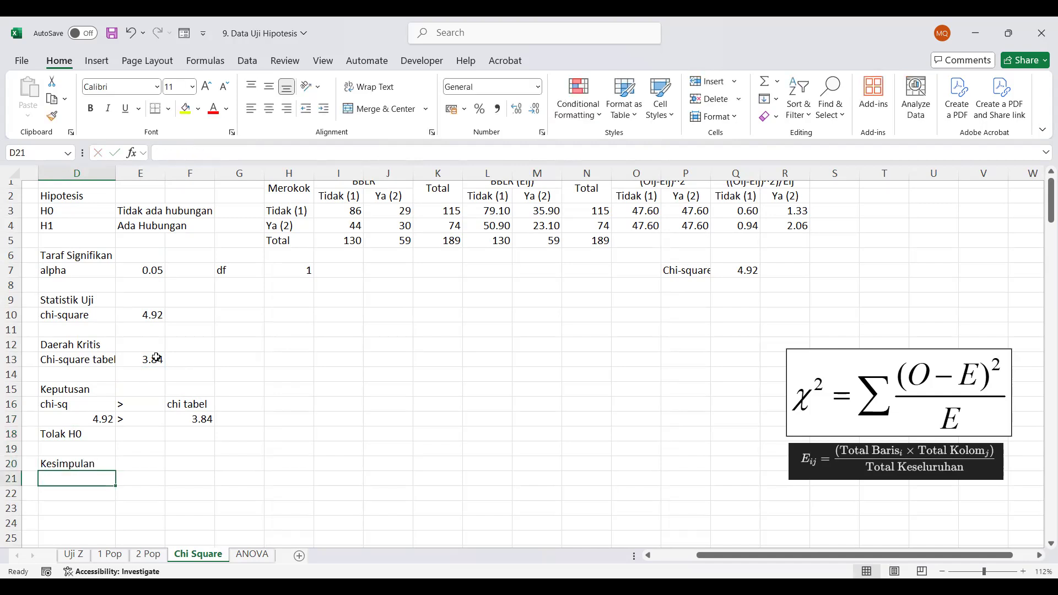
pyautogui.write('A')
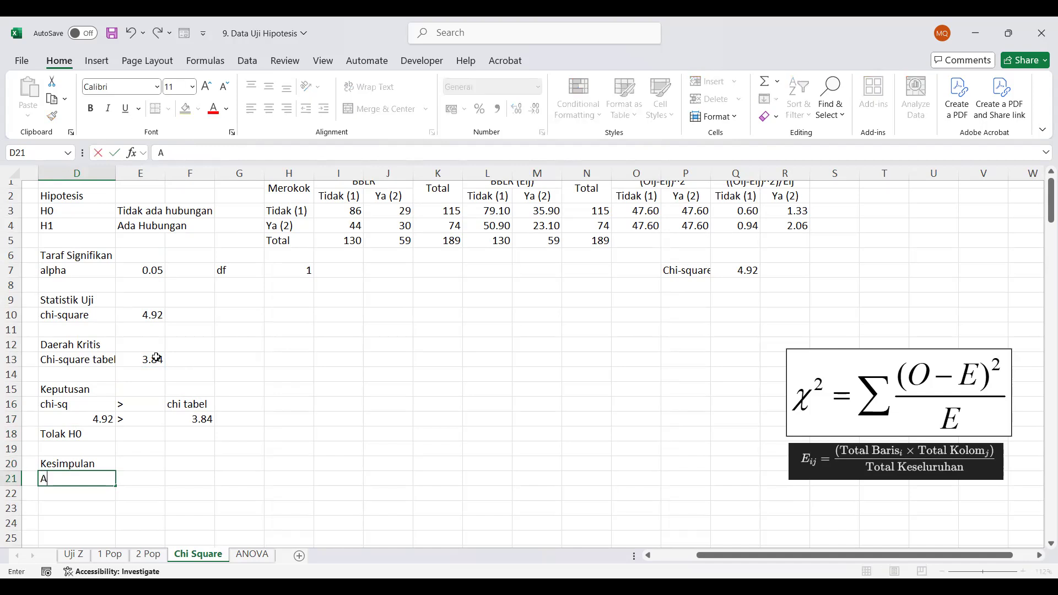
pyautogui.write('da hubunga')
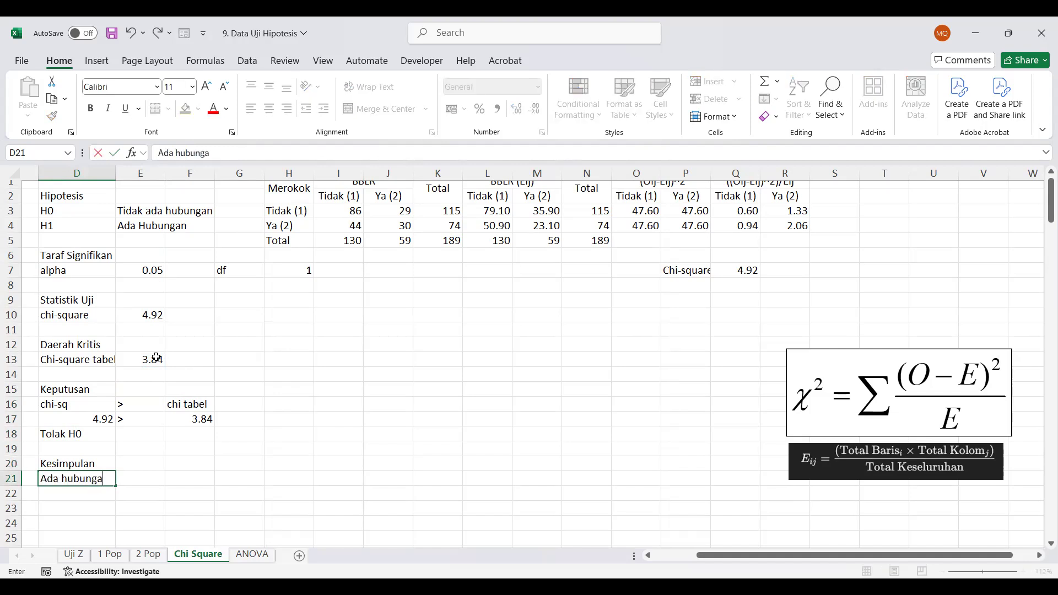
pyautogui.write('n antara kebiasa')
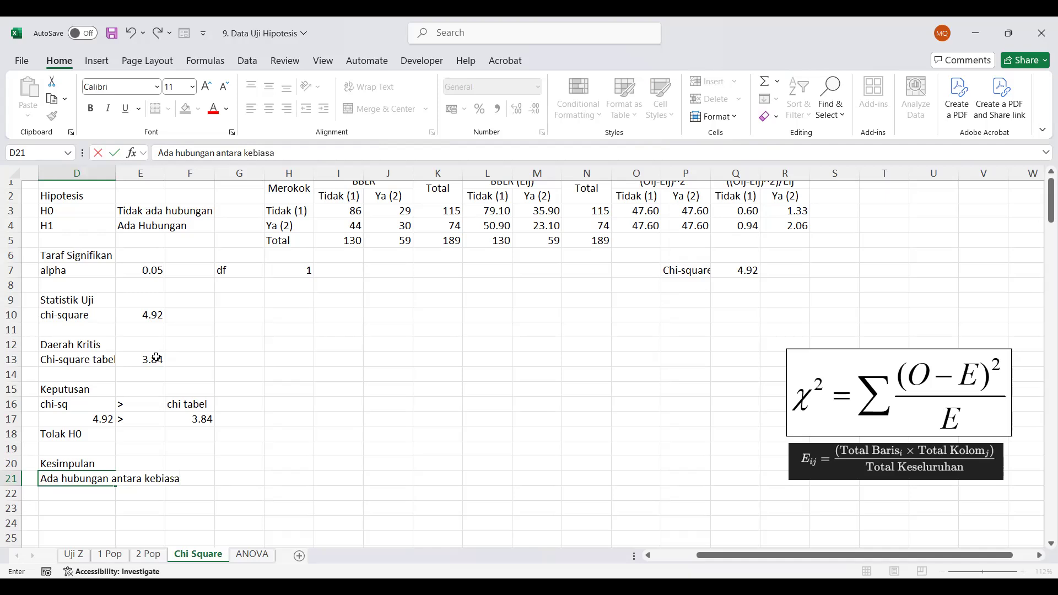
pyautogui.write('an merokok dengan kejadian B')
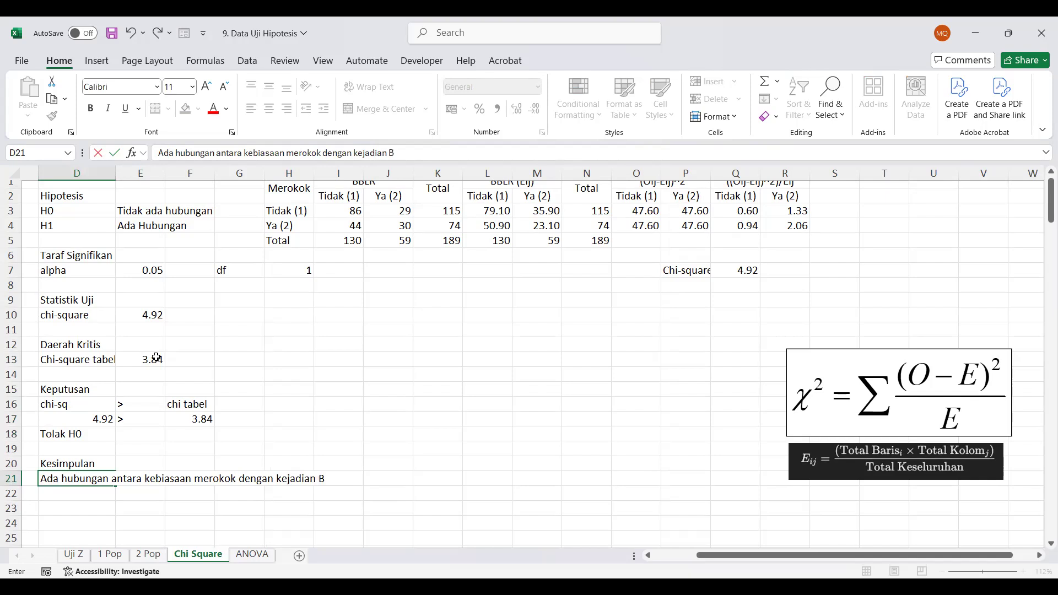
pyautogui.write('BLR')
pyautogui.press('Return')
# Centre the contents of the comparison cells D16:F17 horizontally
pyautogui.click(81, 404)
pyautogui.moveTo(122, 403); pyautogui.dragTo(210, 422)
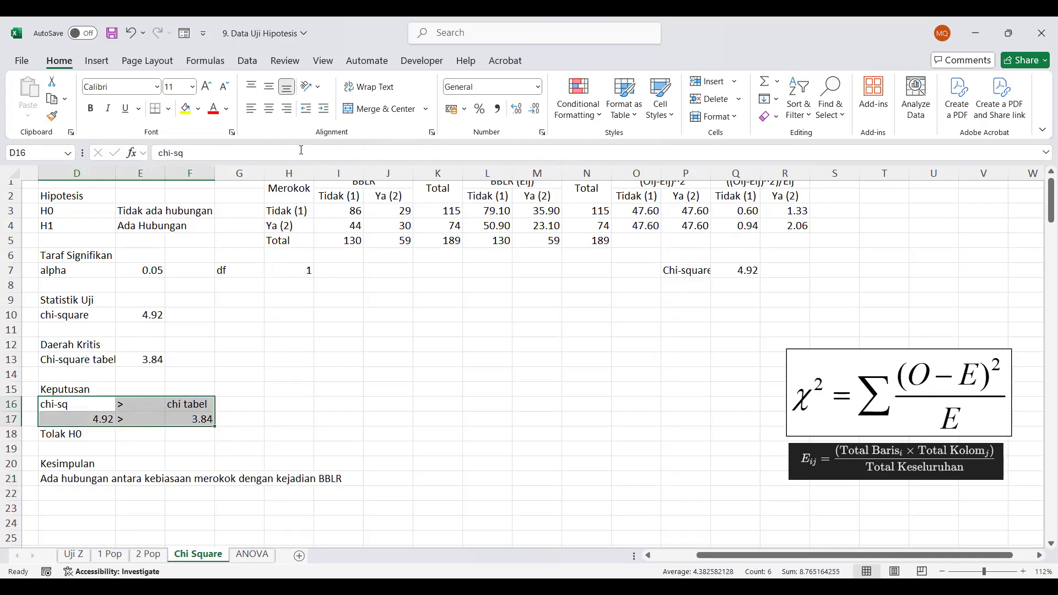
pyautogui.click(269, 110)
pyautogui.click(319, 390)
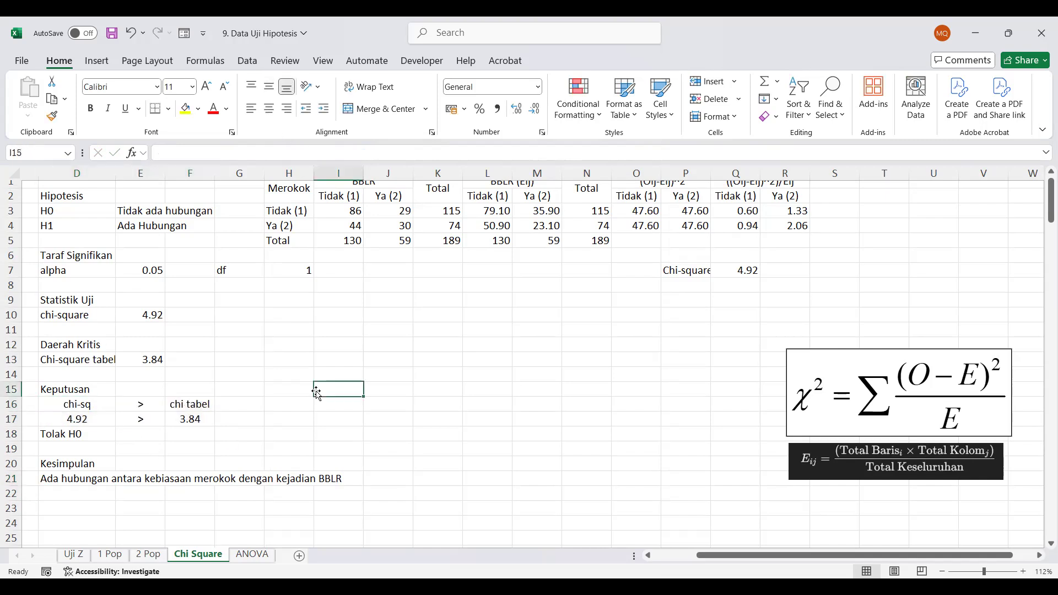
# Widen column P slightly so that the Chi-square label in P7 fits
pyautogui.scroll(1, 386, 410)
pyautogui.hscroll(-3, 386, 410)
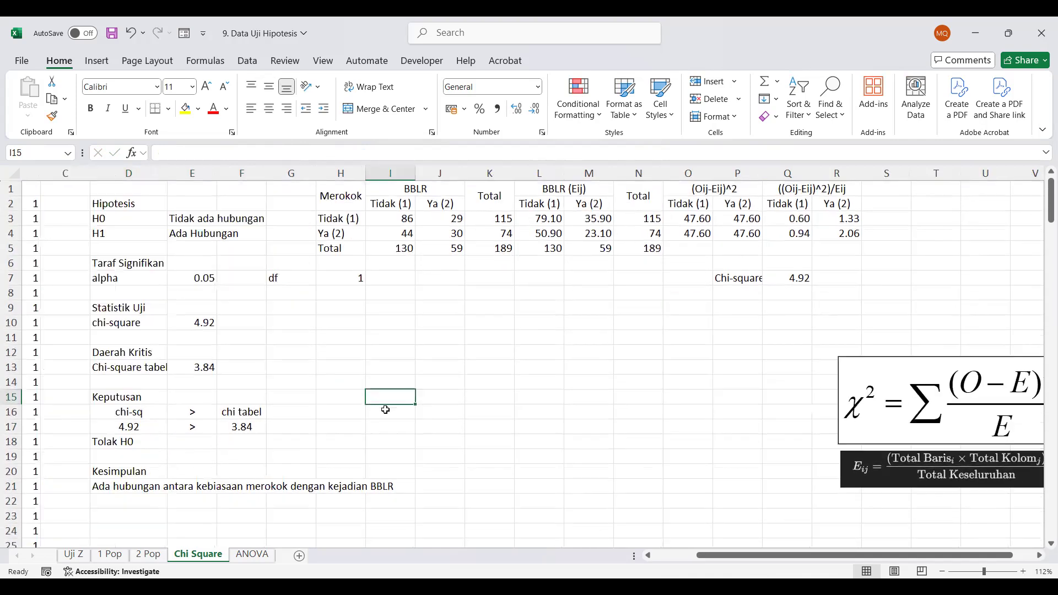
pyautogui.hscroll(-1, 385, 410)
pyautogui.hscroll(2, 385, 410)
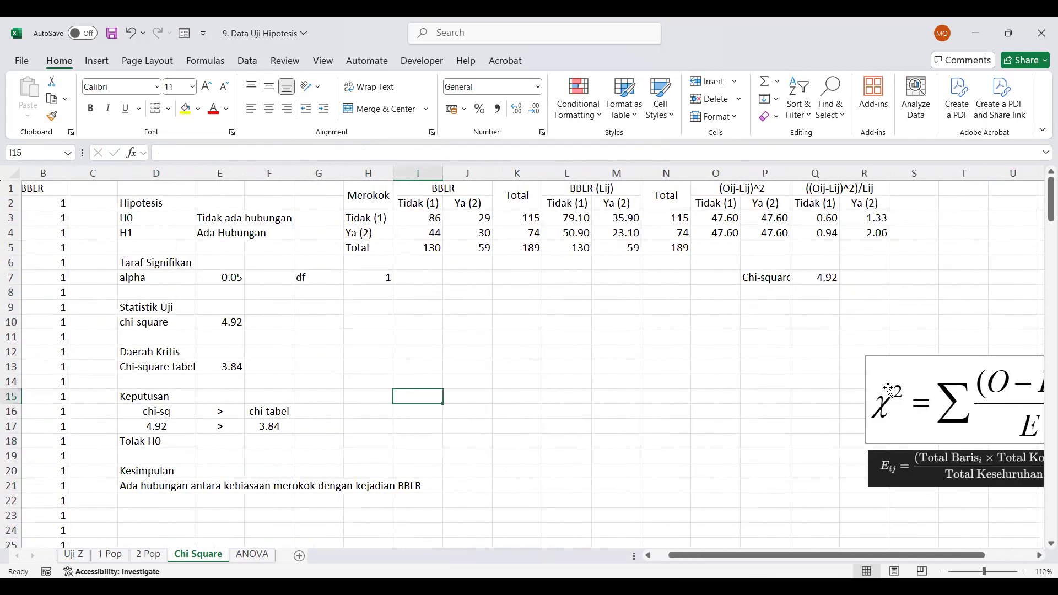
pyautogui.moveTo(790, 173); pyautogui.dragTo(796, 173)
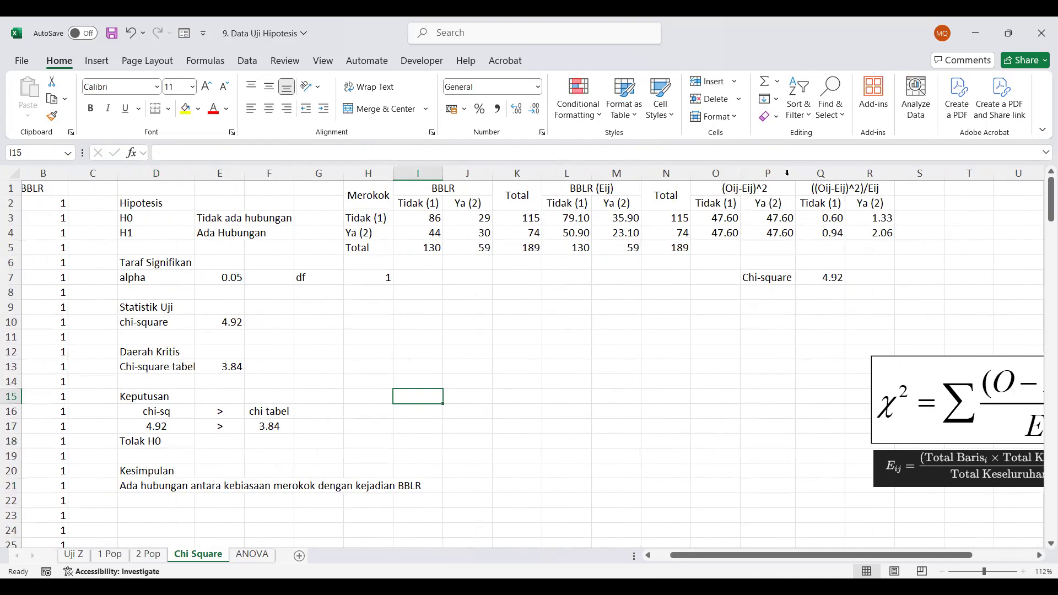
pyautogui.click(762, 392)
pyautogui.hscroll(-3, 485, 396)
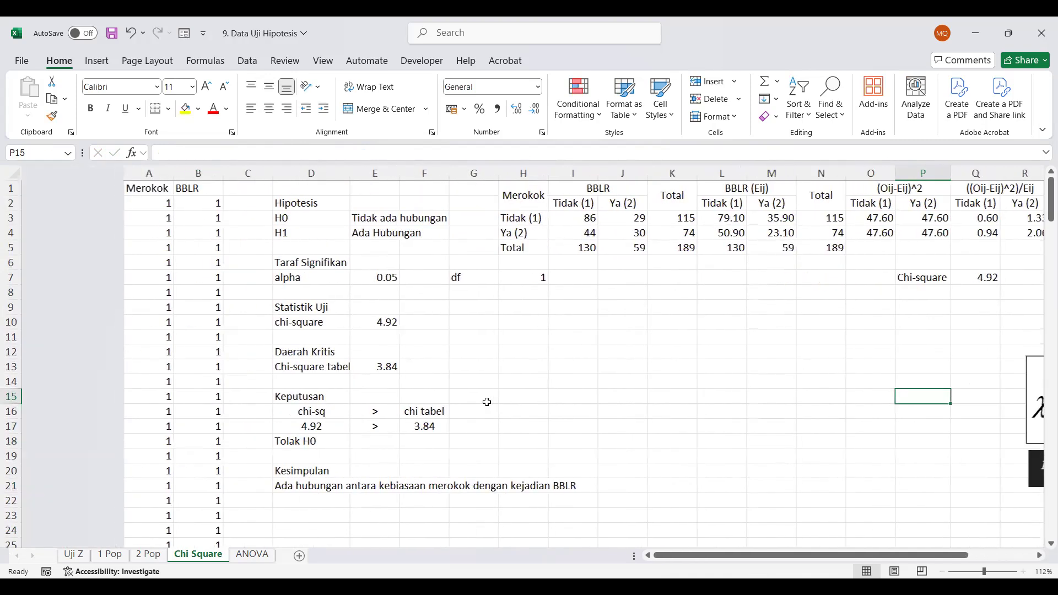
# Copy the Merokok and BBLR data values in A2:B190
pyautogui.moveTo(55, 203); pyautogui.dragTo(84, 204)
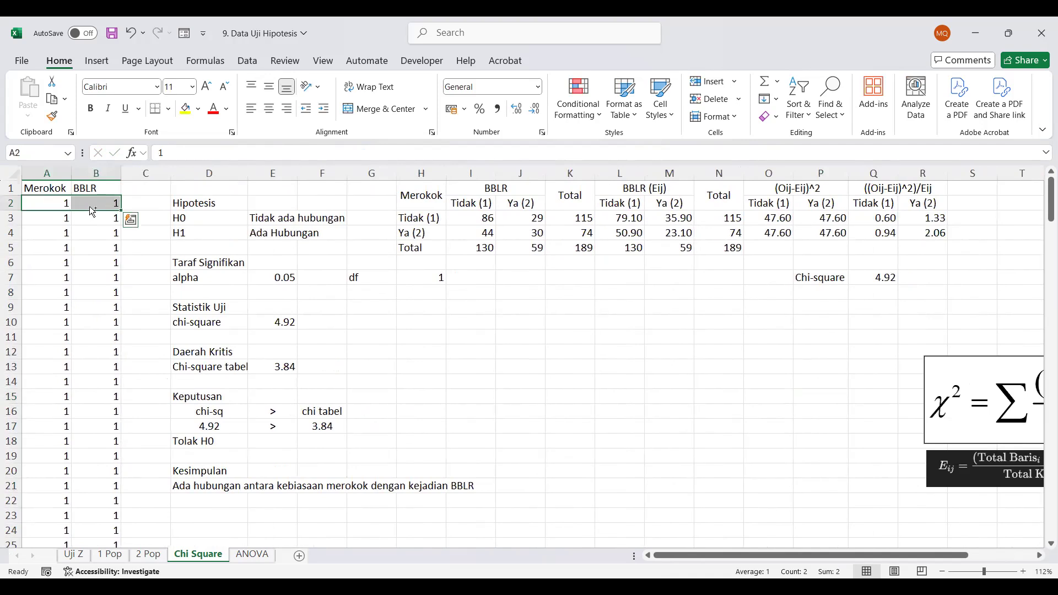
pyautogui.hotkey('ctrl', 'shift', 'Down')
pyautogui.hotkey('ctrl', 'c')
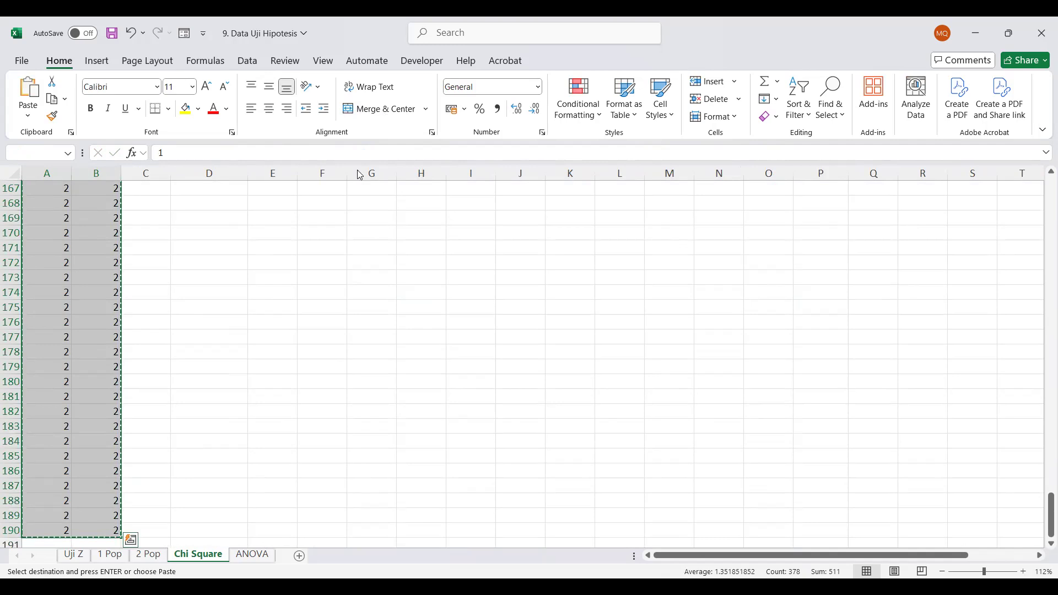
pyautogui.hotkey('alt', 'Tab')
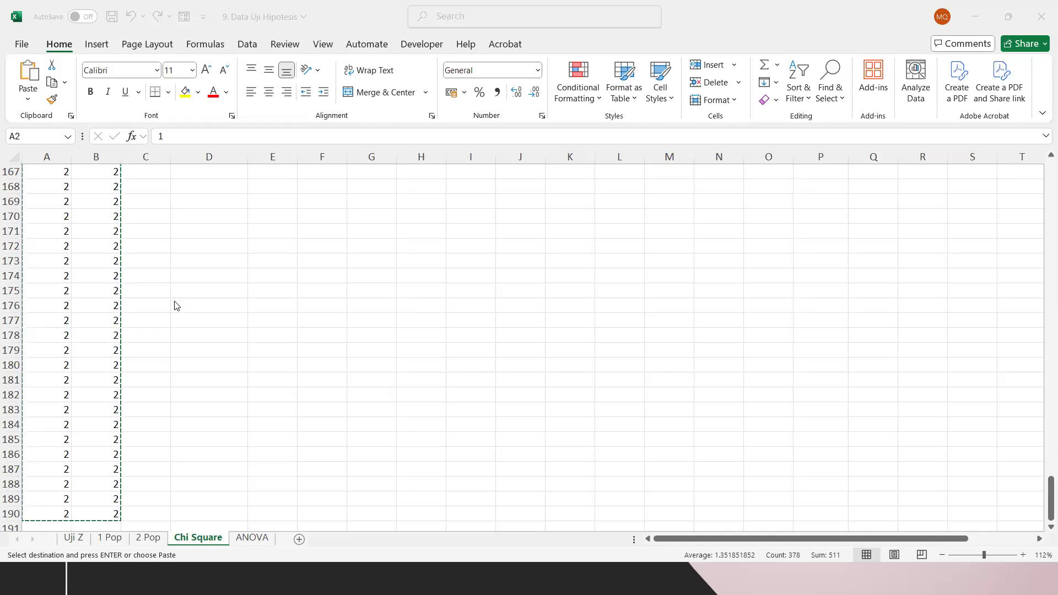
pyautogui.press('Escape')
pyautogui.scroll(20, 173, 302)
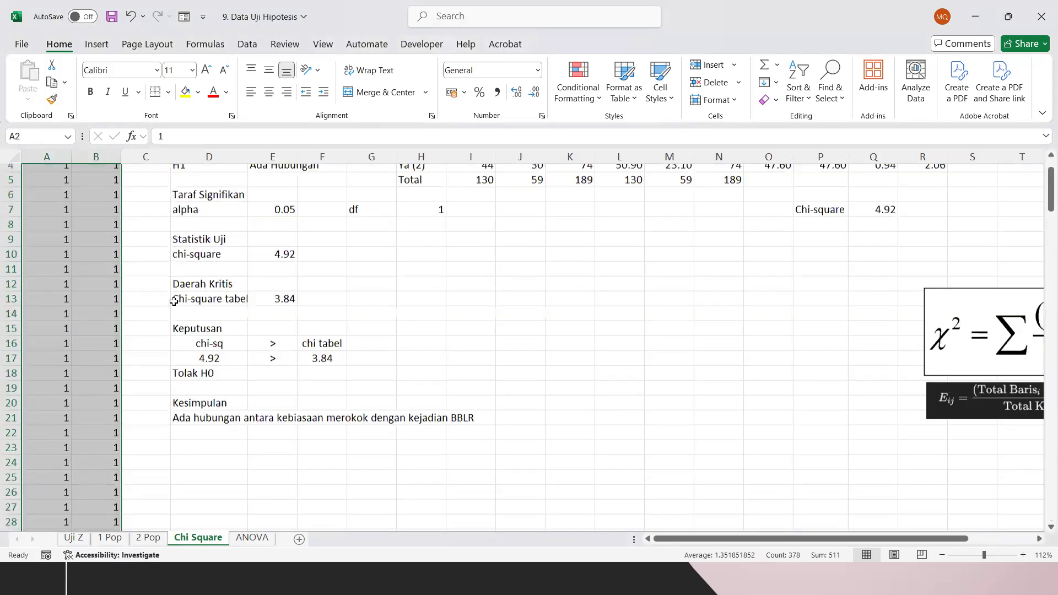
pyautogui.scroll(1, 174, 302)
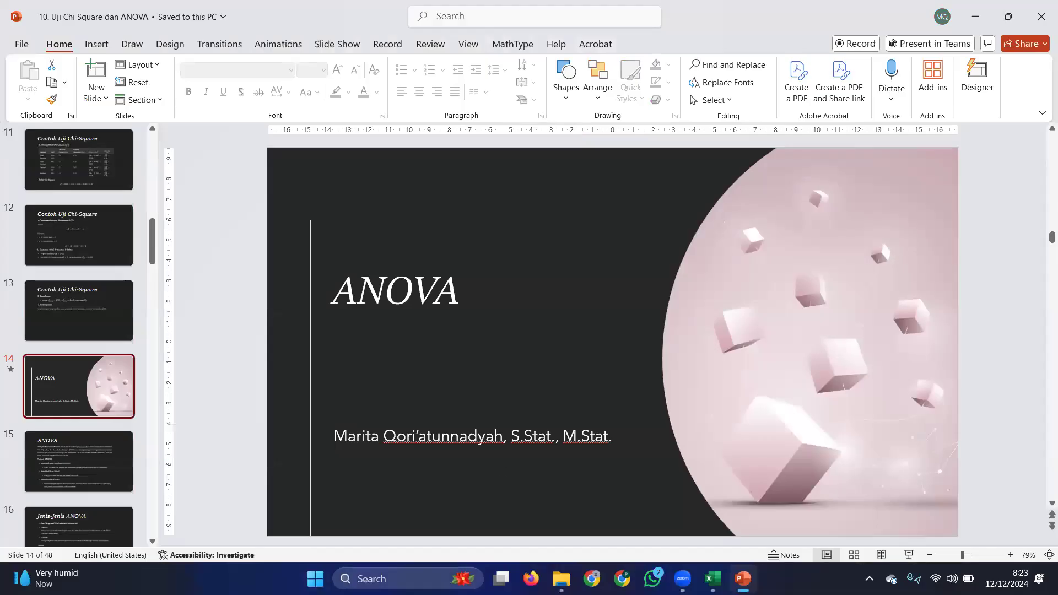
# Launch IBM SPSS Statistics 22 and dismiss its startup dialog
pyautogui.press('super')
pyautogui.write('spss')
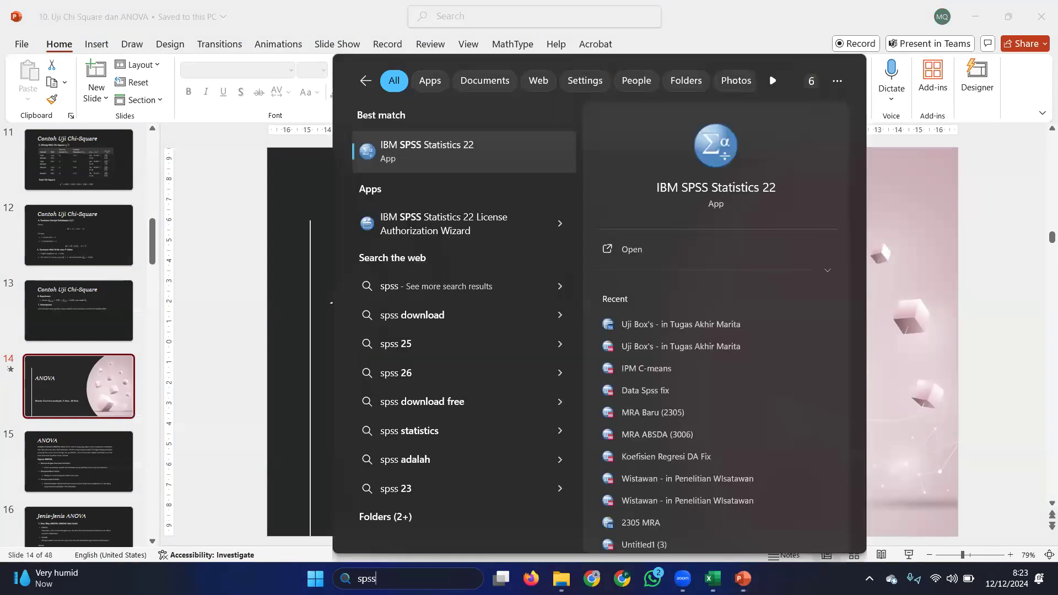
pyautogui.click(461, 155)
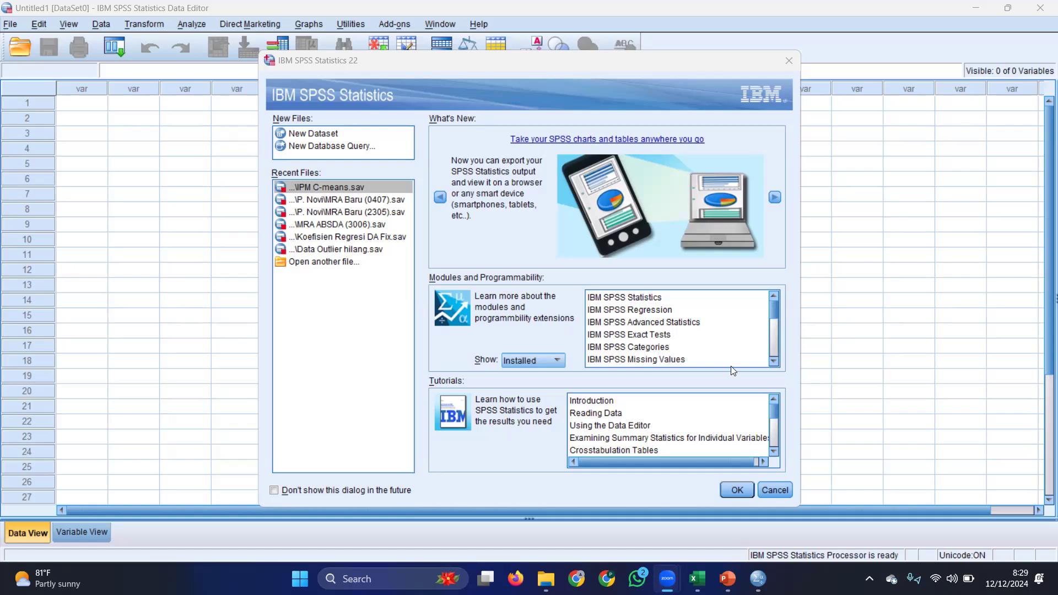
pyautogui.click(762, 489)
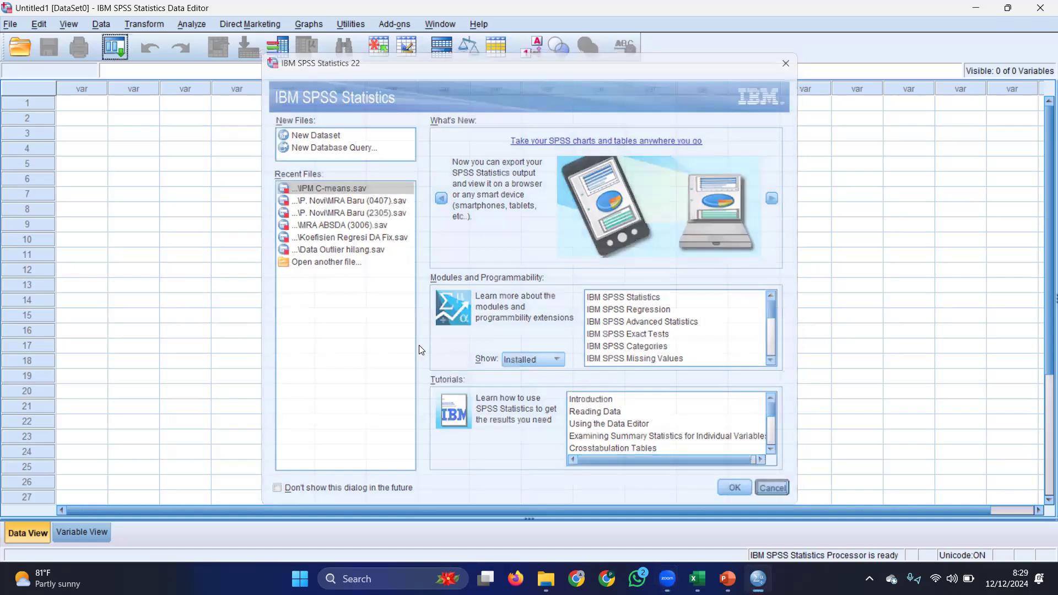
# Paste the Merokok and BBLR values copied from Excel into the SPSS data sheet, starting at row 1 of the first column
pyautogui.hotkey('alt', 'Tab')
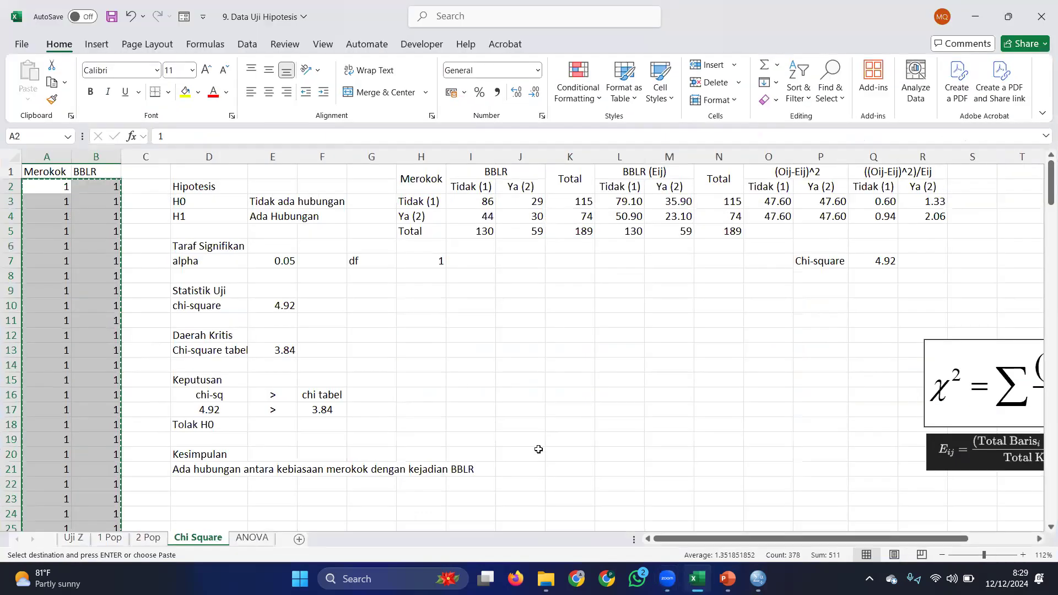
pyautogui.click(758, 579)
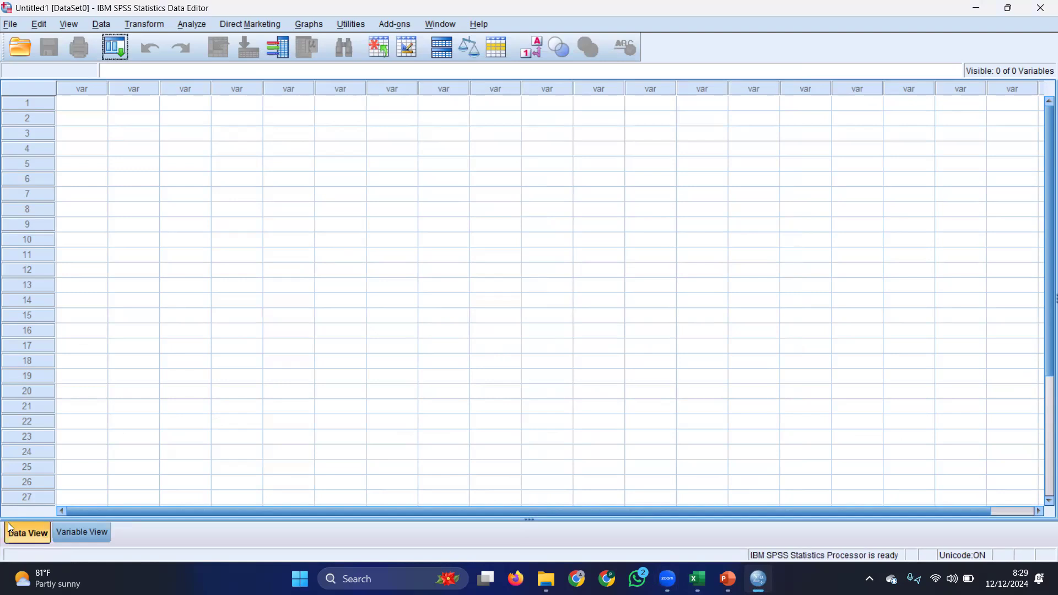
pyautogui.click(67, 107)
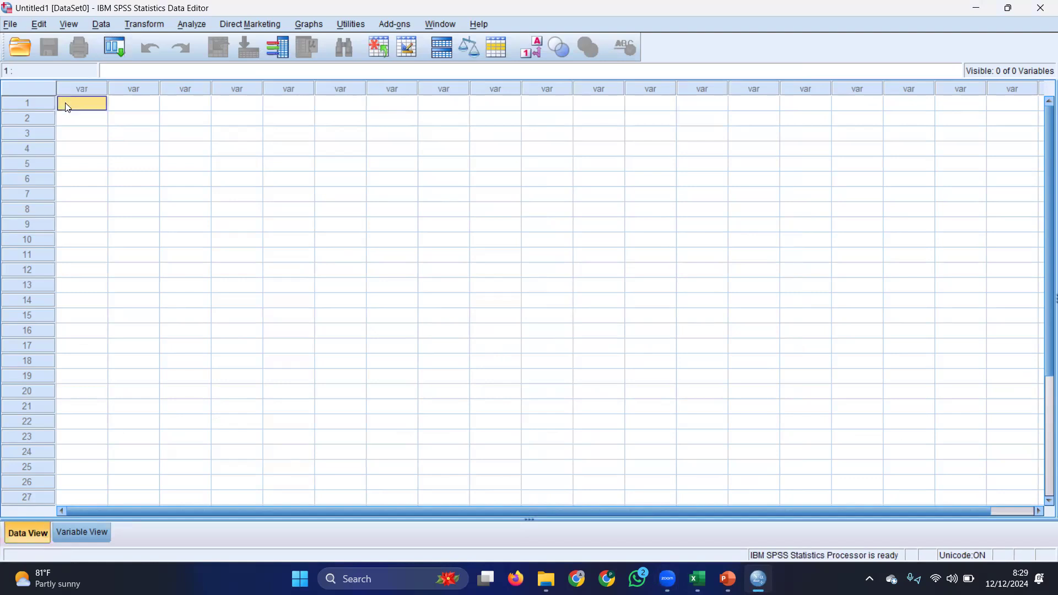
pyautogui.hotkey('ctrl', 'v')
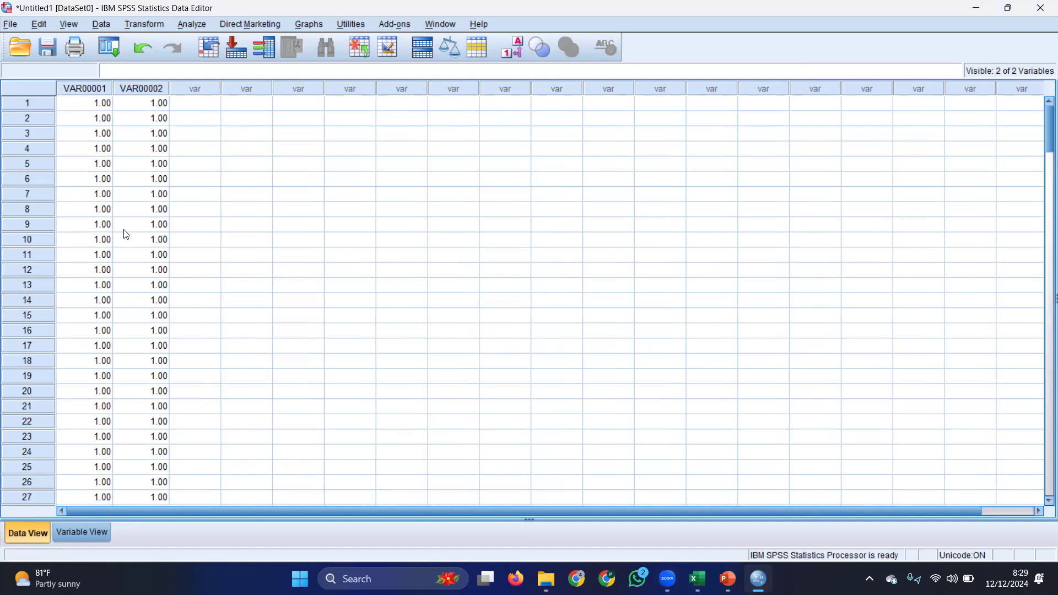
# Rename the variables VAR00001 and VAR00002 as Merokok and BBLR
pyautogui.click(83, 531)
pyautogui.click(88, 85)
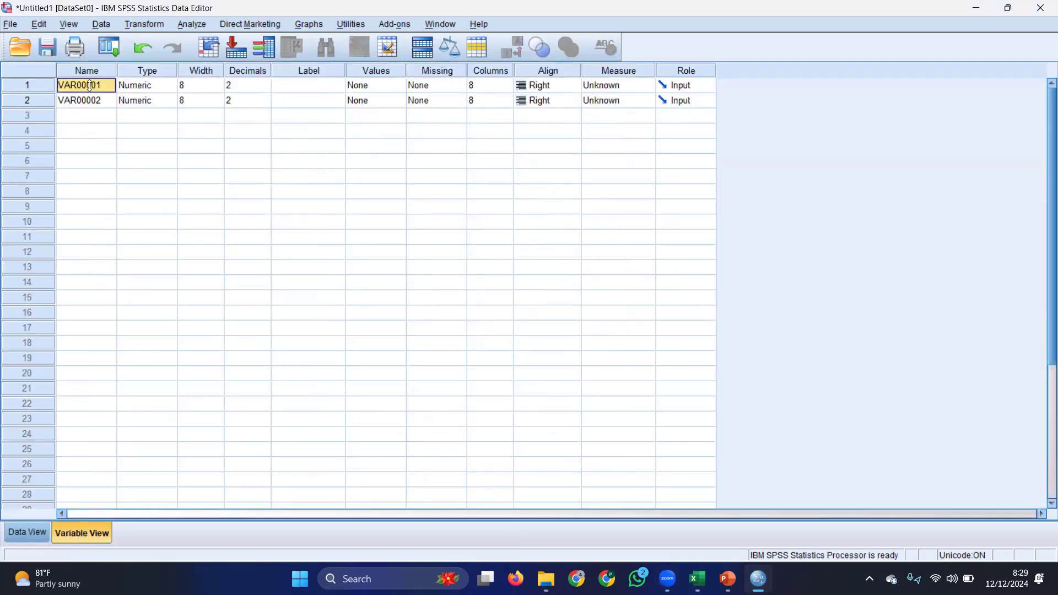
pyautogui.write('Merok')
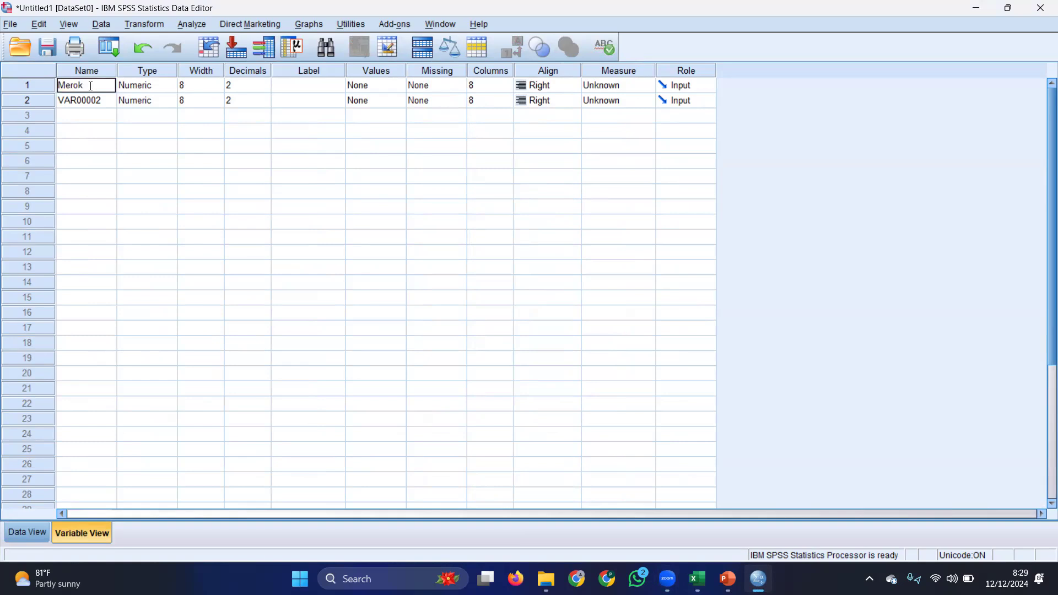
pyautogui.write('BBLR')
pyautogui.press('Tab')
pyautogui.press('Tab')
pyautogui.press('Tab')
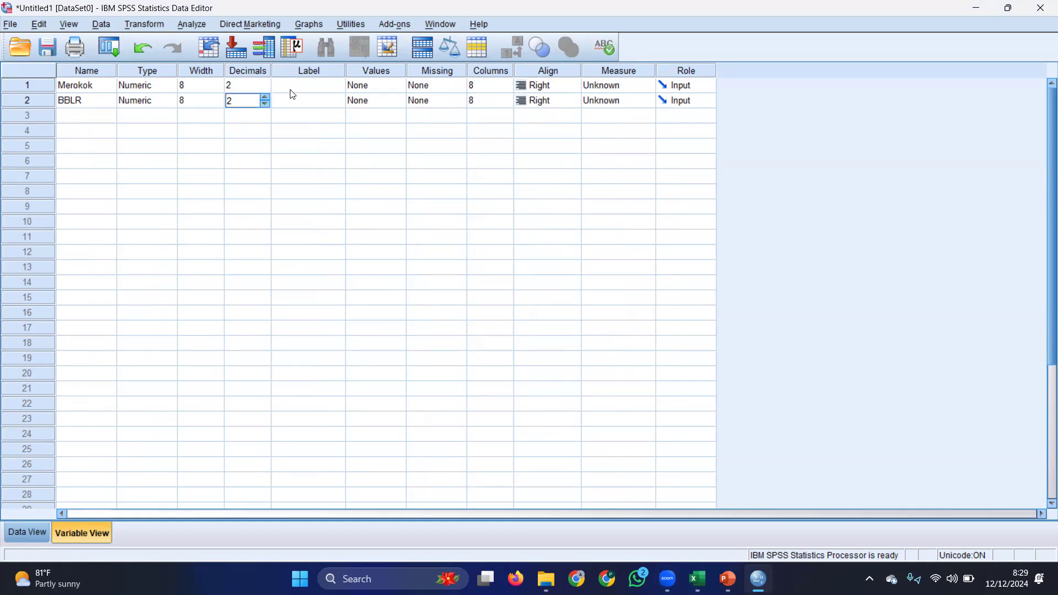
# Set the decimals of the Merokok and BBLR variables to 0 and check the values in the data sheet
pyautogui.click(265, 103)
pyautogui.click(266, 104)
pyautogui.click(267, 88)
pyautogui.click(267, 87)
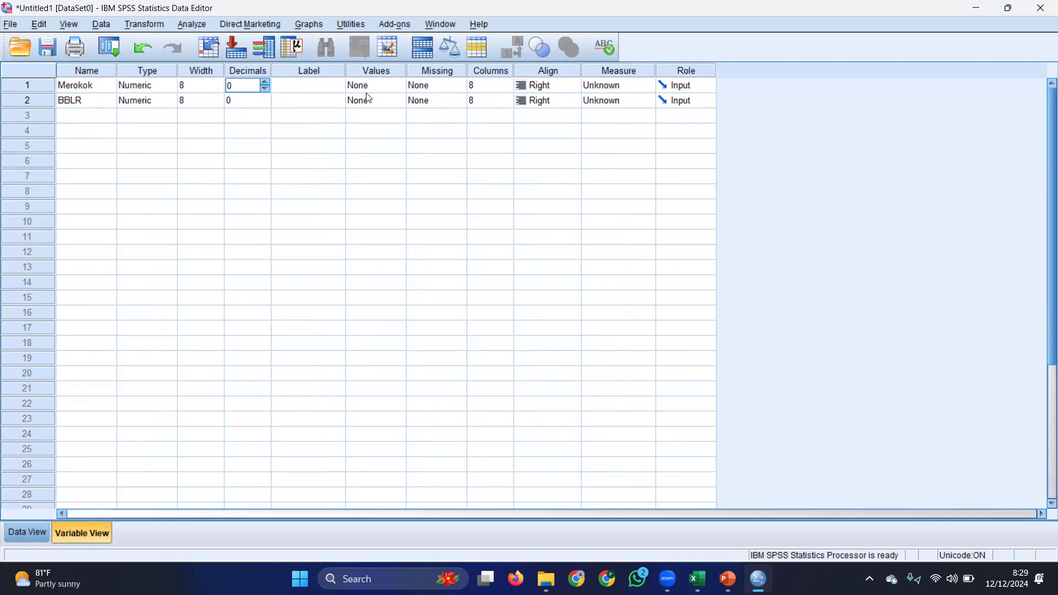
pyautogui.click(35, 536)
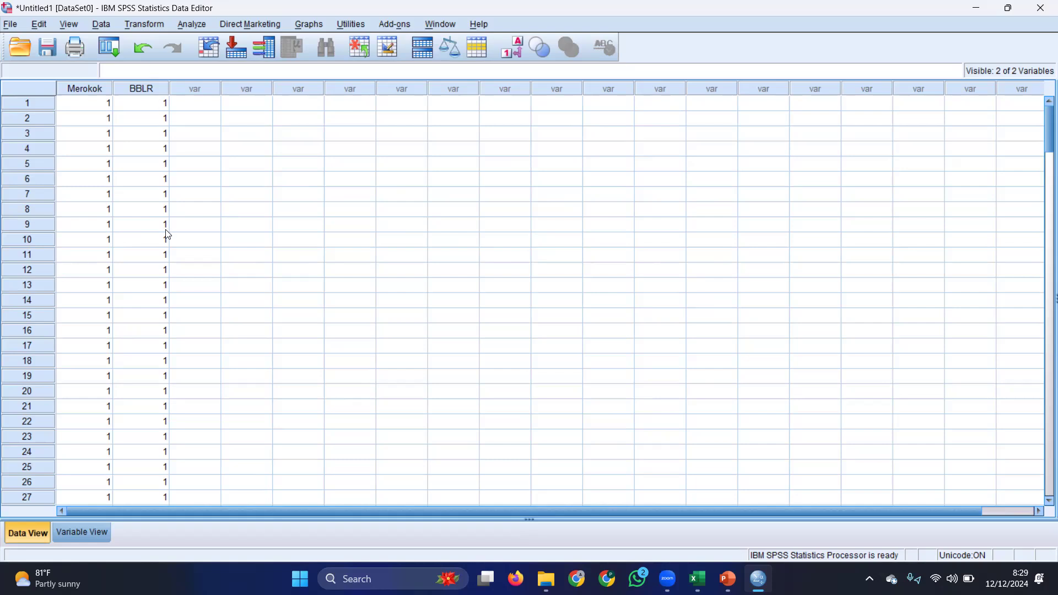
pyautogui.click(92, 532)
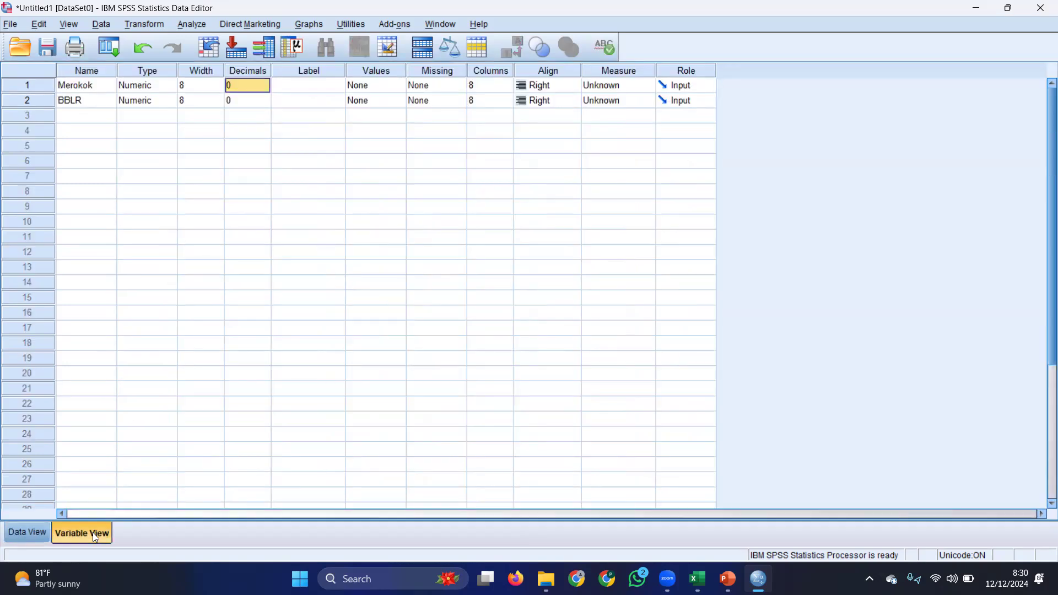
# Define the value labels of the Merokok variable as 1 = Tidak Merokok and 2 = Merokok
pyautogui.doubleClick(395, 89)
pyautogui.write('1T')
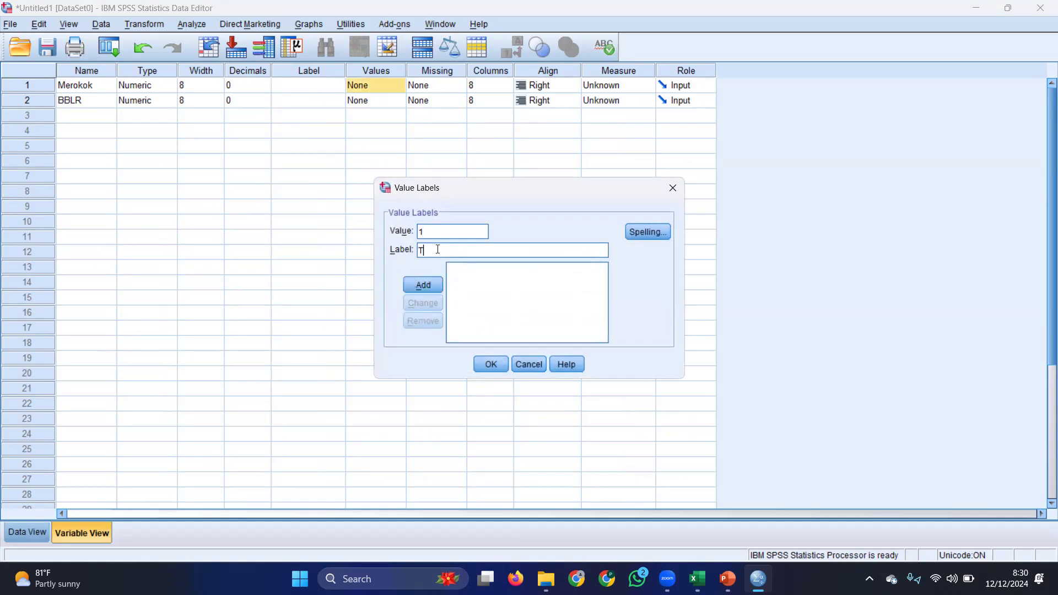
pyautogui.write('idak Merokok')
pyautogui.click(434, 284)
pyautogui.write('2')
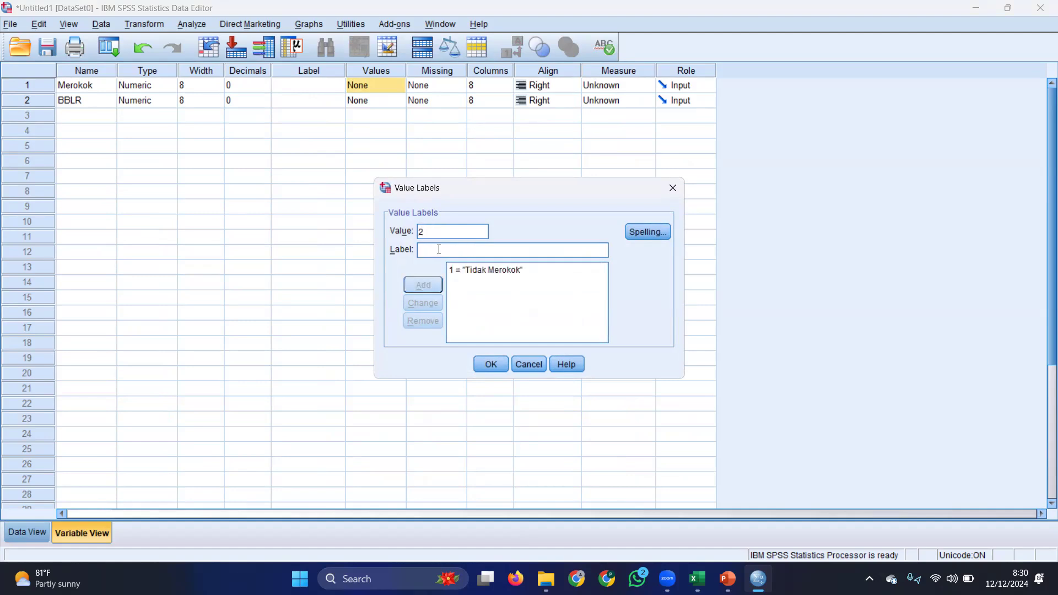
pyautogui.write('Merokok')
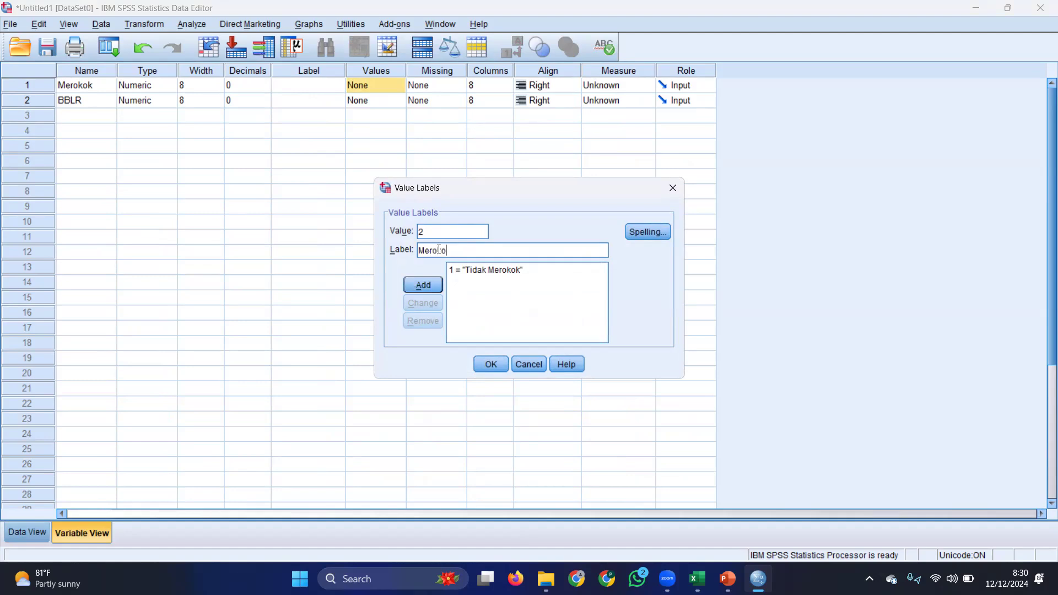
pyautogui.click(431, 284)
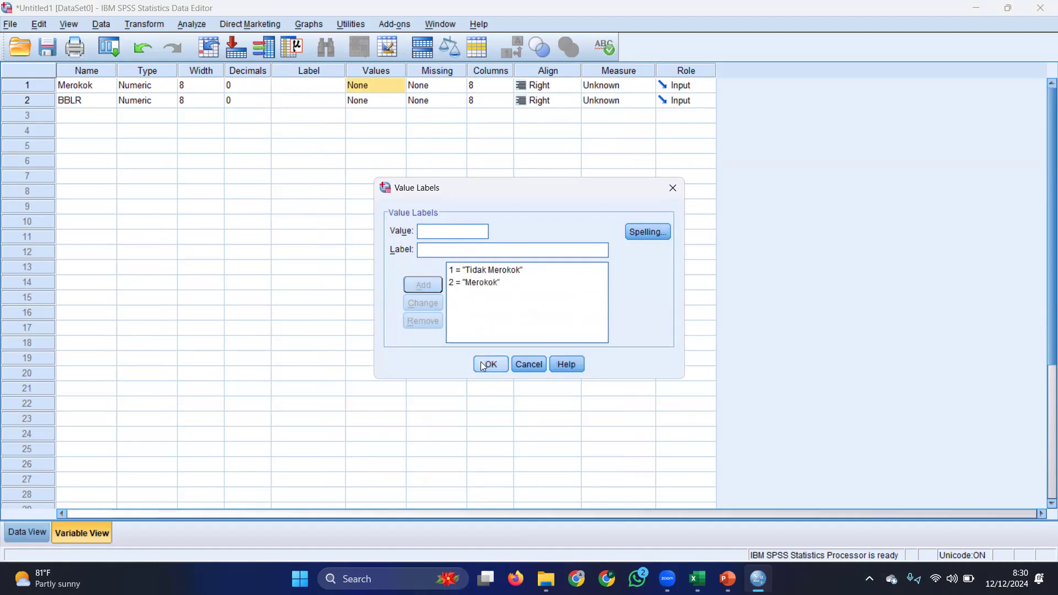
pyautogui.click(483, 363)
# Define the value labels of the BBLR variable as 1 = Tidak BBLR and 2 = BBLR
pyautogui.click(395, 101)
pyautogui.click(398, 102)
pyautogui.write('1')
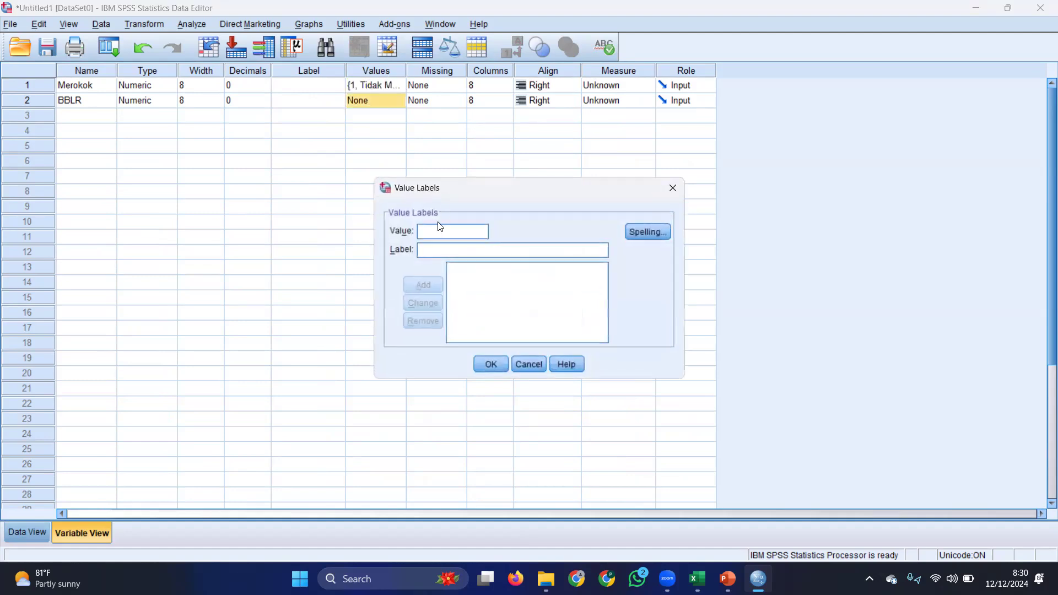
pyautogui.click(436, 248)
pyautogui.write('T')
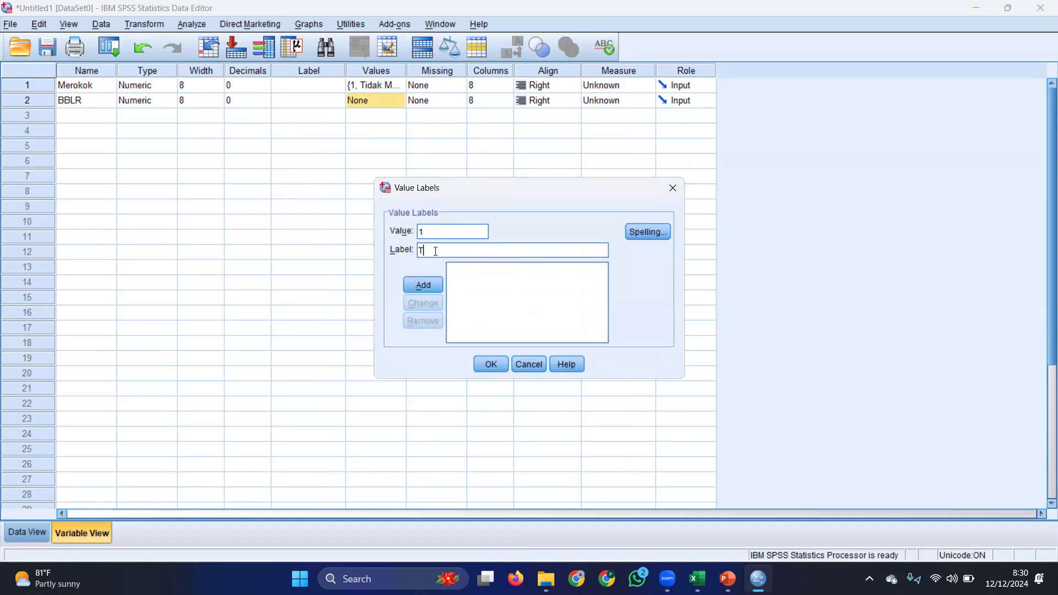
pyautogui.write('idak BBLR')
pyautogui.click(428, 284)
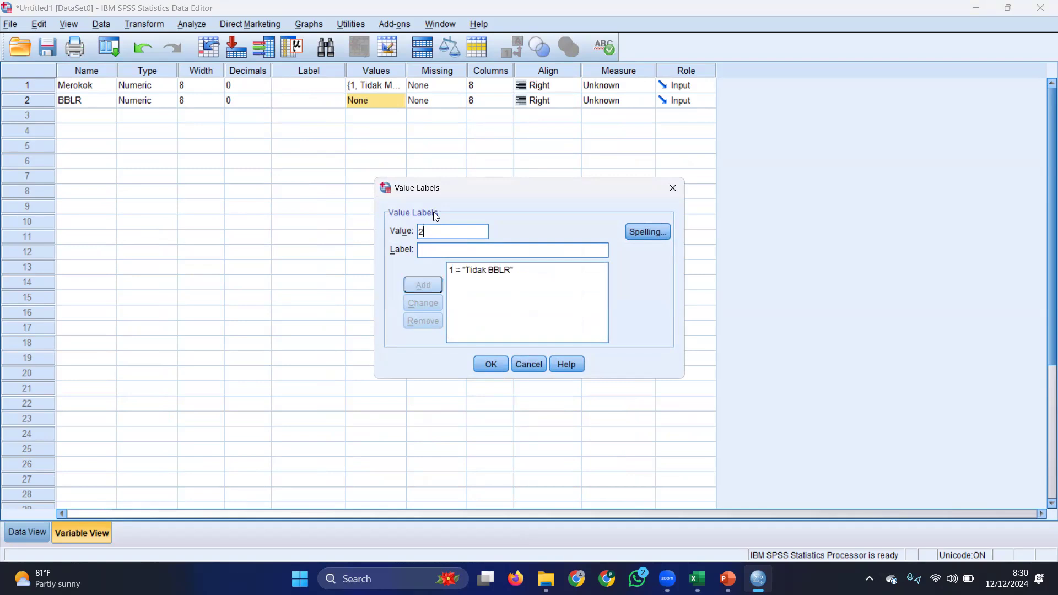
pyautogui.write('BBLR')
pyautogui.click(427, 287)
pyautogui.click(492, 364)
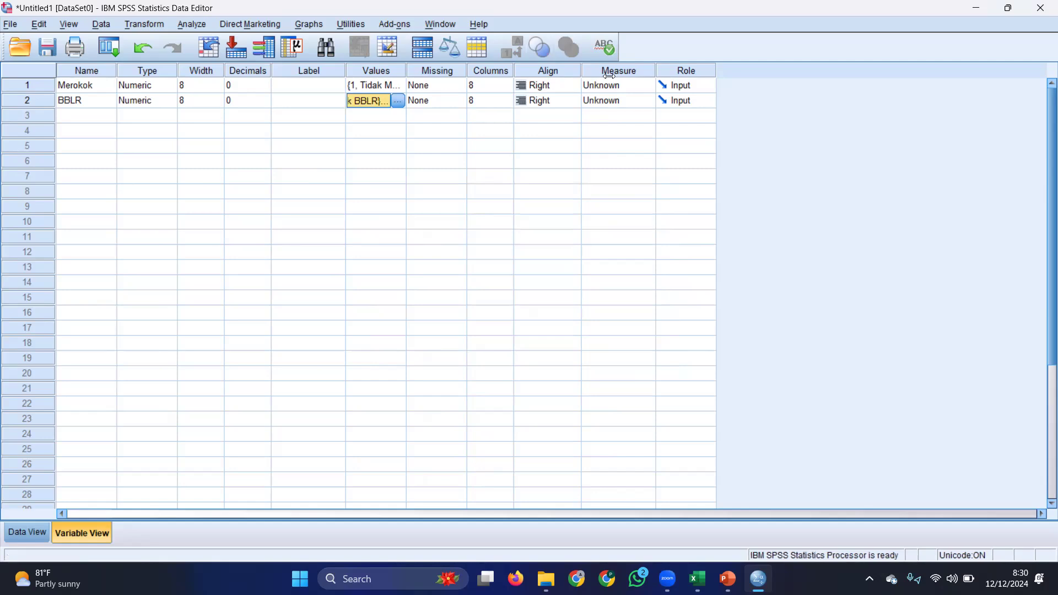
# Set the measurement level of both Merokok and BBLR to Ordinal
pyautogui.click(645, 84)
pyautogui.click(627, 114)
pyautogui.click(640, 101)
pyautogui.click(635, 126)
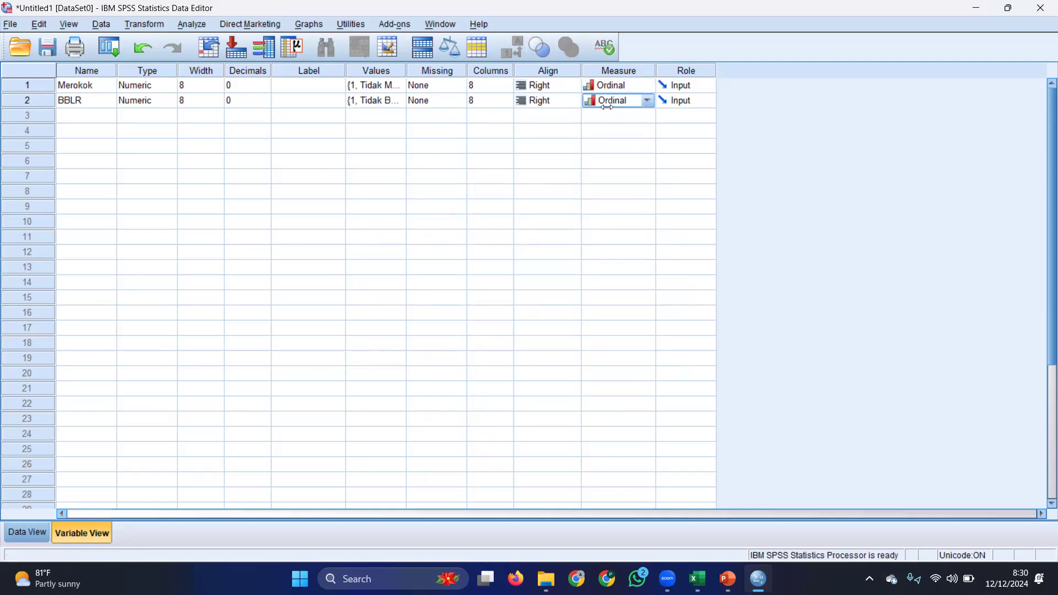
pyautogui.click(642, 84)
pyautogui.click(630, 115)
# Set the measurement level of both Merokok and BBLR to Nominal
pyautogui.click(635, 83)
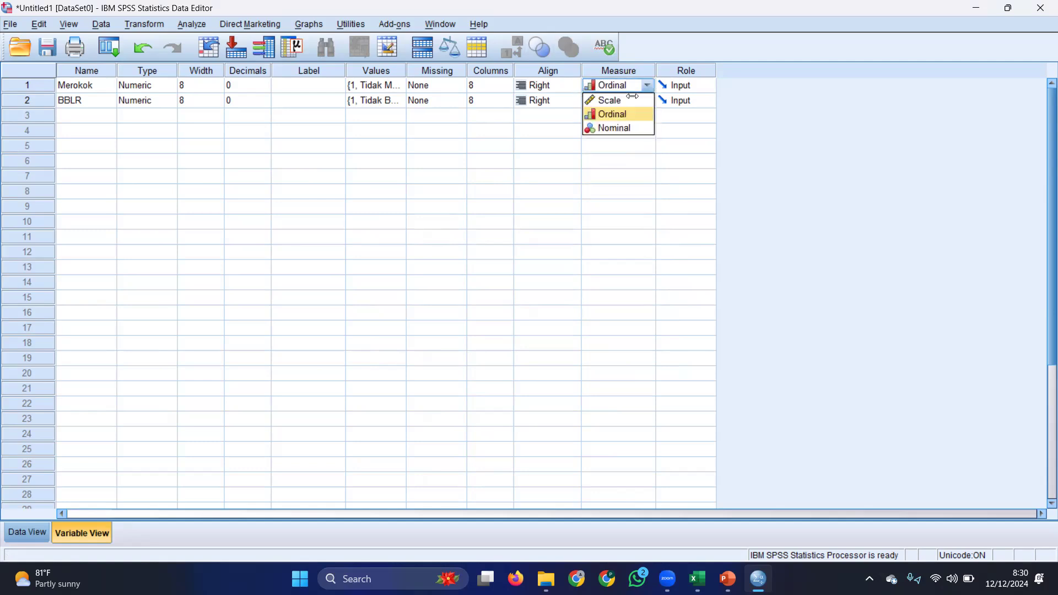
pyautogui.click(623, 128)
pyautogui.click(630, 100)
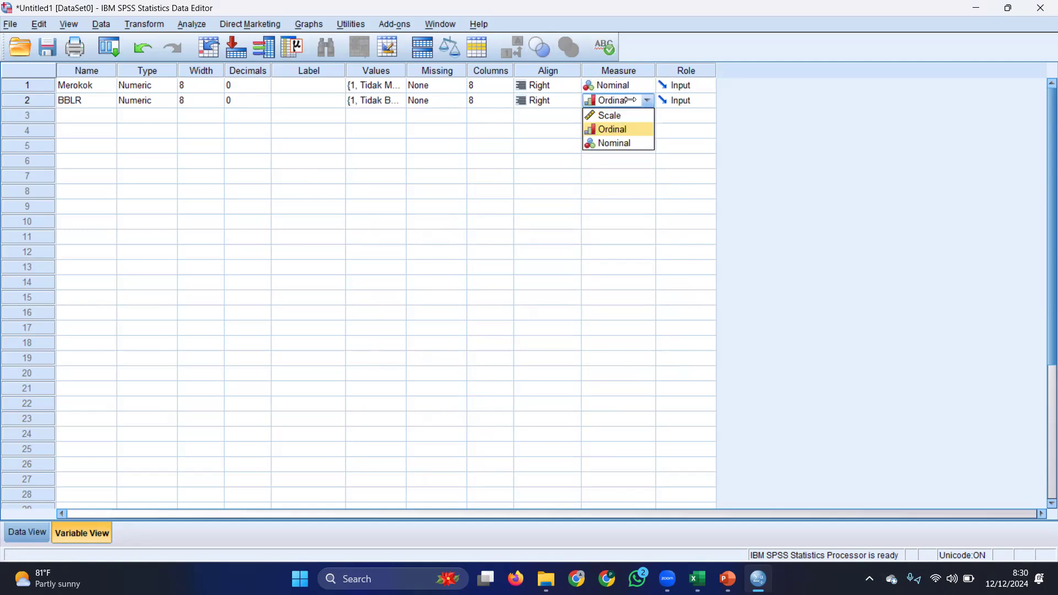
pyautogui.click(618, 142)
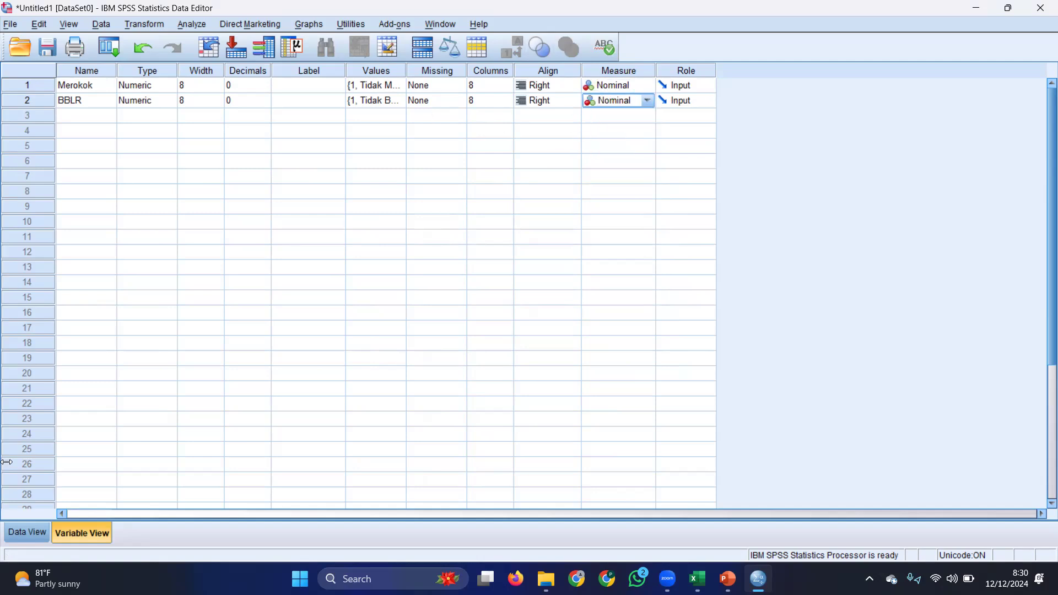
# Set up a Crosstabs analysis with Merokok as the row variable and BBLR as the column variable
pyautogui.click(27, 532)
pyautogui.click(191, 25)
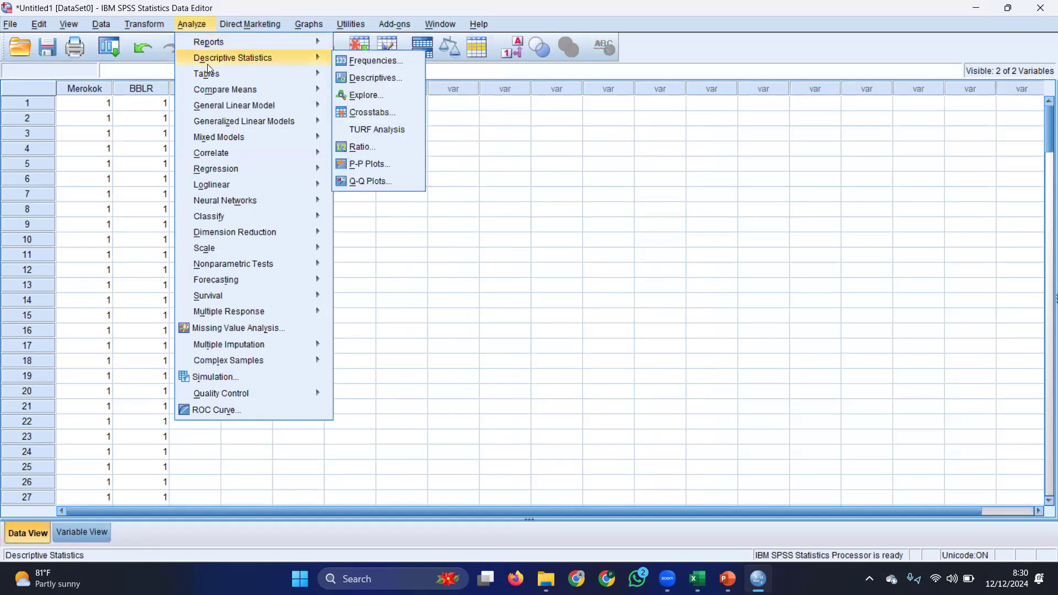
pyautogui.moveTo(215, 75)
pyautogui.click(390, 111)
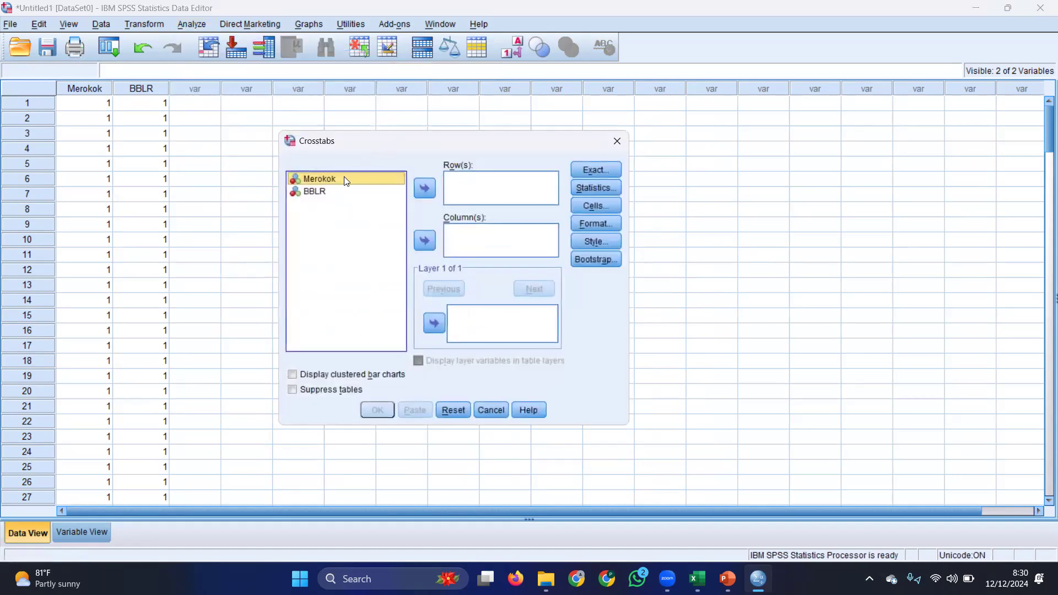
pyautogui.click(425, 188)
pyautogui.click(318, 179)
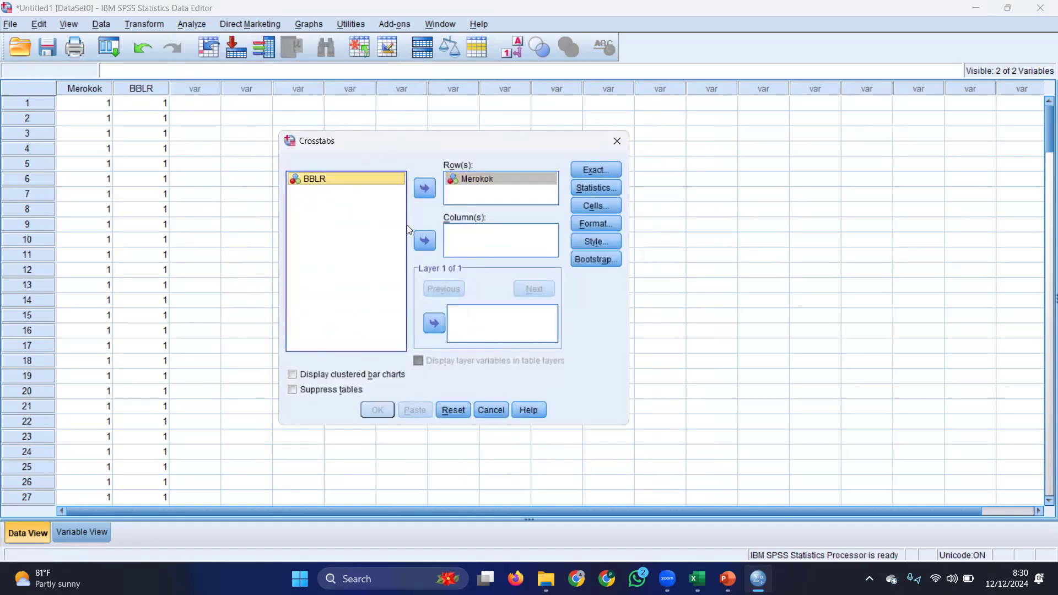
pyautogui.click(425, 241)
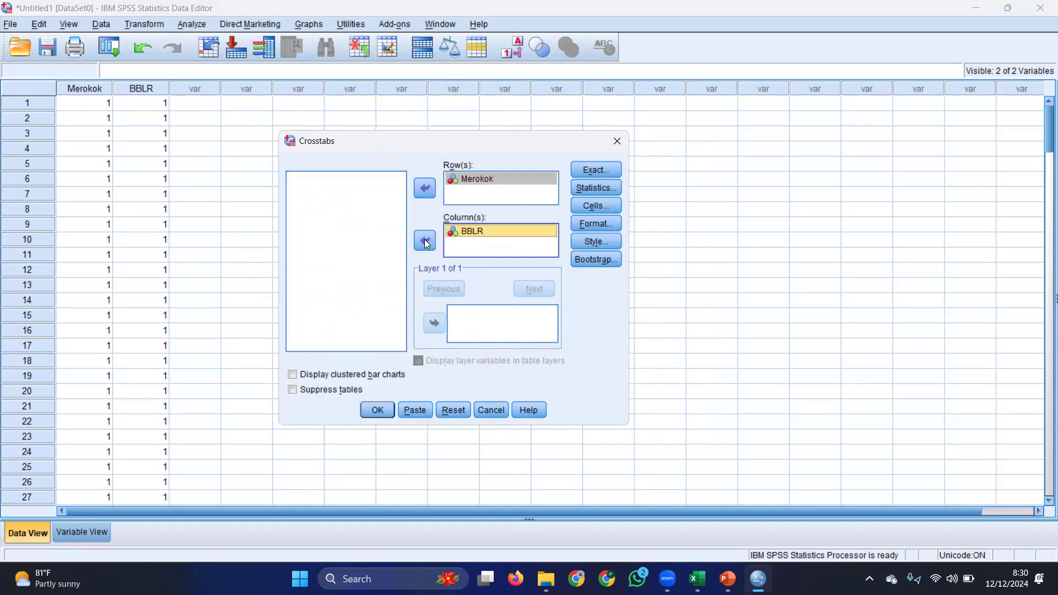
# Include the Chi-square statistic in the crosstab of Merokok and BBLR and run the analysis
pyautogui.click(598, 192)
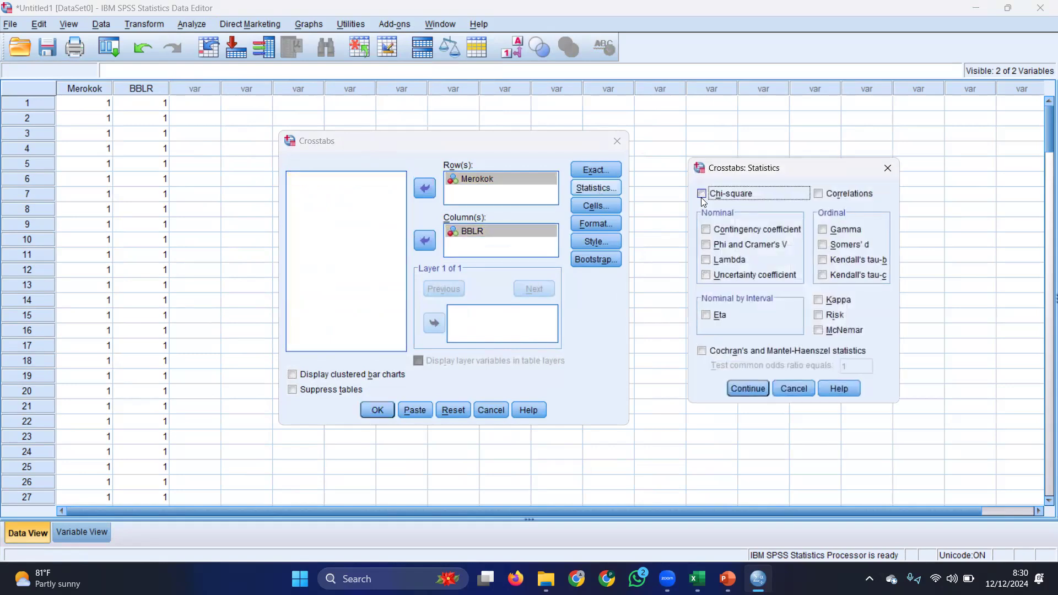
pyautogui.click(749, 386)
pyautogui.click(378, 409)
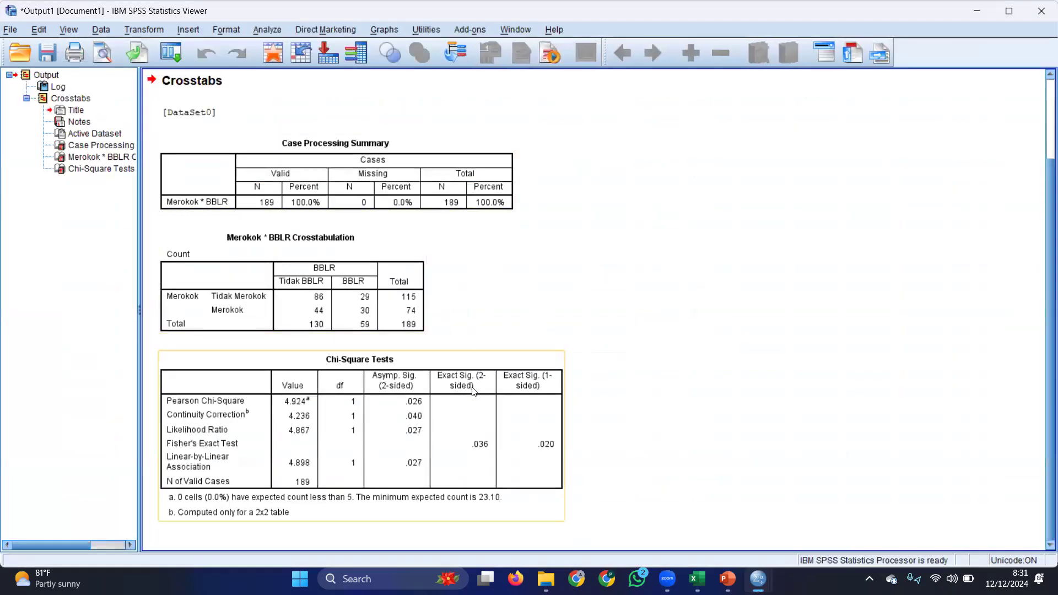
# Examine the Merokok * BBLR crosstabulation and the Chi-Square Tests table in the output
pyautogui.click(359, 300)
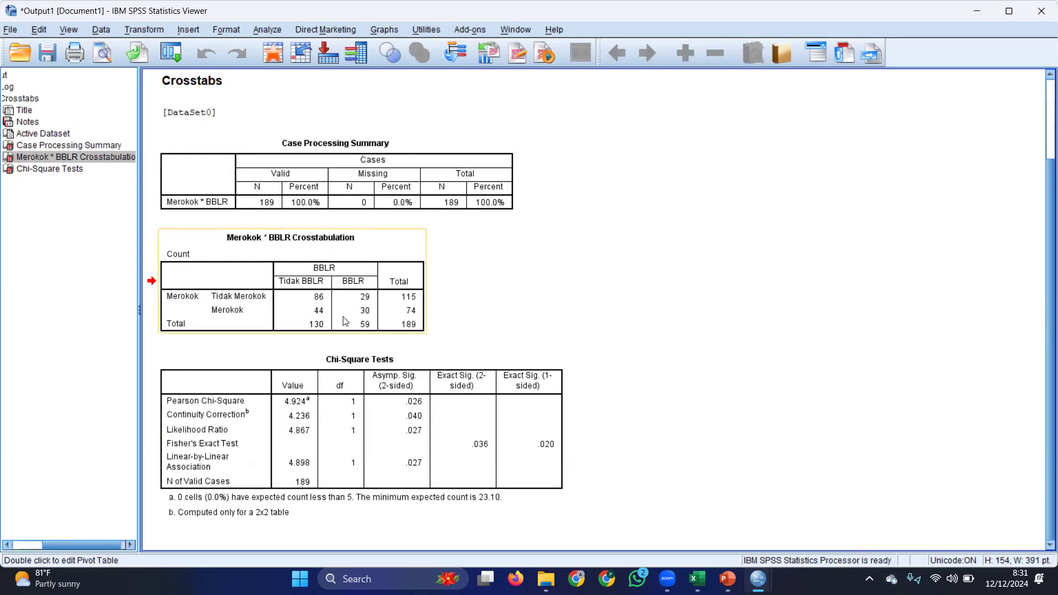
pyautogui.click(407, 432)
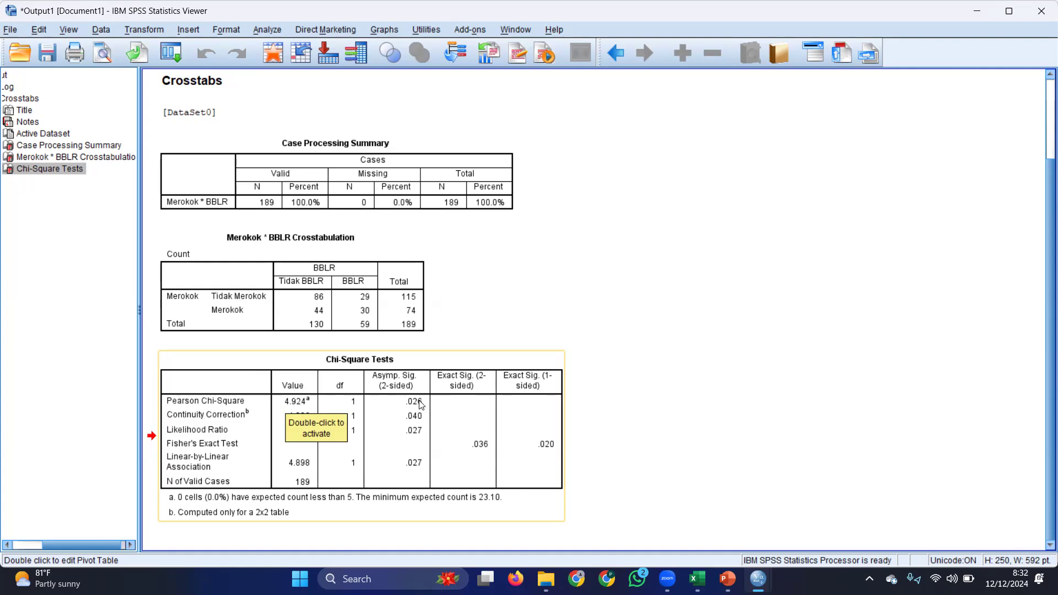
pyautogui.click(942, 7)
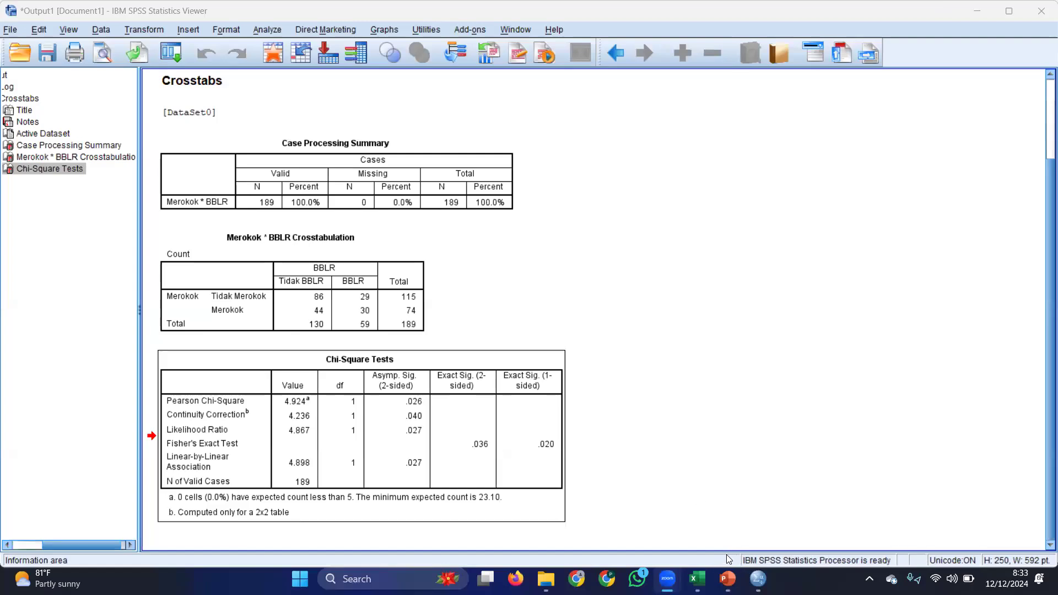
# Switch to the PowerPoint presentation on Chi Square and ANOVA and show the slide explaining the definition and purposes of ANOVA as a slide show
pyautogui.moveTo(727, 578)
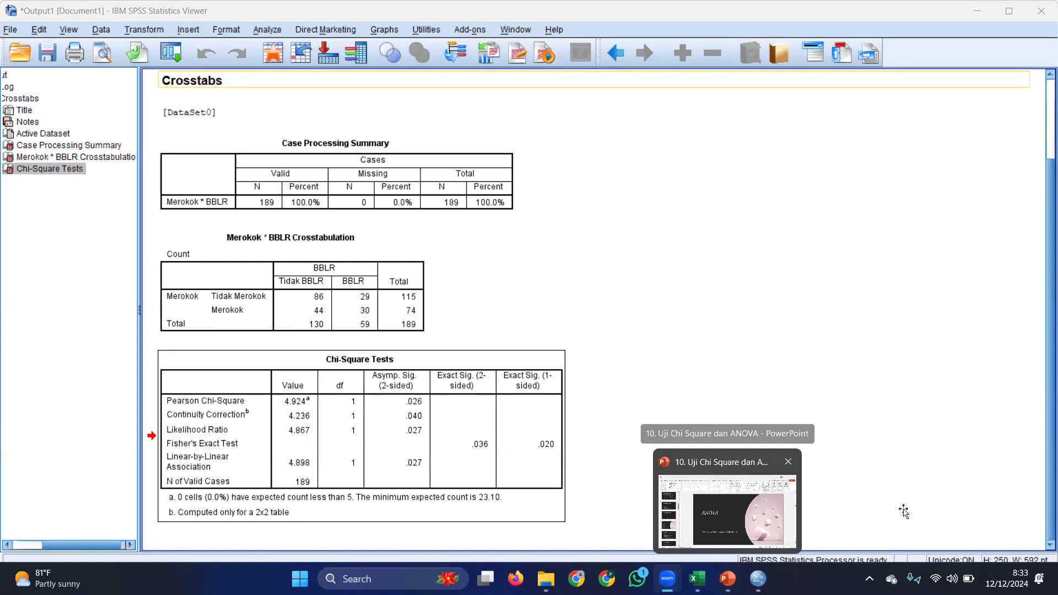
pyautogui.click(906, 571)
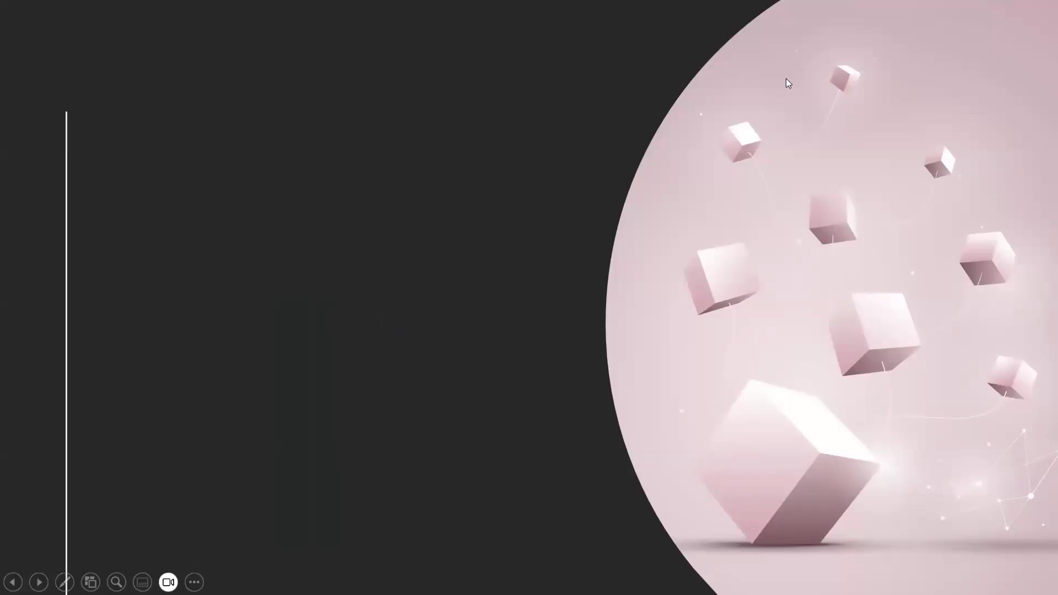
pyautogui.click(686, 397)
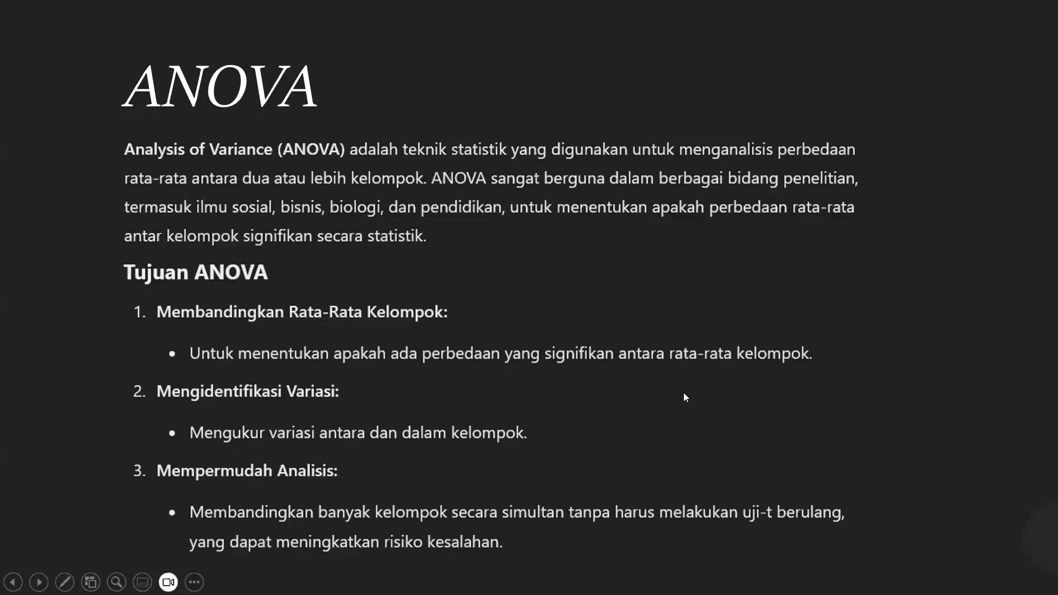
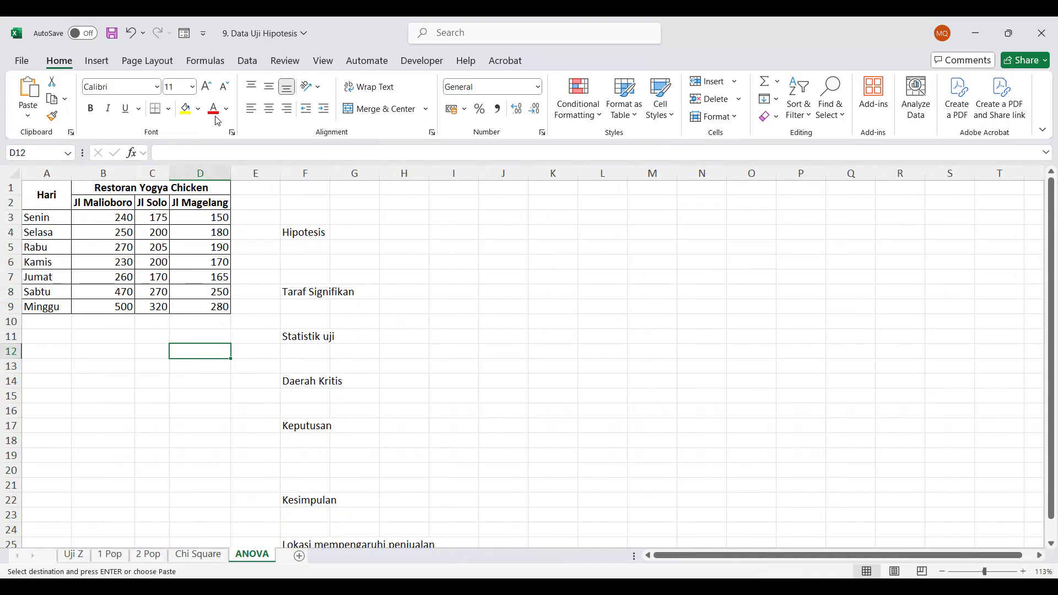
# Open the Anova: Two-Factor Without Replication analysis tool for the restaurant sales data
pyautogui.click(249, 62)
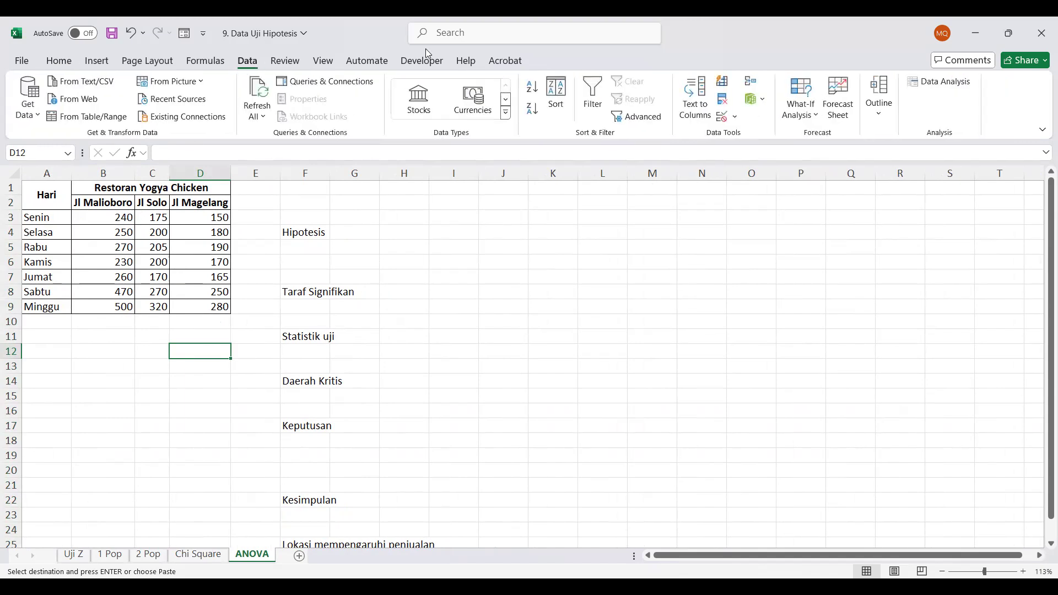
pyautogui.click(940, 82)
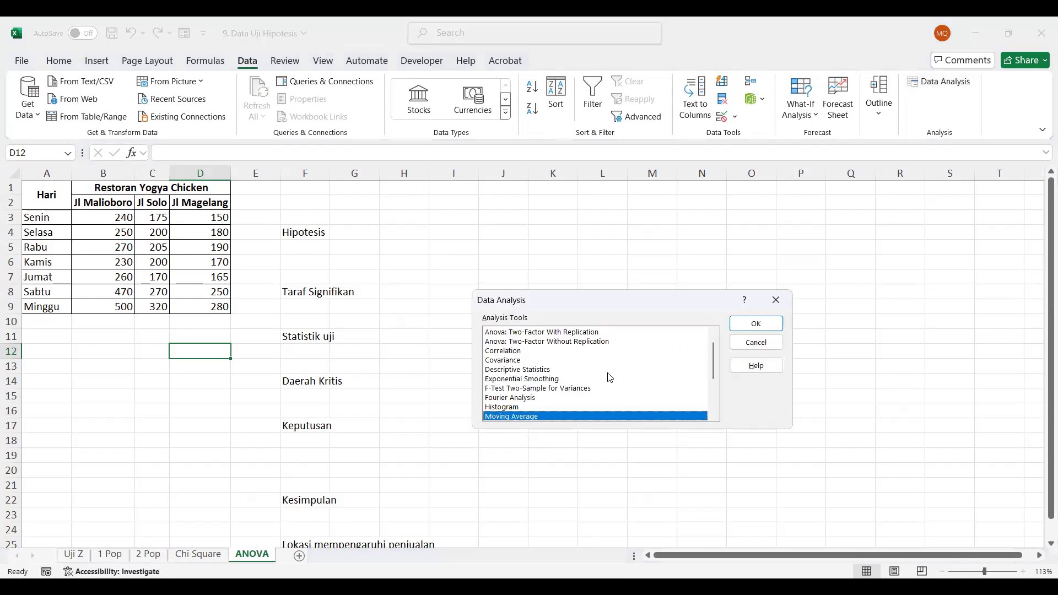
pyautogui.moveTo(715, 351); pyautogui.dragTo(715, 339)
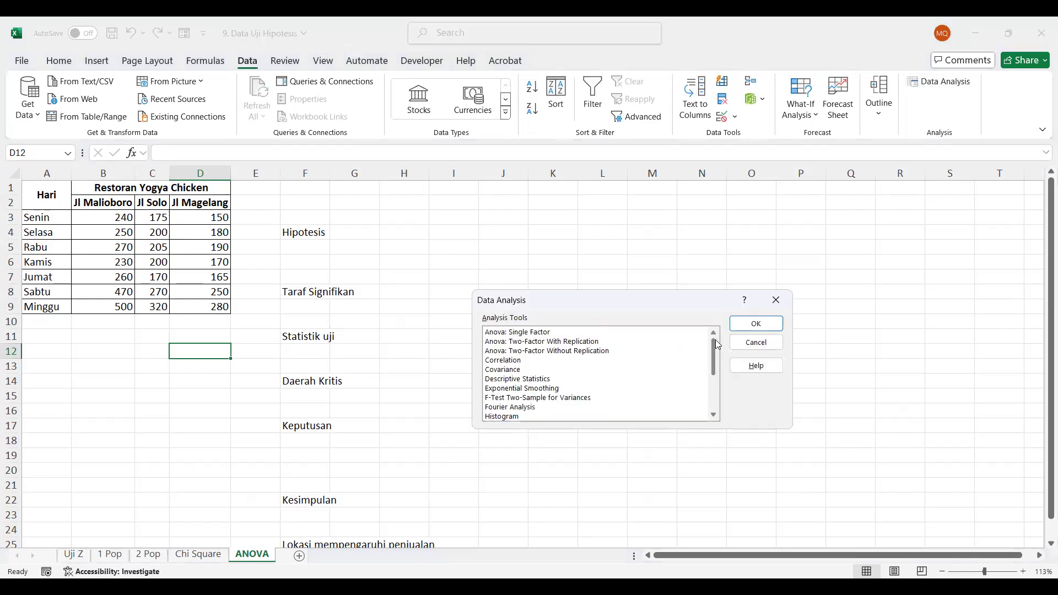
pyautogui.click(529, 352)
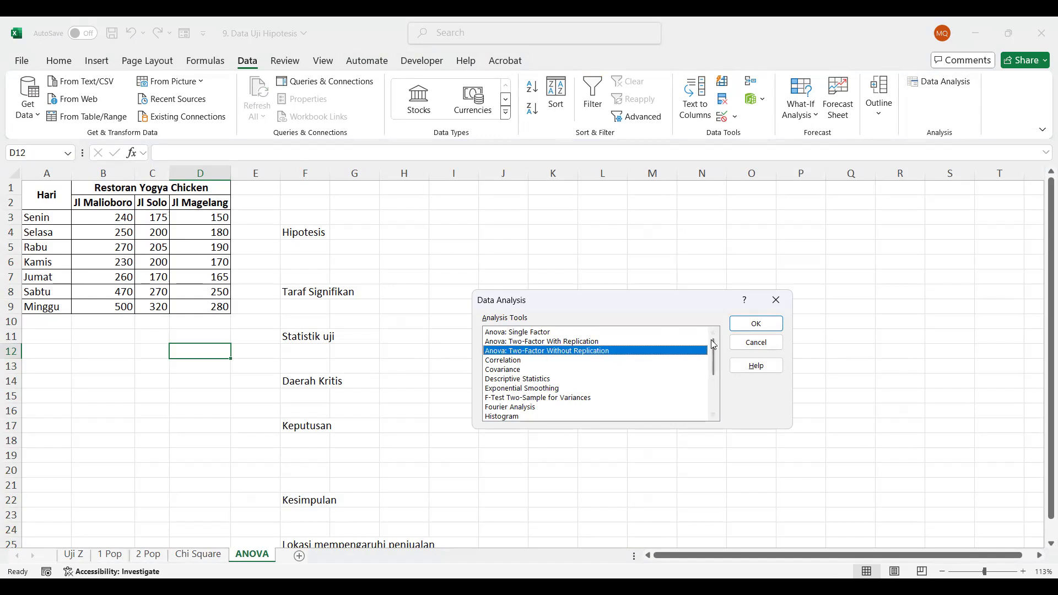
pyautogui.moveTo(713, 345)
pyautogui.mouseDown()
pyautogui.moveTo(715, 389)
pyautogui.moveTo(713, 329)
pyautogui.mouseUp()
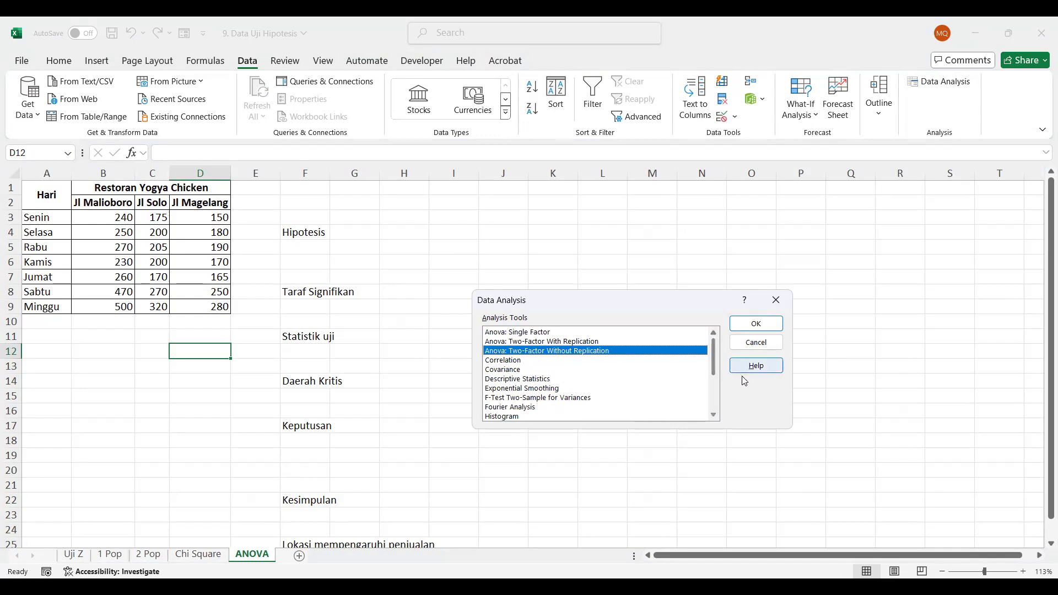
pyautogui.click(746, 330)
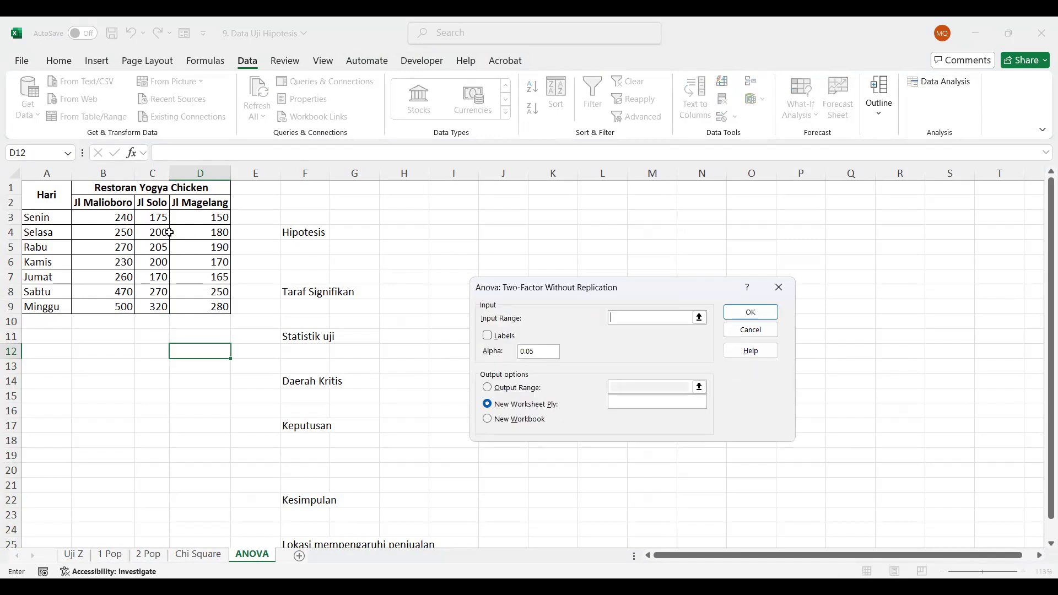
# Try to run the two-factor ANOVA without replication on B2:D9 with the output placed at M2
pyautogui.click(114, 218)
pyautogui.moveTo(114, 218); pyautogui.dragTo(196, 306)
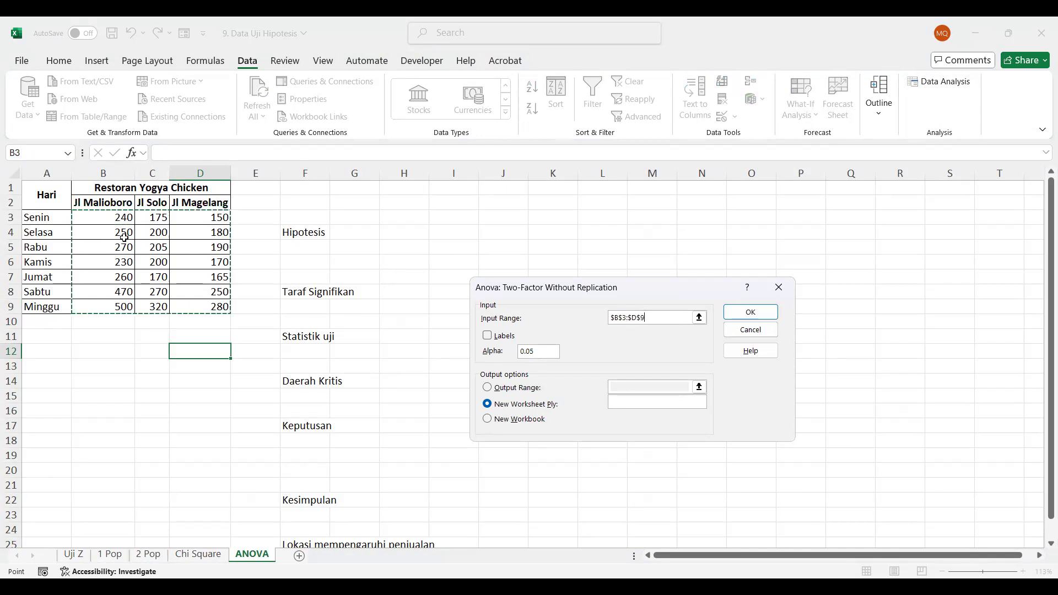
pyautogui.click(100, 205)
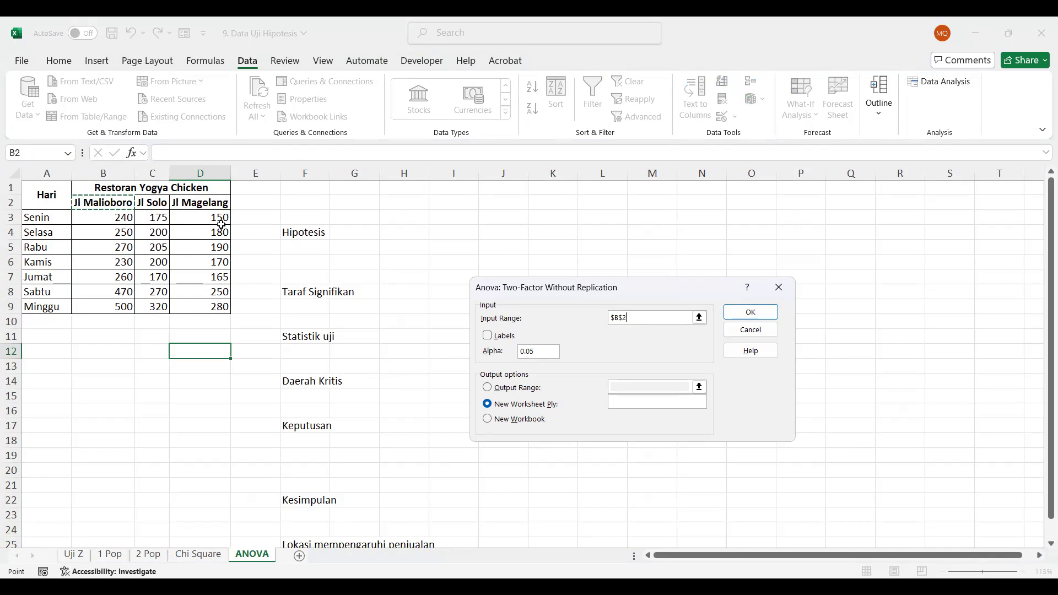
pyautogui.hotkey('ctrl', 'shift', 'Down')
pyautogui.hotkey('ctrl', 'shift', 'Right')
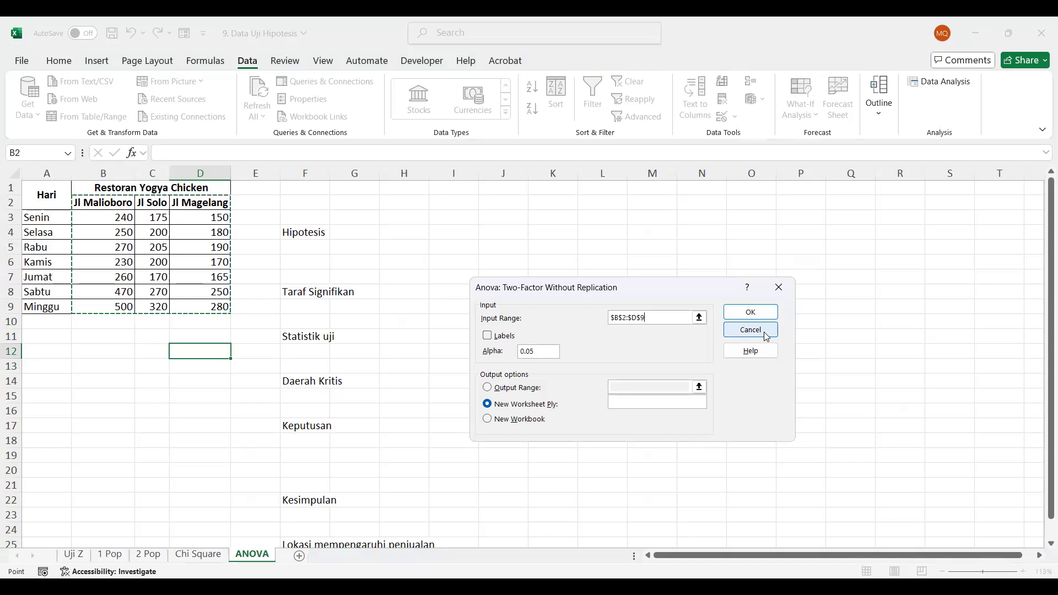
pyautogui.click(510, 394)
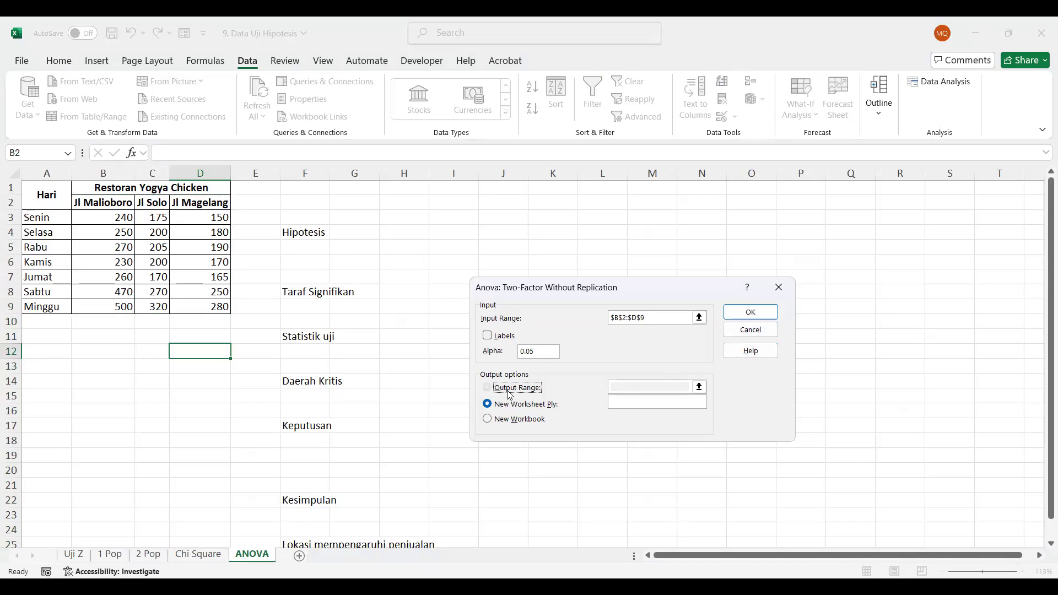
pyautogui.click(654, 201)
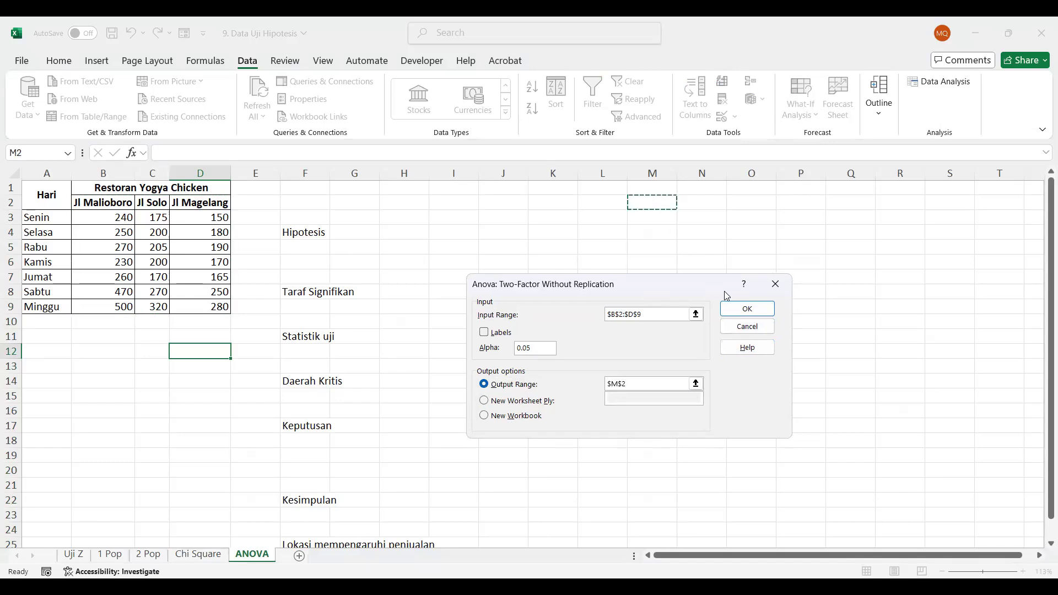
pyautogui.click(741, 310)
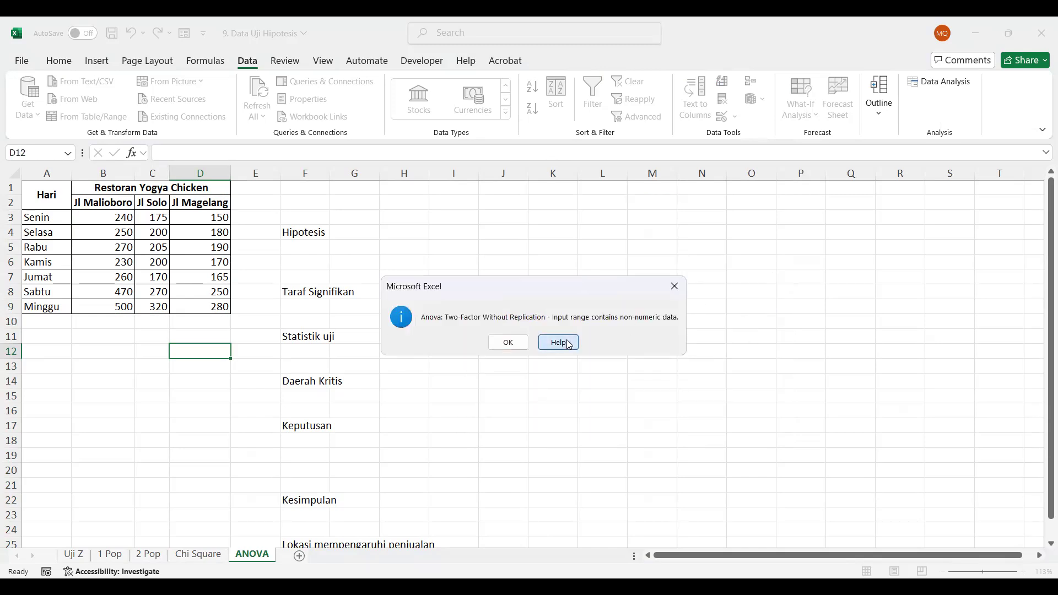
pyautogui.click(517, 342)
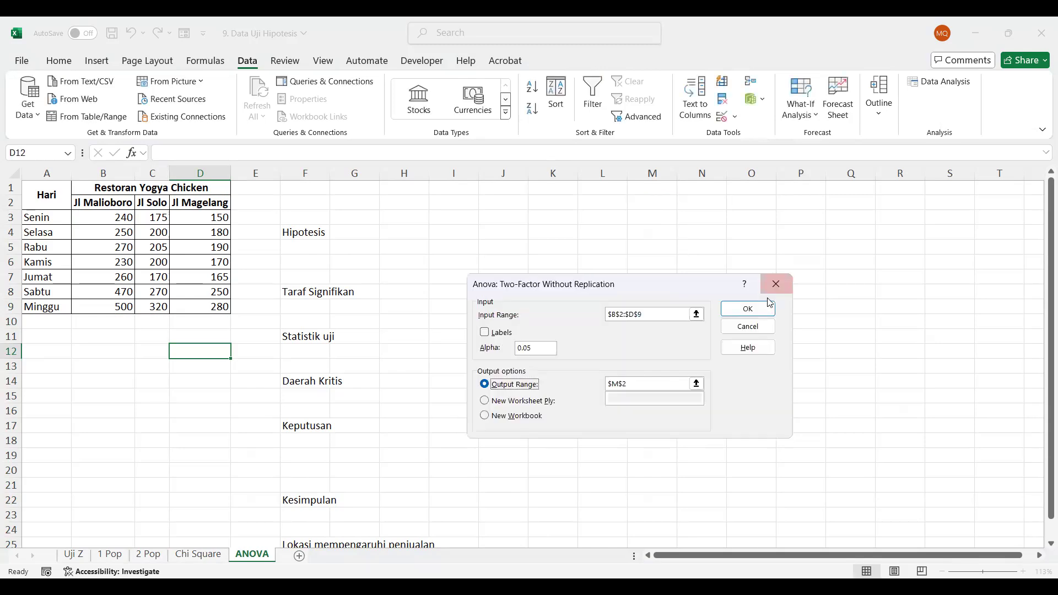
pyautogui.click(758, 325)
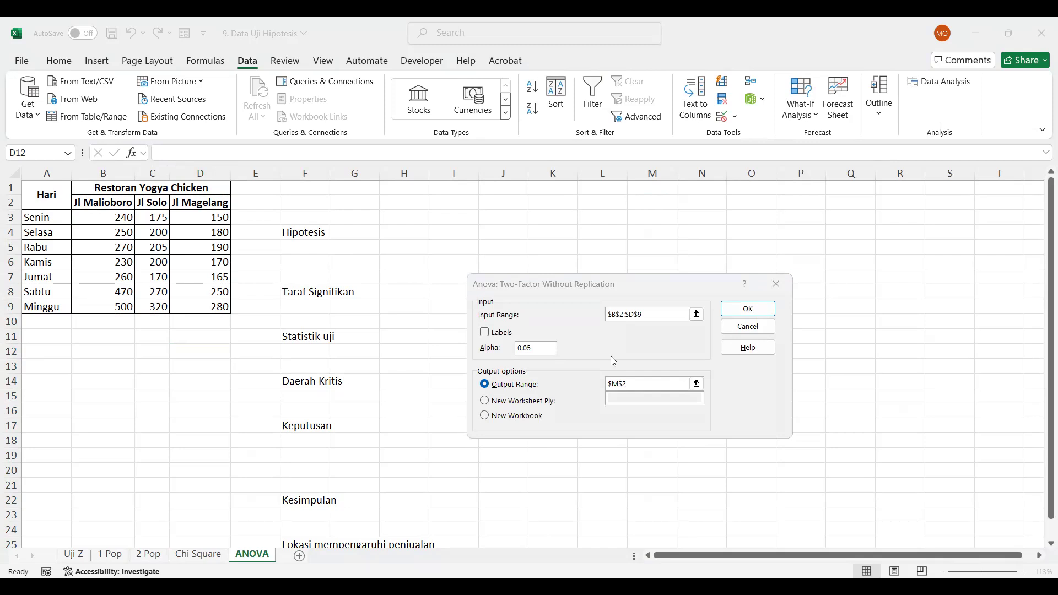
# Run a single-factor ANOVA on B2:D9 grouped by columns, with labels in the first row and the output placed at N2
pyautogui.click(536, 329)
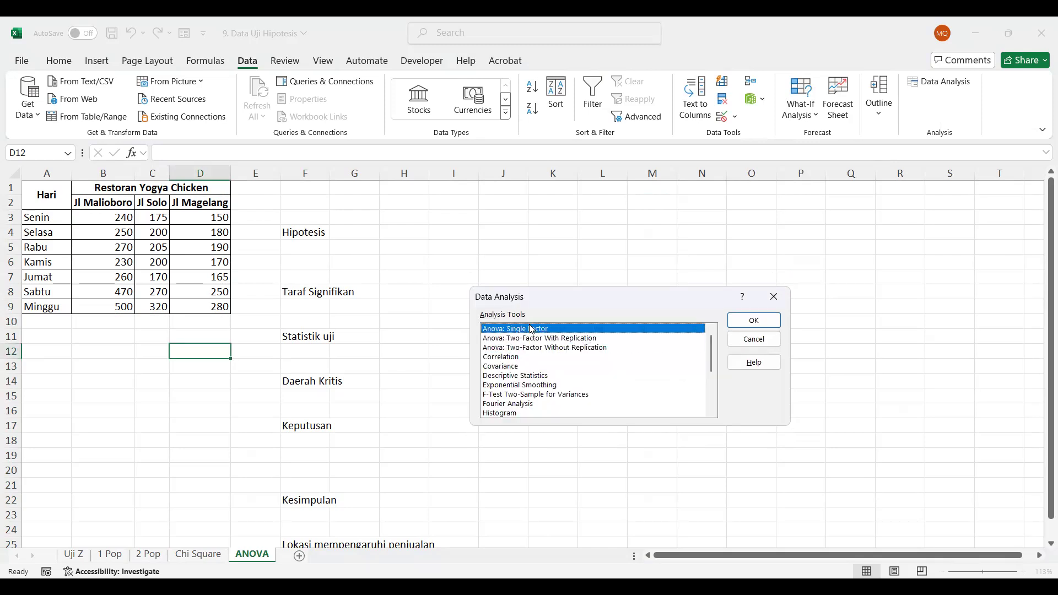
pyautogui.click(739, 320)
pyautogui.click(89, 204)
pyautogui.keyDown('shift'); pyautogui.click(198, 307); pyautogui.keyUp('shift')
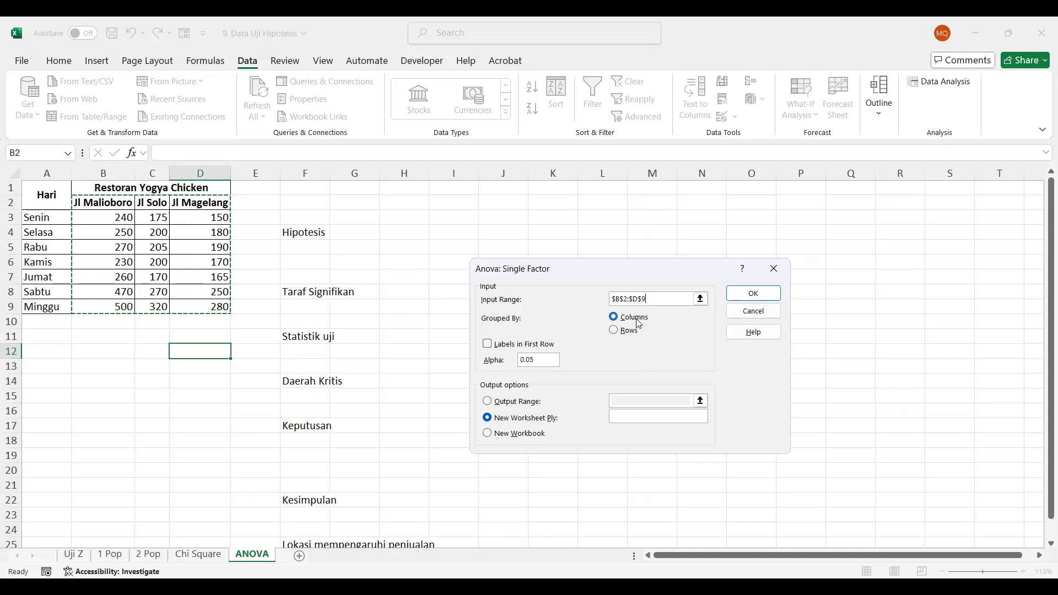
pyautogui.click(536, 350)
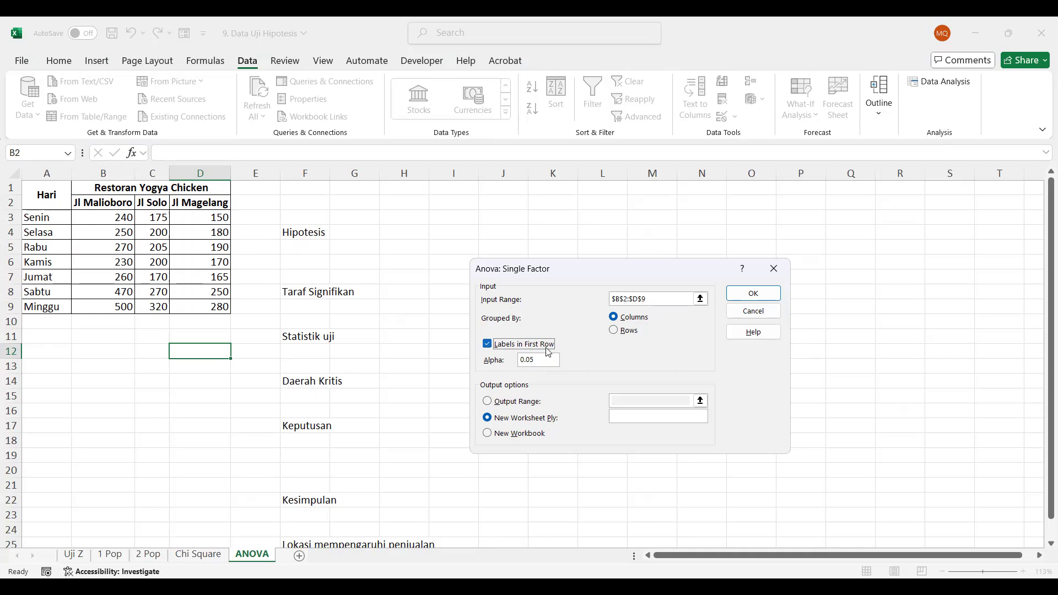
pyautogui.click(518, 402)
pyautogui.click(698, 205)
pyautogui.click(754, 294)
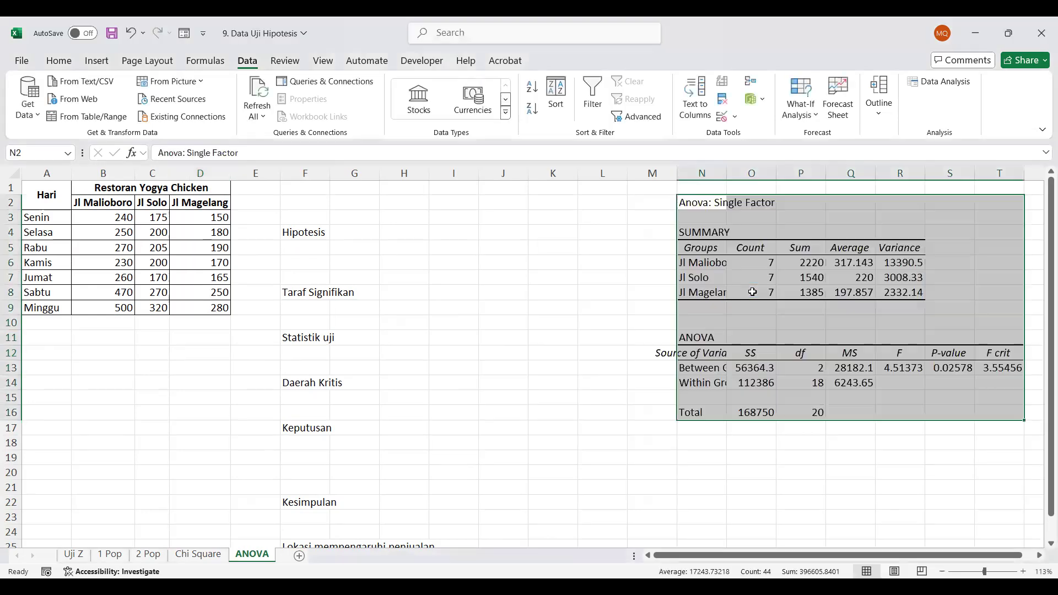
# Fit column N to its contents and check the F statistic and P-value in the ANOVA table
pyautogui.click(777, 457)
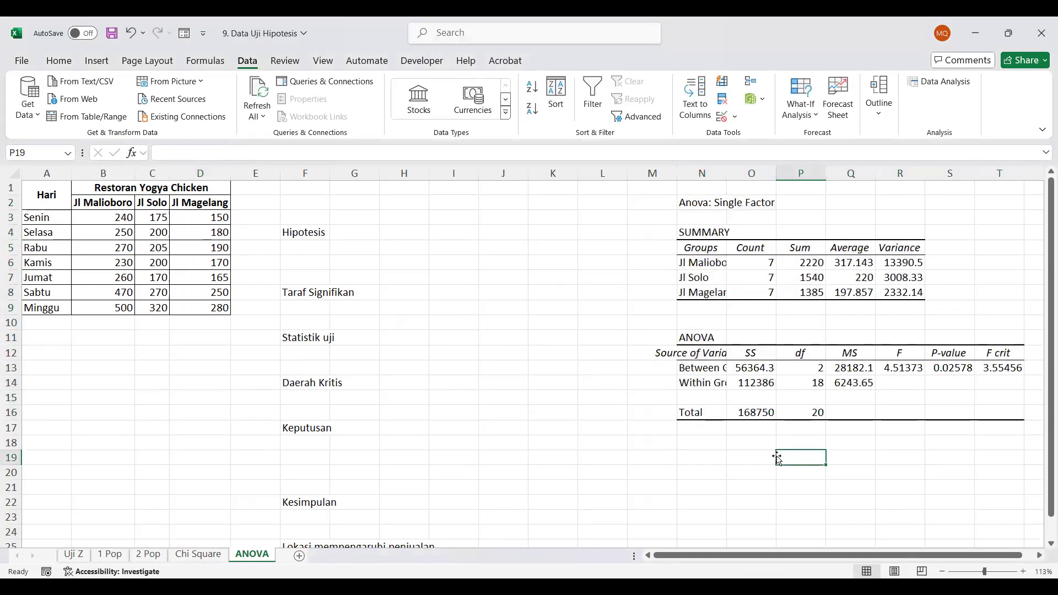
pyautogui.doubleClick(727, 174)
pyautogui.hscroll(3, 721, 305)
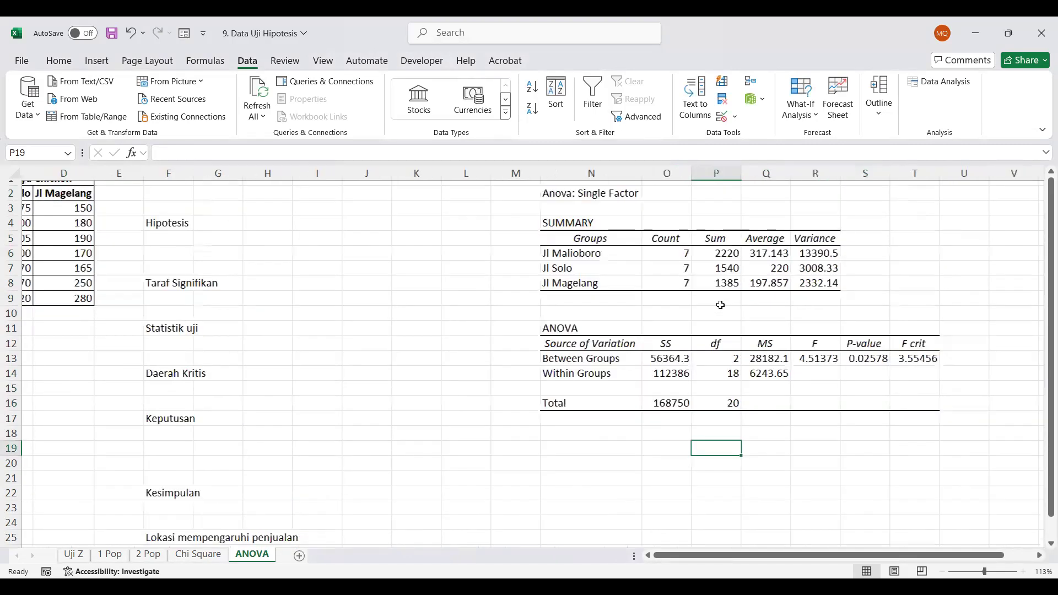
pyautogui.scroll(1, 720, 305)
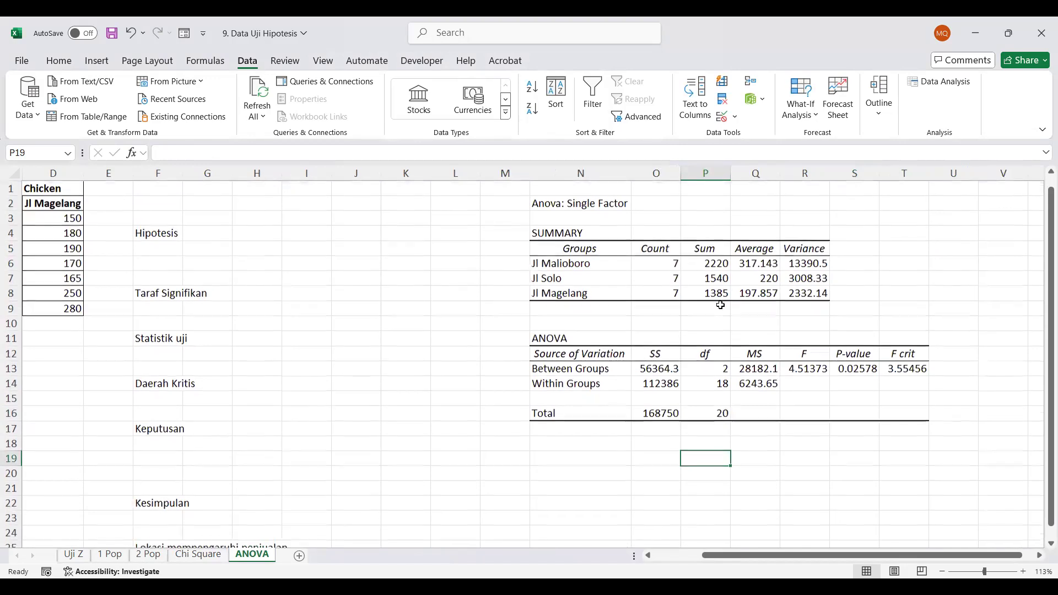
pyautogui.hscroll(1, 720, 305)
pyautogui.hscroll(1, 720, 305)
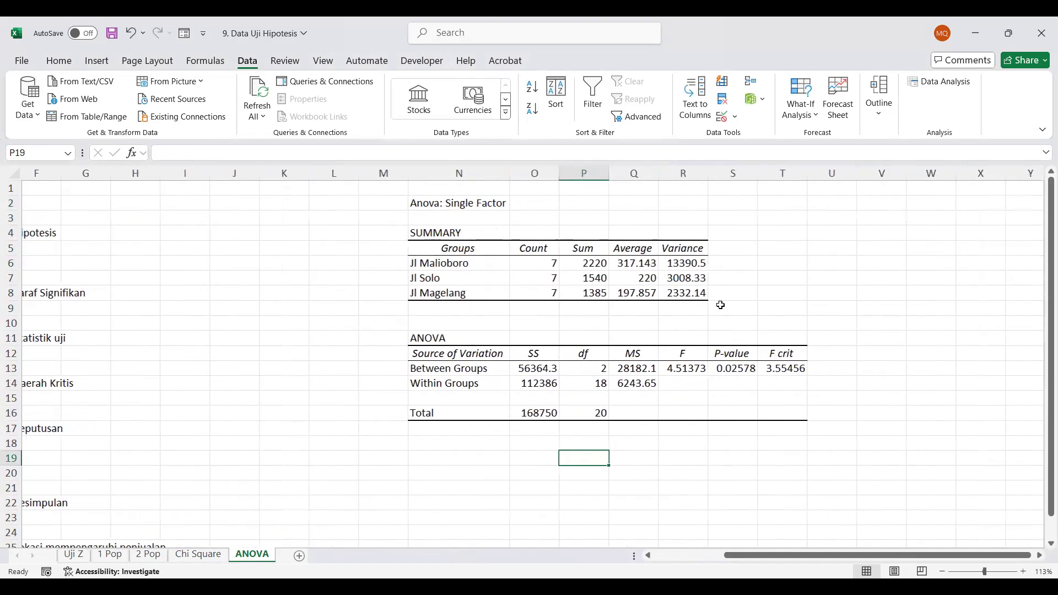
pyautogui.click(680, 374)
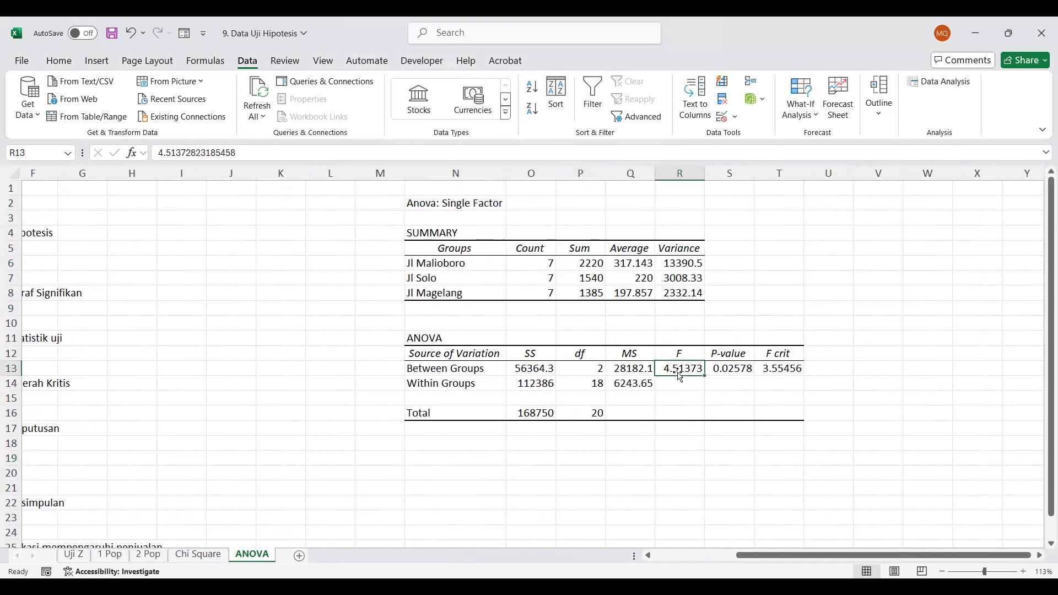
pyautogui.click(743, 369)
pyautogui.hscroll(-3, 743, 369)
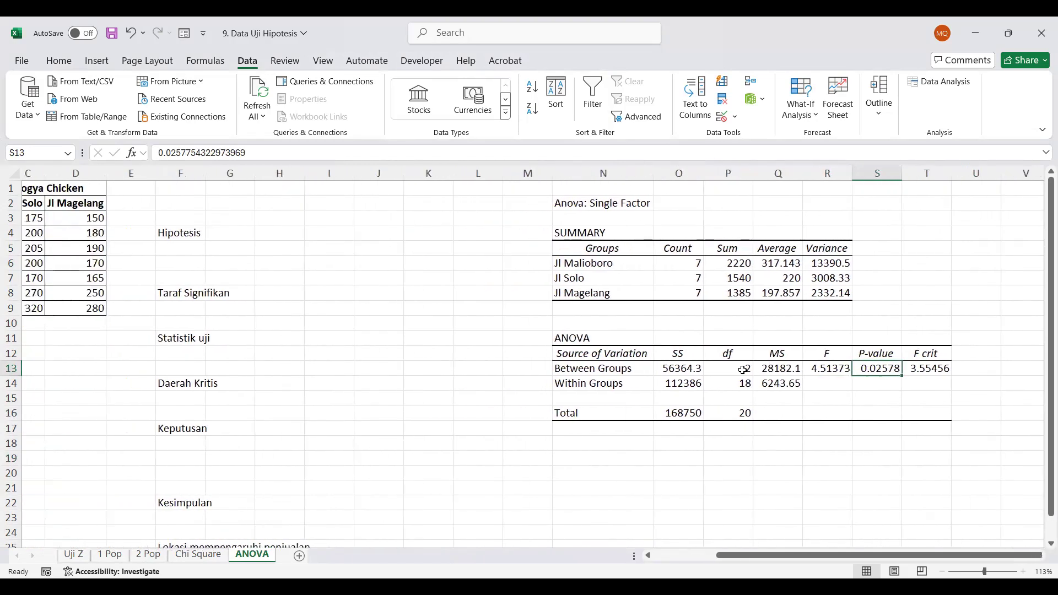
# Copy the Hipotesis heading to F2 and enter the labels H0 in F3 and H1 in F4
pyautogui.click(190, 245)
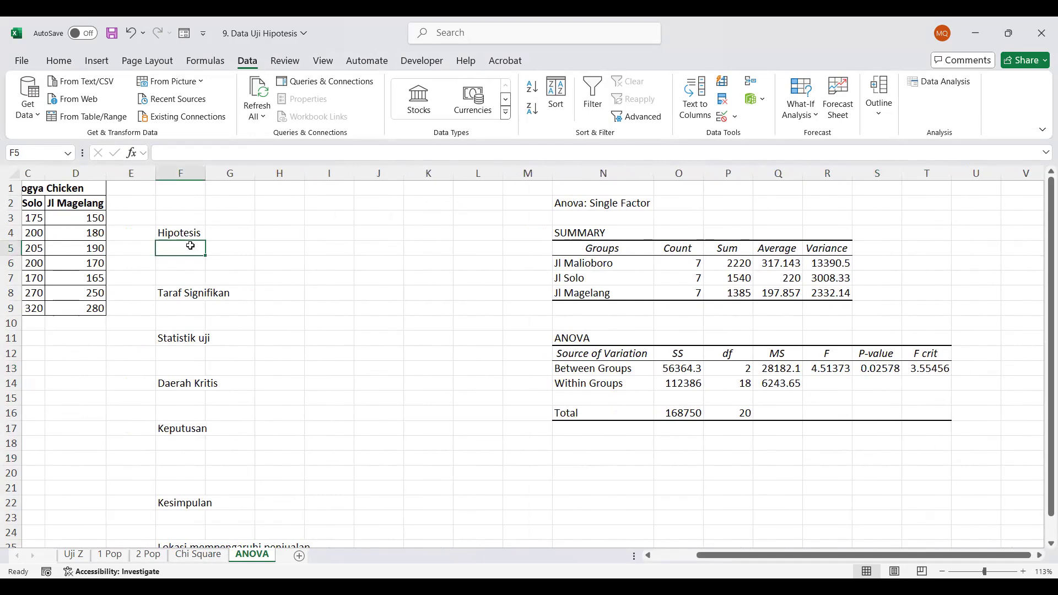
pyautogui.click(178, 232)
pyautogui.hotkey('ctrl', 'c')
pyautogui.click(178, 205)
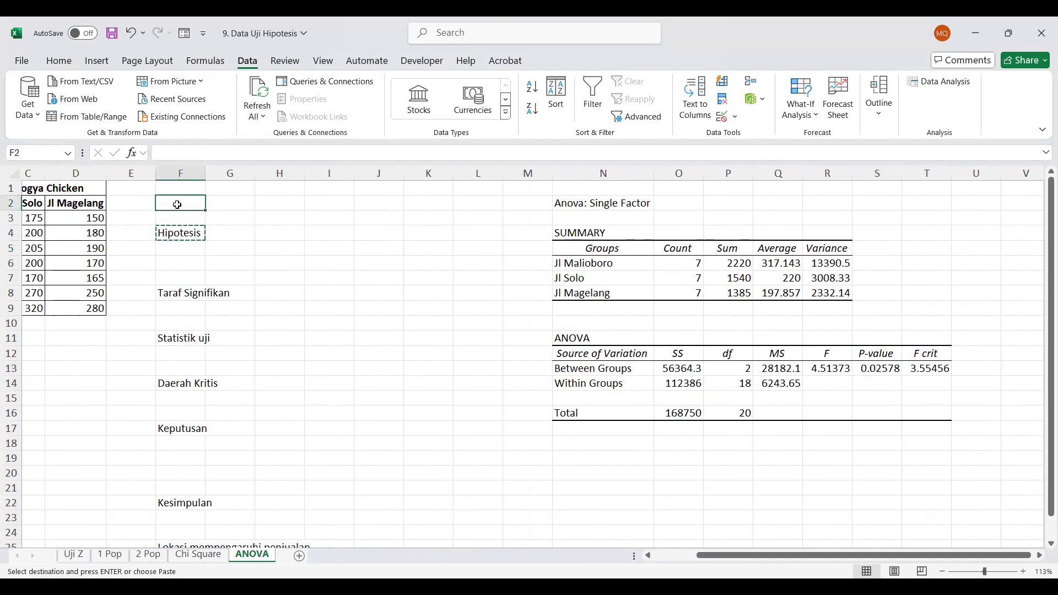
pyautogui.hotkey('ctrl', 'v')
pyautogui.press('Return')
pyautogui.write('H0')
pyautogui.press('Return')
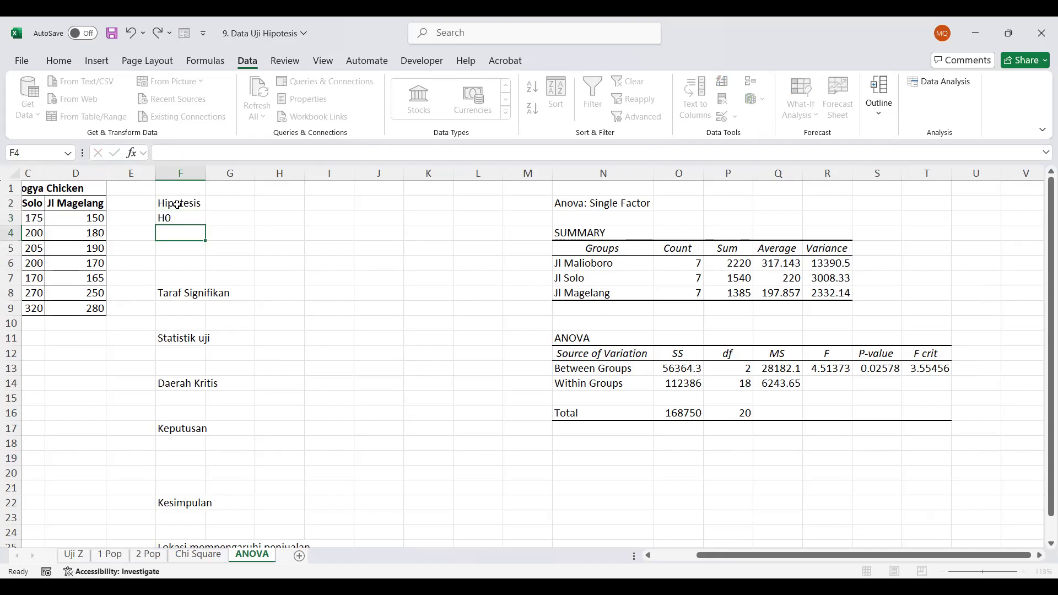
pyautogui.write('H1')
pyautogui.press('Return')
pyautogui.press('Up')
pyautogui.press('Right')
pyautogui.press('Up')
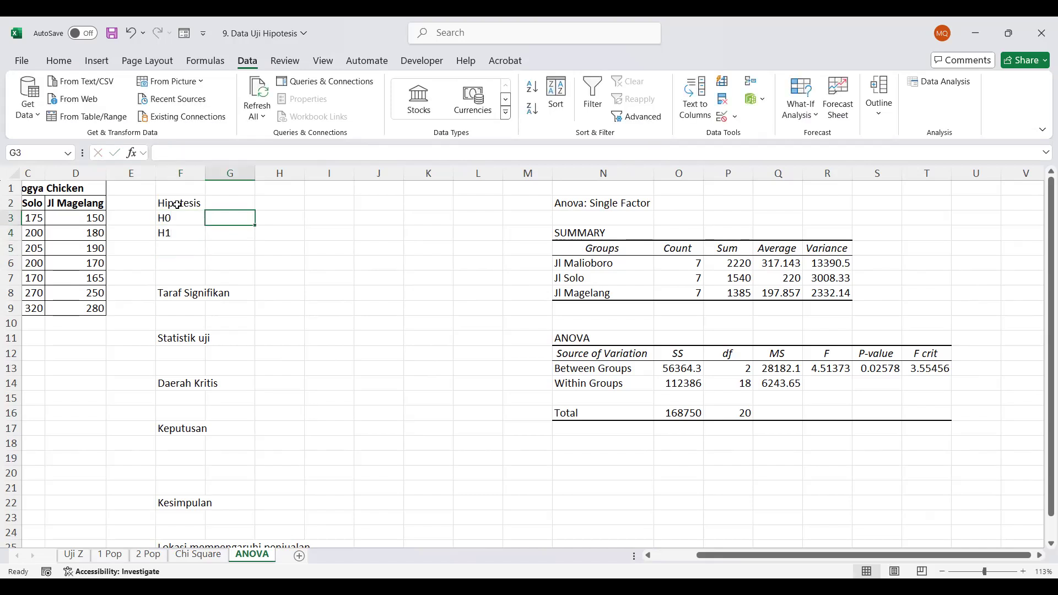
pyautogui.write('Tidak')
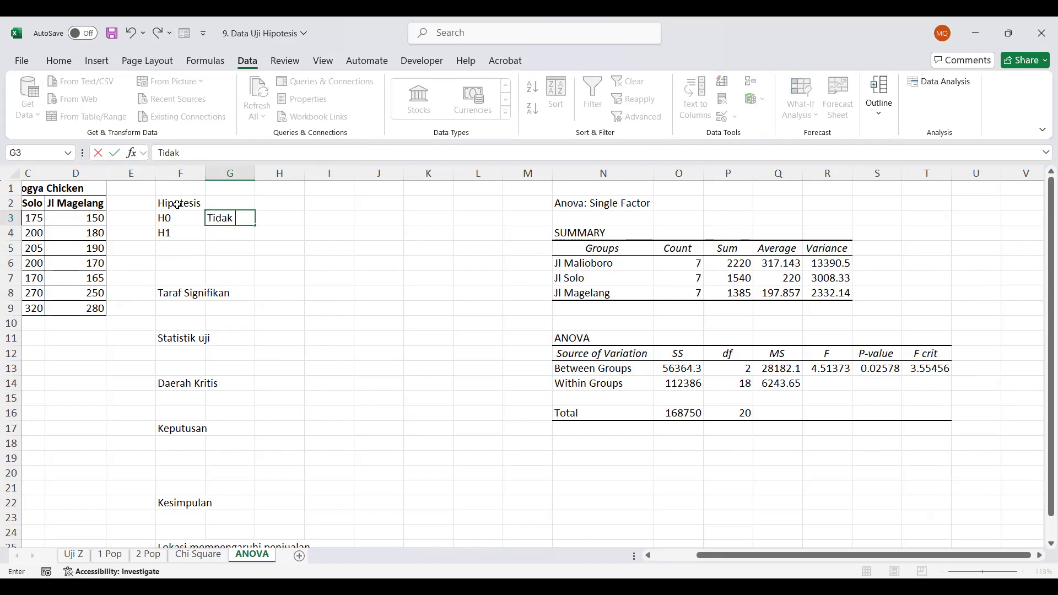
pyautogui.write(' ada perbedaan ')
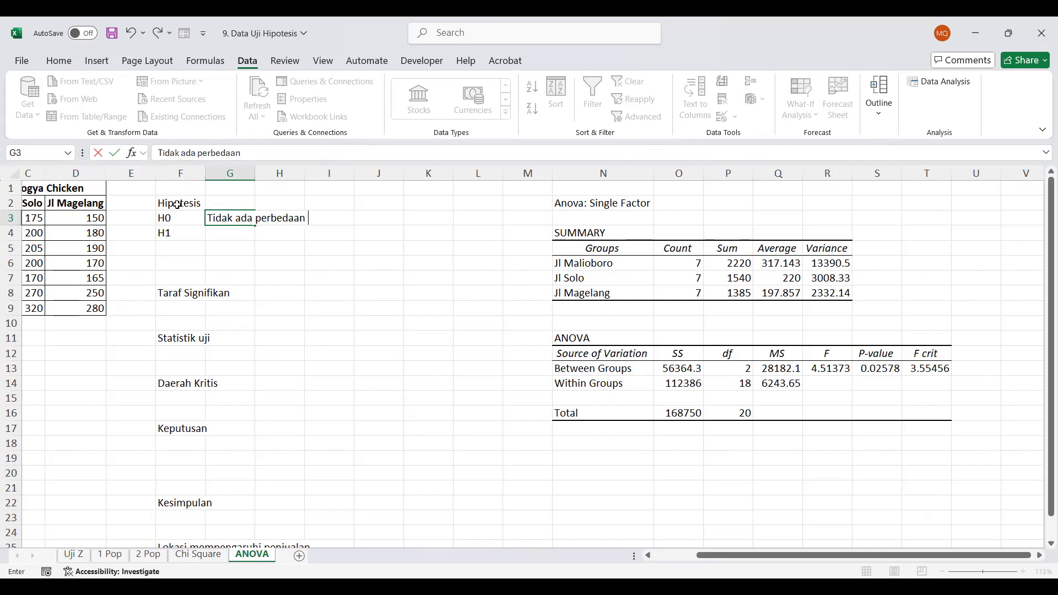
pyautogui.write('rata-rata')
pyautogui.press('BackSpace')
pyautogui.press('BackSpace')
pyautogui.press('BackSpace')
pyautogui.press('BackSpace')
pyautogui.press('BackSpace')
pyautogui.press('BackSpace')
pyautogui.press('BackSpace')
pyautogui.press('BackSpace')
pyautogui.press('BackSpace')
pyautogui.press('BackSpace')
pyautogui.press('BackSpace')
pyautogui.press('BackSpace')
pyautogui.press('BackSpace')
pyautogui.press('BackSpace')
pyautogui.press('BackSpace')
pyautogui.press('BackSpace')
pyautogui.press('BackSpace')
pyautogui.press('BackSpace')
pyautogui.press('BackSpace')
pyautogui.press('BackSpace')
# Enter the null hypothesis miu1=miu2=miu3 in G3 beside H0
pyautogui.write('miu1')
pyautogui.write('=miu2')
pyautogui.write('=mie')
pyautogui.press('BackSpace')
pyautogui.write('u3')
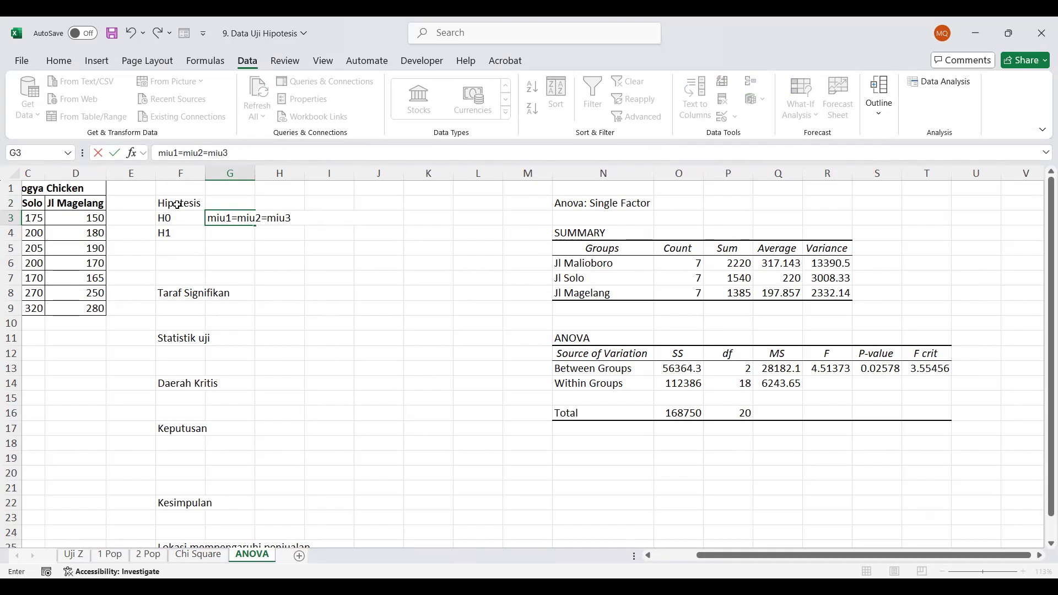
pyautogui.press('Return')
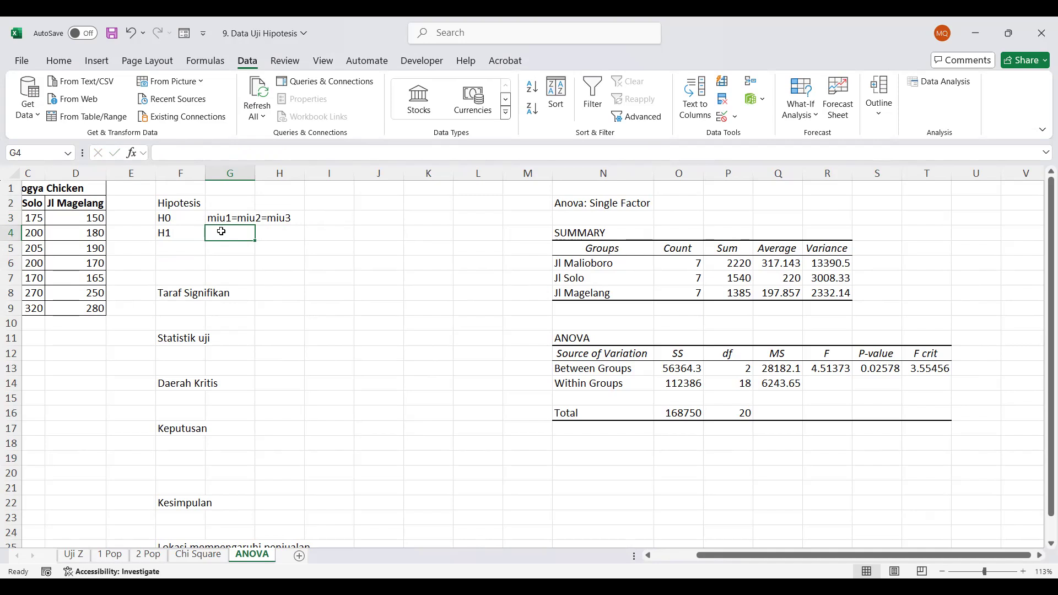
# Enter the same expression miu1=miu2=miu3 in G4 beside H1
pyautogui.write('mi')
pyautogui.press('Return')
pyautogui.moveTo(234, 241); pyautogui.dragTo(237, 237)
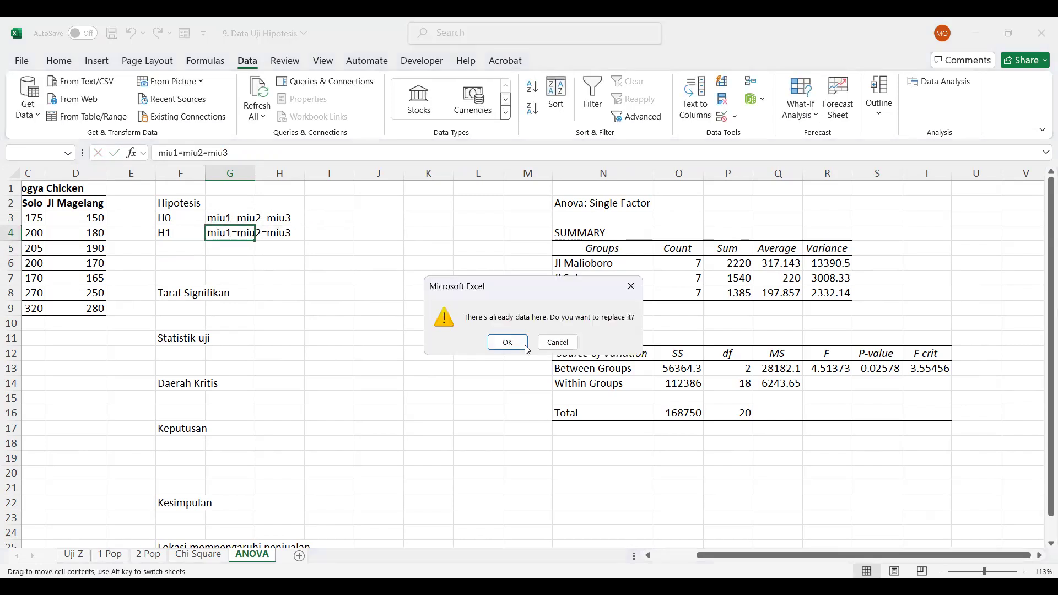
pyautogui.click(555, 343)
# Replace the first equals sign of the H1 expression in G4 with an inserted ≠ symbol
pyautogui.click(217, 235)
pyautogui.moveTo(185, 152); pyautogui.dragTo(180, 153)
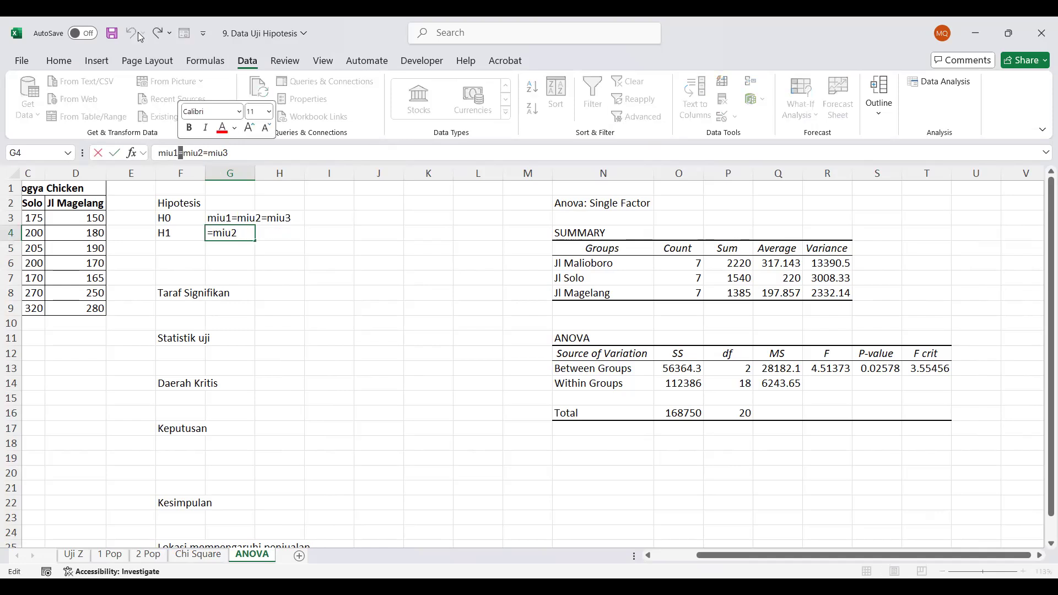
pyautogui.click(96, 61)
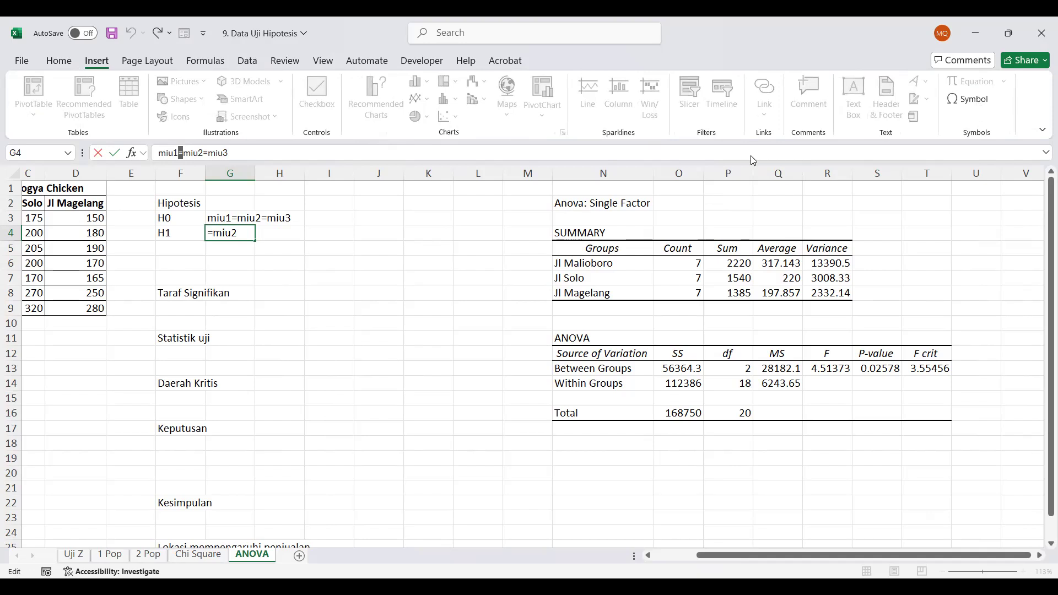
pyautogui.click(465, 416)
pyautogui.click(705, 480)
pyautogui.click(706, 480)
pyautogui.click(771, 480)
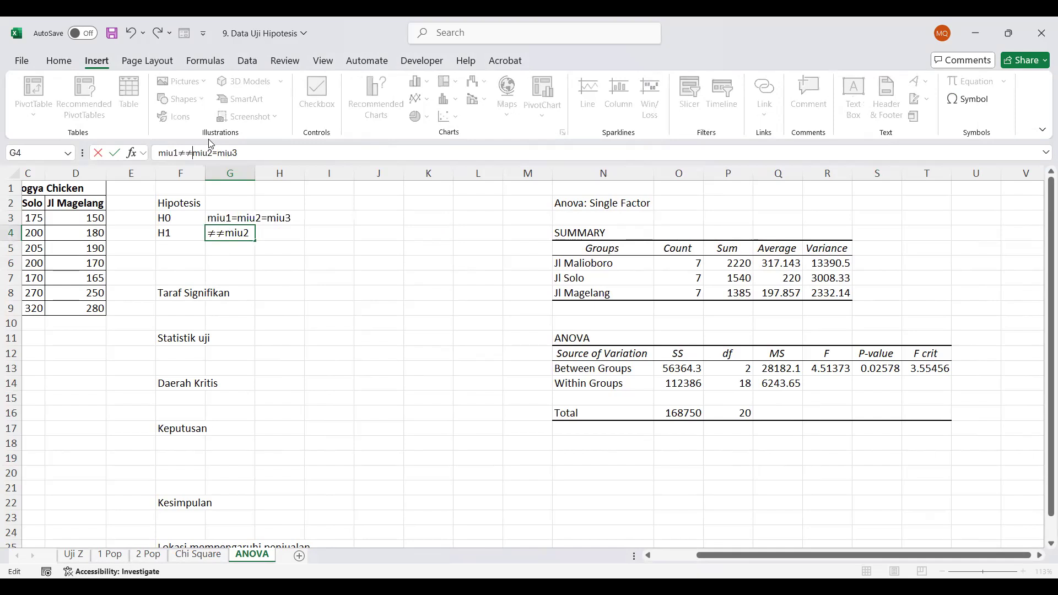
# Remove the duplicate ≠ and replace the second equals sign so that G4 reads miu1≠miu2≠miu3
pyautogui.hotkey('shift', 'Left')
pyautogui.press('BackSpace')
pyautogui.press('End')
pyautogui.hotkey('shift', 'Left')
pyautogui.hotkey('ctrl', 'v')
pyautogui.press('Return')
# Move the Taraf Signifikan heading from F8 up to F6
pyautogui.press('Down')
pyautogui.press('Down')
pyautogui.press('Up')
pyautogui.press('Down')
pyautogui.press('Left')
pyautogui.press('Down')
pyautogui.hotkey('ctrl', 'x')
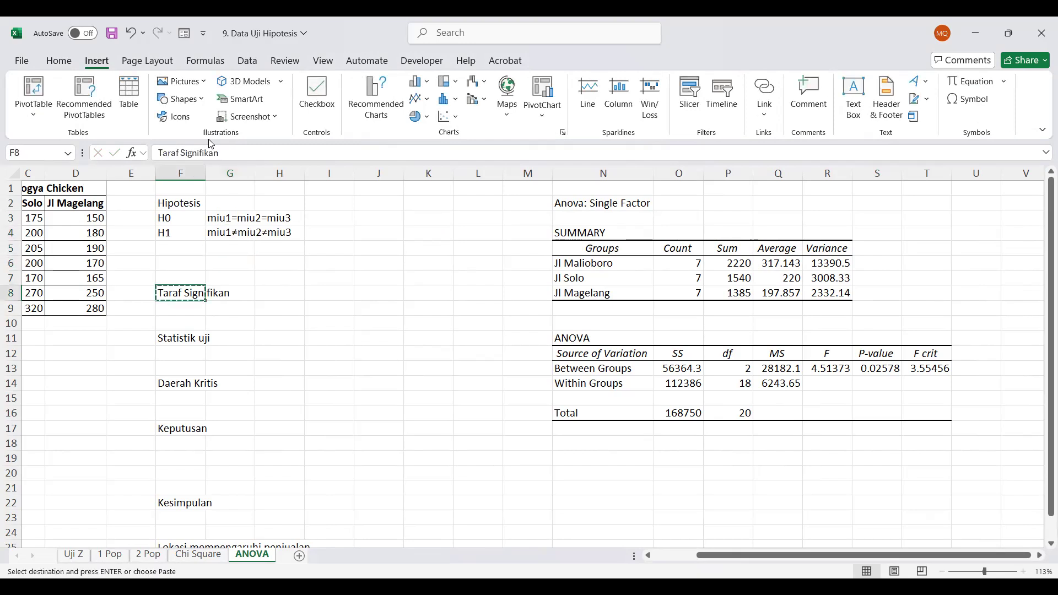
pyautogui.press('Up')
pyautogui.press('Up')
pyautogui.hotkey('ctrl', 'v')
pyautogui.press('Return')
# Enter the label alpha in F7 and its value 0.05 in G7
pyautogui.write('alpha')
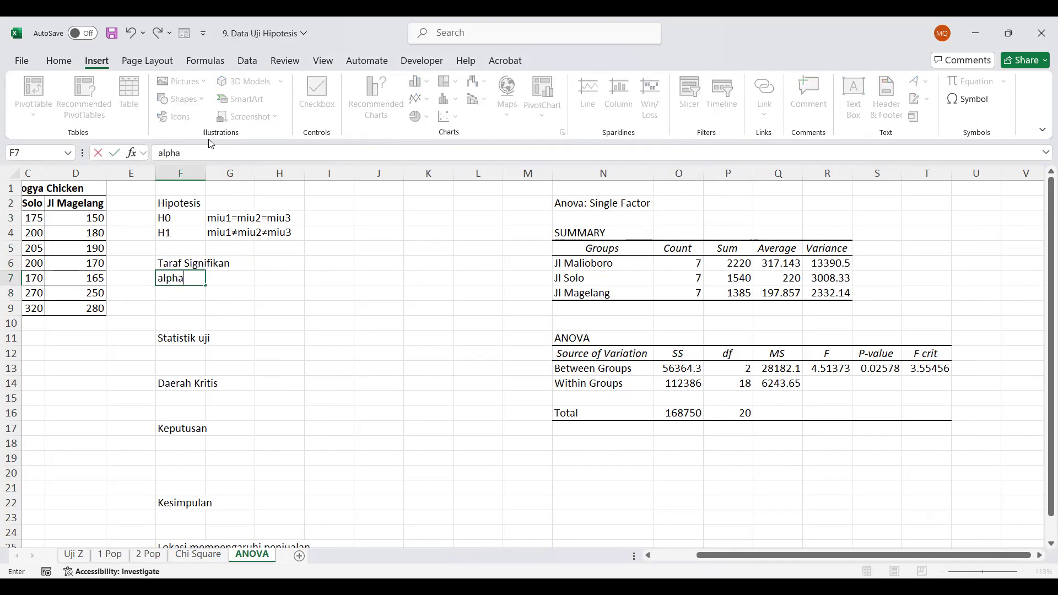
pyautogui.press('Tab')
pyautogui.write('0.05')
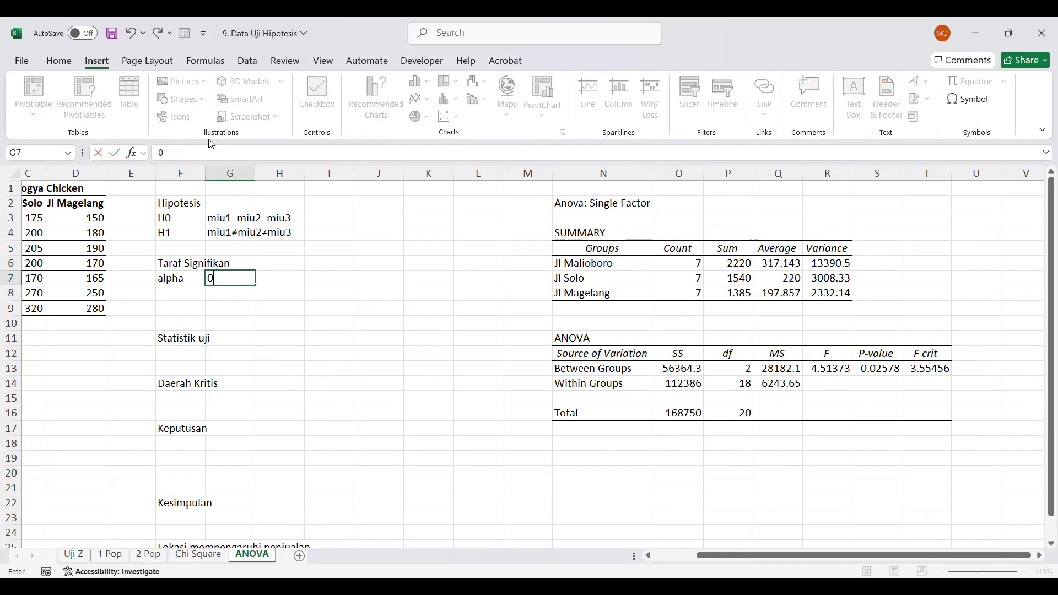
pyautogui.press('Return')
# Move the Statistik uji heading from F11 up to F9
pyautogui.press('Down')
pyautogui.press('Down')
pyautogui.press('Down')
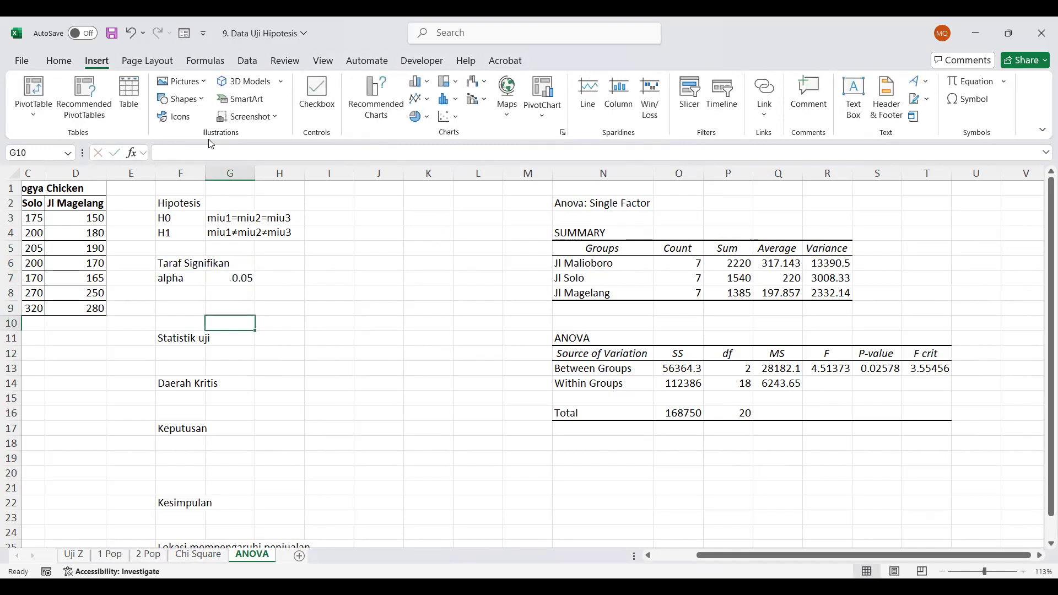
pyautogui.press('Left')
pyautogui.hotkey('ctrl', 'x')
pyautogui.press('Up')
pyautogui.press('Up')
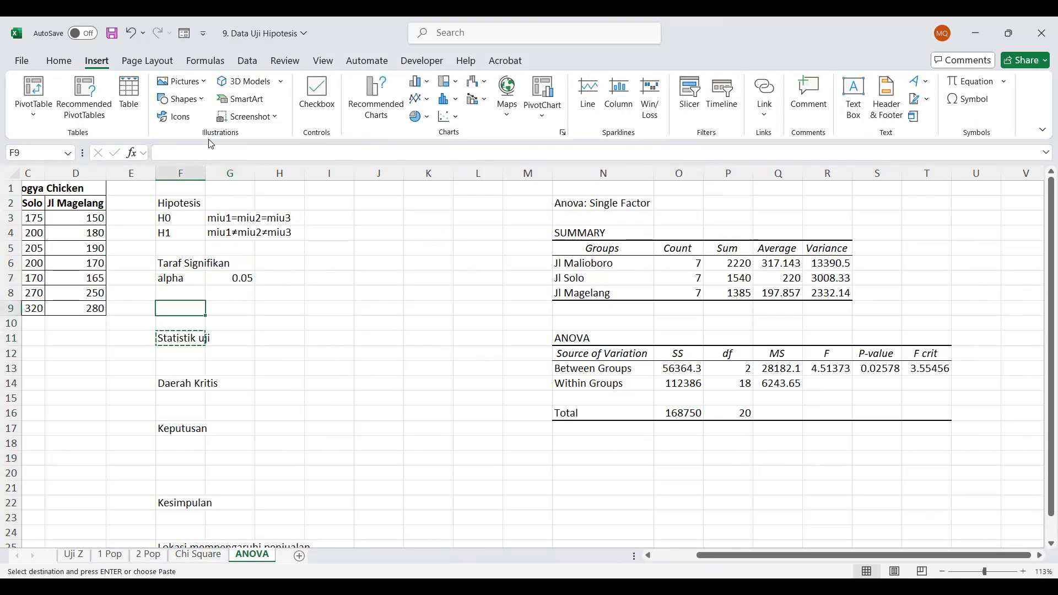
pyautogui.press('Return')
# Enter the label Fhit in F10 and link G10 to the F value in the ANOVA table
pyautogui.write('F')
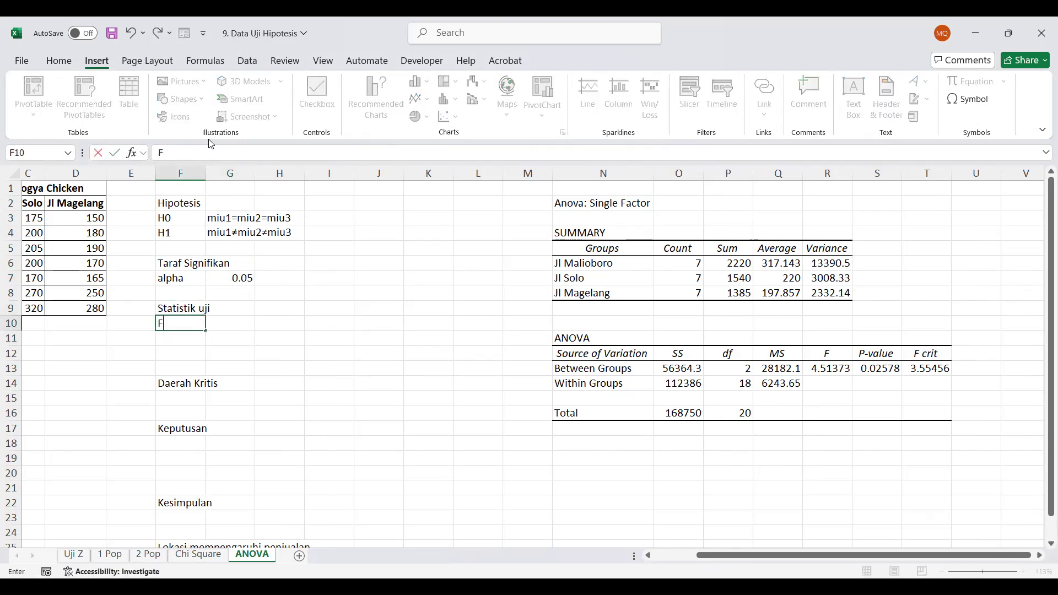
pyautogui.write('hit')
pyautogui.press('Tab')
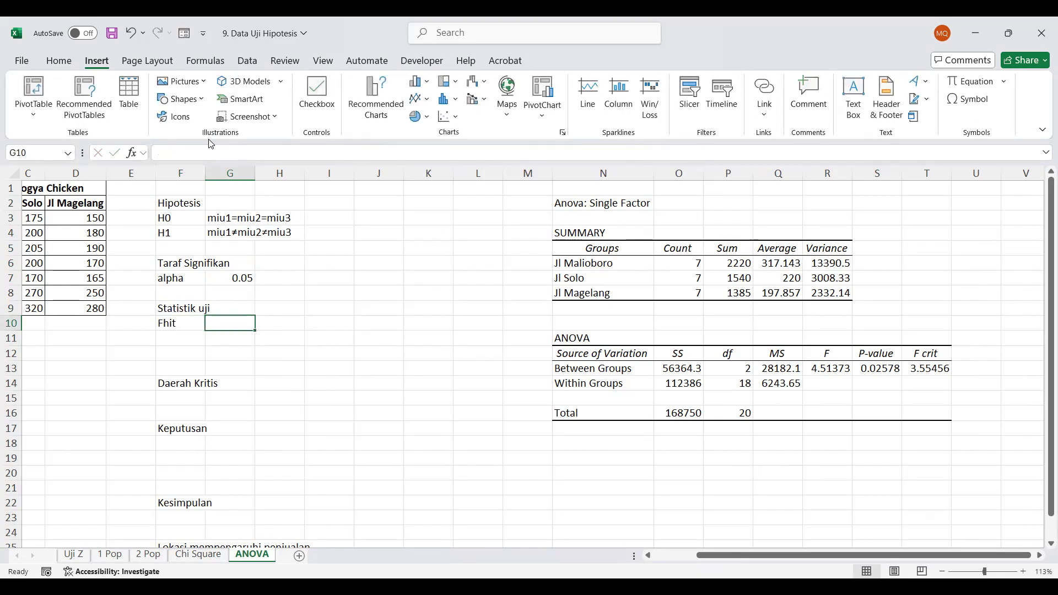
pyautogui.write('=')
pyautogui.click(823, 366)
pyautogui.press('Return')
# Move the Daerah Kritis heading from F14 up to F12
pyautogui.press('Left')
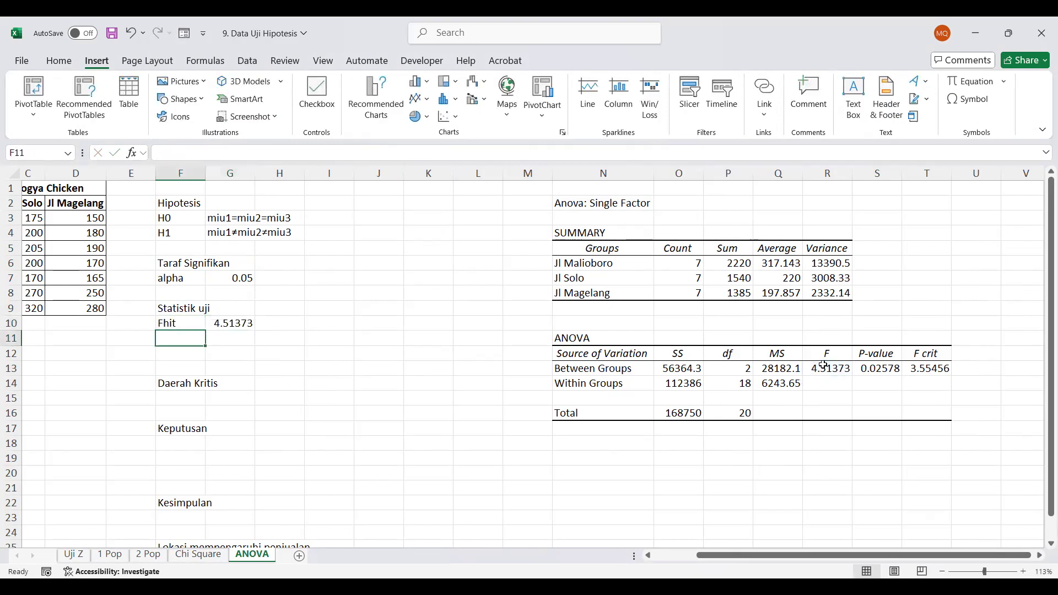
pyautogui.press('Down')
pyautogui.press('Down')
pyautogui.press('Down')
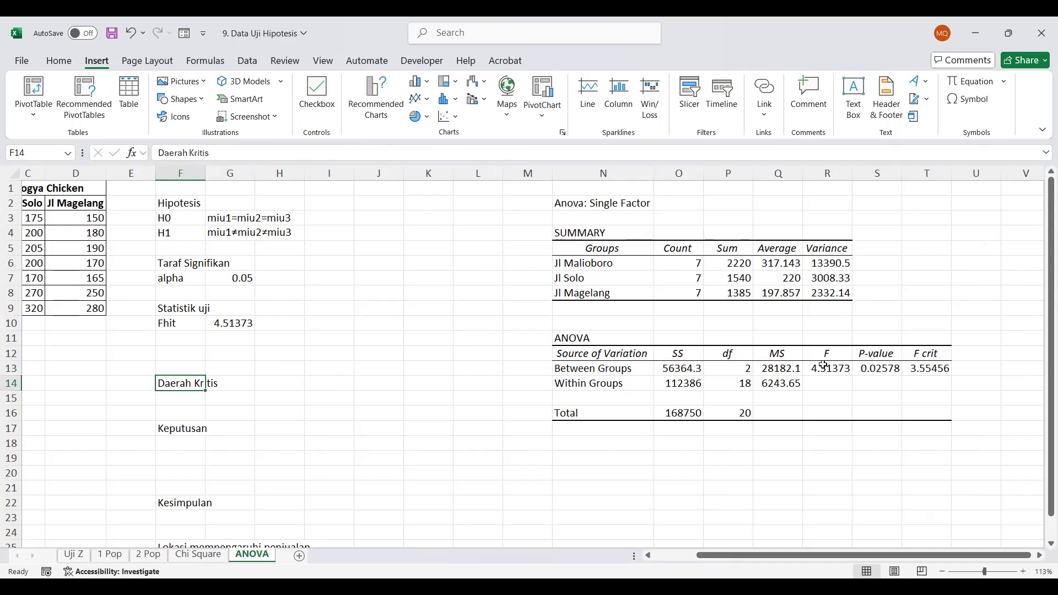
pyautogui.hotkey('ctrl', 'c')
pyautogui.press('Up')
pyautogui.press('Up')
pyautogui.press('Up')
pyautogui.press('Up')
pyautogui.press('Down')
pyautogui.press('Down')
pyautogui.press('Return')
# Calculate the critical F value in F13 with =F.INV.RT(G7;P13;P14), using alpha and the two degrees of freedom
pyautogui.press('Right')
pyautogui.press('Down')
pyautogui.press('Left')
pyautogui.write('=')
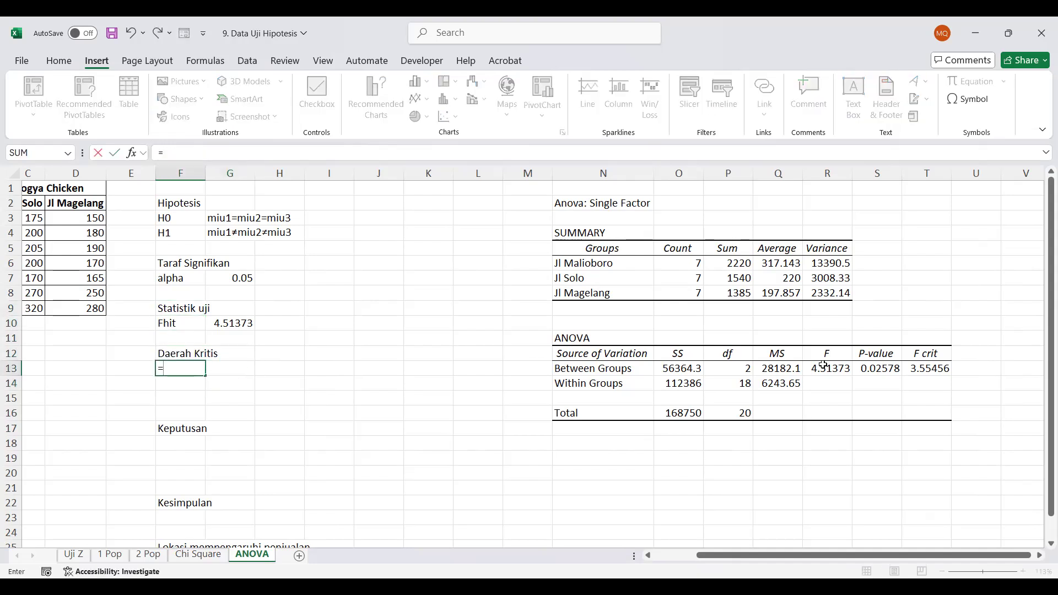
pyautogui.write('f')
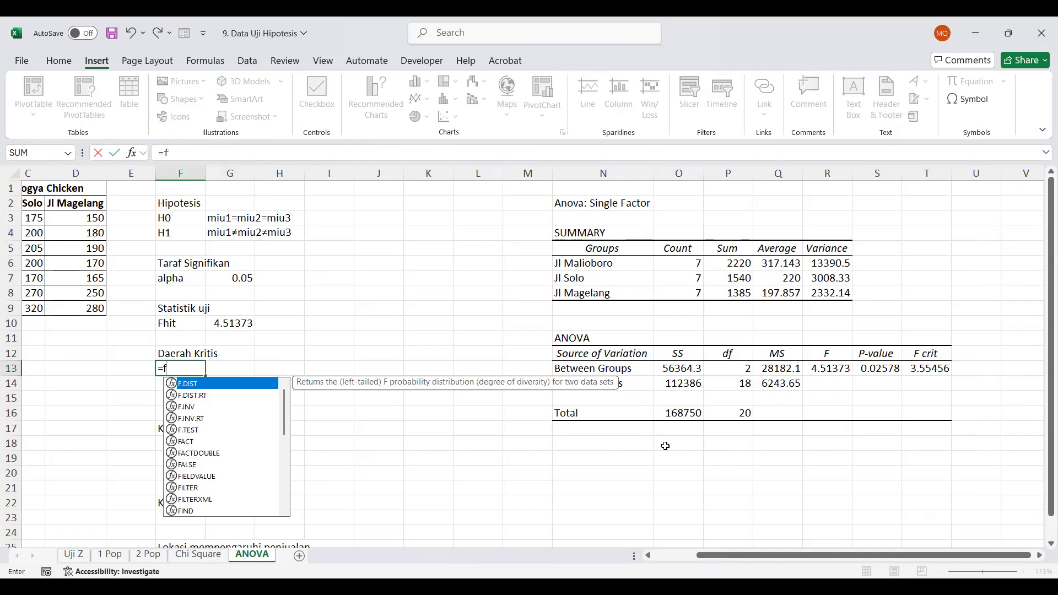
pyautogui.doubleClick(192, 419)
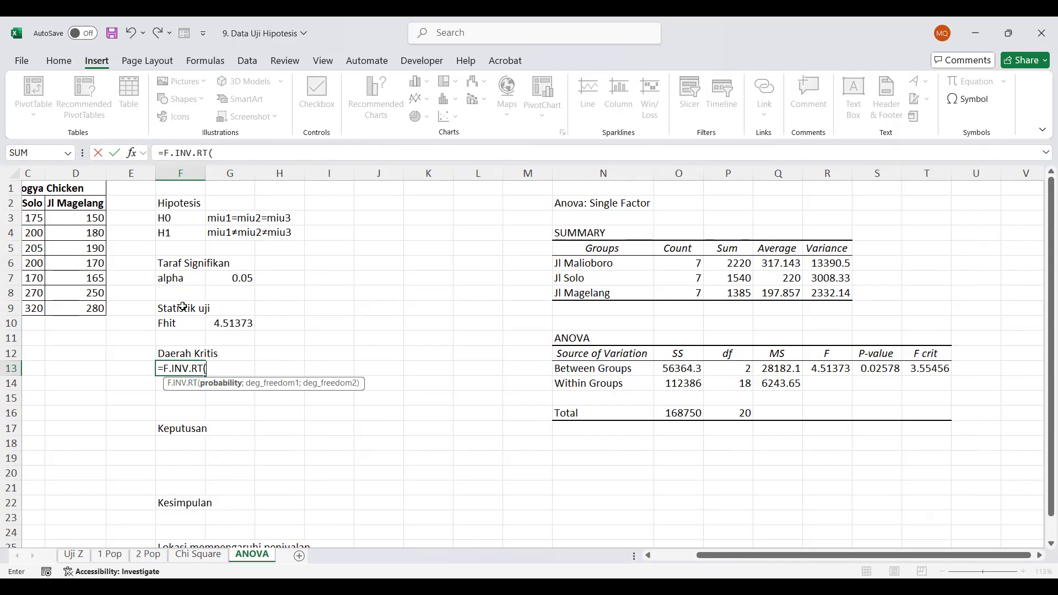
pyautogui.click(239, 280)
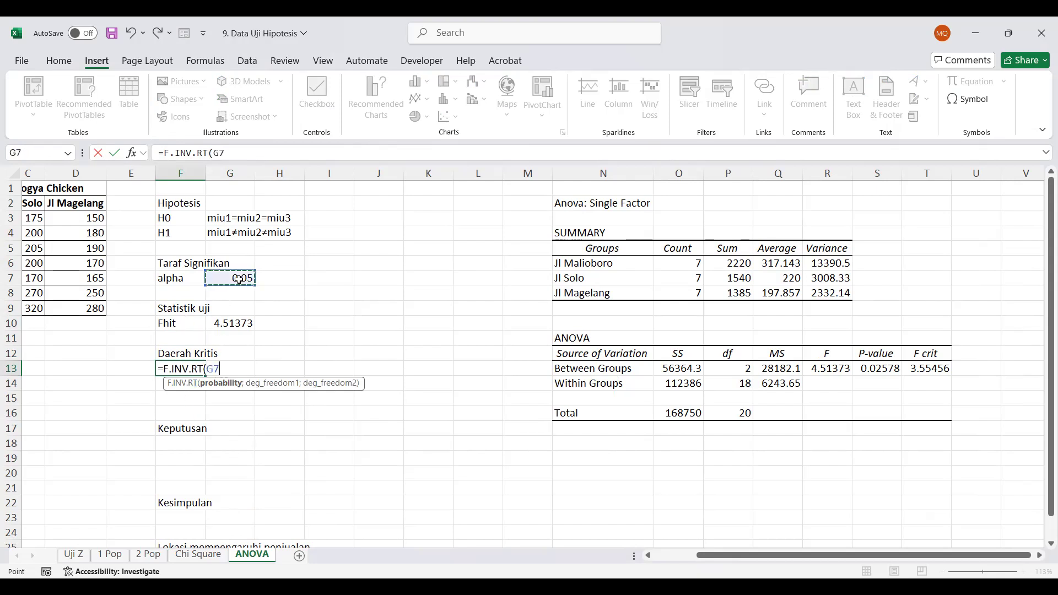
pyautogui.write(';')
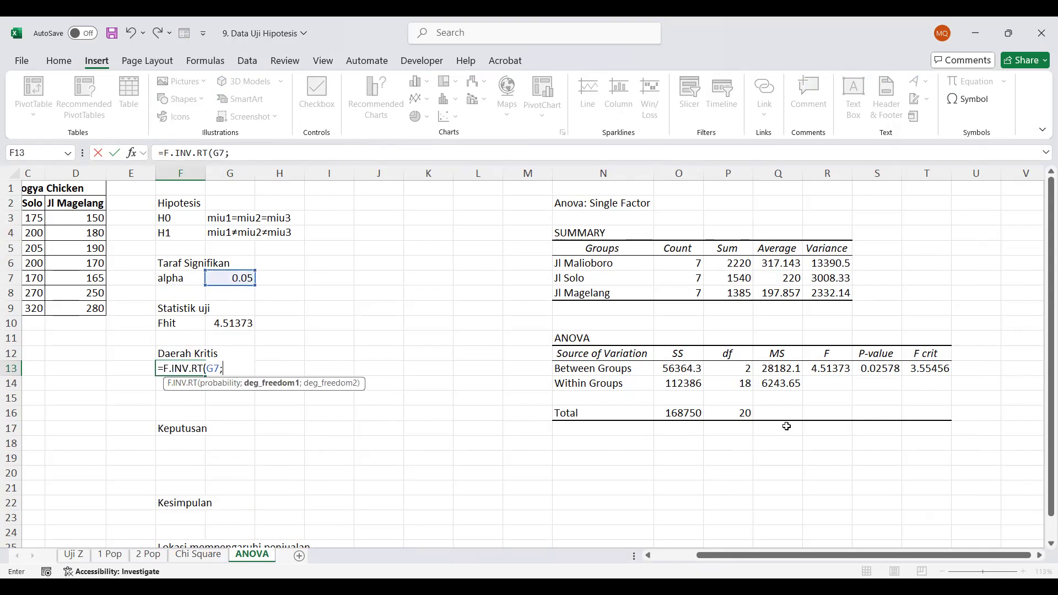
pyautogui.click(733, 374)
pyautogui.write(';')
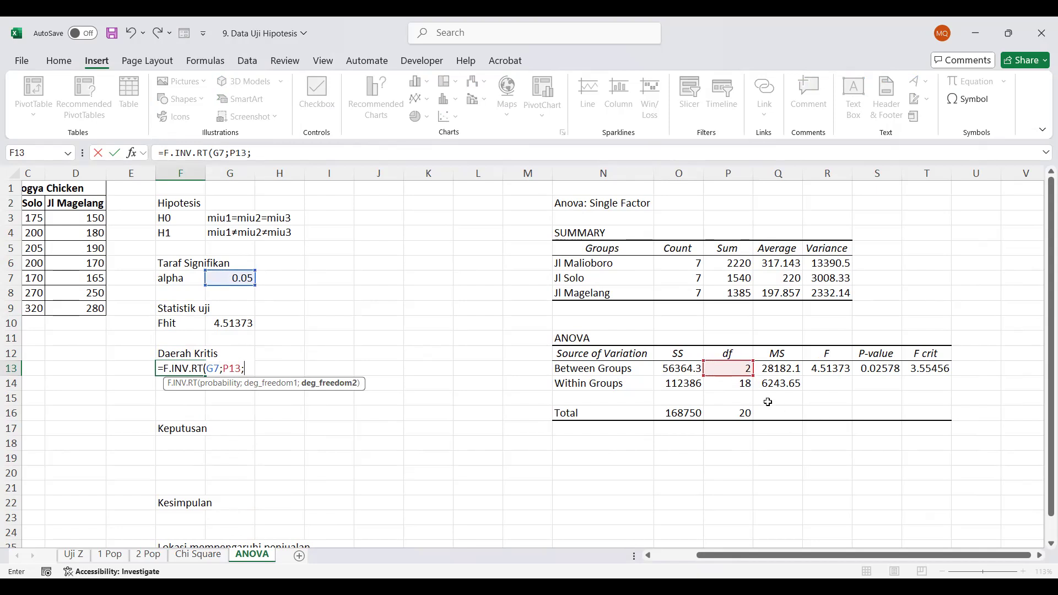
pyautogui.click(731, 386)
pyautogui.hotkey('ctrl', 'Return')
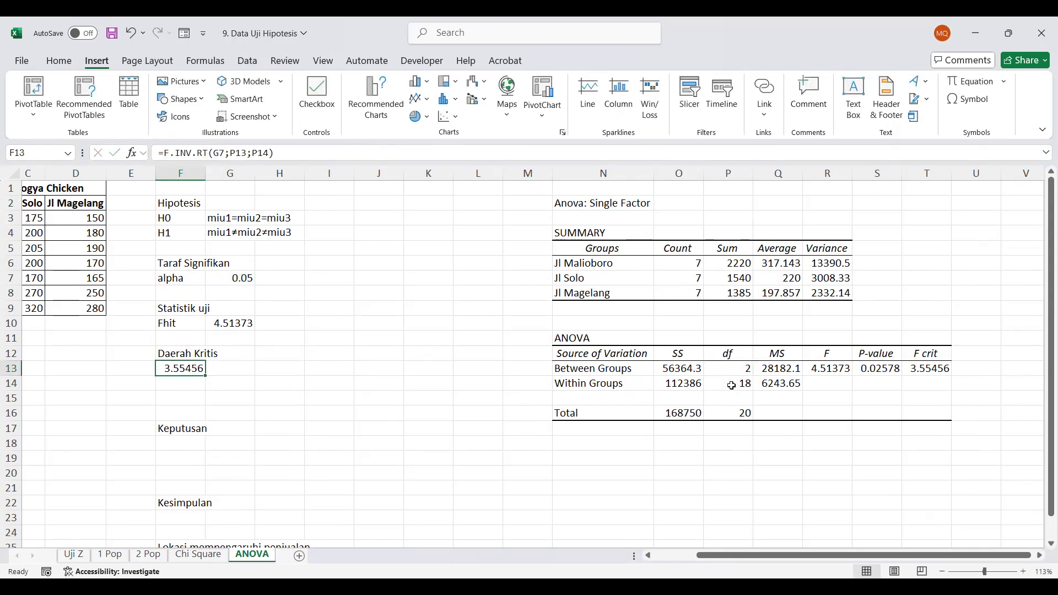
# Compare the result with F crit in the ANOVA table, then move it to G13 and label it Ftabel in F13
pyautogui.click(929, 367)
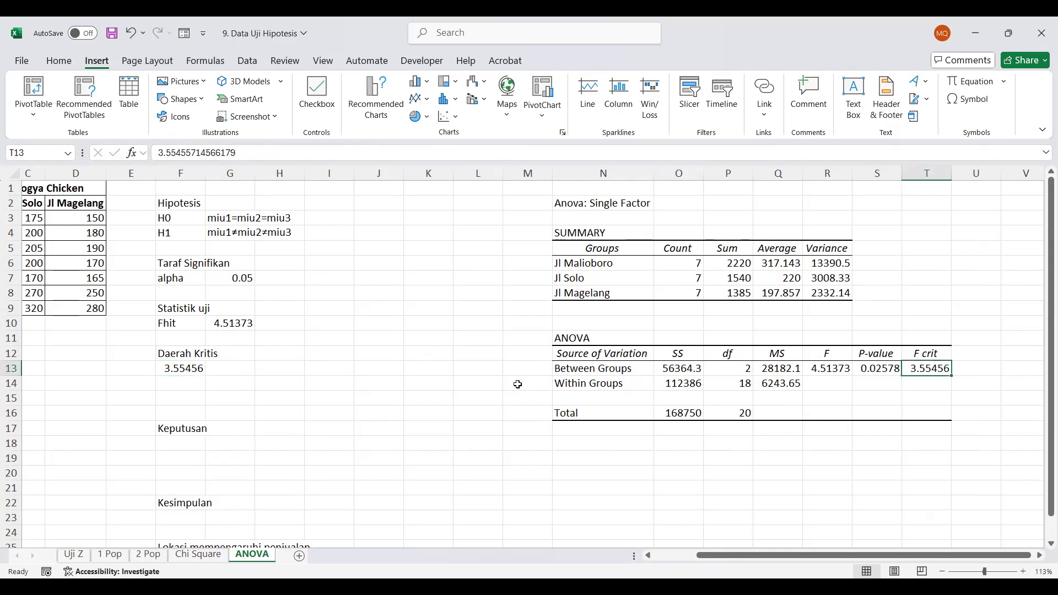
pyautogui.click(166, 369)
pyautogui.hotkey('ctrl', 'x')
pyautogui.press('Right')
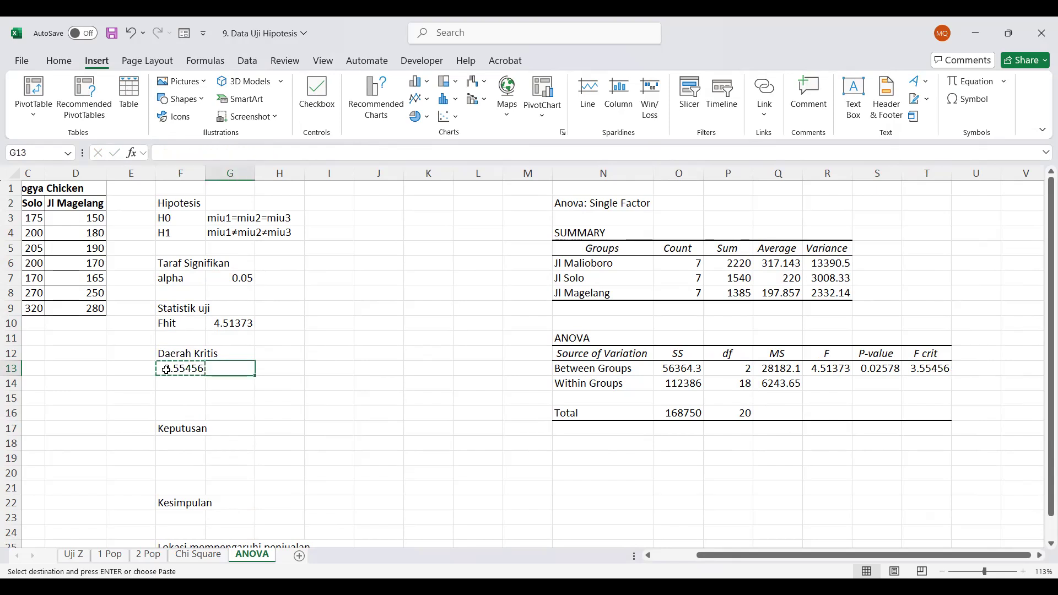
pyautogui.hotkey('ctrl', 'v')
pyautogui.press('Left')
pyautogui.write('Ftabel')
pyautogui.press('Return')
pyautogui.press('Return')
pyautogui.press('Return')
pyautogui.press('Return')
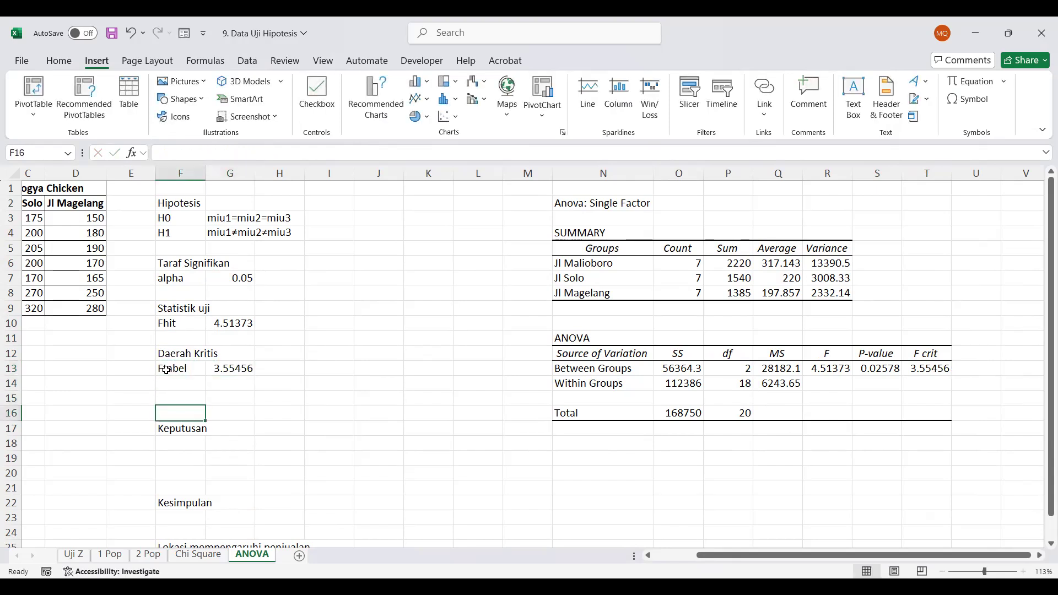
# Move the Keputusan heading from F17 up to F15
pyautogui.hotkey('ctrl', 'x')
pyautogui.press('Up')
pyautogui.press('Up')
pyautogui.hotkey('ctrl', 'v')
pyautogui.press('Down')
# Enter the comparison labels Fhit in F16 and Ftabel in H16
pyautogui.write('Fh')
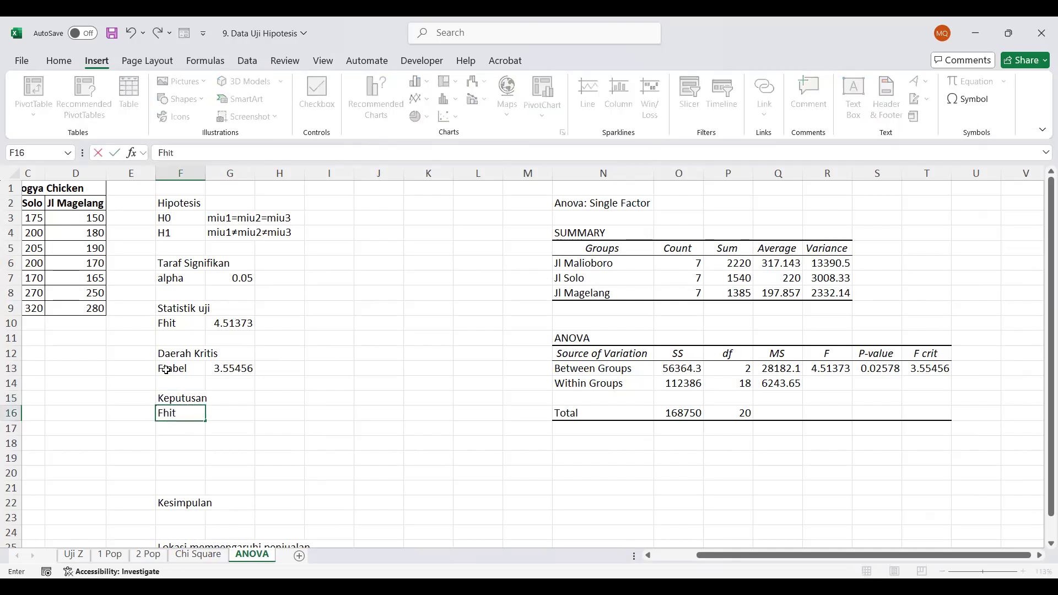
pyautogui.press('Right')
pyautogui.press('Right')
pyautogui.write('Ftabe')
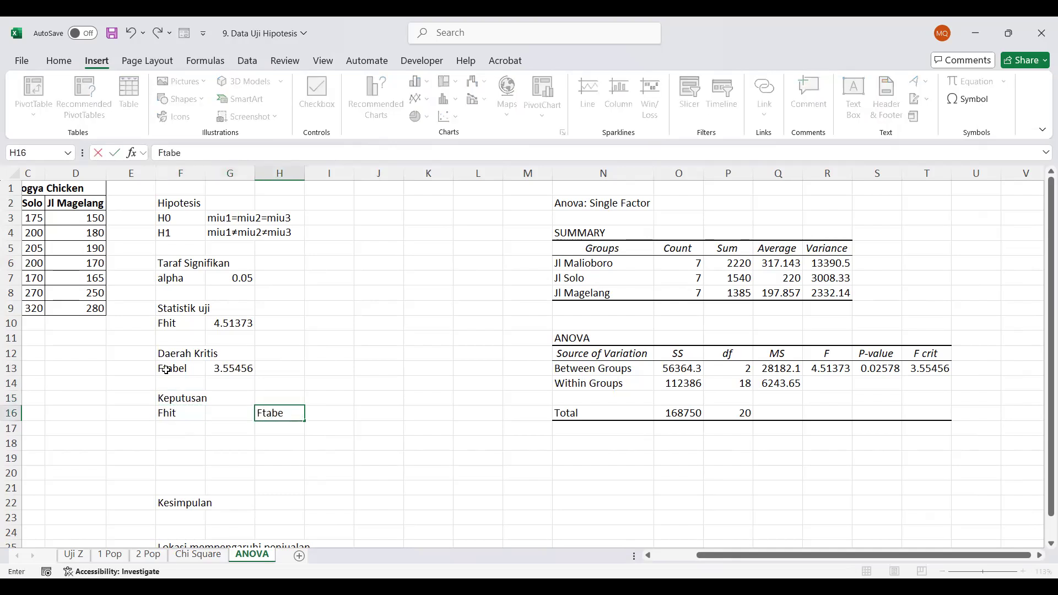
pyautogui.press('Return')
# Link F17 to the Fhit value in G10 and H17 to the Ftabel value in G13
pyautogui.press('Left')
pyautogui.press('Left')
pyautogui.write('=')
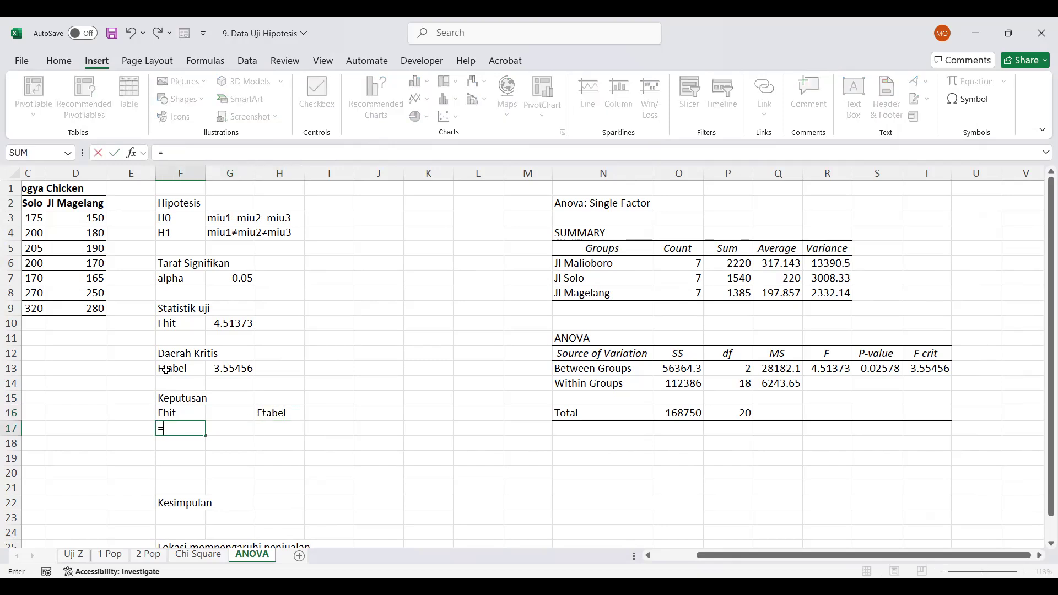
pyautogui.click(226, 323)
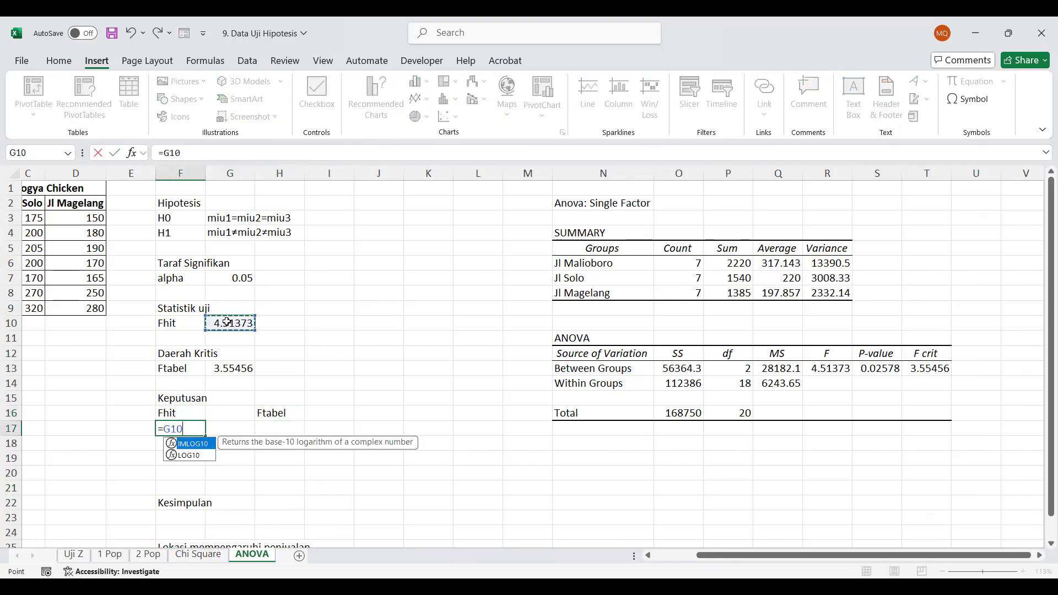
pyautogui.press('Tab')
pyautogui.press('Tab')
pyautogui.write('=')
pyautogui.click(221, 373)
pyautogui.press('Return')
# Enter a greater-than sign in G17 and G16 between the Fhit and Ftabel entries
pyautogui.press('Up')
pyautogui.press('Left')
pyautogui.write('>')
pyautogui.press('Up')
pyautogui.write('>')
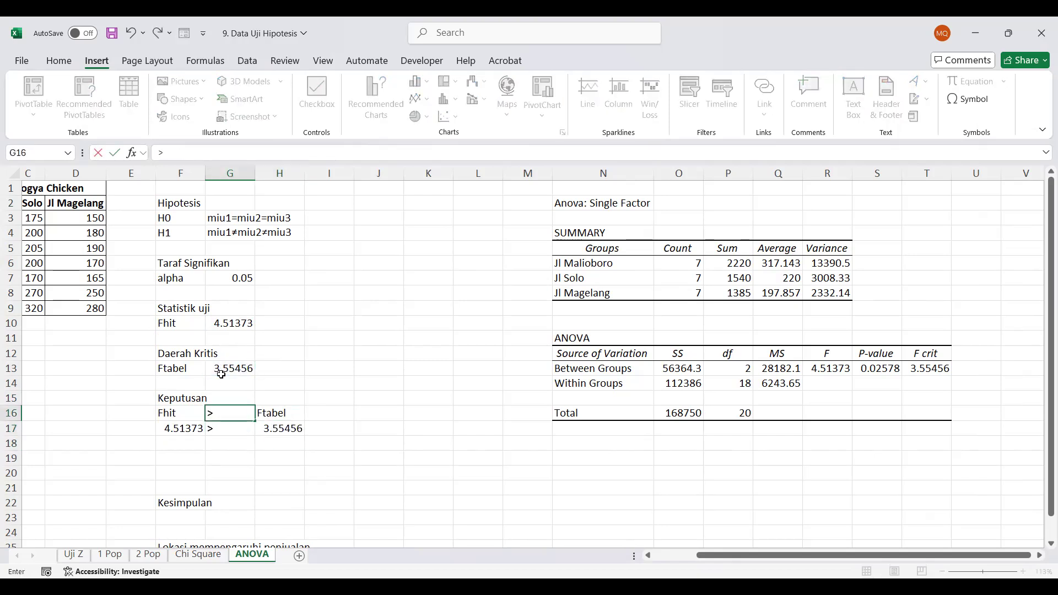
# Center the contents of the comparison cells F16:H17
pyautogui.press('Left')
pyautogui.hotkey('shift', 'Down')
pyautogui.hotkey('shift', 'Right')
pyautogui.hotkey('shift', 'Right')
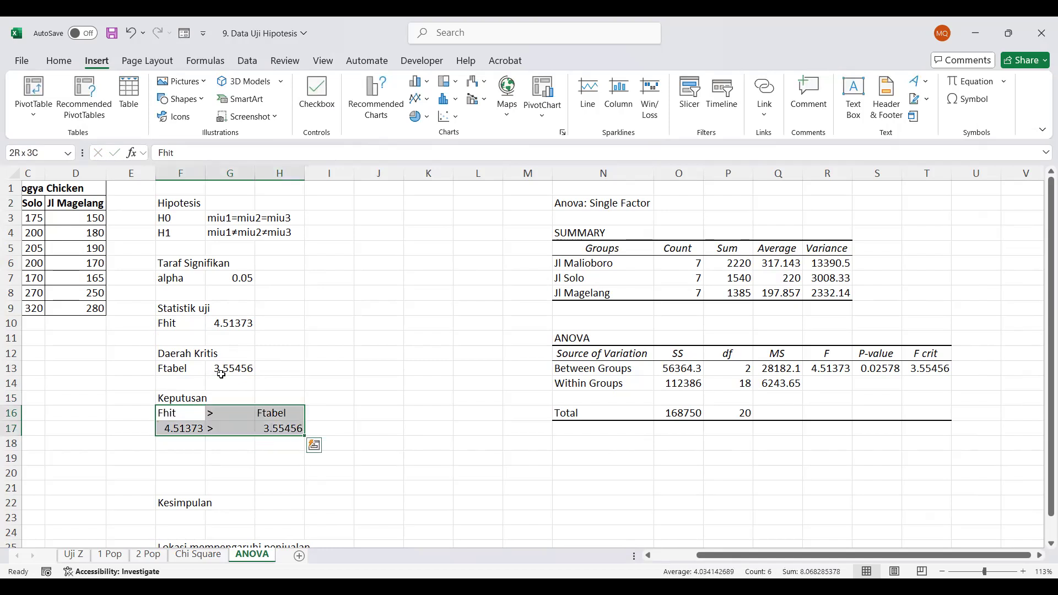
pyautogui.click(58, 63)
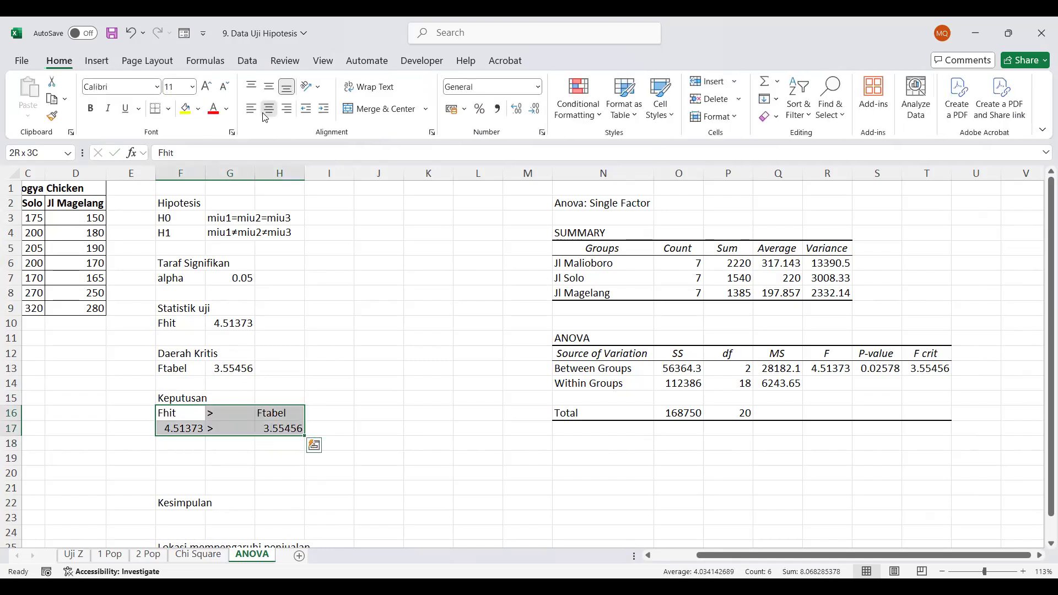
pyautogui.click(269, 109)
# Enter the decision Tolak H0 in F18 below the comparison
pyautogui.click(190, 447)
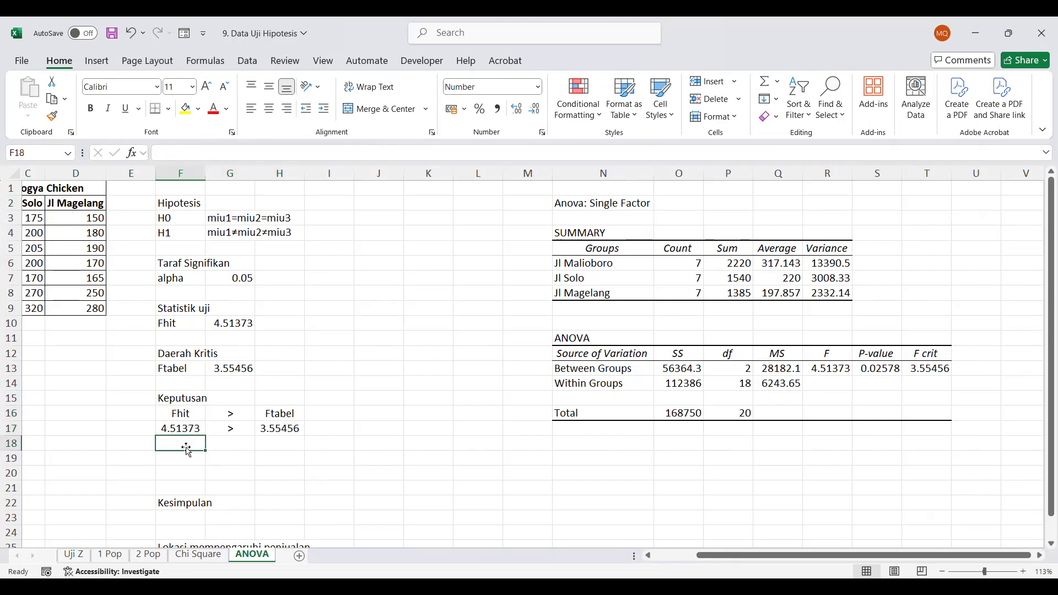
pyautogui.write('Tola')
pyautogui.write('k Ho')
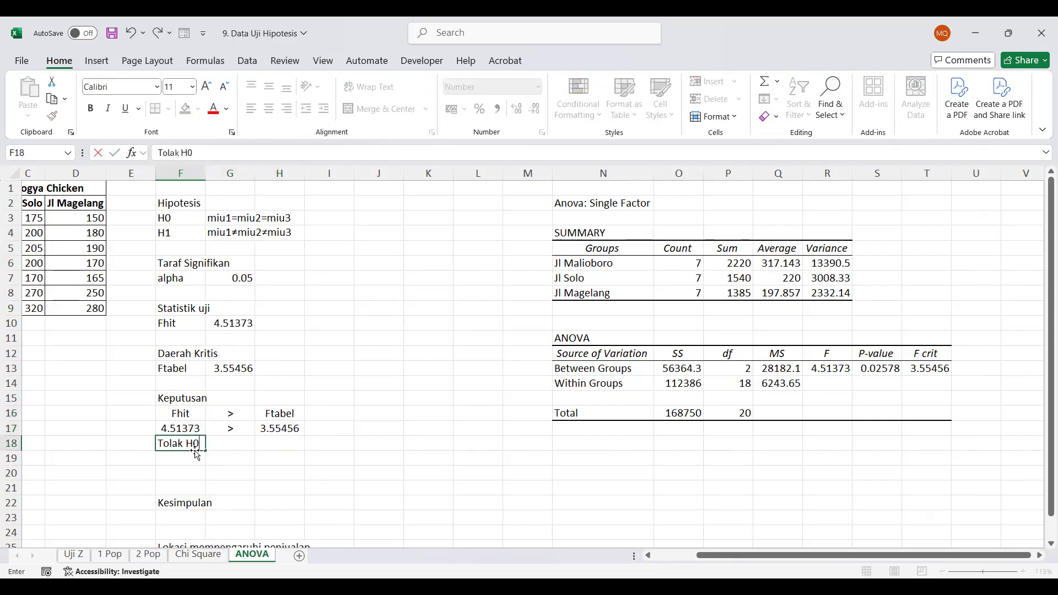
pyautogui.press('Right')
pyautogui.press('Right')
pyautogui.press('Right')
pyautogui.press('Right')
# Link J16 to the P-value in S13 of the ANOVA table
pyautogui.press('Up')
pyautogui.press('Up')
pyautogui.write('=')
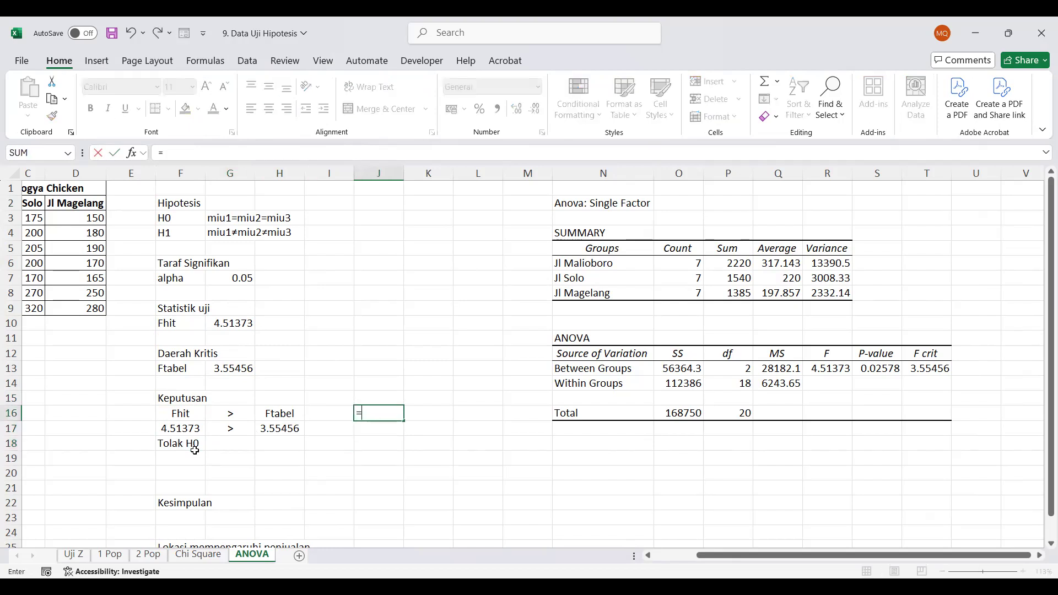
pyautogui.click(884, 367)
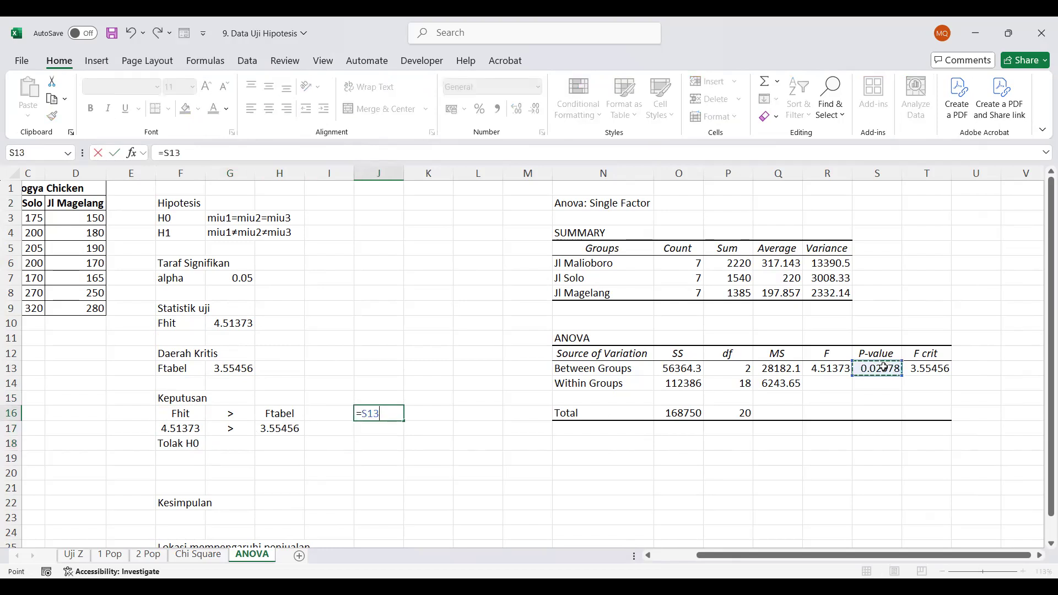
pyautogui.press('Return')
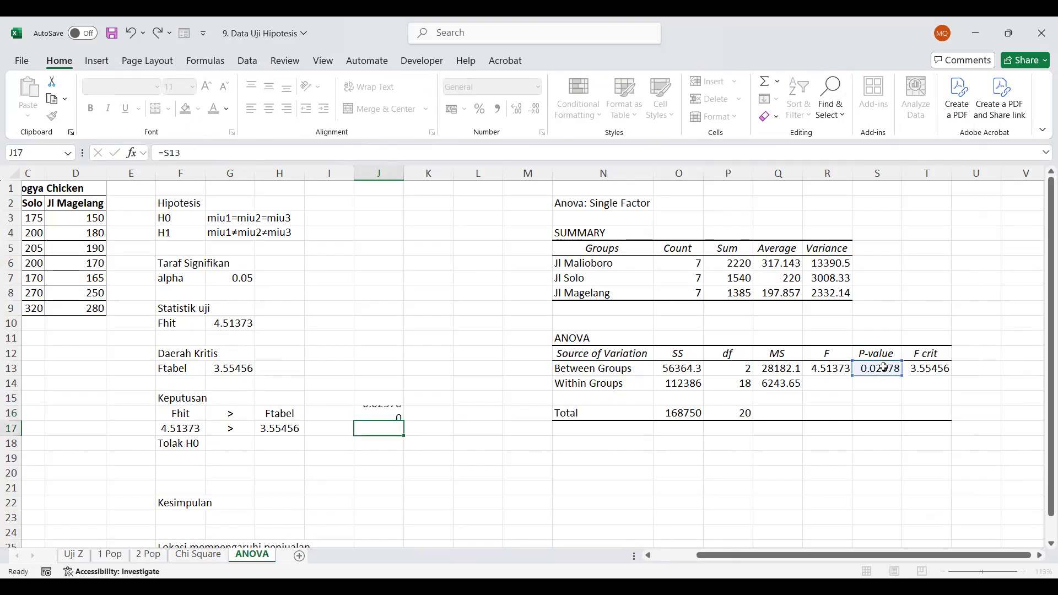
# Link L16 to the alpha value in G7
pyautogui.press('Up')
pyautogui.press('Right')
pyautogui.press('Right')
pyautogui.write('=')
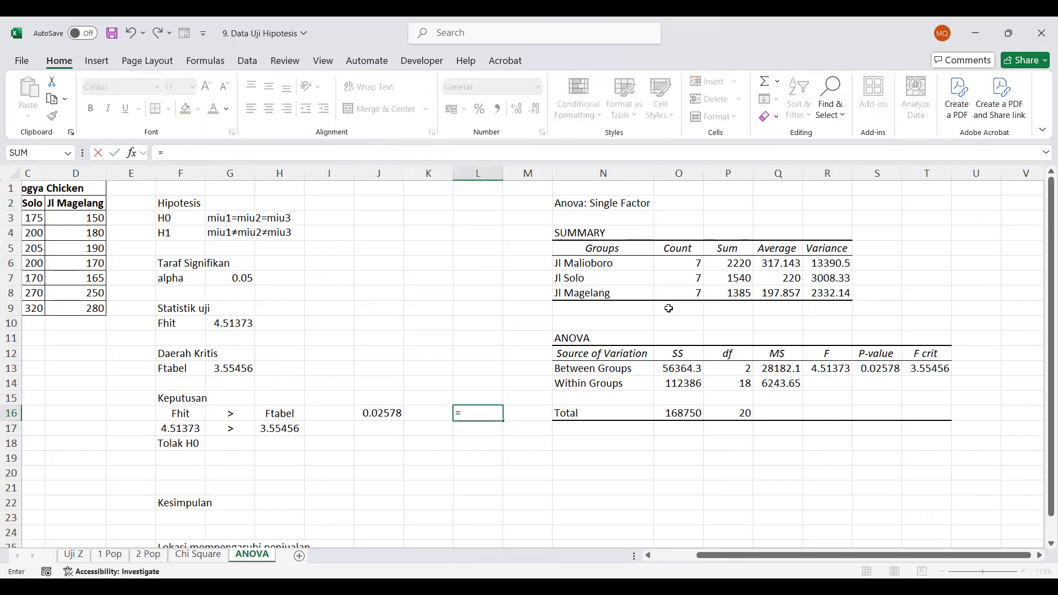
pyautogui.click(232, 281)
pyautogui.press('Return')
# Move the linked P-value and alpha cells J16:L16 down one row to J17:L17
pyautogui.press('Up')
pyautogui.press('Left')
pyautogui.press('Left')
pyautogui.hotkey('shift', 'Right')
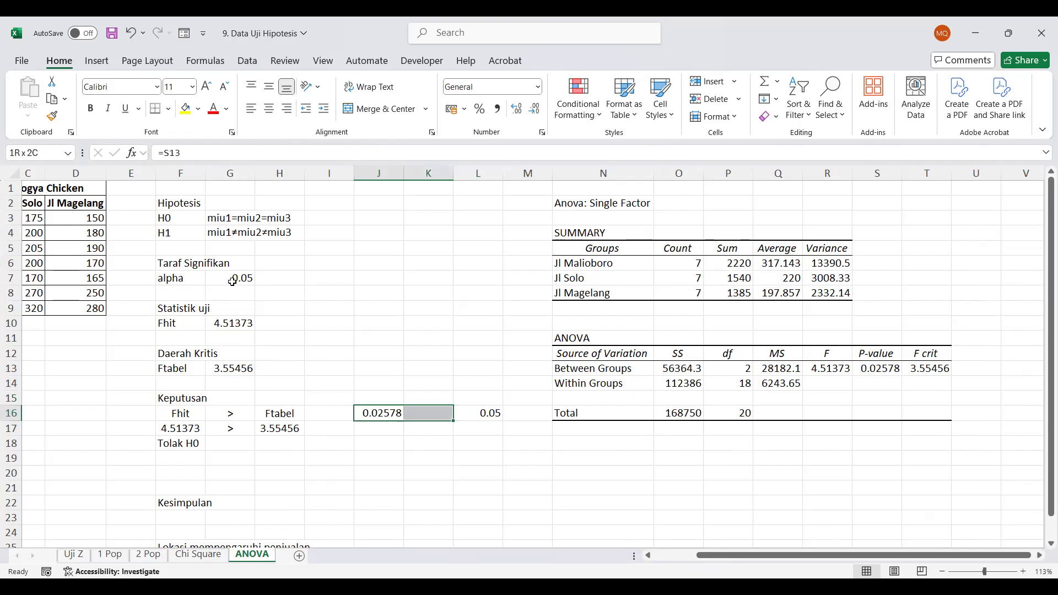
pyautogui.hotkey('shift', 'Right')
pyautogui.hotkey('ctrl', 'x')
pyautogui.press('Down')
pyautogui.hotkey('ctrl', 'v')
# Label the values with p-value in J16 and alpha in L16
pyautogui.press('Up')
pyautogui.write('p-value')
pyautogui.press('Tab')
pyautogui.press('Tab')
pyautogui.write('alpha')
pyautogui.press('Return')
# Enter a less-than sign in K17 and K16 between the p-value and alpha entries
pyautogui.press('Left')
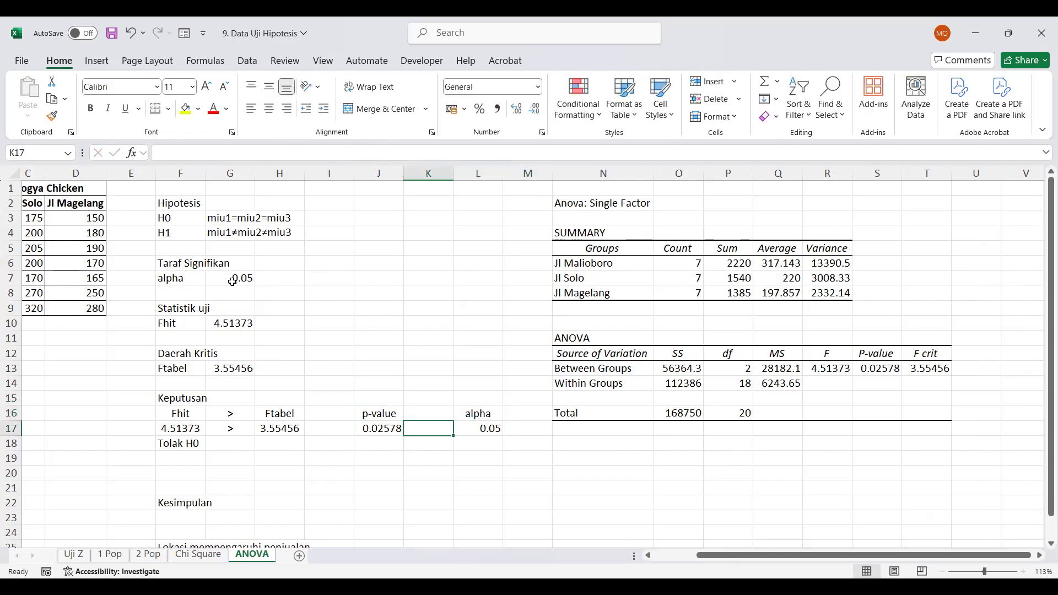
pyautogui.write('<')
pyautogui.press('Up')
pyautogui.press('Left')
pyautogui.press('Right')
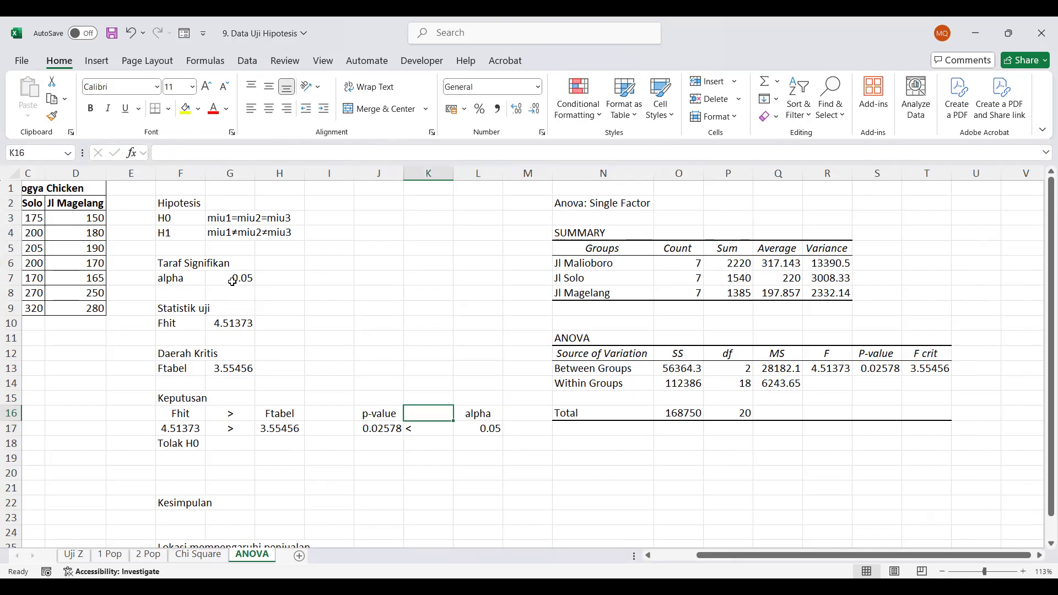
pyautogui.write('<')
pyautogui.press('Return')
# Enter the decision Tolak H0 in J18 below the p-value comparison
pyautogui.press('Down')
pyautogui.press('Left')
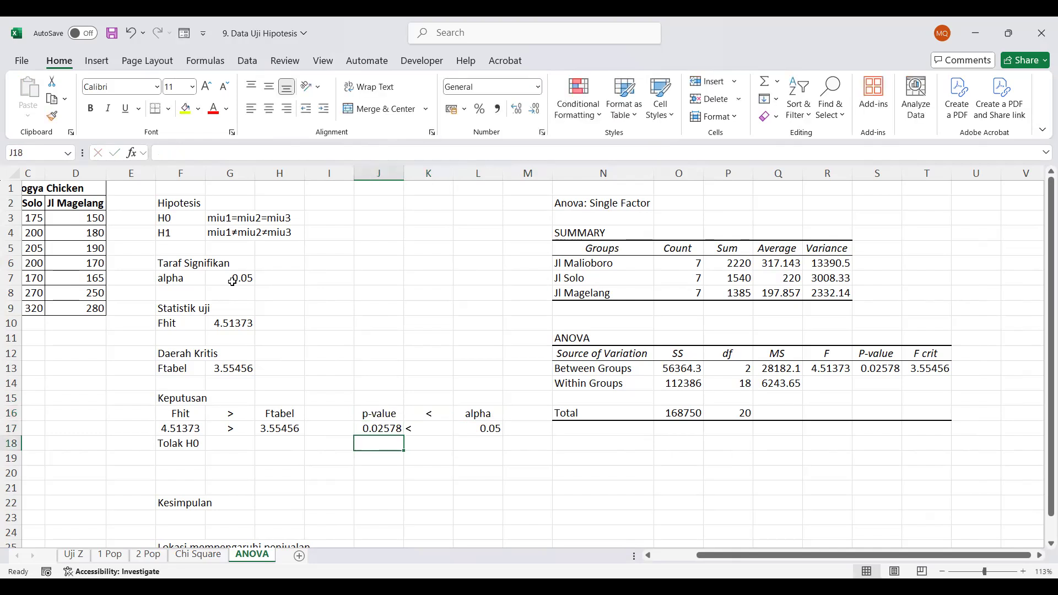
pyautogui.write('Tolak H0')
pyautogui.press('Return')
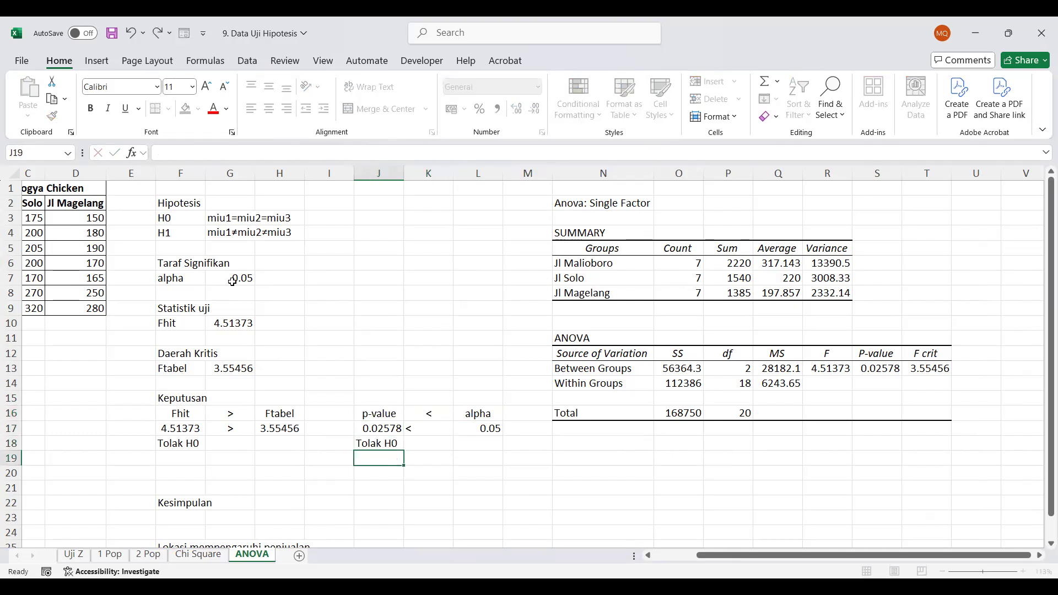
# Center the contents of the p-value comparison cells J16:L17
pyautogui.moveTo(386, 412); pyautogui.dragTo(484, 430)
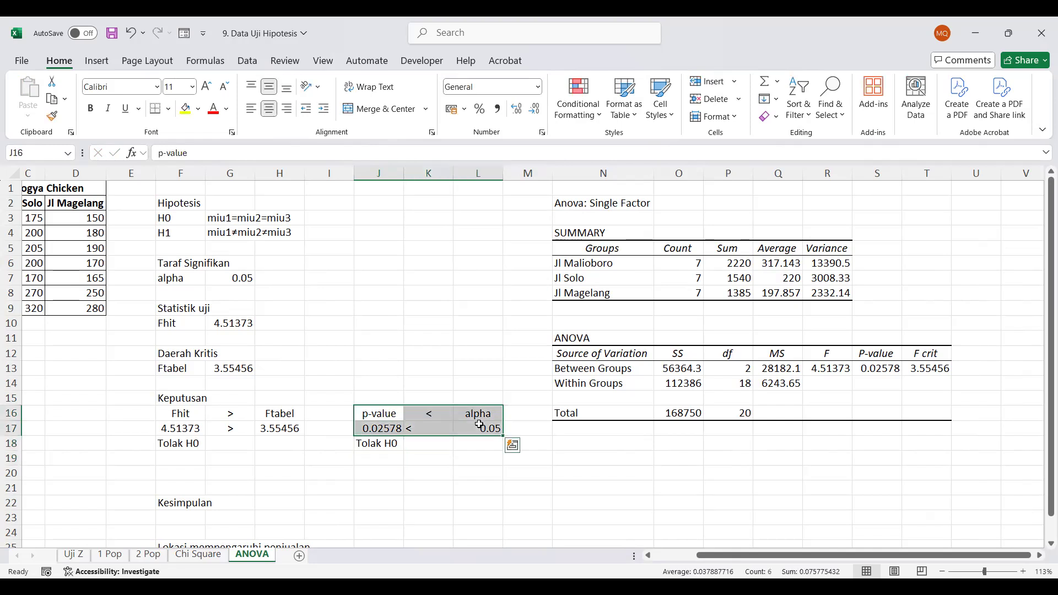
pyautogui.click(268, 109)
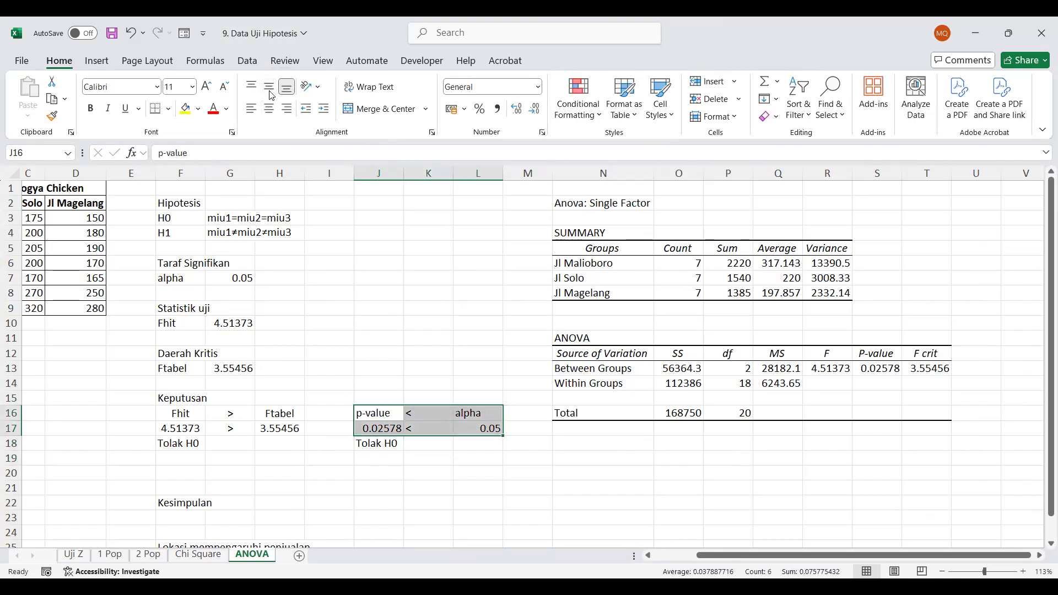
pyautogui.click(269, 109)
pyautogui.click(314, 395)
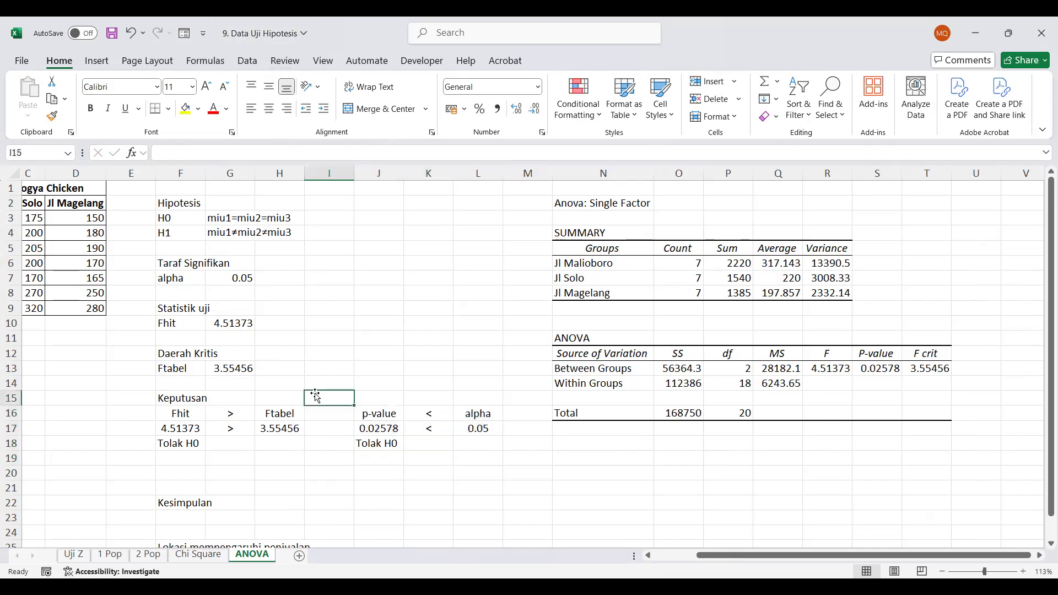
# Move the Kesimpulan heading from F22 up to F20
pyautogui.click(185, 499)
pyautogui.hotkey('ctrl', 'x')
pyautogui.press('Up')
pyautogui.press('Up')
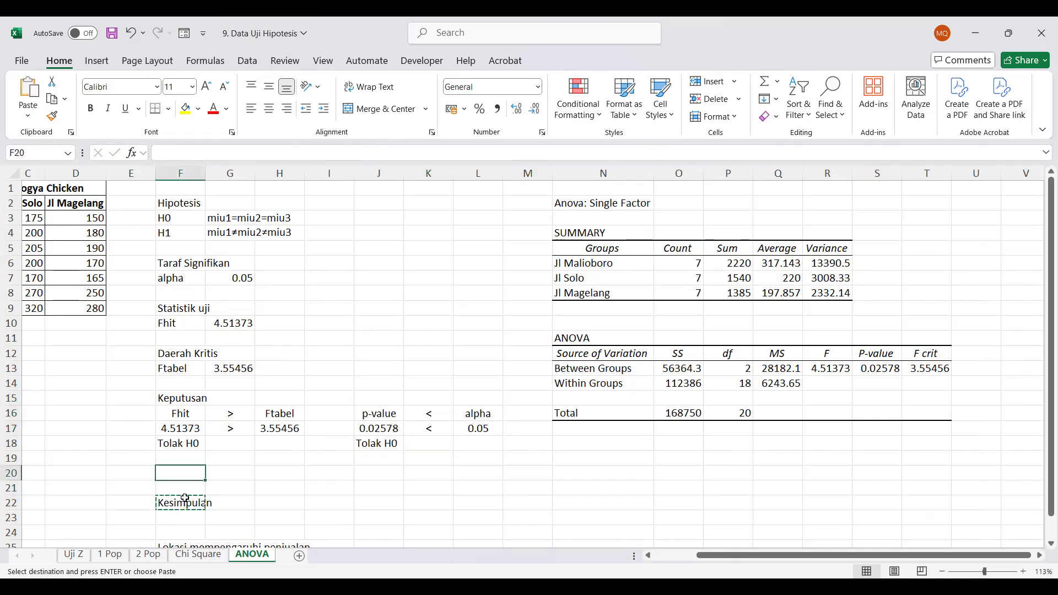
pyautogui.press('Return')
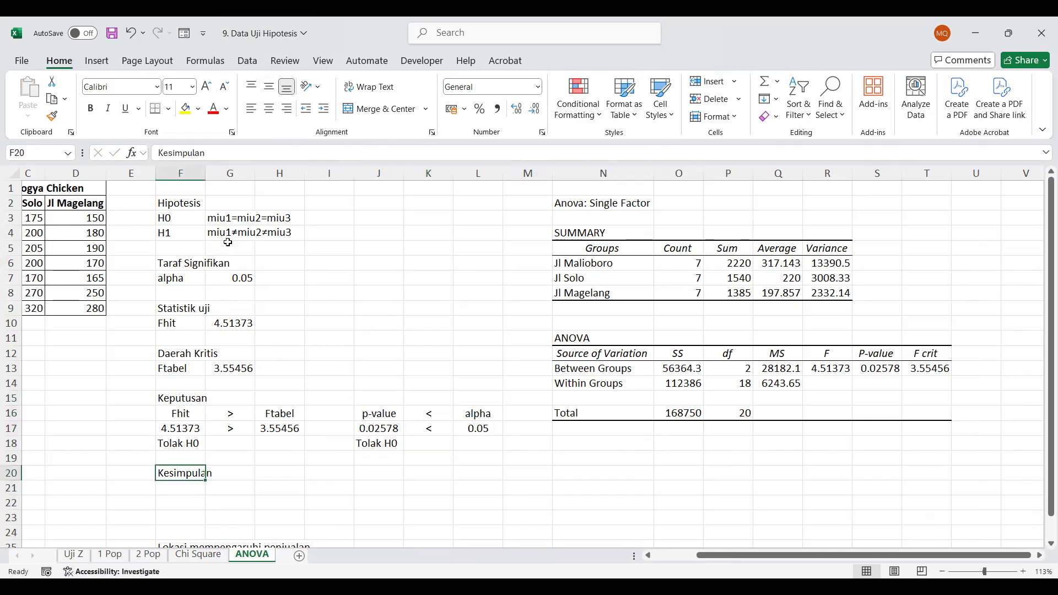
# Enter the conclusion "Ada perbedaan rata-rata penjualan di ketiga lokasi" in F21
pyautogui.press('Down')
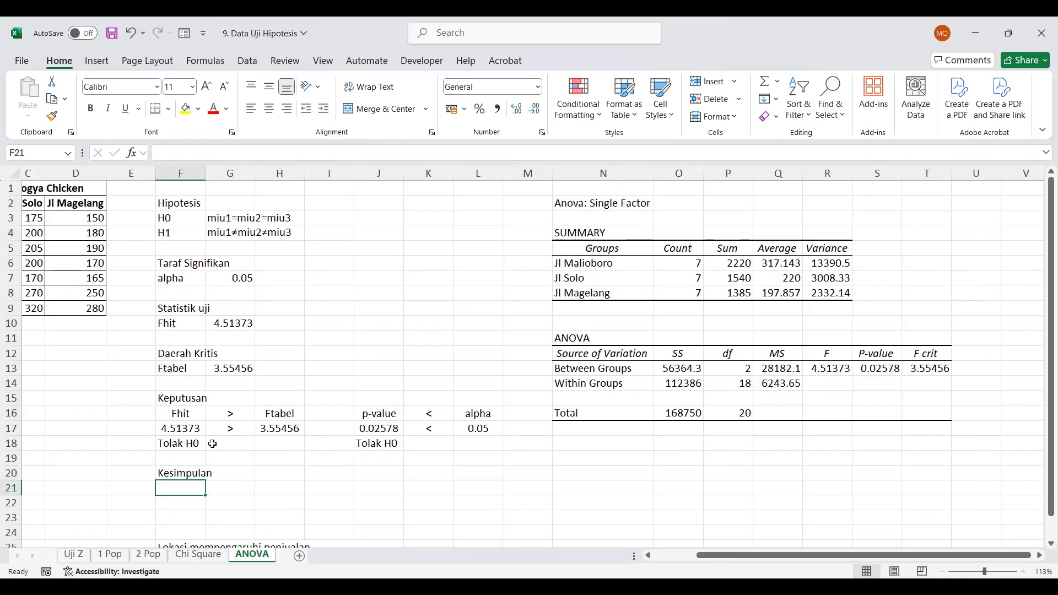
pyautogui.write('Ada')
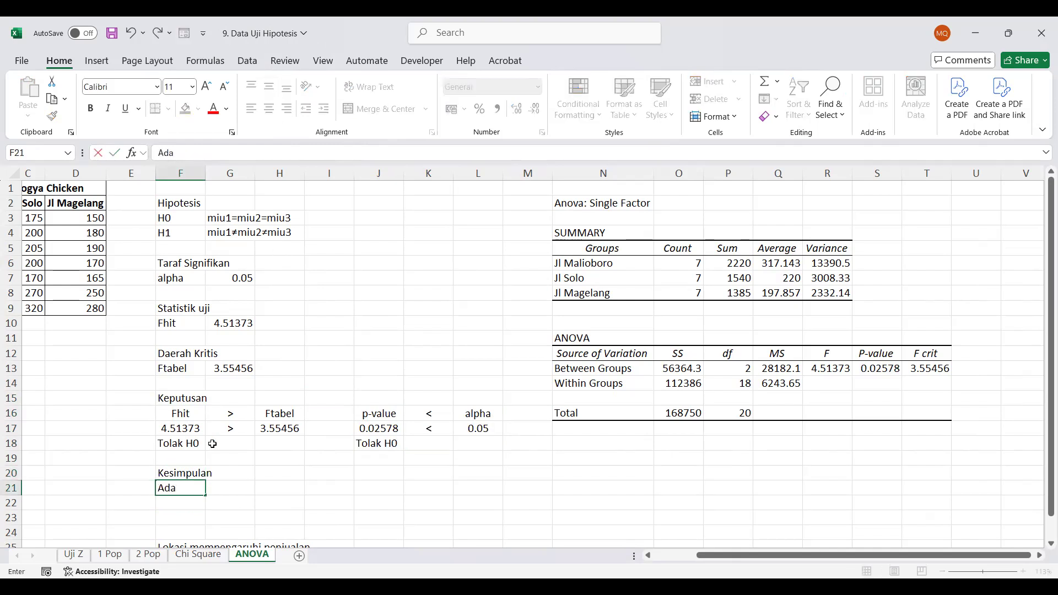
pyautogui.write(' perbedaan rata-rata penjul')
pyautogui.press('BackSpace')
pyautogui.write('alan ')
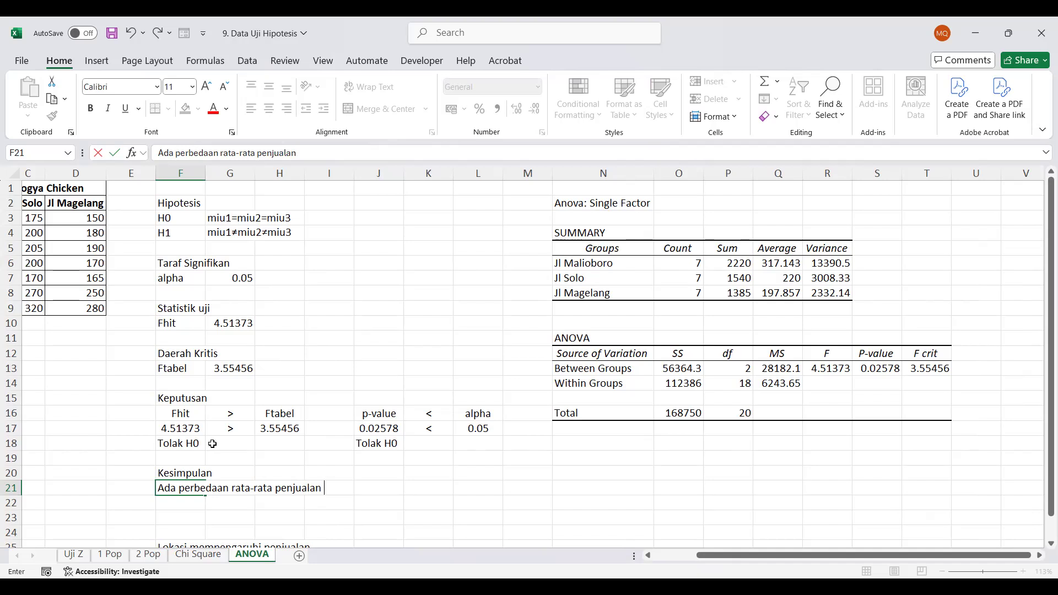
pyautogui.write('di ketohga lokasi')
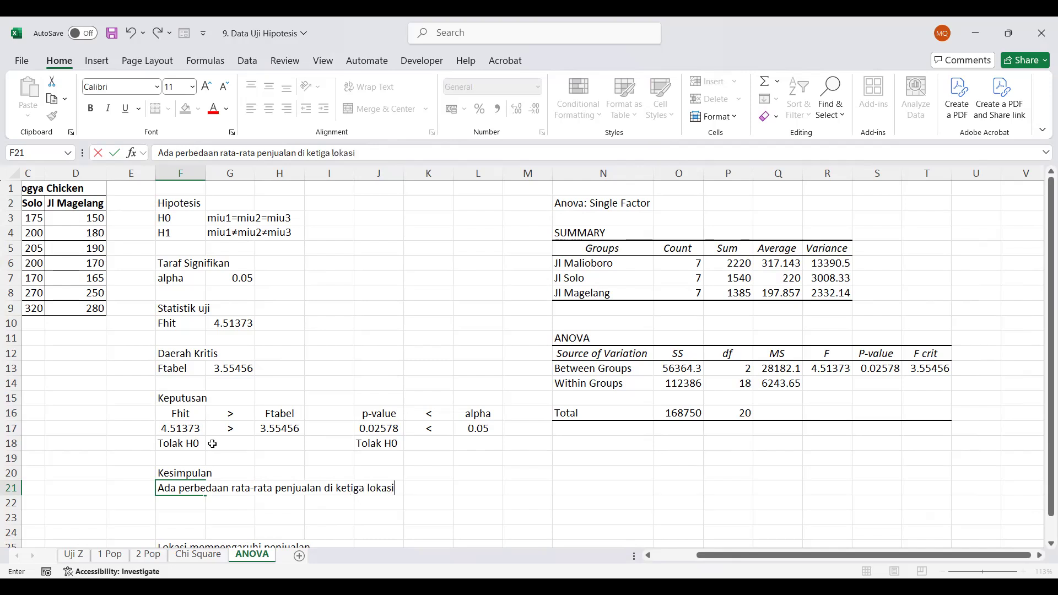
pyautogui.press('Return')
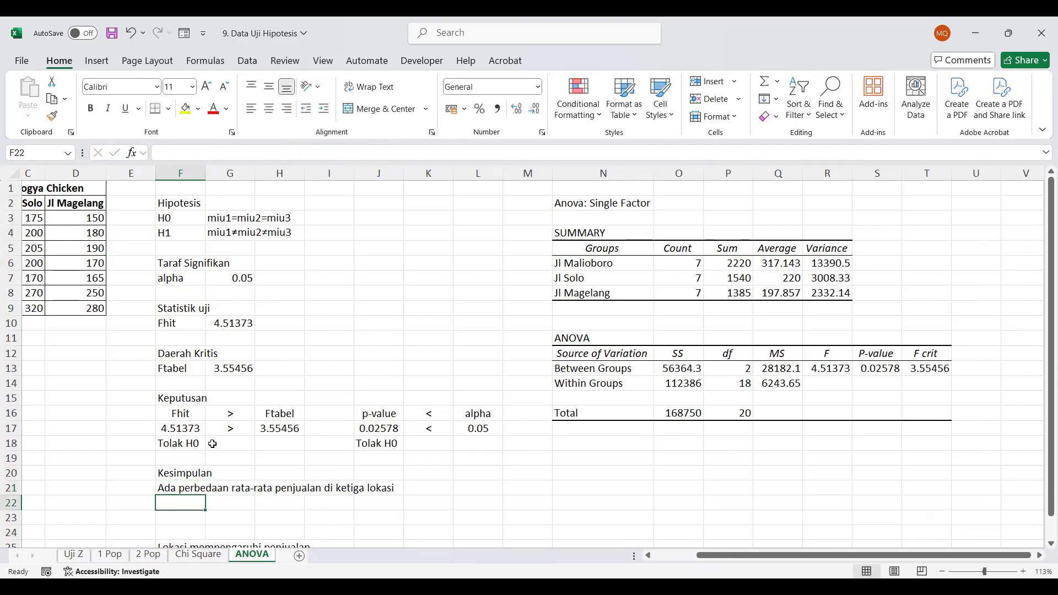
# Enter "Rata-rata penjualan di Malioboro tidak sama dengan di Solo tidak sama dengan di Magelang" in F22
pyautogui.write('Rata-rata penjualan di pa')
pyautogui.press('BackSpace')
pyautogui.press('BackSpace')
pyautogui.write('Malioboro')
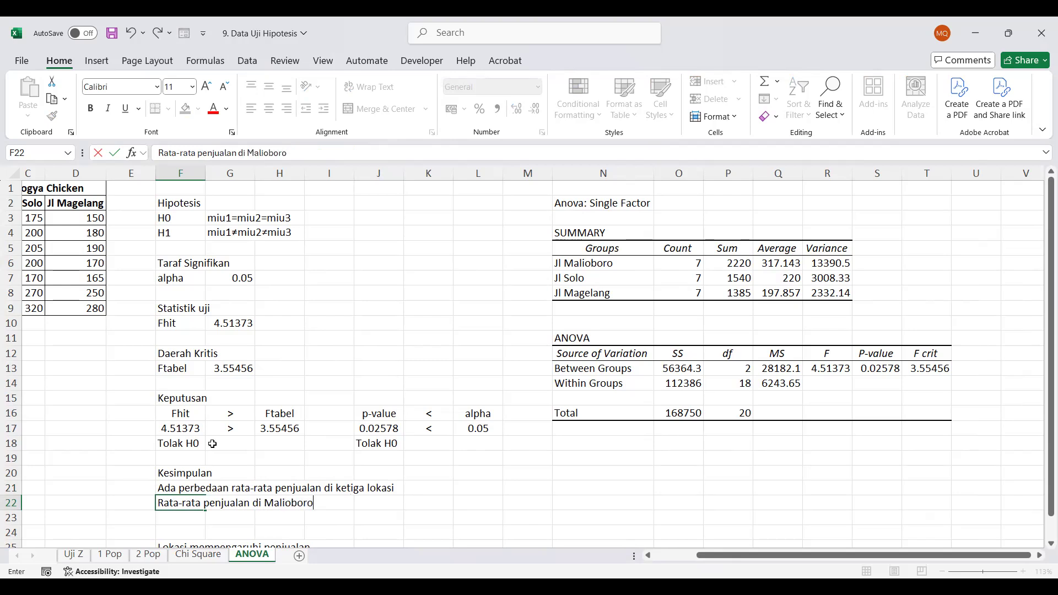
pyautogui.write(' tidak sama')
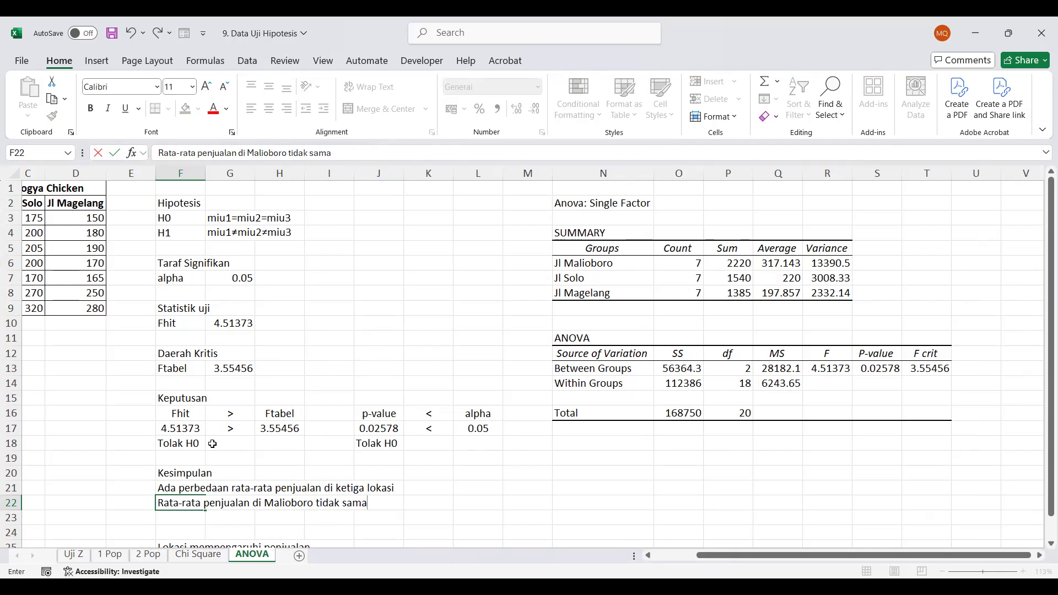
pyautogui.write(' dengan di So')
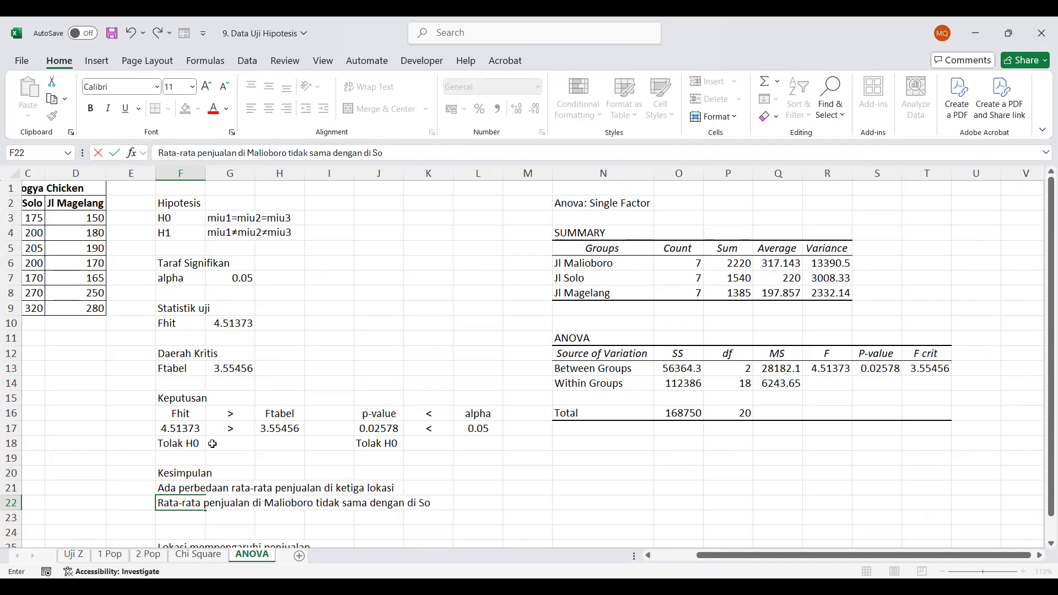
pyautogui.write('lo tidak sama denga')
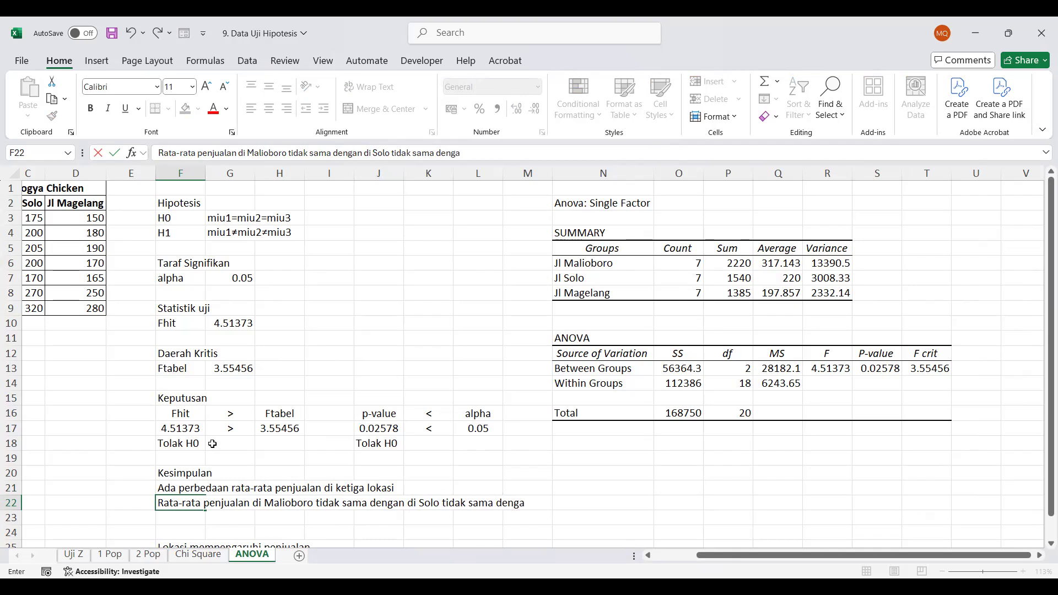
pyautogui.write('n di Magelang')
pyautogui.press('Return')
# Enter "Lokasi mempengaruhi penjualan" in F23 as the last conclusion line
pyautogui.write('Lo')
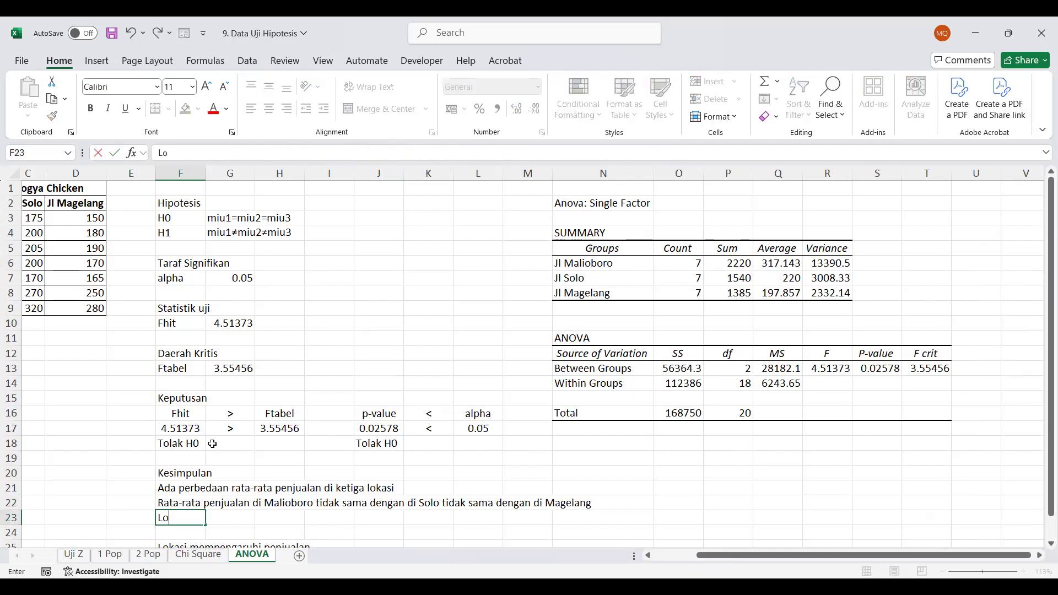
pyautogui.write('kasi mempengaruhi penjualan')
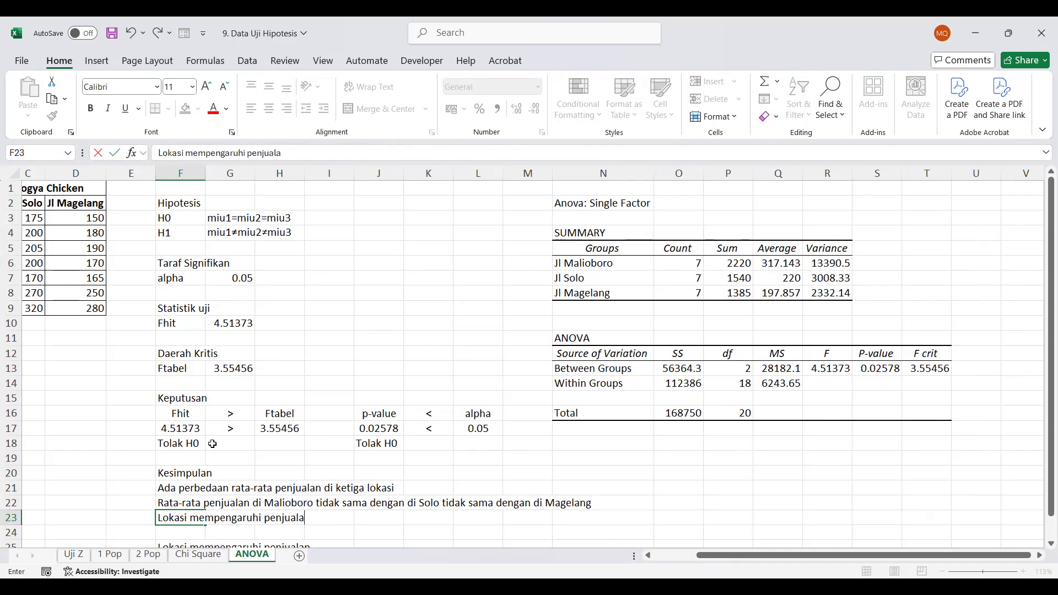
pyautogui.press('Return')
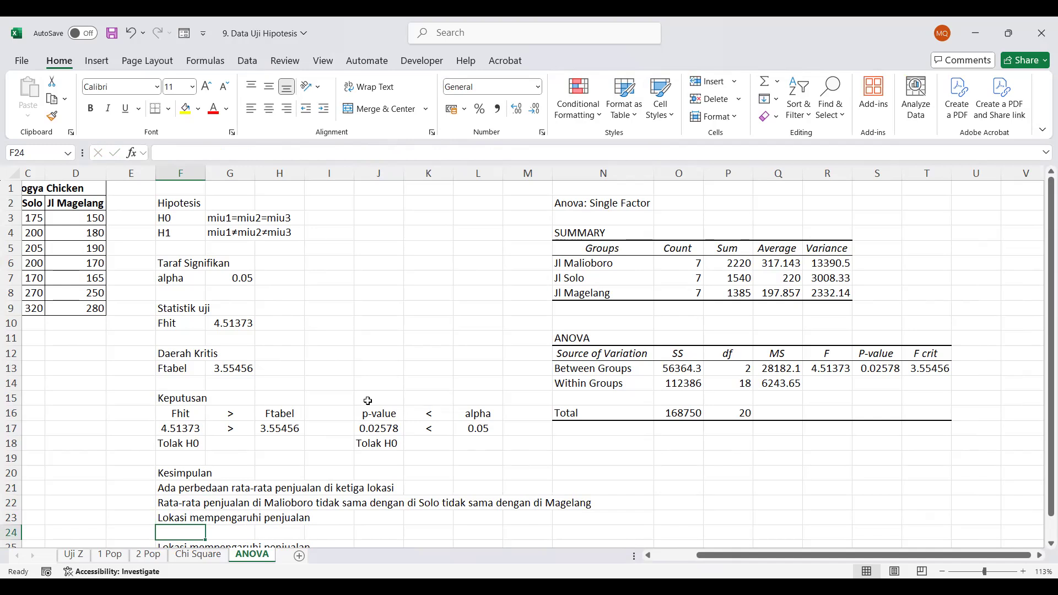
# Delete the duplicate "Lokasi mempengaruhi penjualan" text in F25
pyautogui.scroll(-2, 368, 401)
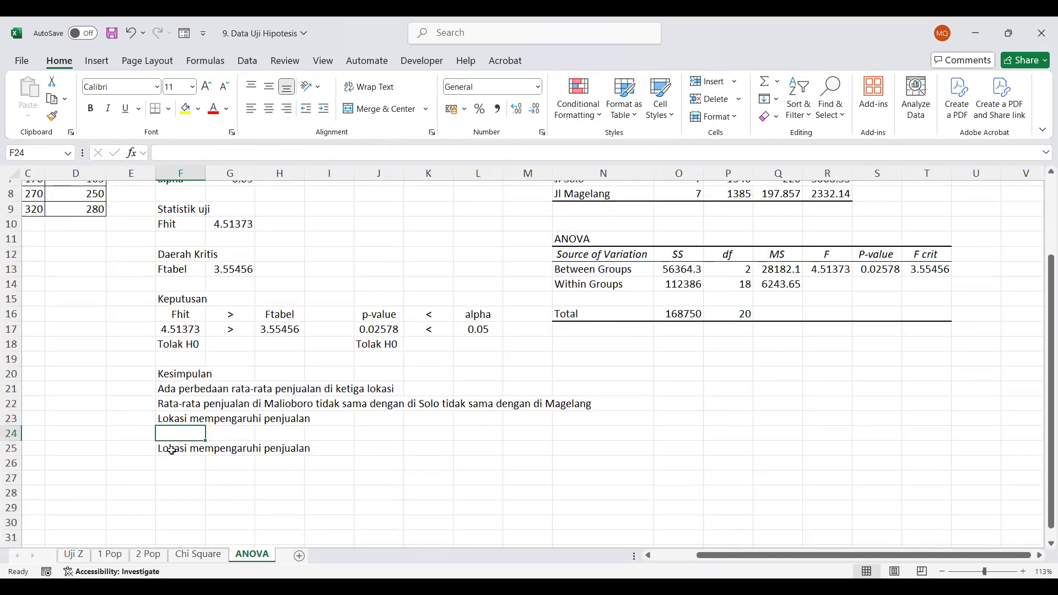
pyautogui.click(171, 449)
pyautogui.press('Delete')
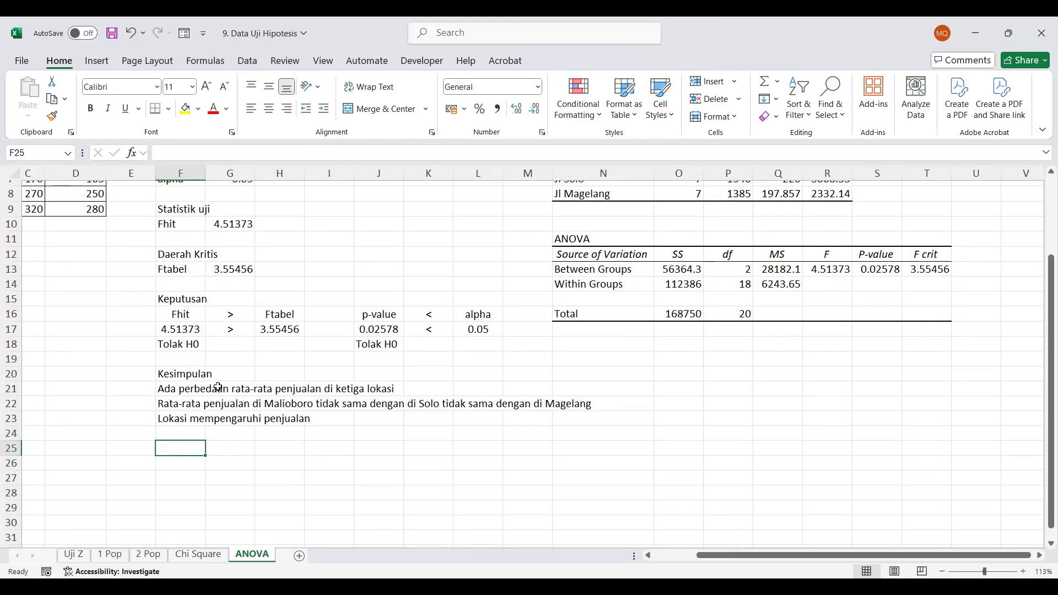
pyautogui.scroll(2, 218, 387)
pyautogui.scroll(-2, 218, 387)
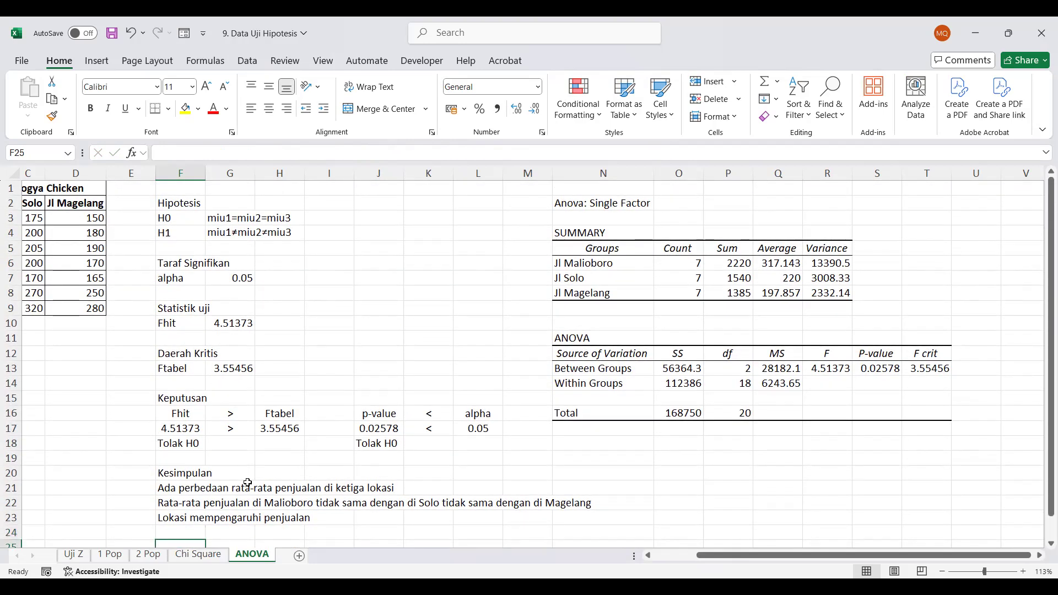
pyautogui.scroll(2, 476, 488)
# Start the Anova: Two-Factor Without Replication analysis and set its input range to A1:D9
pyautogui.click(241, 65)
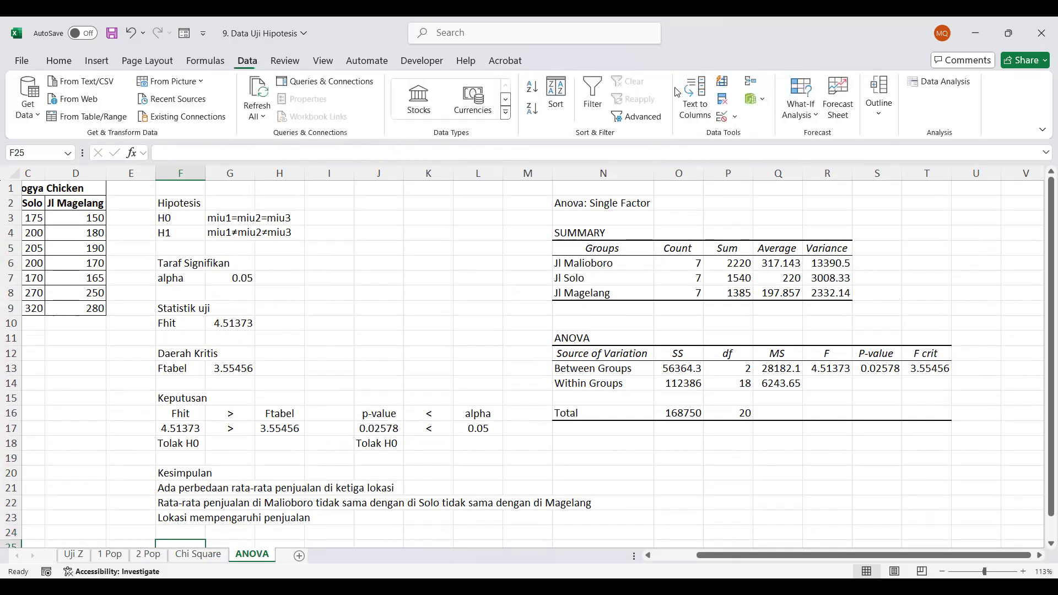
pyautogui.click(941, 82)
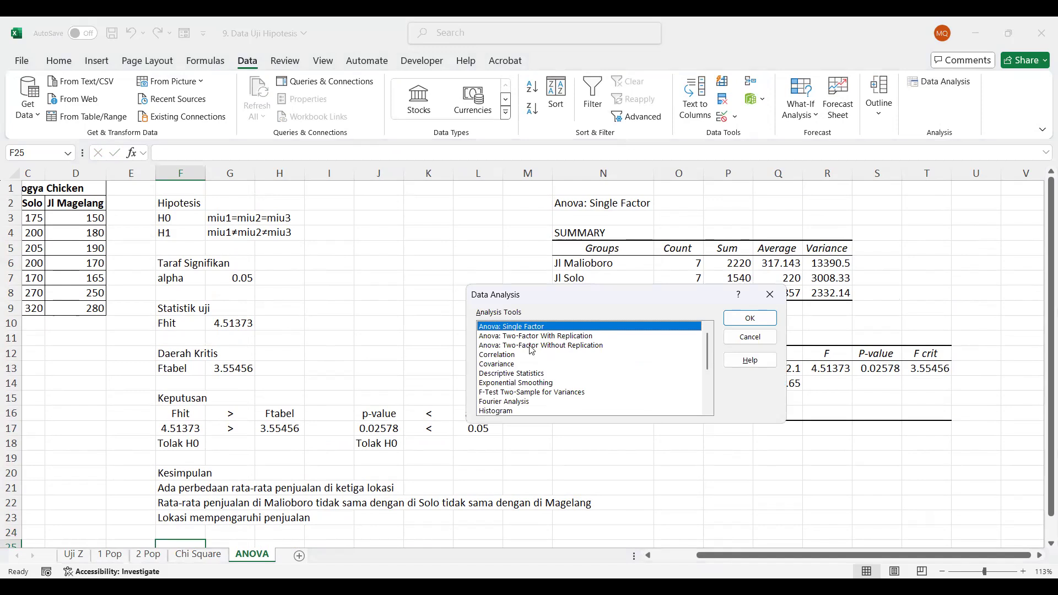
pyautogui.click(534, 345)
pyautogui.click(750, 319)
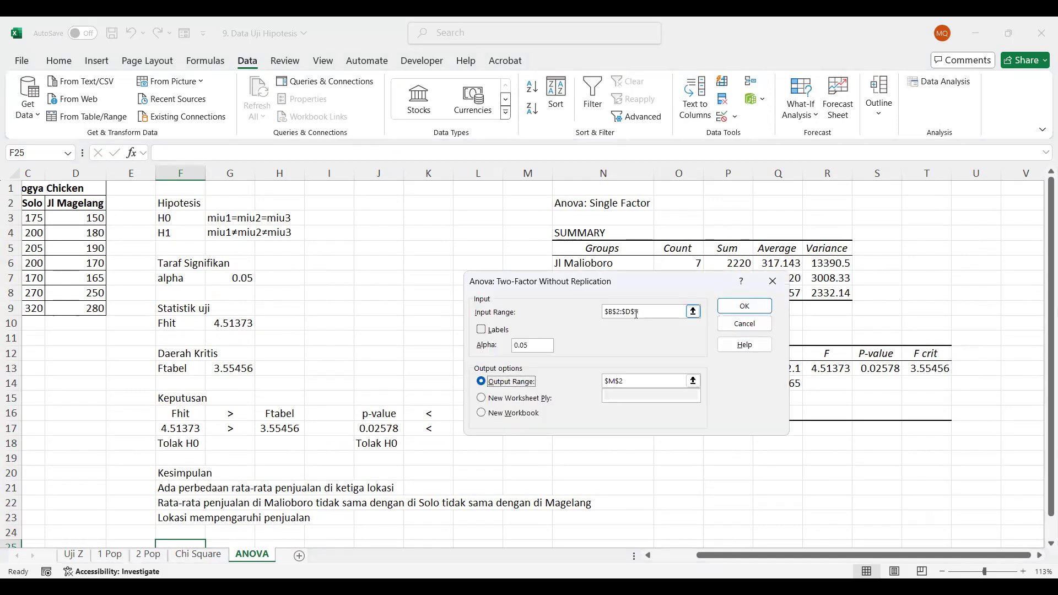
pyautogui.moveTo(644, 312); pyautogui.dragTo(586, 317)
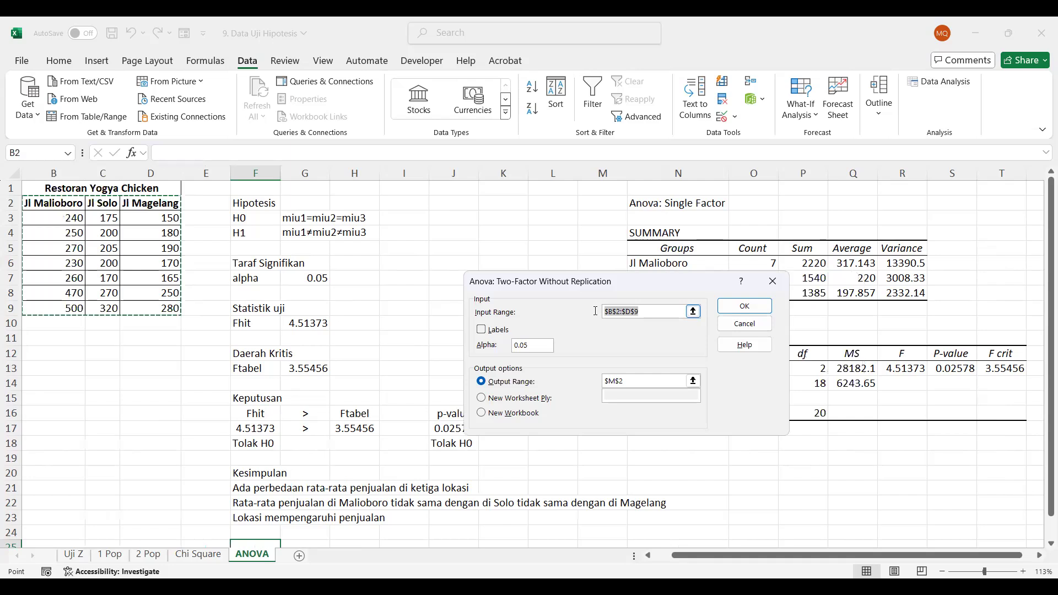
pyautogui.hscroll(-2, 165, 398)
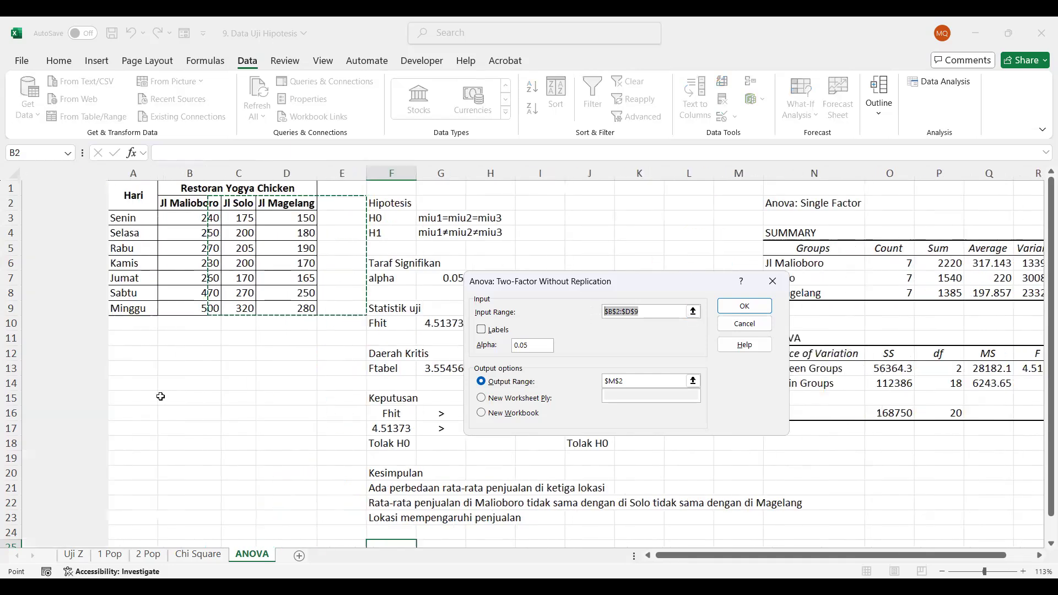
pyautogui.click(38, 207)
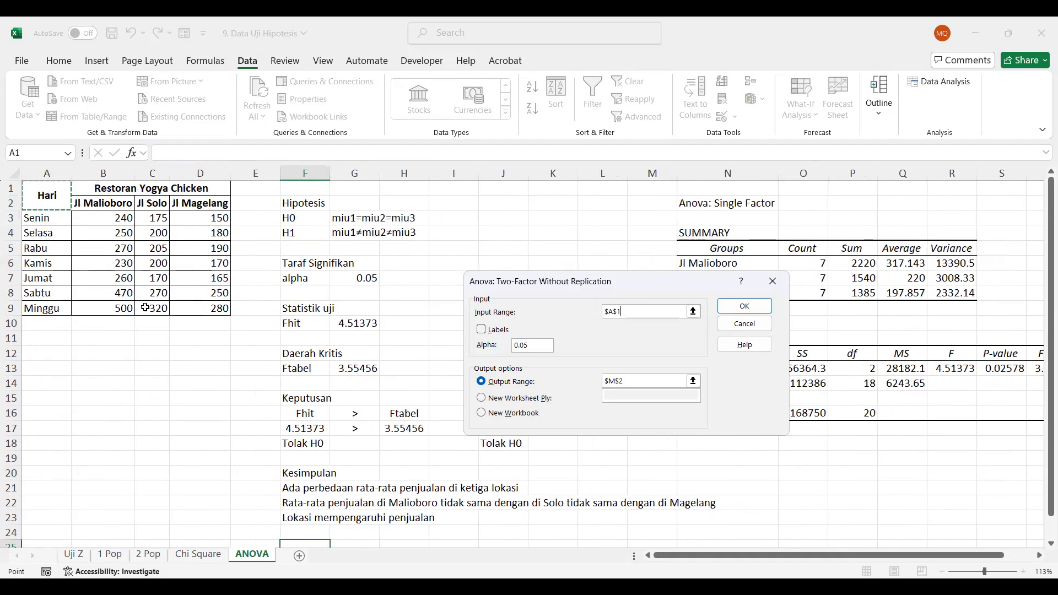
pyautogui.moveTo(145, 305); pyautogui.dragTo(217, 307)
# Enable labels, set the output range to O19, and try to run the two-factor ANOVA
pyautogui.click(497, 332)
pyautogui.moveTo(633, 383); pyautogui.dragTo(601, 382)
pyautogui.click(810, 459)
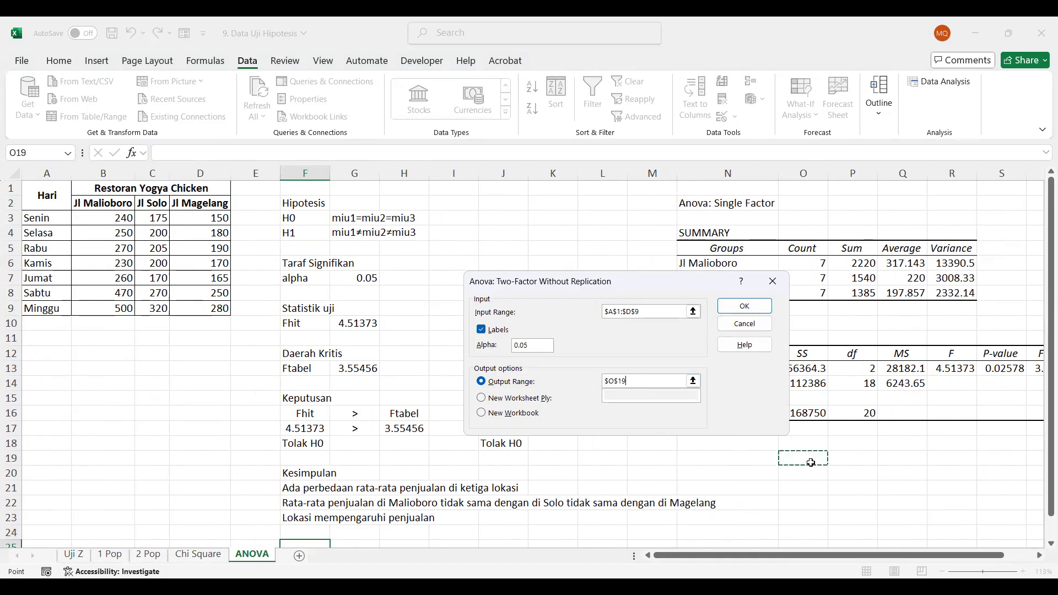
pyautogui.click(744, 308)
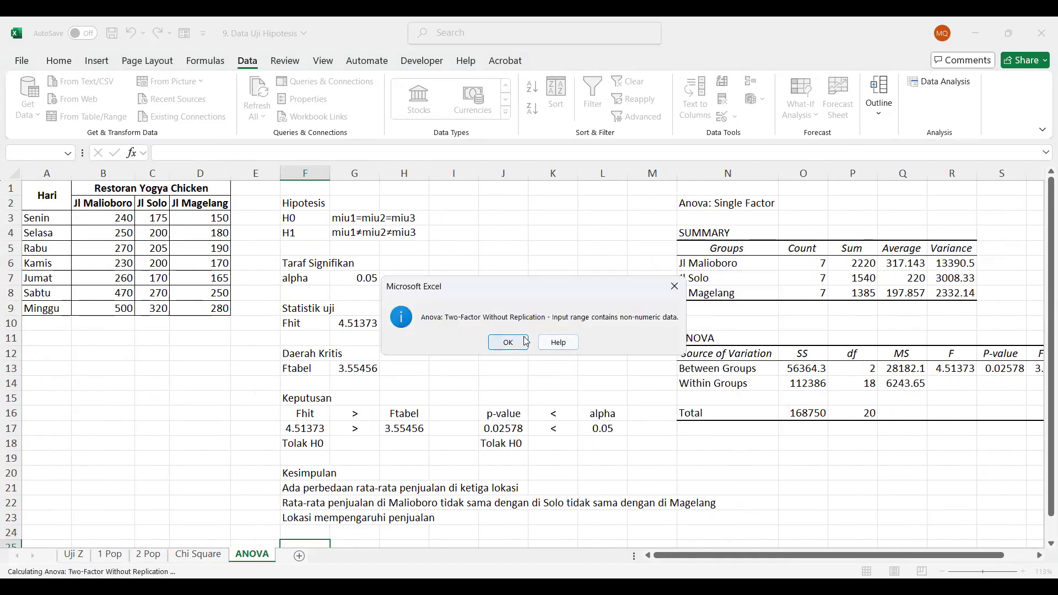
pyautogui.click(525, 341)
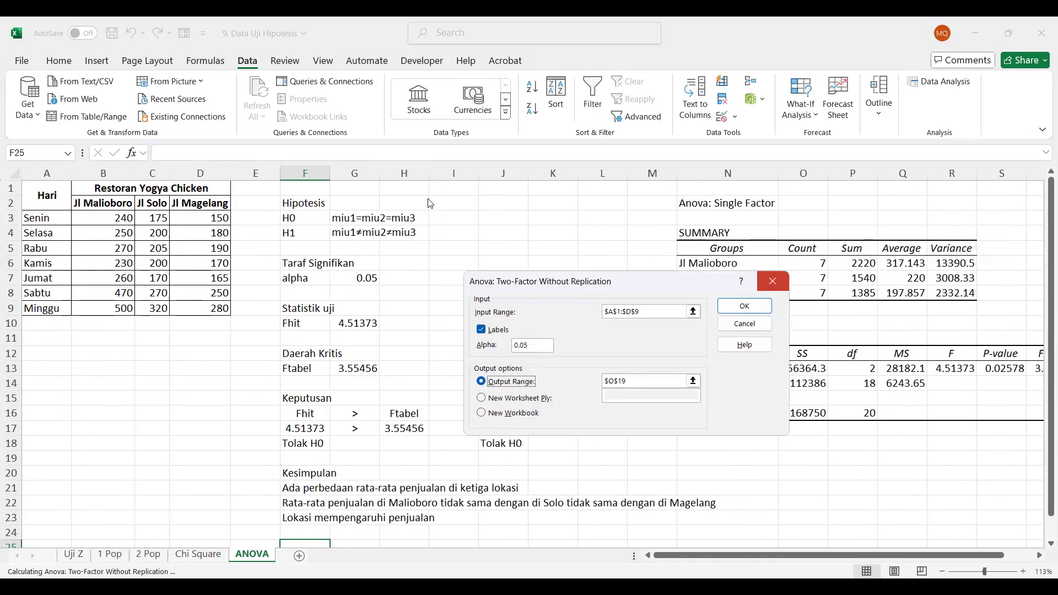
# Rerun Anova: Two-Factor Without Replication with input range B3:D9, labels turned off and output range O19
pyautogui.click(744, 324)
pyautogui.click(751, 336)
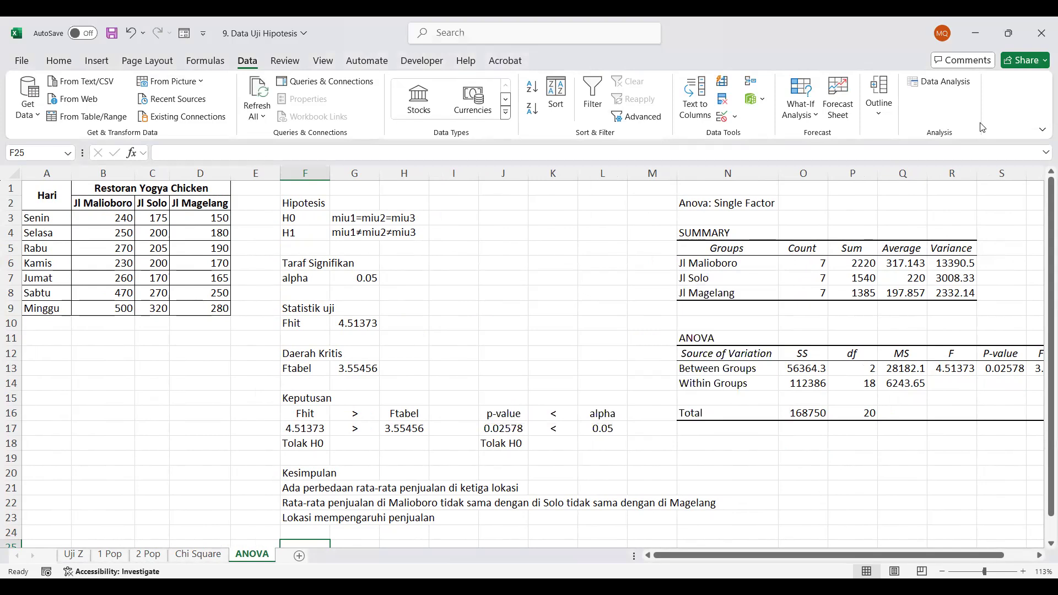
pyautogui.click(940, 88)
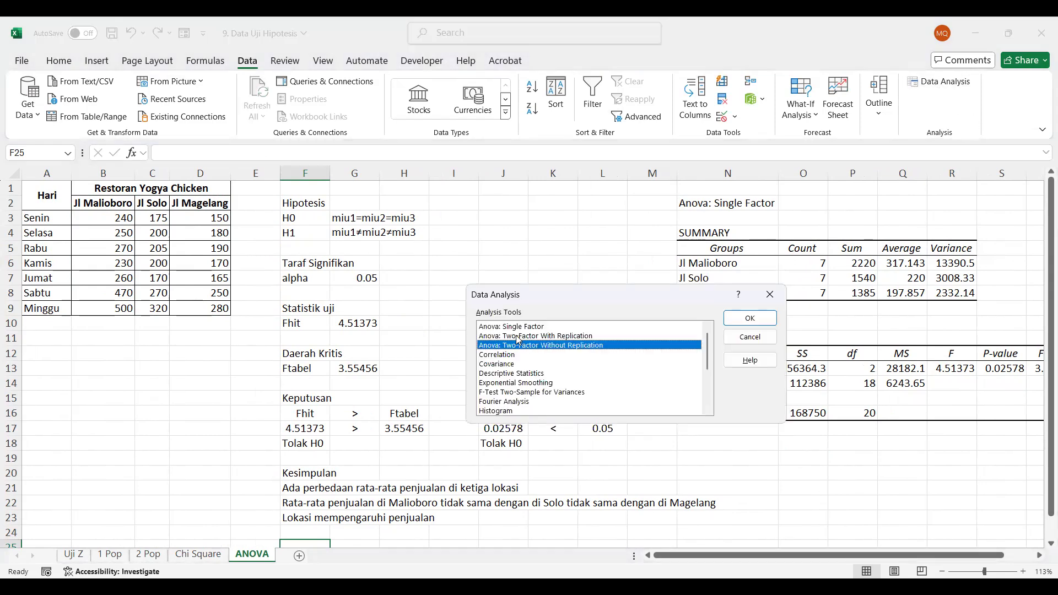
pyautogui.click(750, 318)
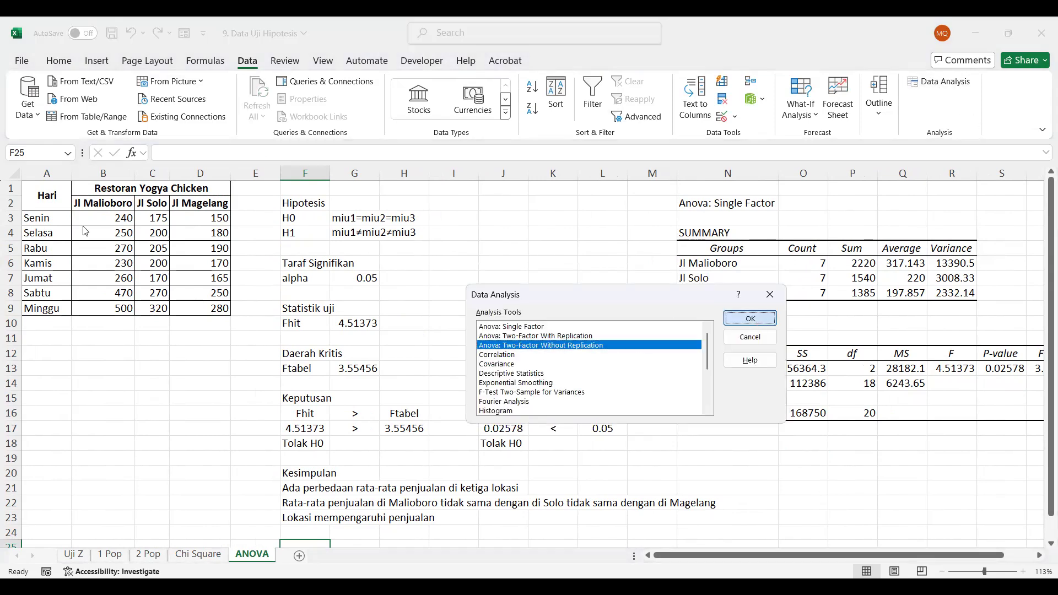
pyautogui.press('Return')
pyautogui.moveTo(647, 312); pyautogui.dragTo(601, 314)
pyautogui.click(111, 219)
pyautogui.keyDown('shift'); pyautogui.click(191, 307); pyautogui.keyUp('shift')
pyautogui.click(481, 329)
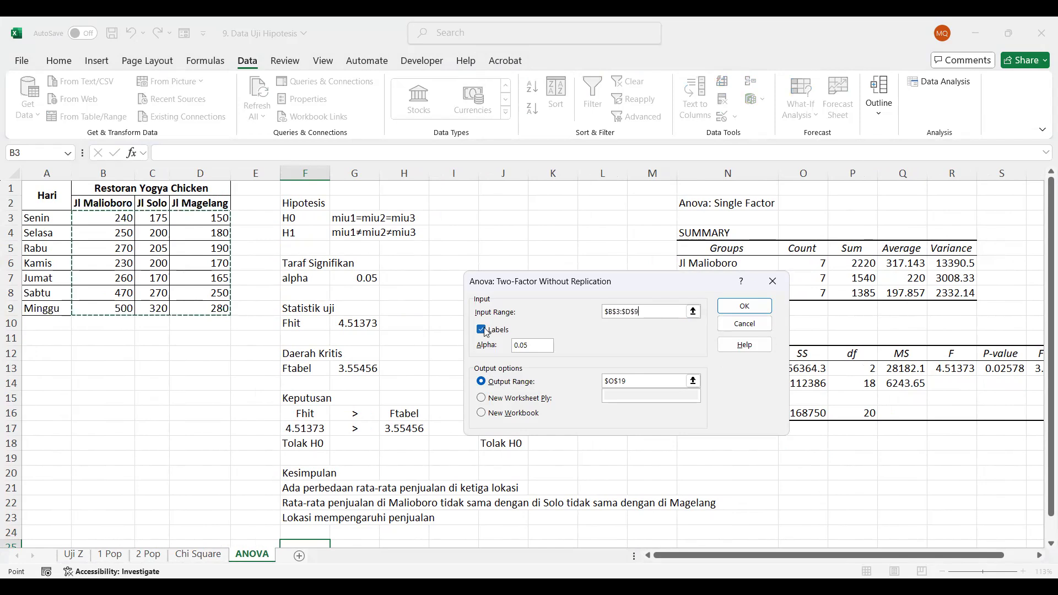
pyautogui.click(726, 308)
pyautogui.click(744, 307)
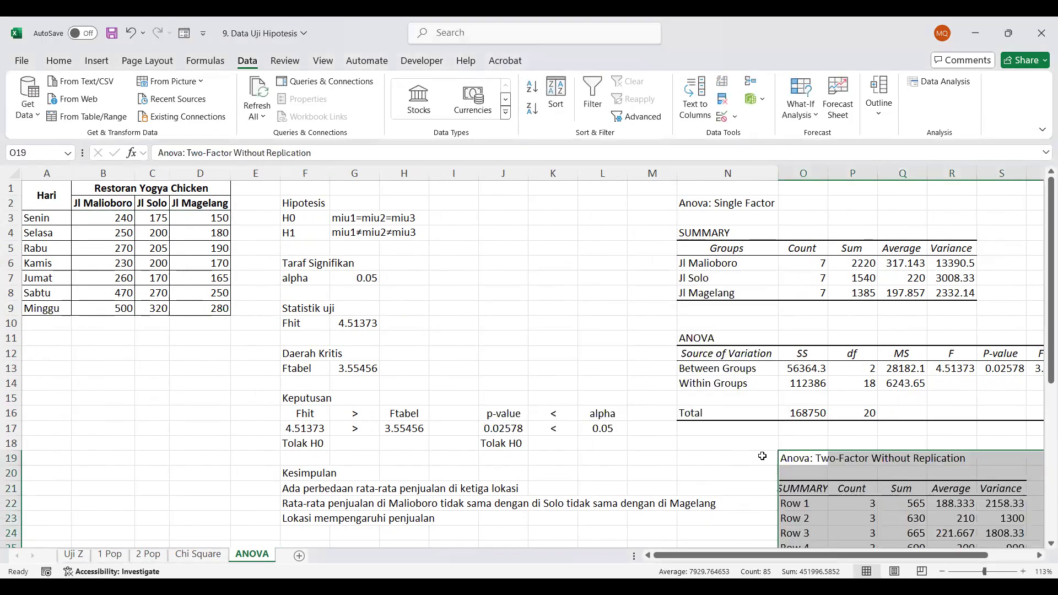
# Auto-fit column O so the source-of-variation headings in the two-factor ANOVA output fit
pyautogui.scroll(-6, 763, 457)
pyautogui.hscroll(2, 763, 456)
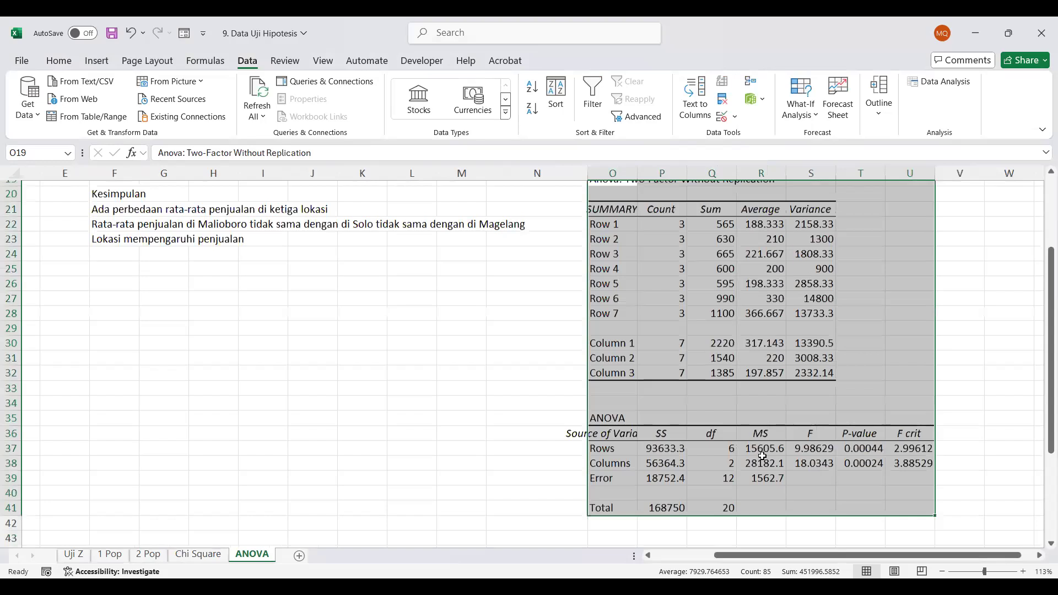
pyautogui.scroll(-1, 762, 456)
pyautogui.click(634, 407)
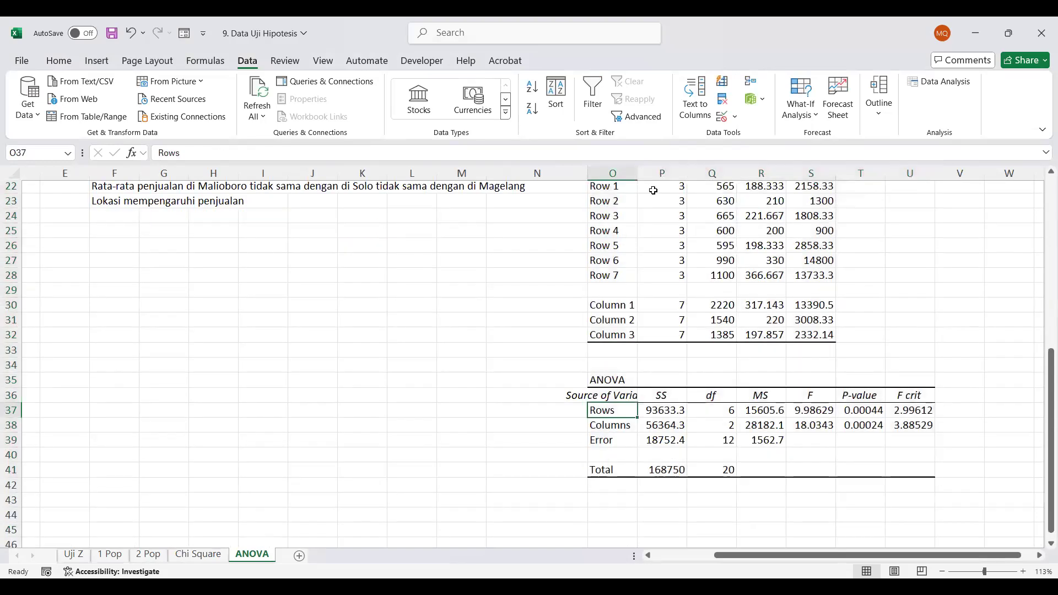
pyautogui.doubleClick(637, 173)
pyautogui.scroll(2, 644, 334)
pyautogui.scroll(6, 644, 334)
pyautogui.scroll(-11, 644, 334)
pyautogui.scroll(4, 644, 334)
pyautogui.hscroll(4, 644, 334)
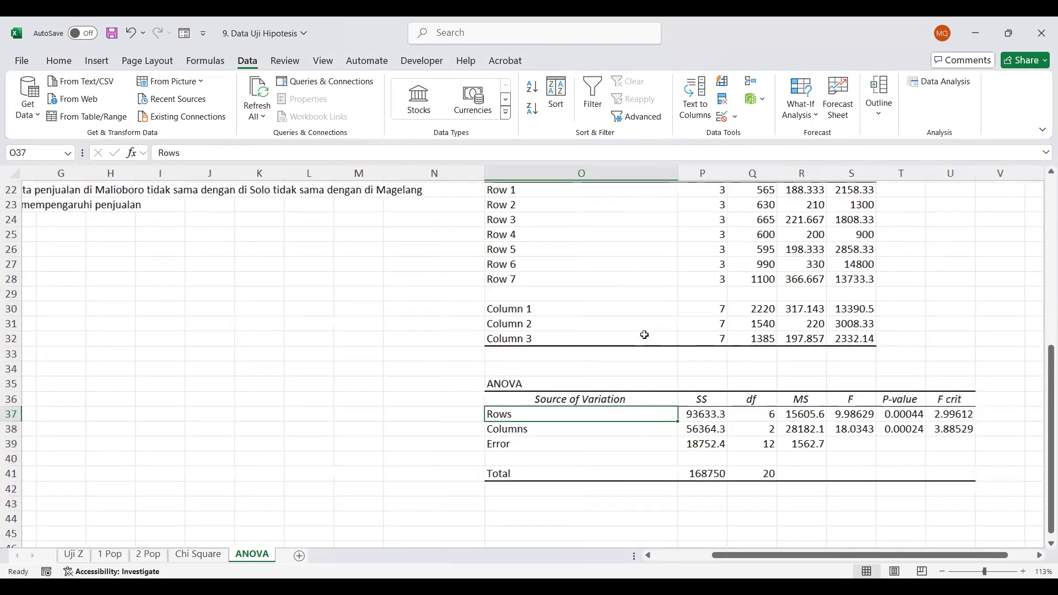
# Examine the F statistics and p-values for the Rows and Columns sources in the two-factor ANOVA table
pyautogui.click(766, 415)
pyautogui.moveTo(767, 415); pyautogui.dragTo(715, 430)
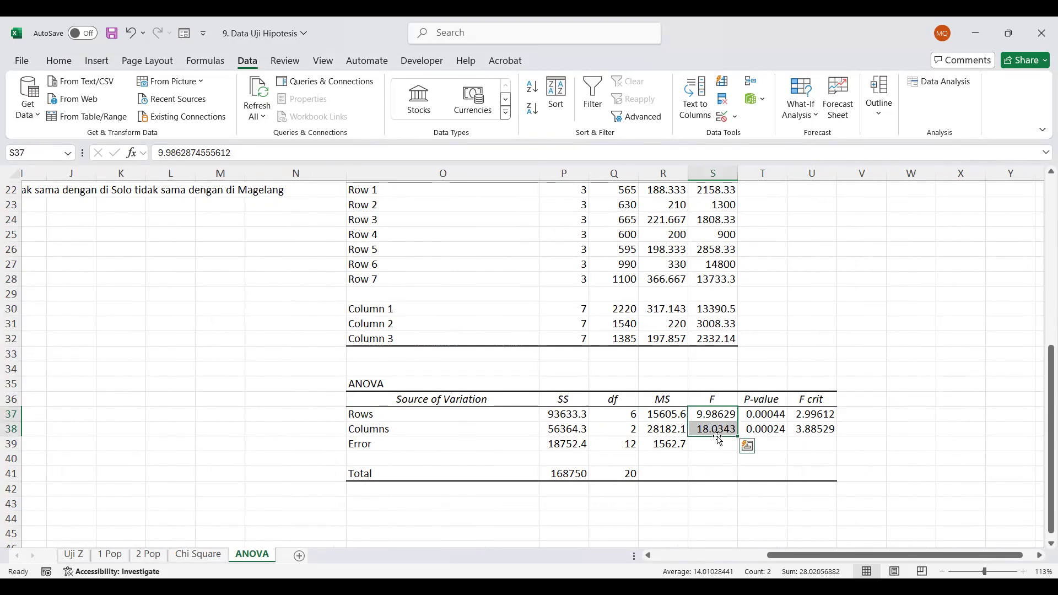
pyautogui.moveTo(777, 412); pyautogui.dragTo(779, 429)
pyautogui.click(764, 413)
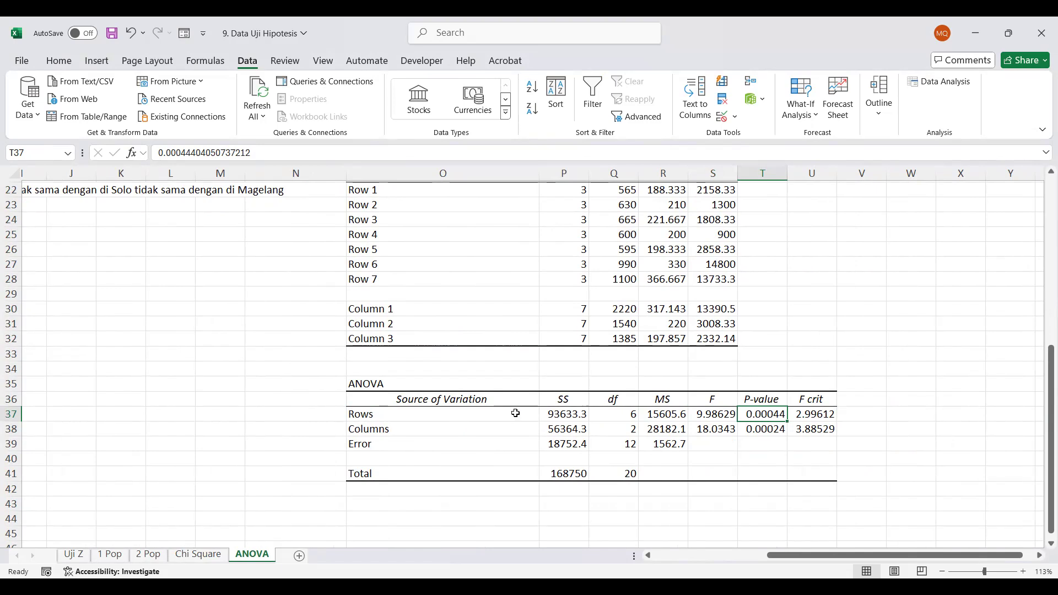
pyautogui.click(476, 431)
pyautogui.click(762, 428)
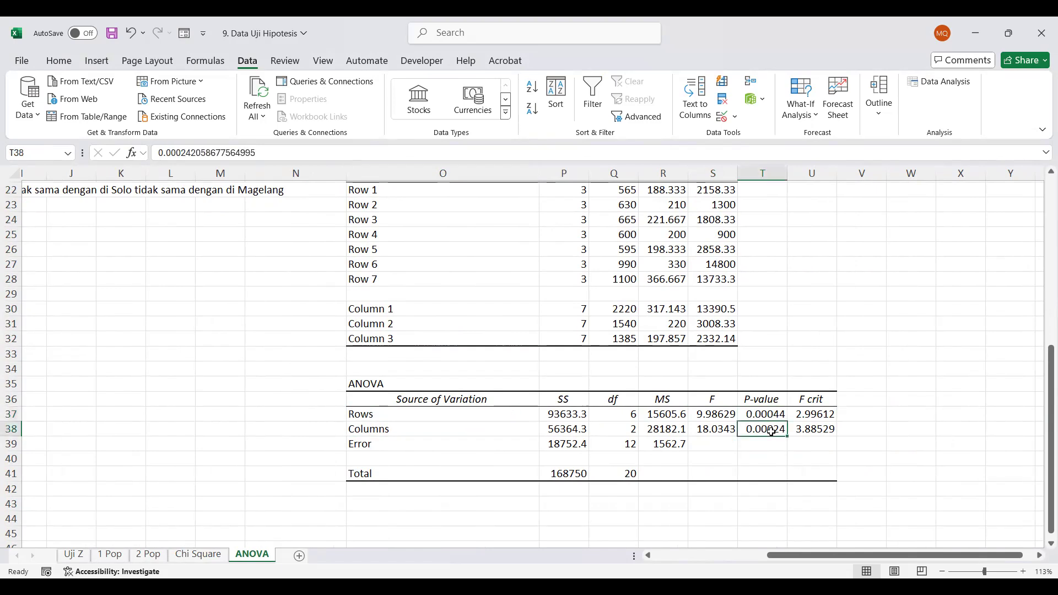
# Copy the sales figures B3:D9 to B25, and move the second column's values C25:C31 beneath the first, starting at B32
pyautogui.hscroll(-6, 763, 432)
pyautogui.scroll(7, 771, 432)
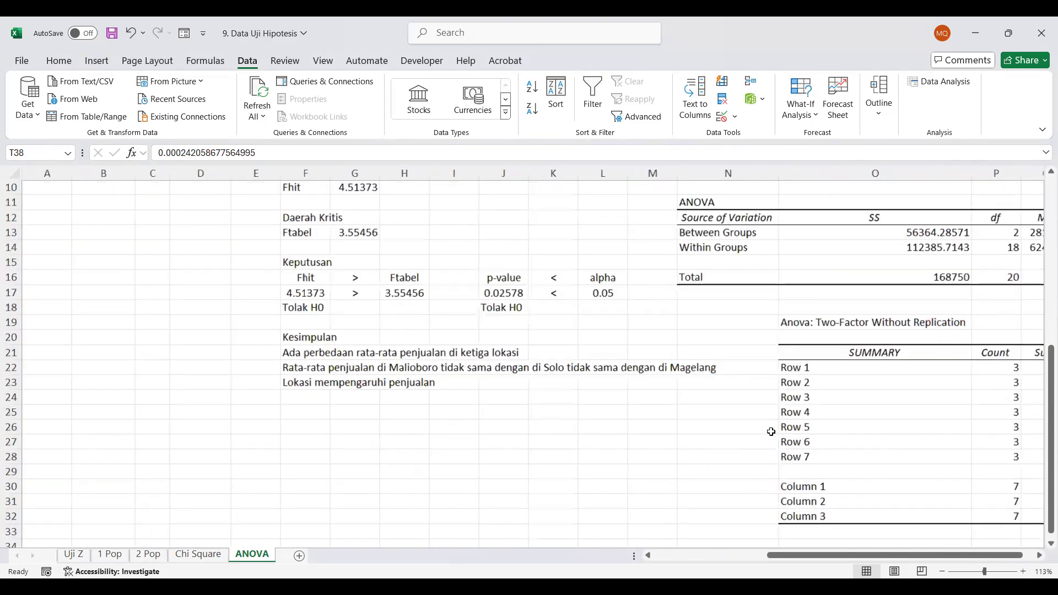
pyautogui.scroll(-3, 771, 431)
pyautogui.scroll(3, 407, 302)
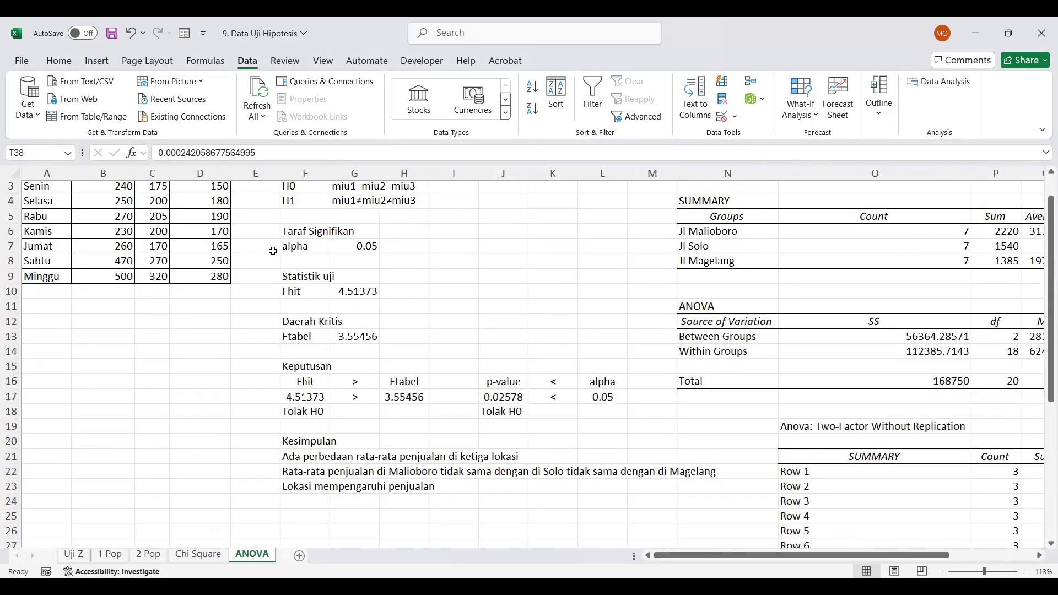
pyautogui.moveTo(77, 220); pyautogui.dragTo(202, 308)
pyautogui.hotkey('ctrl', 'c')
pyautogui.scroll(-6, 222, 441)
pyautogui.scroll(1, 100, 353)
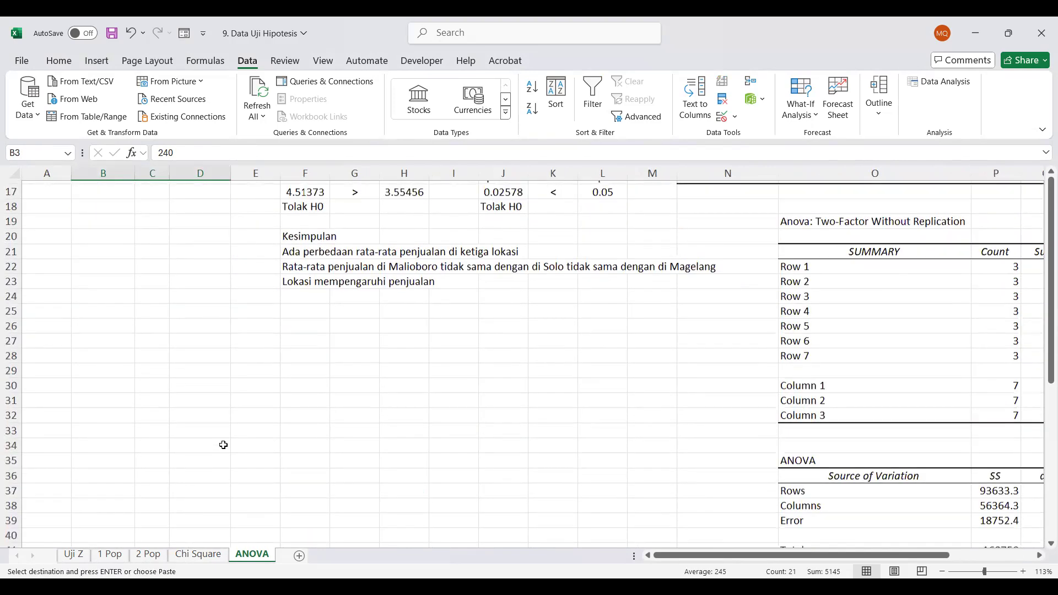
pyautogui.click(92, 325)
pyautogui.hotkey('ctrl', 'v')
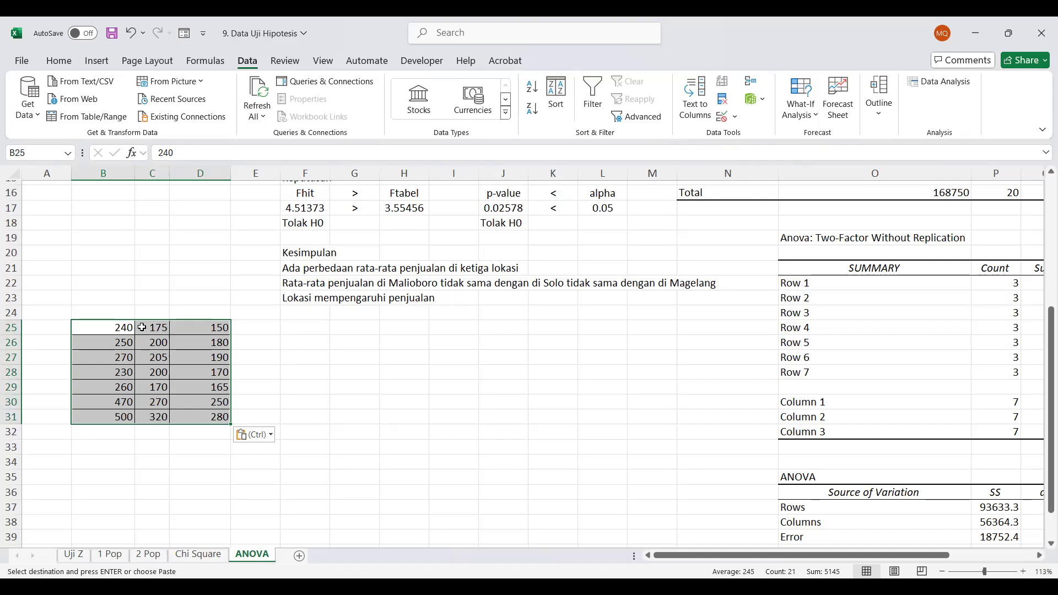
pyautogui.moveTo(152, 327); pyautogui.dragTo(108, 440)
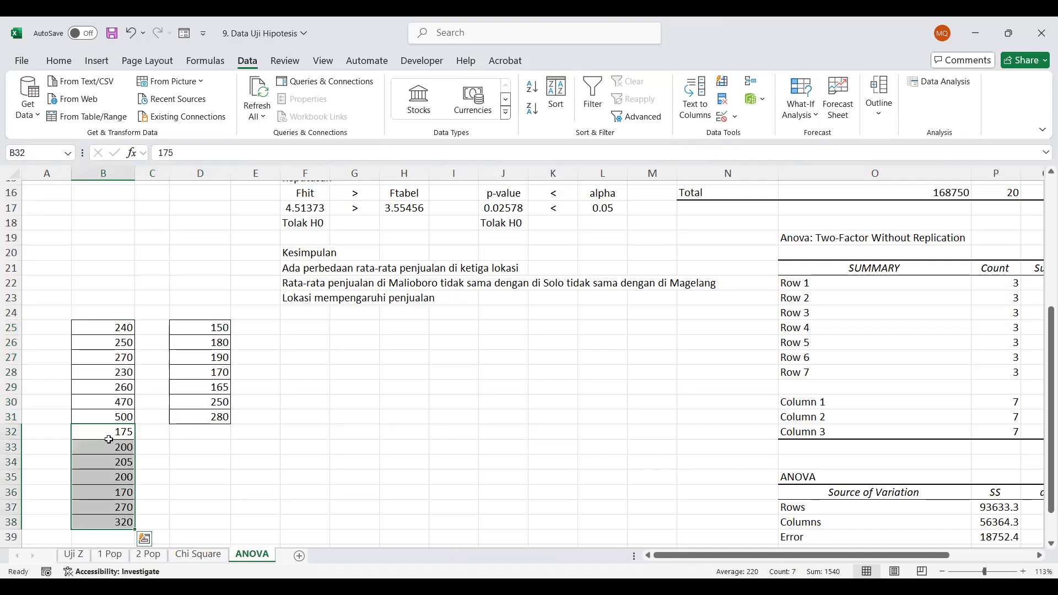
# Try copying the third column's values D25:D31 to B39 and clearing the original cells, and undo both changes
pyautogui.moveTo(208, 329); pyautogui.dragTo(205, 417)
pyautogui.hotkey('ctrl', 'c')
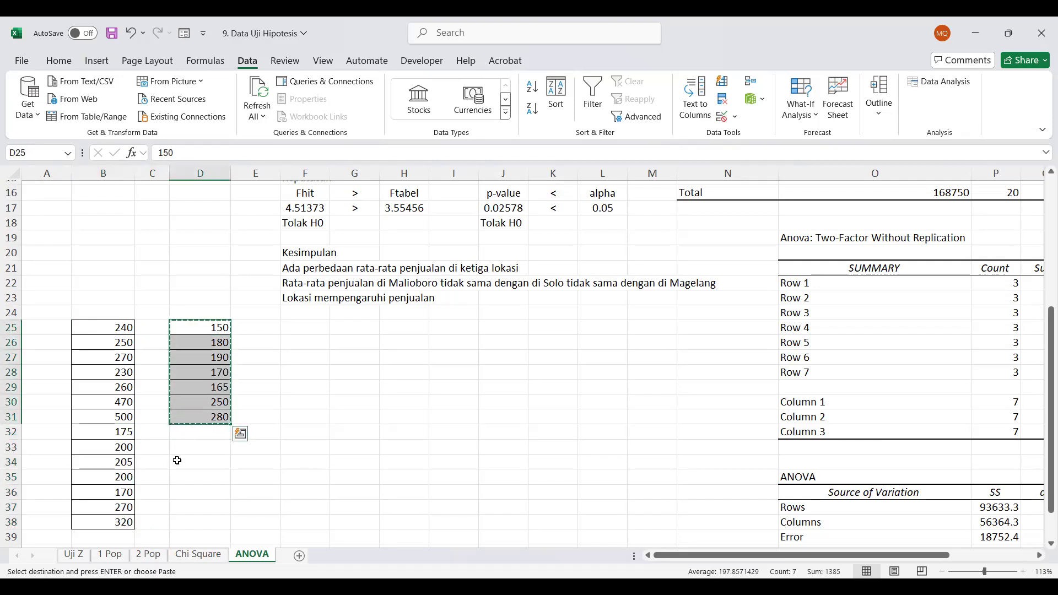
pyautogui.scroll(-2, 177, 460)
pyautogui.click(120, 431)
pyautogui.hotkey('ctrl', 'v')
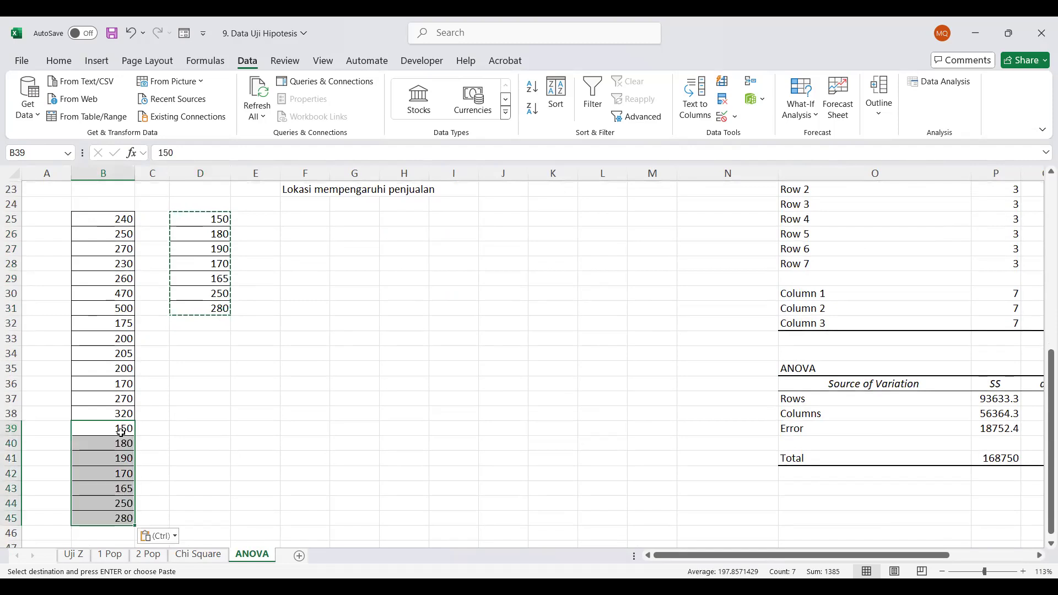
pyautogui.scroll(1, 159, 272)
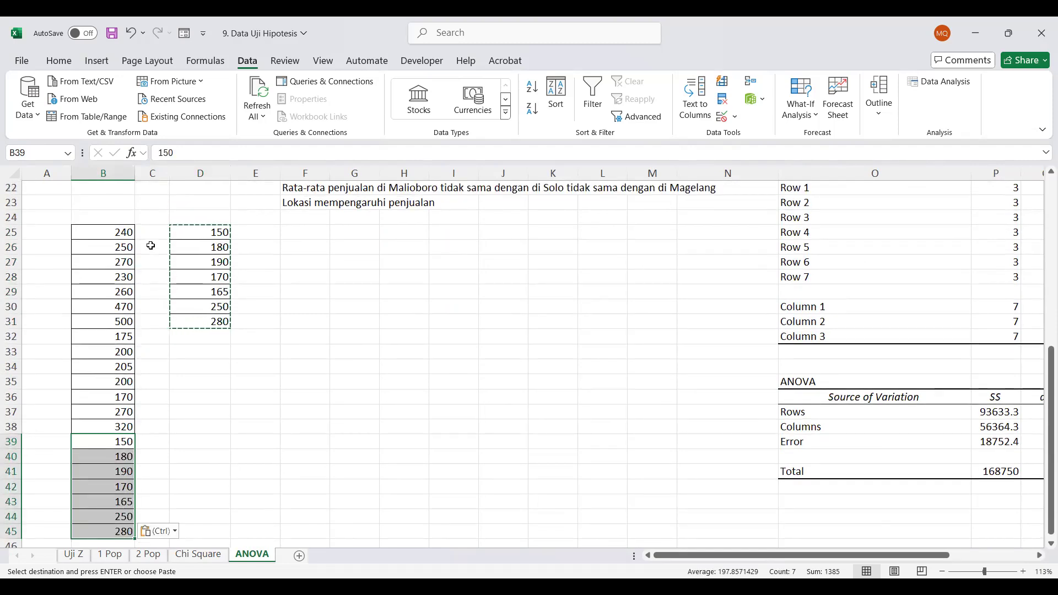
pyautogui.click(156, 229)
pyautogui.press('Escape')
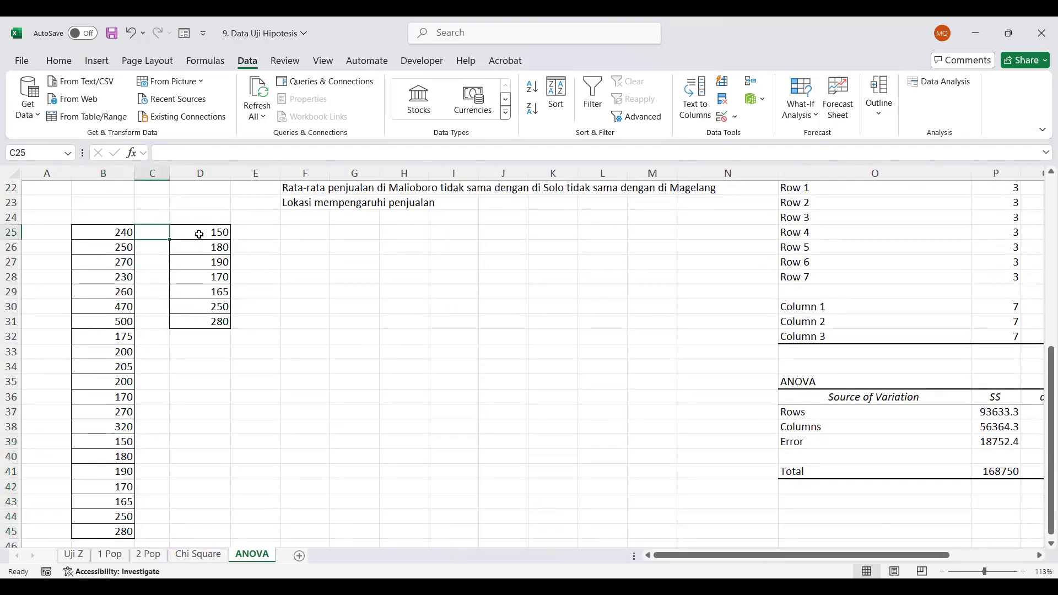
pyautogui.moveTo(199, 234); pyautogui.dragTo(200, 319)
pyautogui.press('Delete')
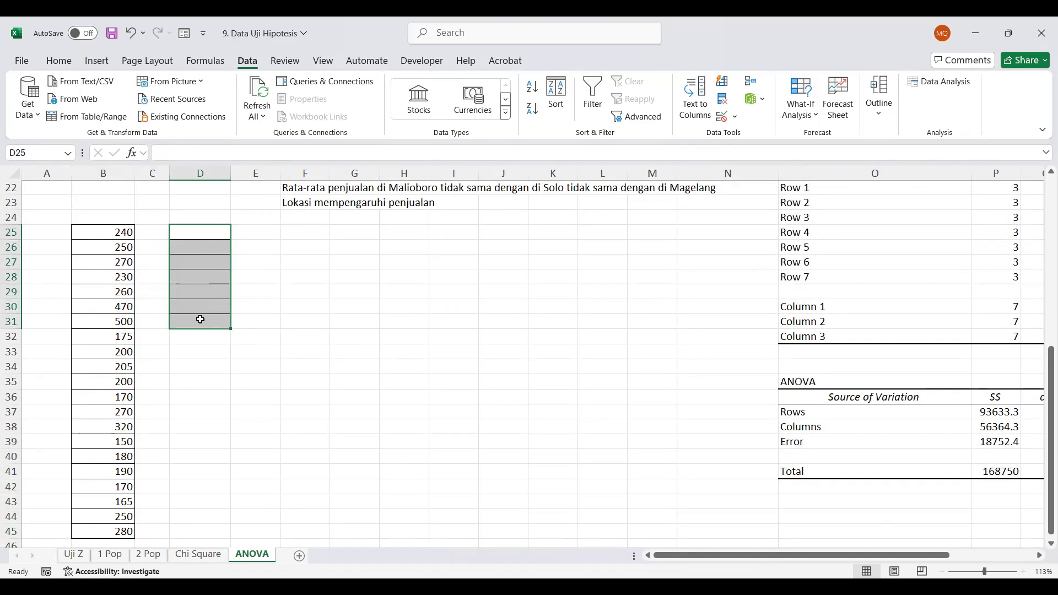
pyautogui.hotkey('ctrl', 'z')
pyautogui.hotkey('ctrl', 'z')
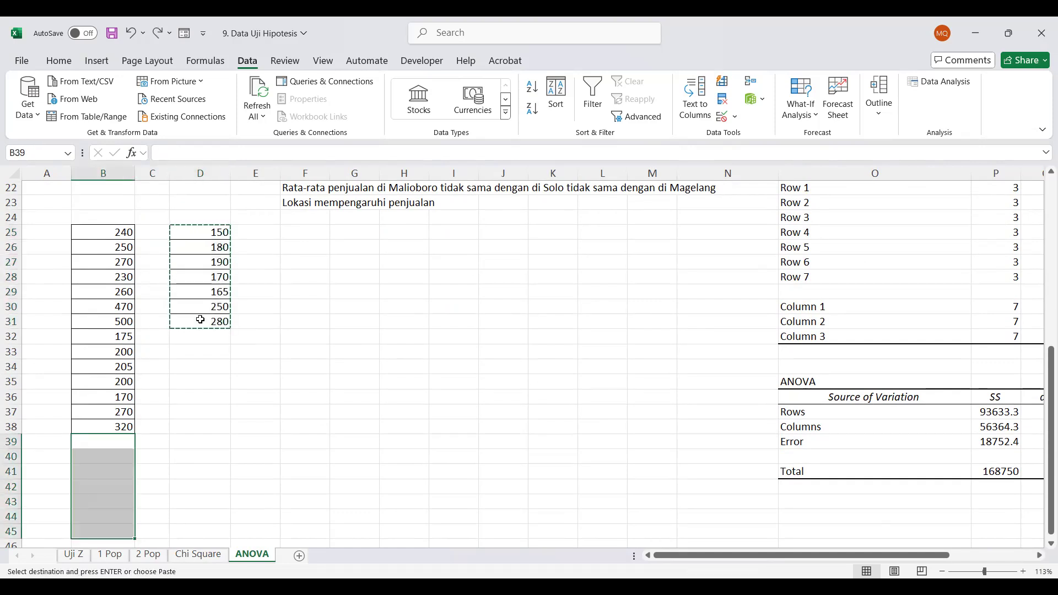
# Move the third column's values D25:D31 to the end of the stacked data, starting at B39
pyautogui.moveTo(182, 236); pyautogui.dragTo(194, 321)
pyautogui.hotkey('ctrl', 'v')
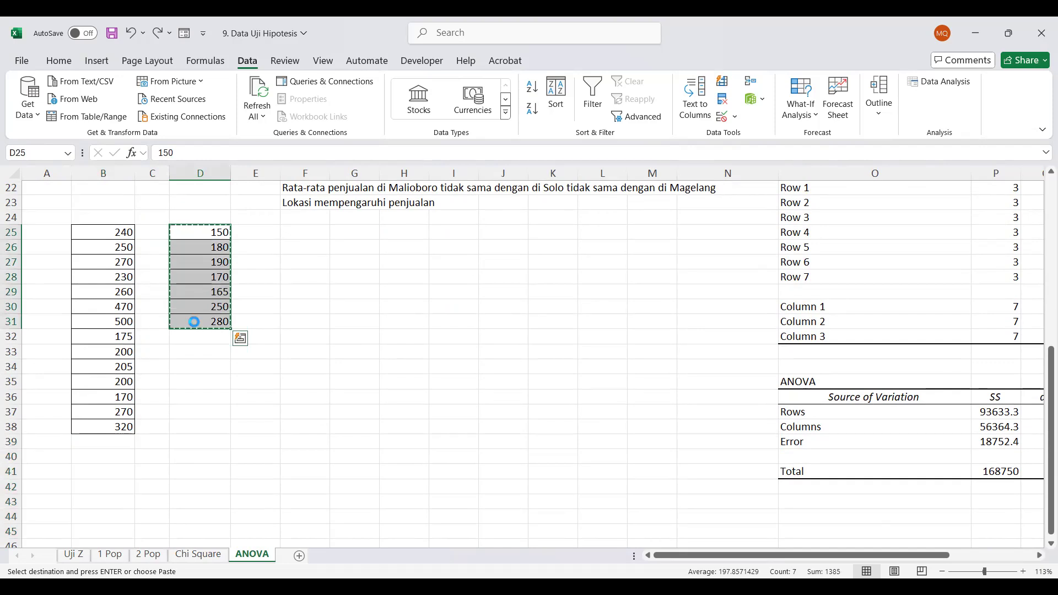
pyautogui.click(122, 440)
pyautogui.hotkey('ctrl', 'v')
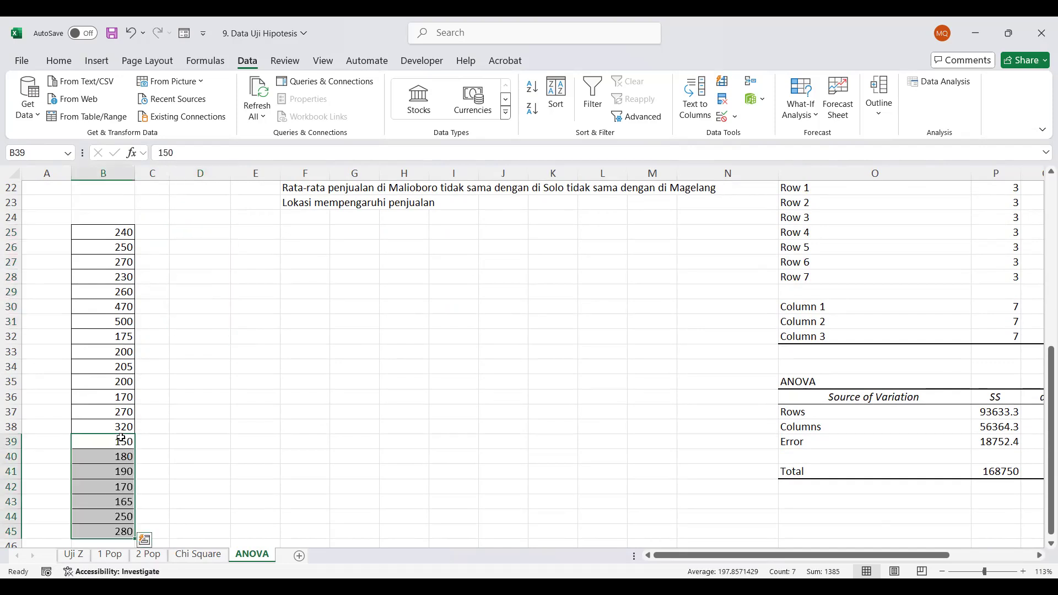
# Enter group code 1 in C25:C31 beside the first seven stacked sales values
pyautogui.click(144, 235)
pyautogui.write('1')
pyautogui.press('Return')
pyautogui.write('1')
pyautogui.press('Return')
pyautogui.write('1')
pyautogui.press('Return')
pyautogui.write('1')
pyautogui.press('Return')
pyautogui.write('1')
pyautogui.press('Return')
pyautogui.write('1')
pyautogui.press('Return')
pyautogui.write('1')
# Enter group code 2 in C32:C38 beside the second seven stacked sales values
pyautogui.press('Return')
pyautogui.write('2')
pyautogui.press('Return')
pyautogui.write('2 2')
pyautogui.press('Return')
pyautogui.write('2')
pyautogui.press('Return')
pyautogui.write('2')
pyautogui.press('Return')
pyautogui.write('2')
pyautogui.press('Return')
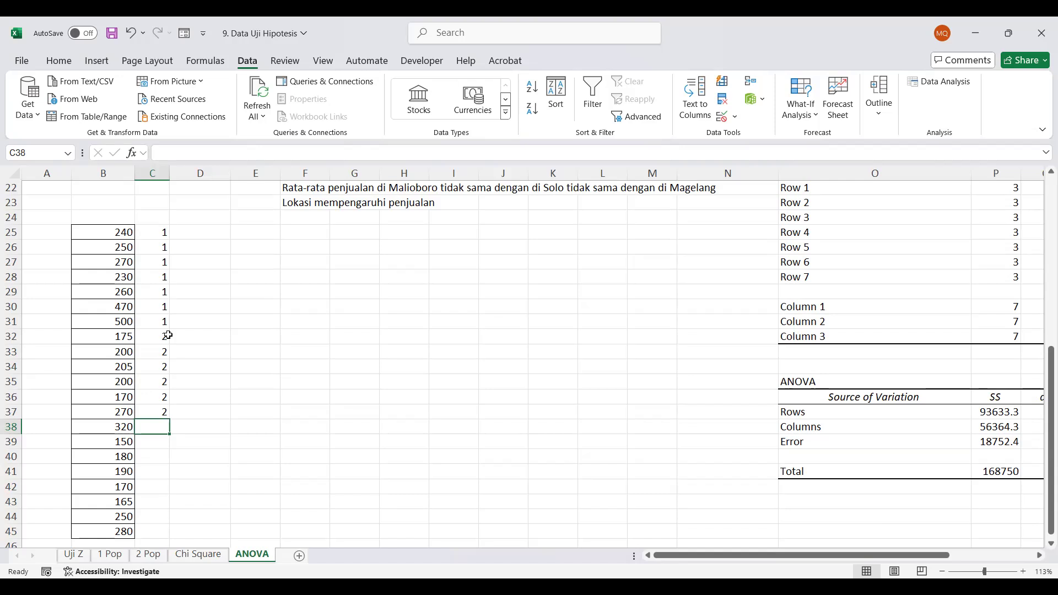
pyautogui.write('2')
pyautogui.press('Return')
# Enter group code 3 in C39:C45 beside the last seven stacked sales values
pyautogui.write('3')
pyautogui.press('Return')
pyautogui.write('3')
pyautogui.press('Return')
pyautogui.write('3')
pyautogui.press('Return')
pyautogui.press('Return')
pyautogui.write('3')
pyautogui.press('Return')
pyautogui.write('3')
pyautogui.press('Up')
pyautogui.press('Up')
pyautogui.write('3')
pyautogui.press('Return')
pyautogui.press('Return')
pyautogui.press('Return')
pyautogui.write('3')
pyautogui.press('Right')
pyautogui.press('Up')
pyautogui.press('Up')
pyautogui.press('Up')
pyautogui.press('Up')
pyautogui.press('Up')
pyautogui.press('Up')
pyautogui.press('Up')
pyautogui.press('Up')
pyautogui.press('Up')
pyautogui.press('Up')
pyautogui.press('Up')
pyautogui.press('Up')
pyautogui.press('Up')
pyautogui.press('Up')
pyautogui.press('Up')
pyautogui.press('Up')
pyautogui.press('Up')
pyautogui.press('Left')
pyautogui.press('Up')
pyautogui.press('Down')
pyautogui.press('Down')
pyautogui.press('Down')
pyautogui.press('Down')
pyautogui.press('Down')
pyautogui.press('Down')
pyautogui.press('Down')
pyautogui.press('Down')
pyautogui.press('Down')
pyautogui.press('Down')
pyautogui.press('Down')
pyautogui.press('Down')
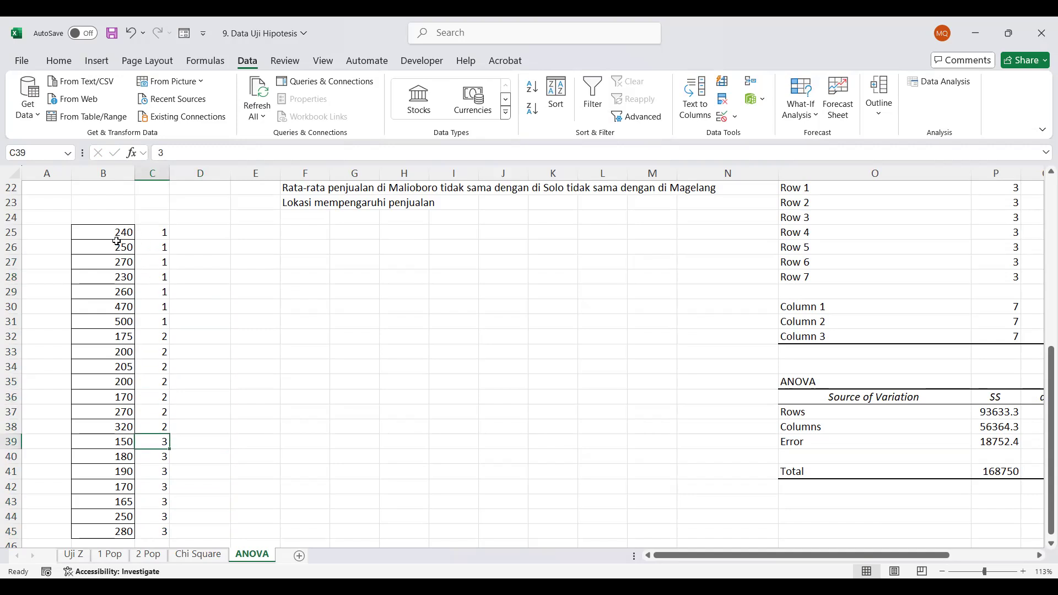
# Copy the stacked sales values with their group codes in B25:C45 and switch to SPSS
pyautogui.moveTo(117, 235); pyautogui.dragTo(157, 249)
pyautogui.moveTo(149, 291); pyautogui.dragTo(147, 529)
pyautogui.moveTo(95, 232); pyautogui.dragTo(148, 530)
pyautogui.hotkey('ctrl', 'c')
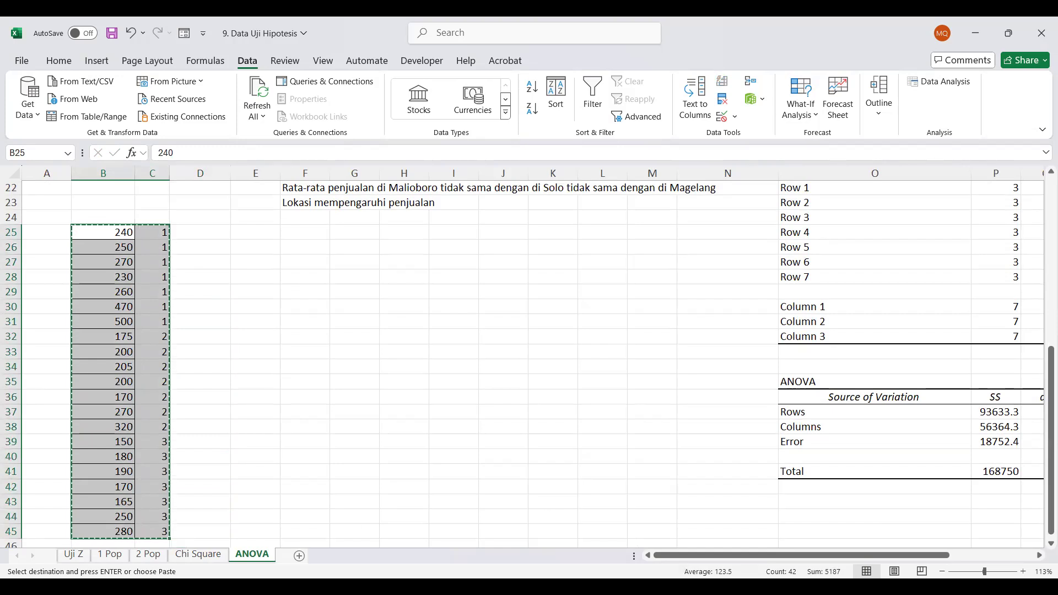
pyautogui.hotkey('alt', 'Tab')
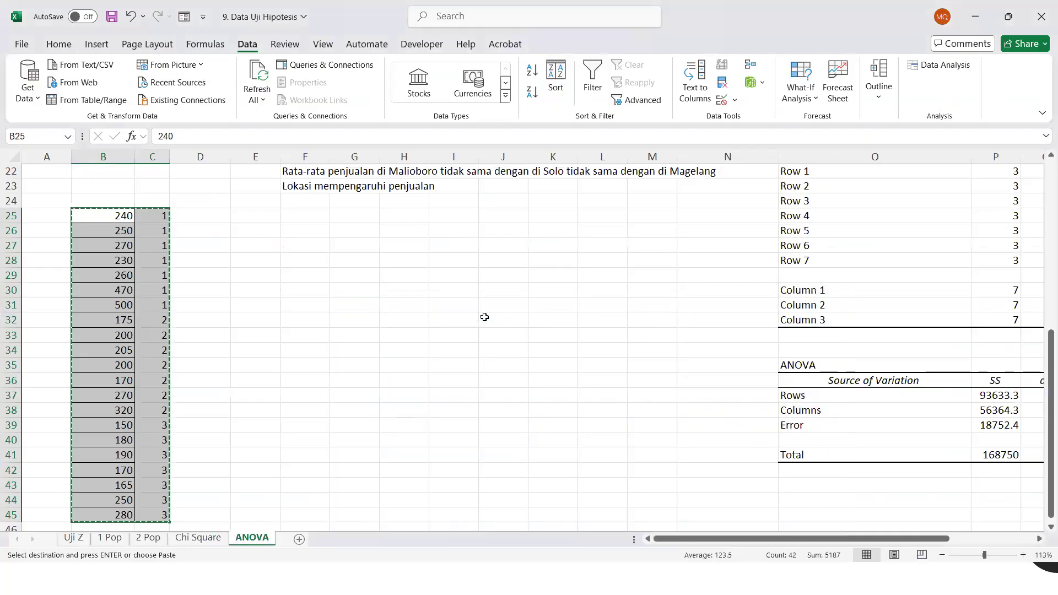
# In Excel, copy the sales figures B3:D9 and paste them as values only starting at E25
pyautogui.click(484, 317)
pyautogui.scroll(7, 485, 317)
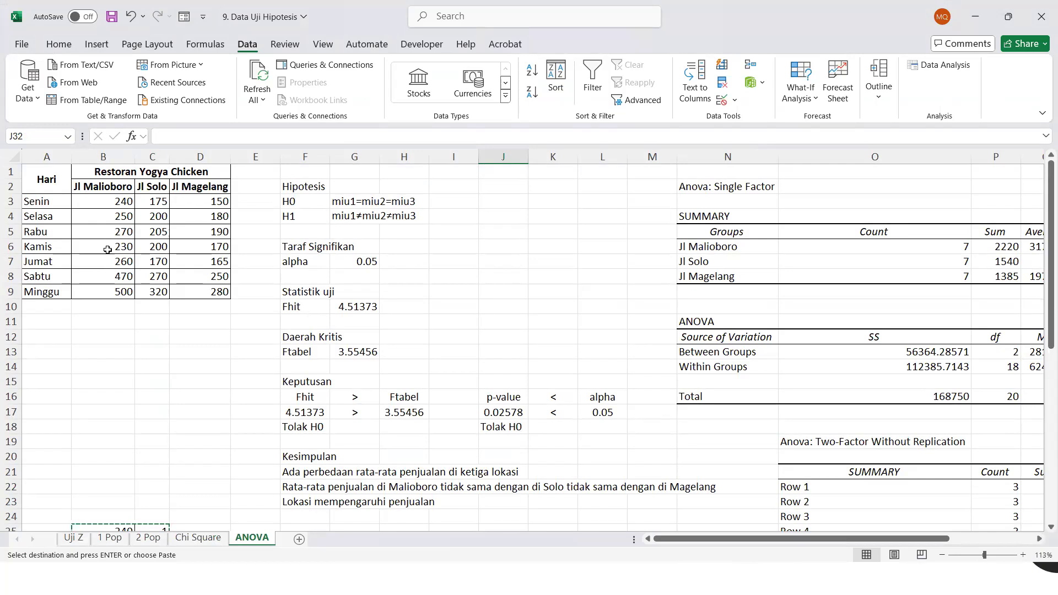
pyautogui.scroll(-1, 105, 249)
pyautogui.moveTo(95, 196); pyautogui.dragTo(205, 292)
pyautogui.hotkey('ctrl', 'c')
pyautogui.scroll(-1, 204, 291)
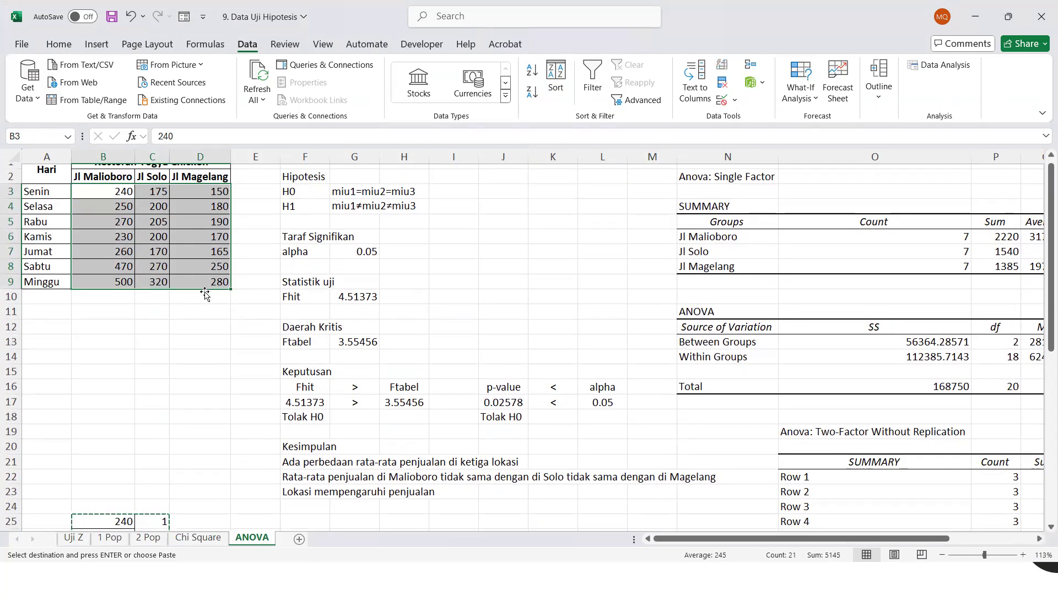
pyautogui.scroll(-4, 256, 314)
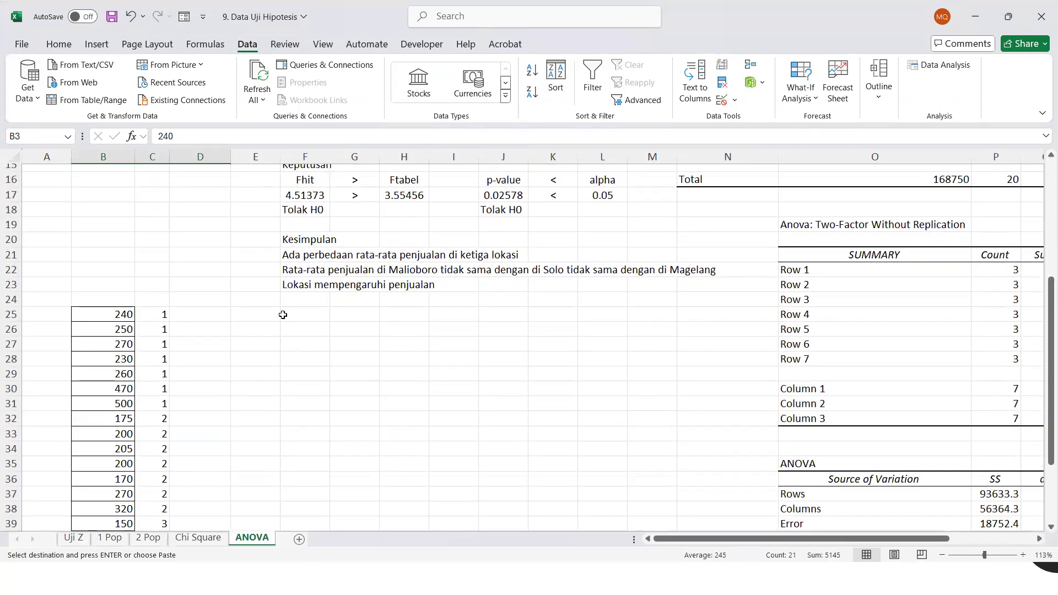
pyautogui.click(258, 314)
pyautogui.rightClick(259, 315)
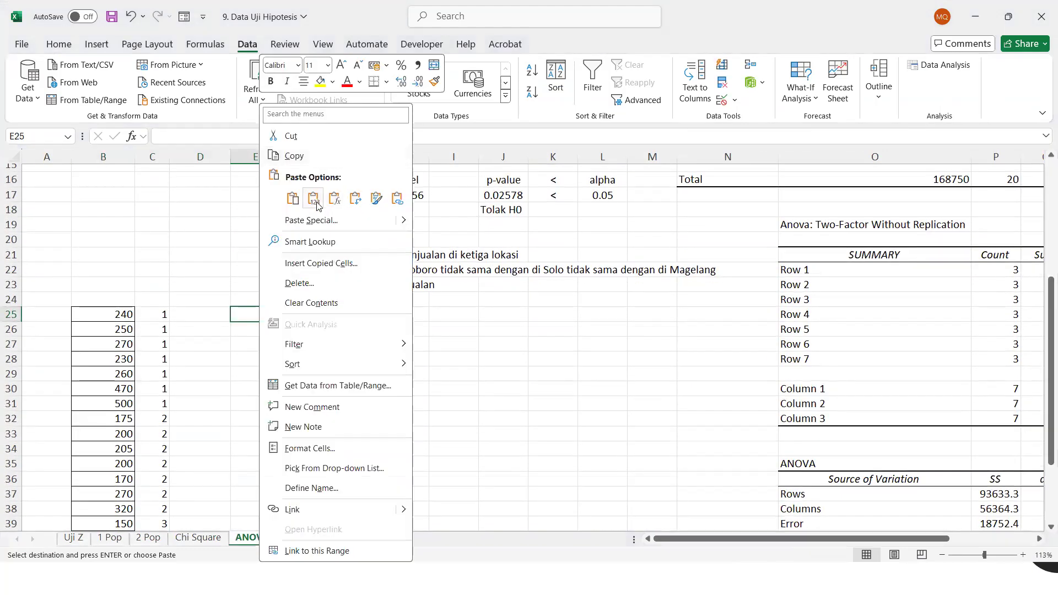
pyautogui.click(313, 200)
# Move the second pasted column's values F25:F31 beneath the first, starting at E32
pyautogui.moveTo(320, 315); pyautogui.dragTo(318, 404)
pyautogui.hotkey('ctrl', 'c')
pyautogui.click(273, 420)
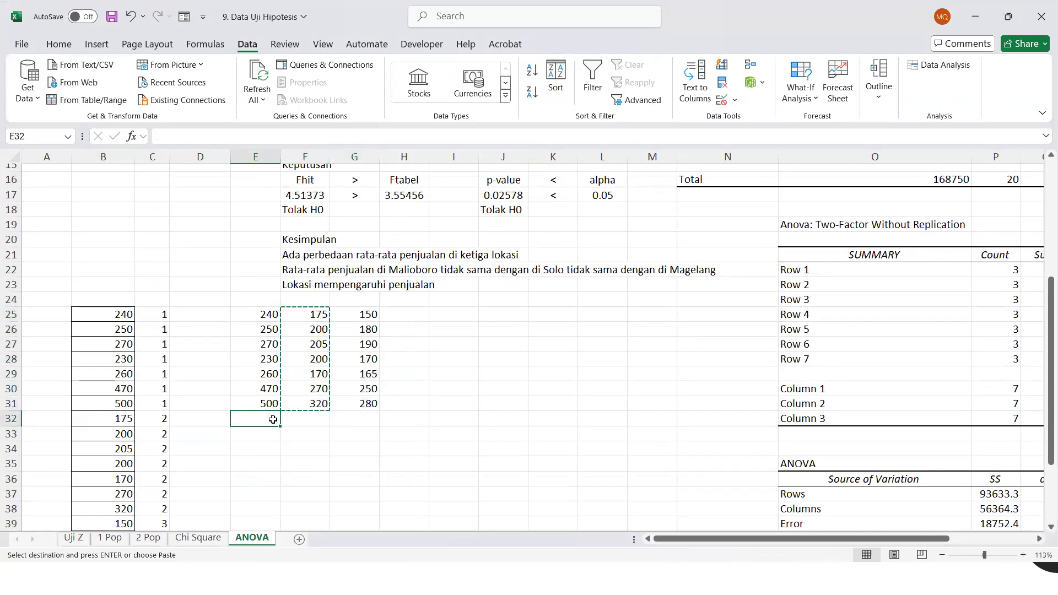
pyautogui.press('Return')
# Move the third pasted column's values G25:G31 beneath the stacked values, starting at E39
pyautogui.moveTo(370, 315); pyautogui.dragTo(371, 400)
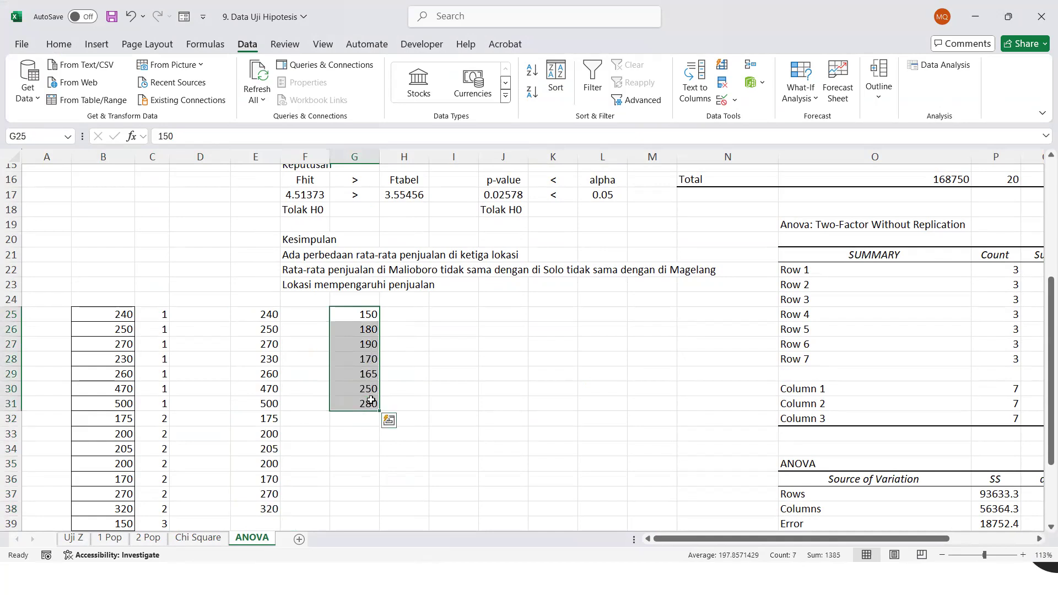
pyautogui.hotkey('ctrl', 'c')
pyautogui.scroll(-2, 355, 425)
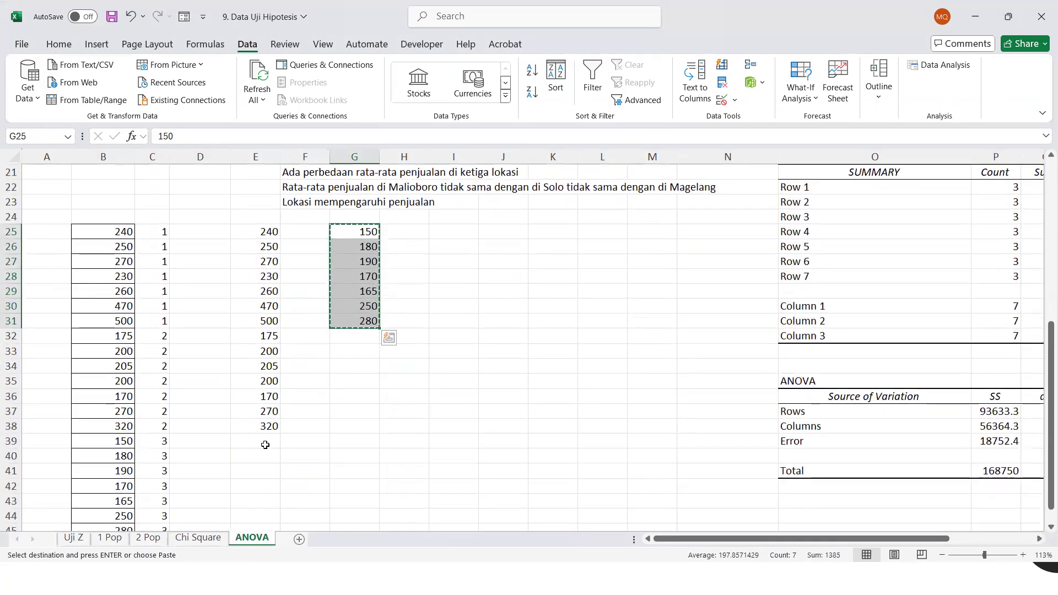
pyautogui.click(265, 444)
pyautogui.hotkey('ctrl', 'v')
pyautogui.moveTo(346, 231); pyautogui.dragTo(353, 320)
pyautogui.press('Delete')
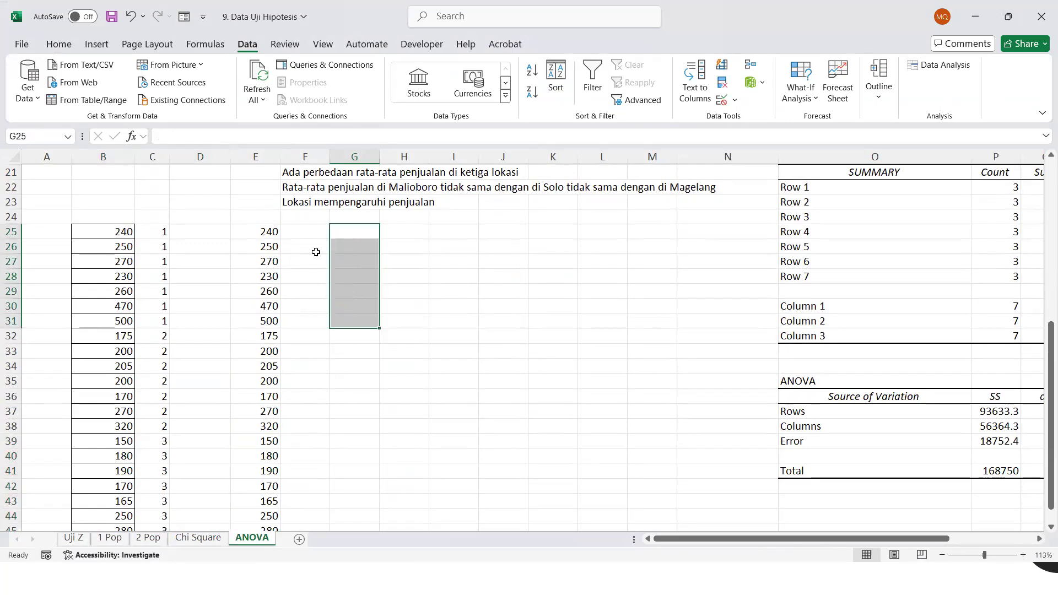
# Enter group code 1 in F25:F31 beside the first seven stacked sales values
pyautogui.click(302, 227)
pyautogui.write('1')
pyautogui.press('Return')
pyautogui.write('1')
pyautogui.press('Return')
pyautogui.write('1')
pyautogui.press('Return')
pyautogui.write('1 1')
pyautogui.press('Return')
pyautogui.write('1')
pyautogui.press('Return')
pyautogui.write('1')
pyautogui.press('Return')
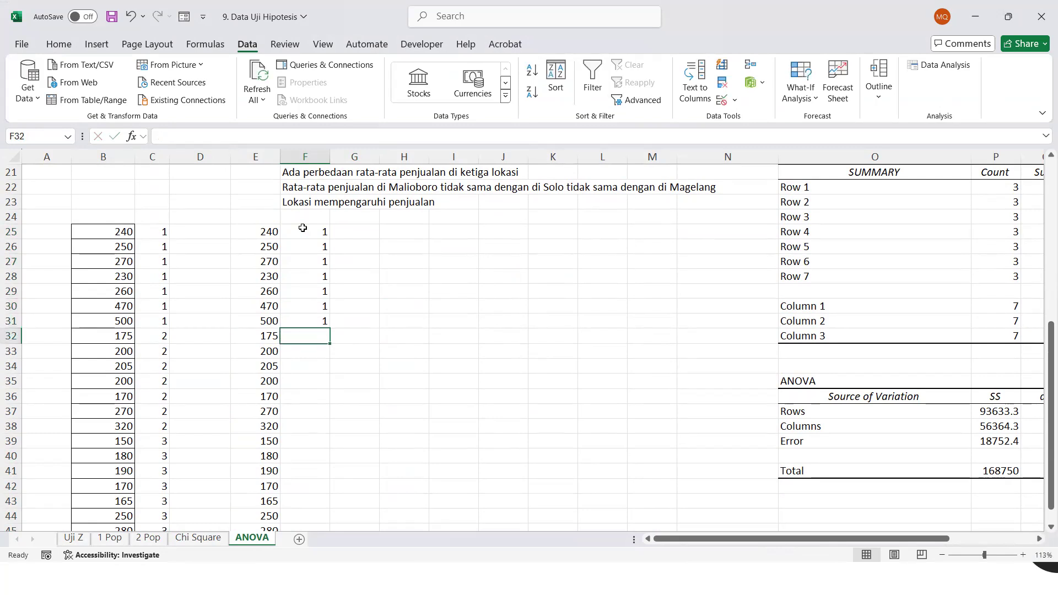
# Enter group code 2 in F32:F38 beside the second seven stacked sales values
pyautogui.write('2')
pyautogui.press('Return')
pyautogui.write('2')
pyautogui.press('Return')
pyautogui.write('2')
pyautogui.press('Return')
pyautogui.write('2 2')
pyautogui.press('Return')
pyautogui.write('2')
# Enter group code 3 in F39:F45 beside the last seven values of the new stack
pyautogui.press('Return')
pyautogui.write('2')
pyautogui.press('Return')
pyautogui.write('3')
pyautogui.press('Return')
pyautogui.write('3')
pyautogui.press('Return')
pyautogui.write('3')
pyautogui.press('Return')
pyautogui.write('3')
pyautogui.press('Return')
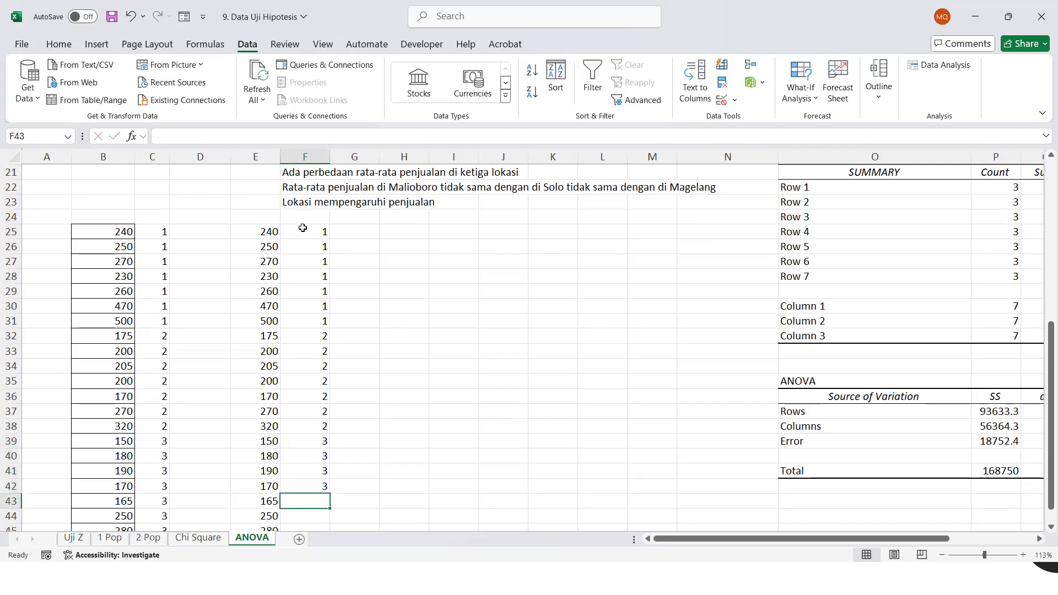
pyautogui.write('3')
pyautogui.press('Return')
pyautogui.write('3')
pyautogui.press('Return')
pyautogui.write('3')
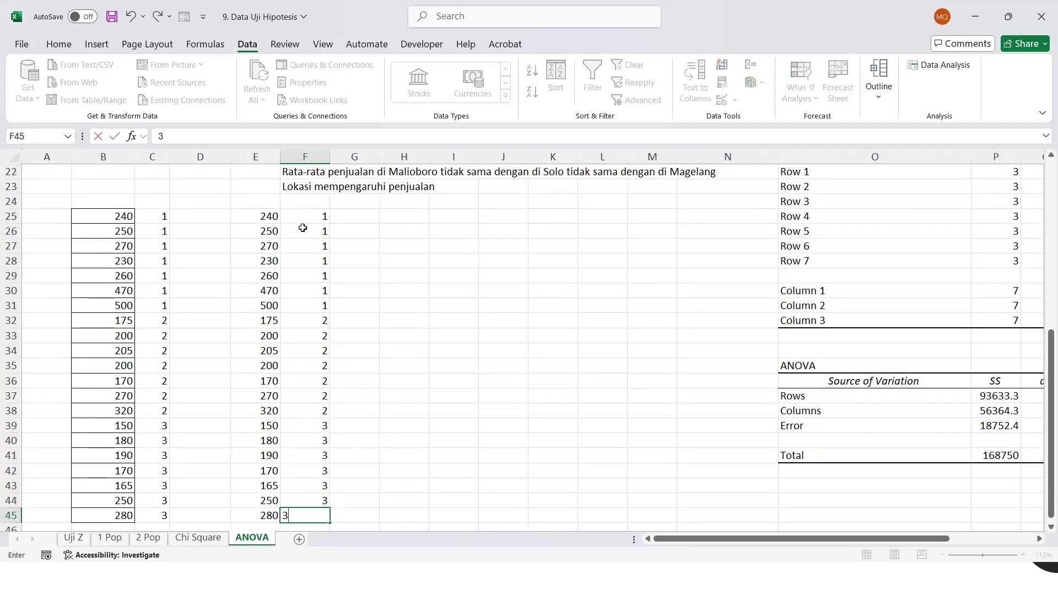
pyautogui.press('Return')
pyautogui.press('Up')
pyautogui.press('Up')
pyautogui.press('Up')
pyautogui.press('Up')
pyautogui.press('Up')
pyautogui.press('Up')
pyautogui.press('Up')
pyautogui.press('Up')
pyautogui.press('Up')
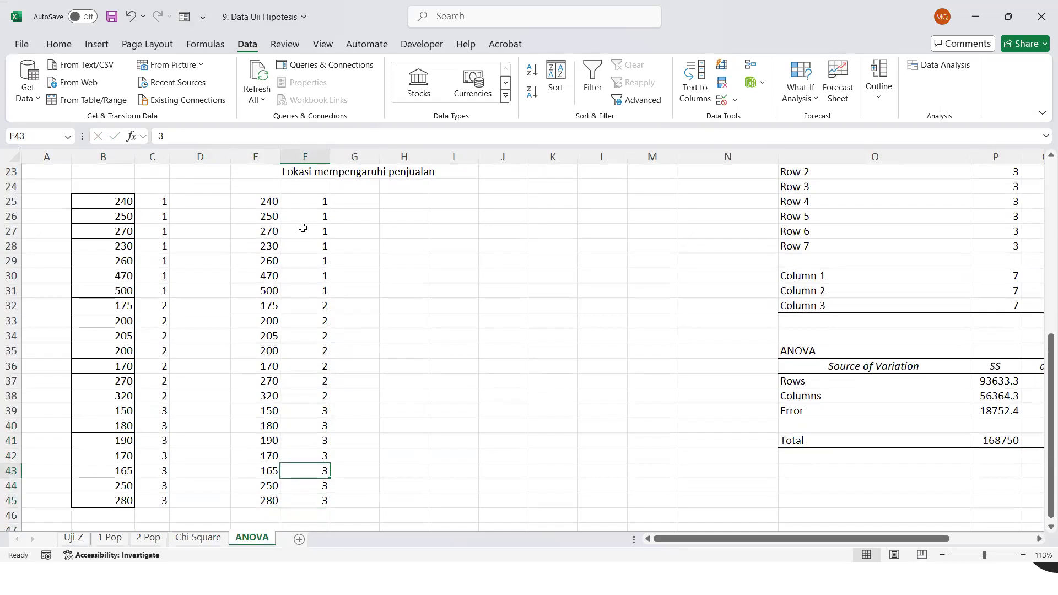
# Copy the stacked values and codes in E25:F45, switch to the new SPSS dataset and paste them from the first cell of the first column
pyautogui.moveTo(268, 204); pyautogui.dragTo(323, 500)
pyautogui.hotkey('ctrl', 'c')
pyautogui.press('Escape')
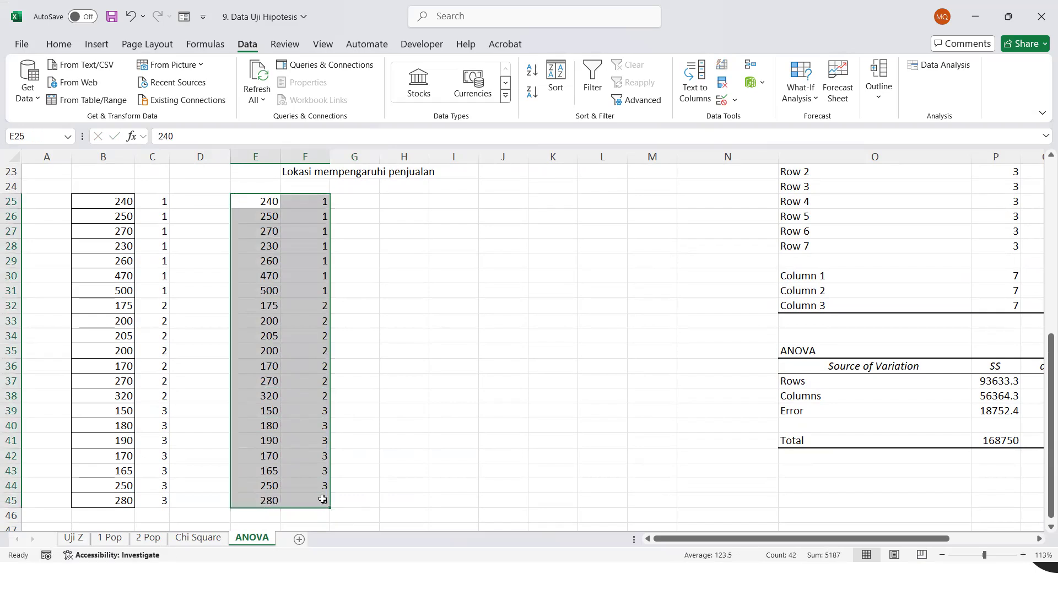
pyautogui.hotkey('ctrl', 'c')
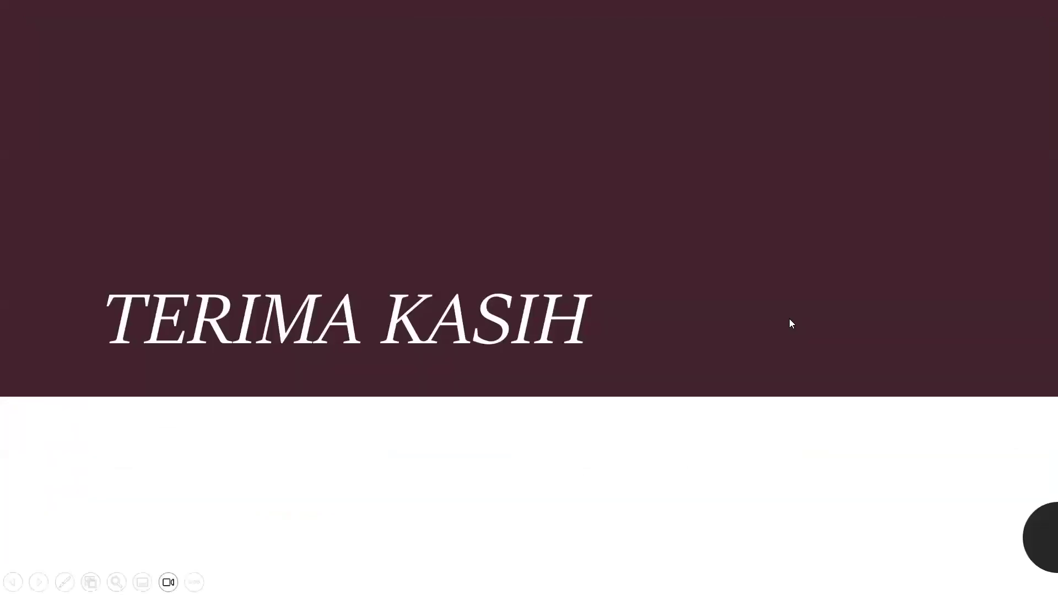
pyautogui.press('Escape')
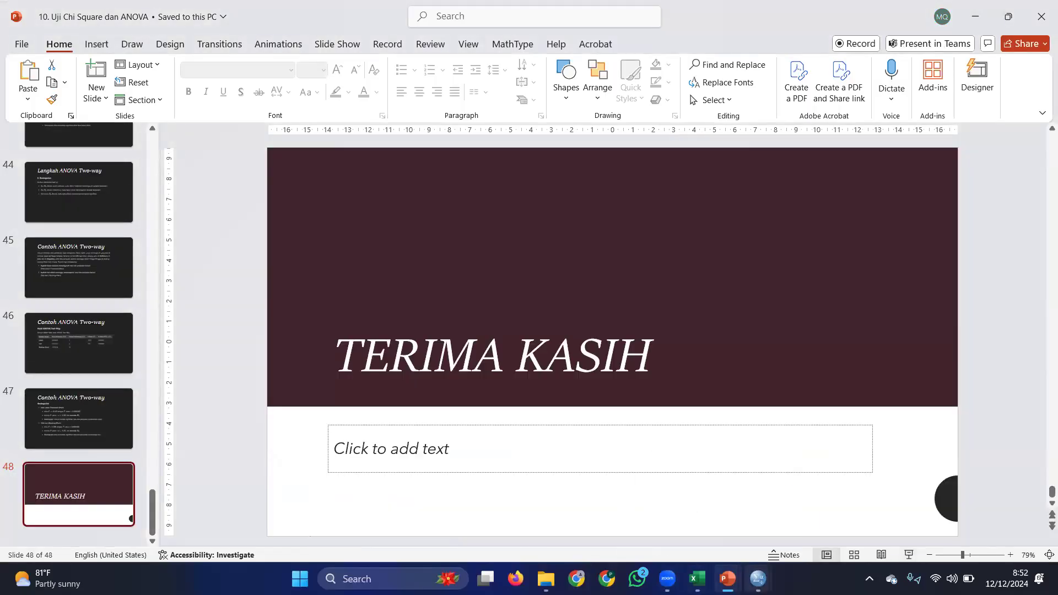
pyautogui.click(758, 578)
pyautogui.click(615, 526)
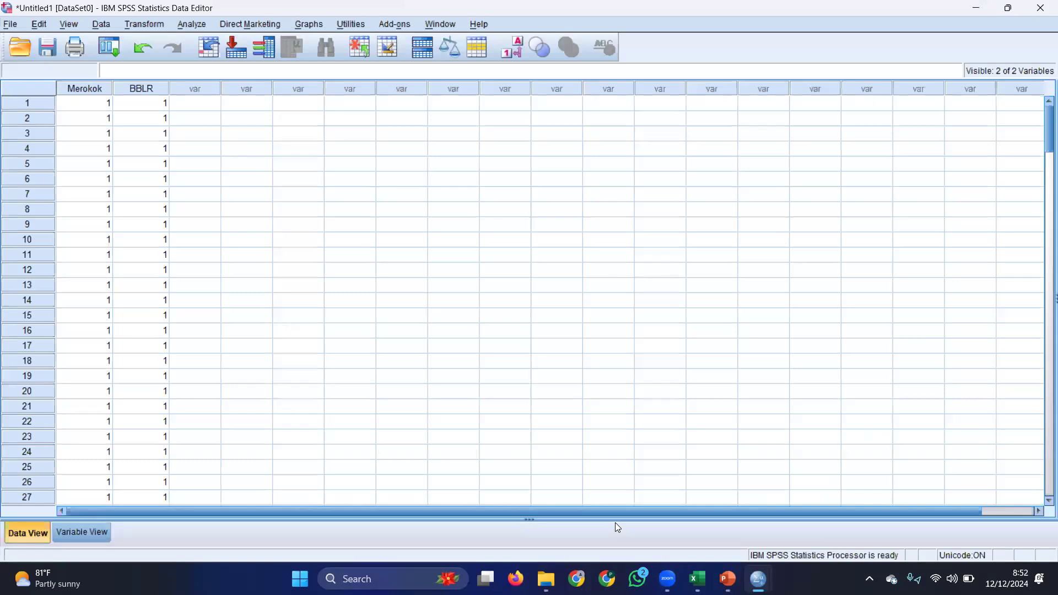
pyautogui.click(91, 104)
pyautogui.hotkey('ctrl', 'v')
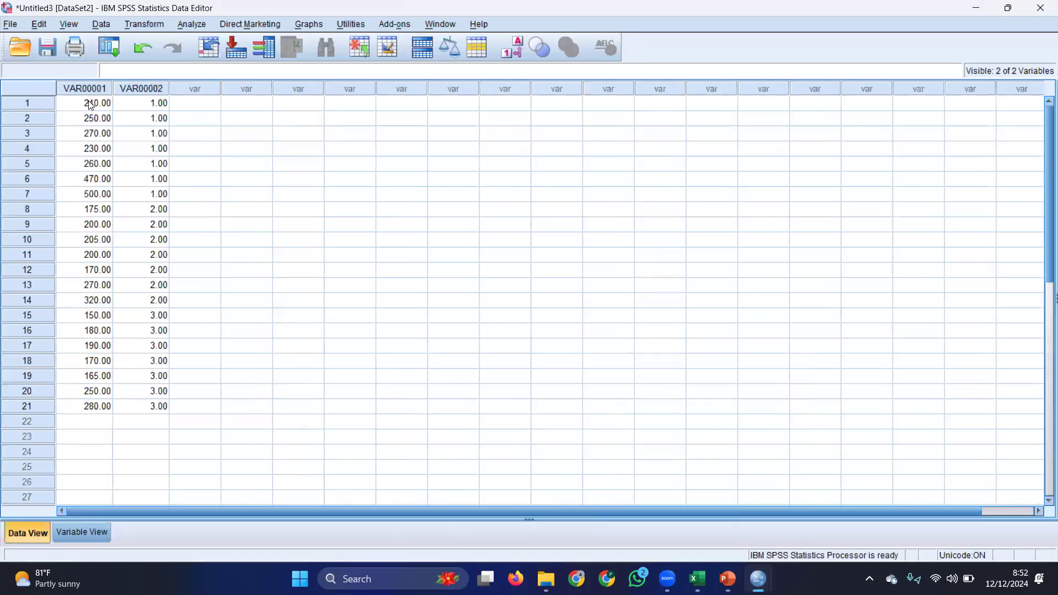
# Name the two SPSS variables Penjualan and Lokasi, and set the decimals of both to 0
pyautogui.click(81, 532)
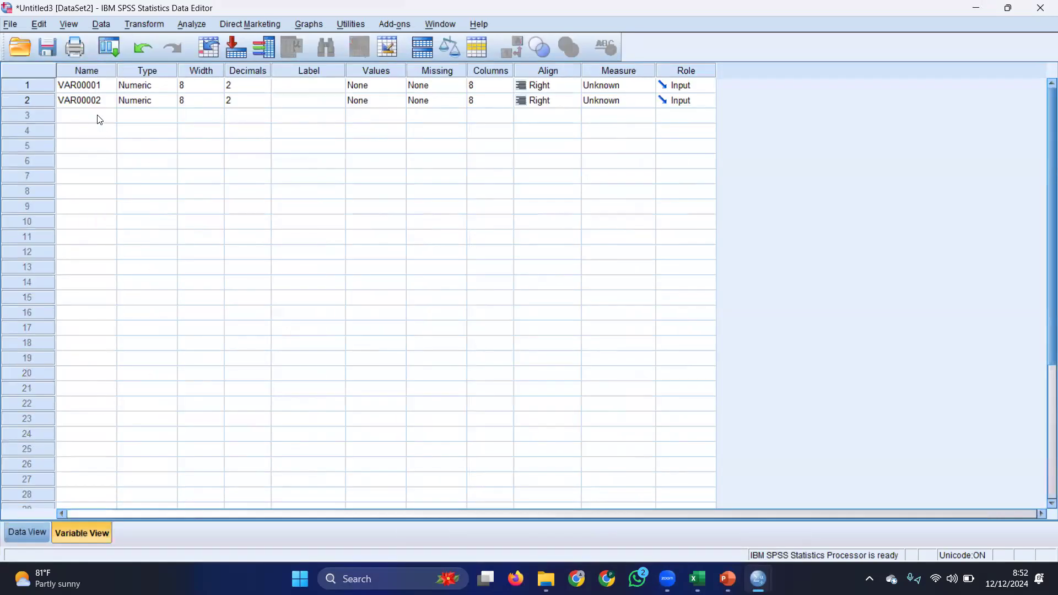
pyautogui.write('Penjualan')
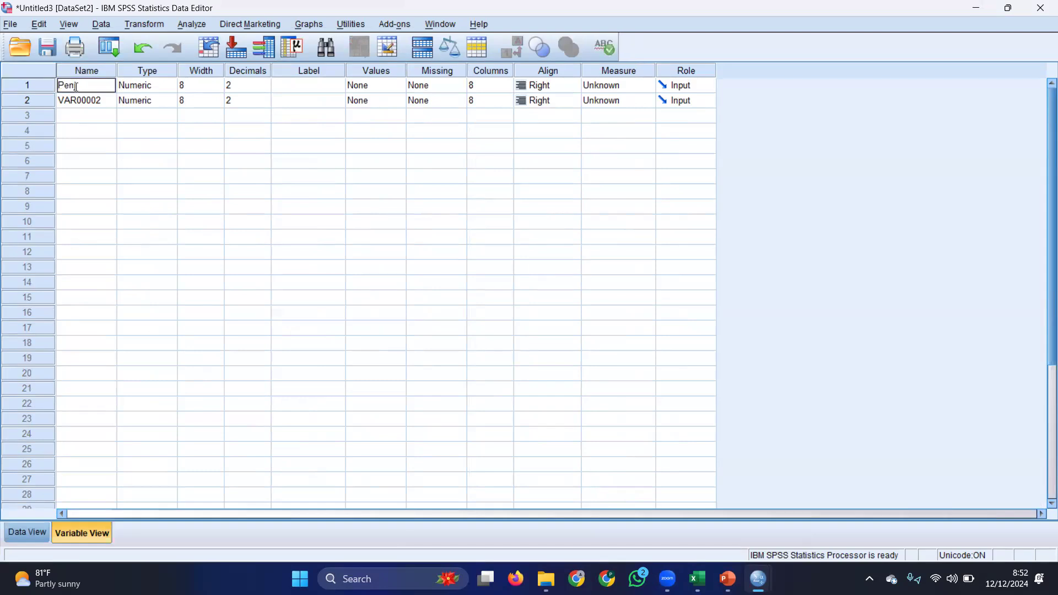
pyautogui.press('Return')
pyautogui.write('Lokas')
pyautogui.doubleClick(268, 89)
pyautogui.doubleClick(265, 103)
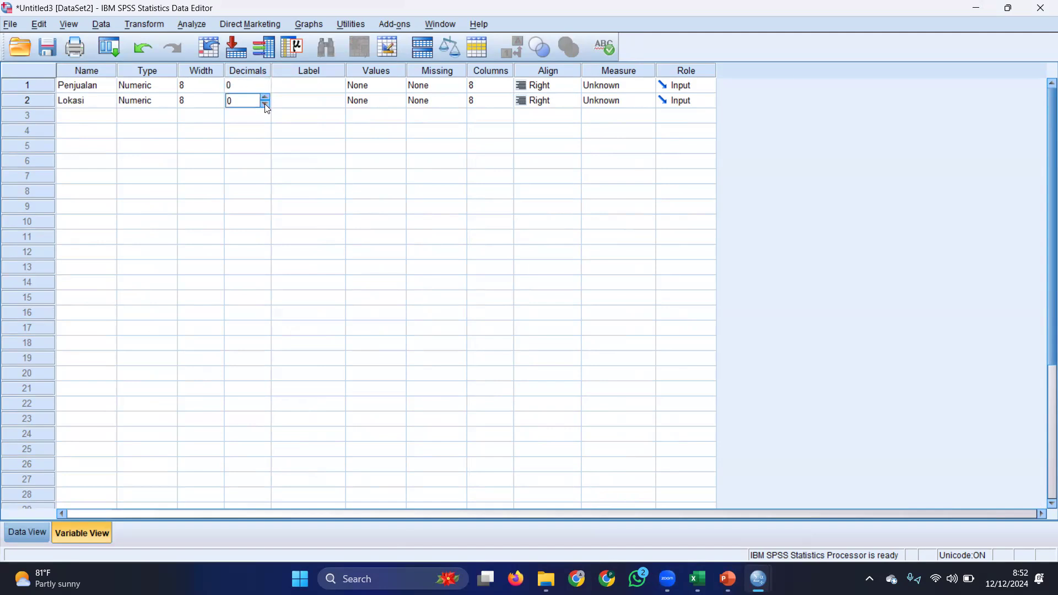
pyautogui.click(417, 104)
pyautogui.click(458, 101)
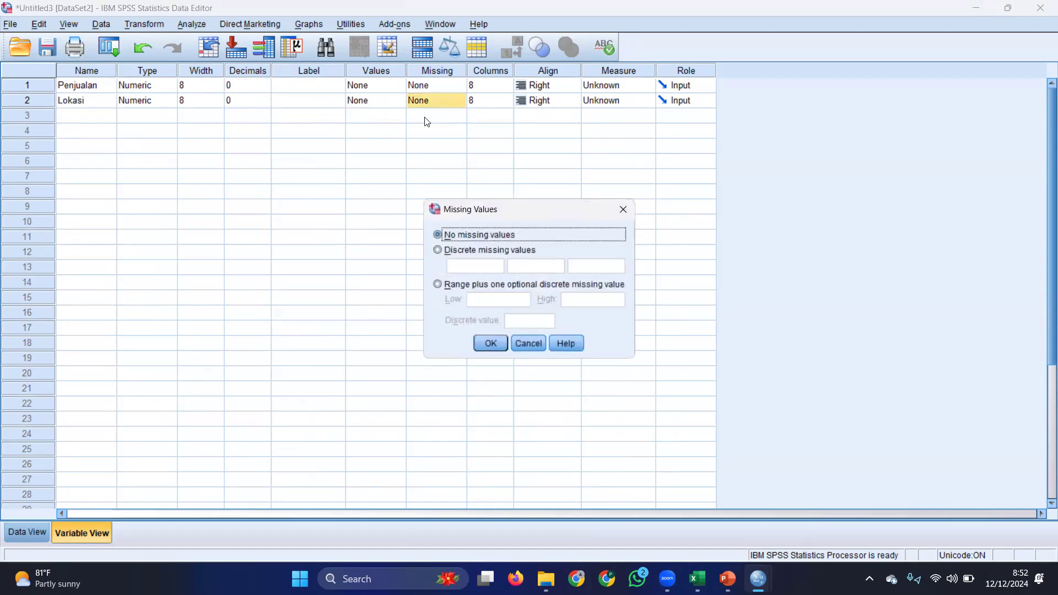
pyautogui.click(623, 210)
# Add a value label for Lokasi that defines 1 as "Jl Malioboro"
pyautogui.click(377, 90)
pyautogui.click(378, 100)
pyautogui.click(397, 101)
pyautogui.write('1')
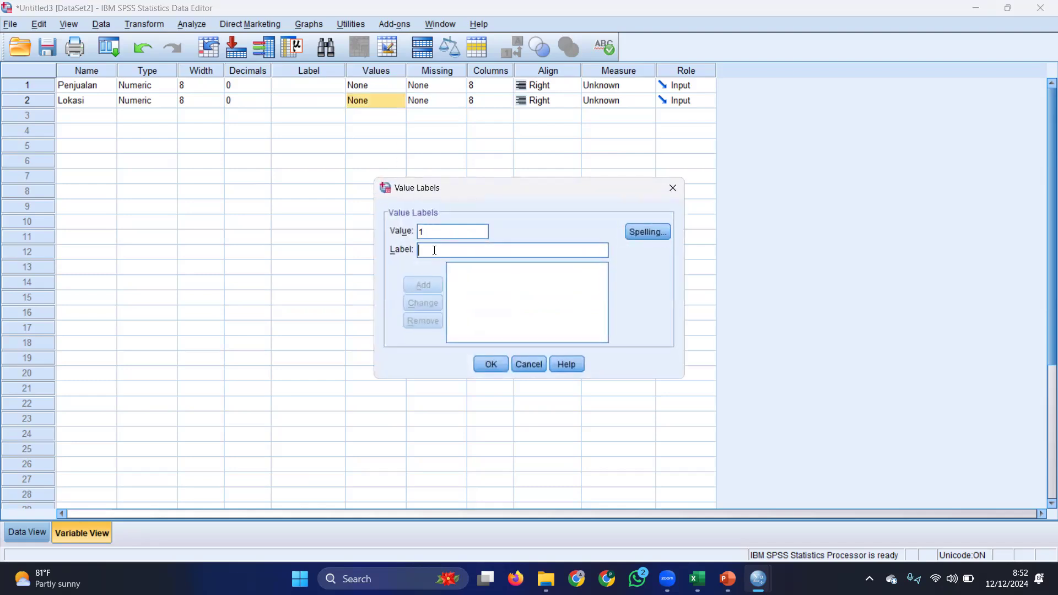
pyautogui.click(433, 249)
pyautogui.write('Jl ')
pyautogui.write('Malioboro')
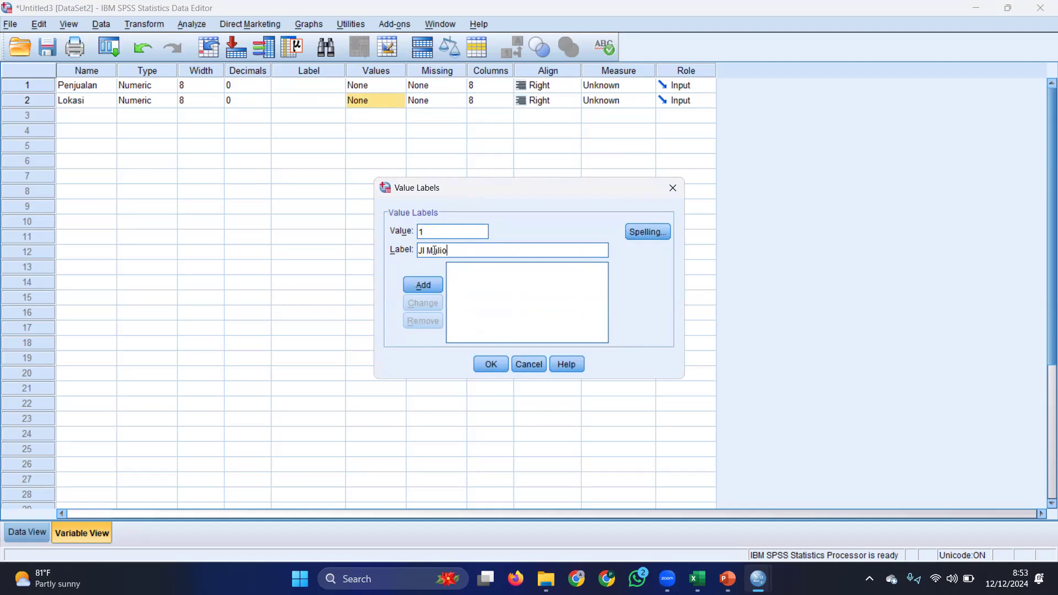
pyautogui.click(423, 284)
# Add the Lokasi value labels 2 = "Jl SOlo" and 3 = "Jl Magelang", and apply the labels
pyautogui.click(432, 232)
pyautogui.write('2')
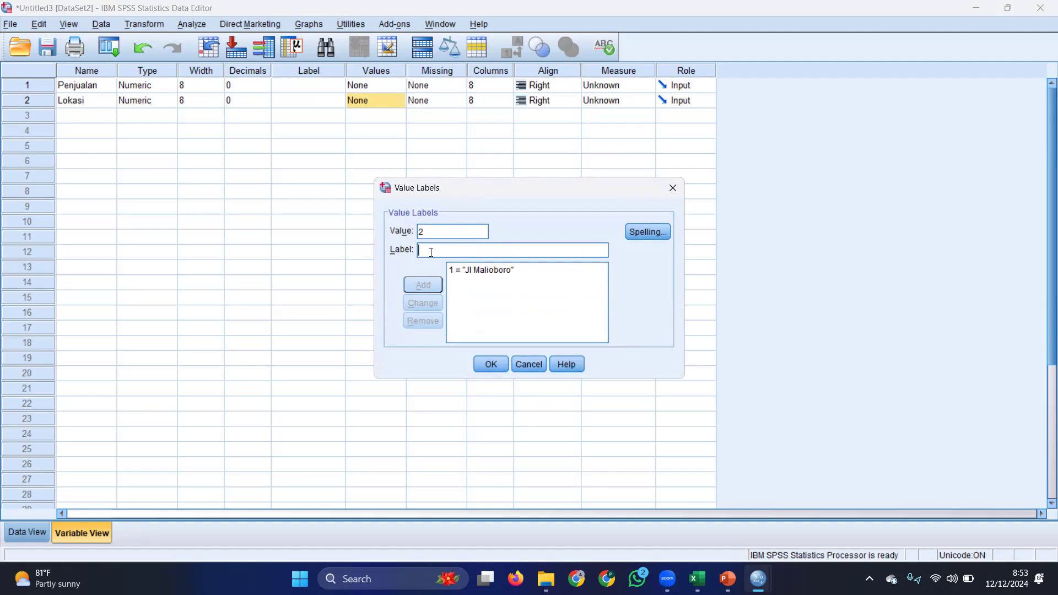
pyautogui.write('Jl SOlo')
pyautogui.click(427, 289)
pyautogui.write('3')
pyautogui.write('Jl Magela')
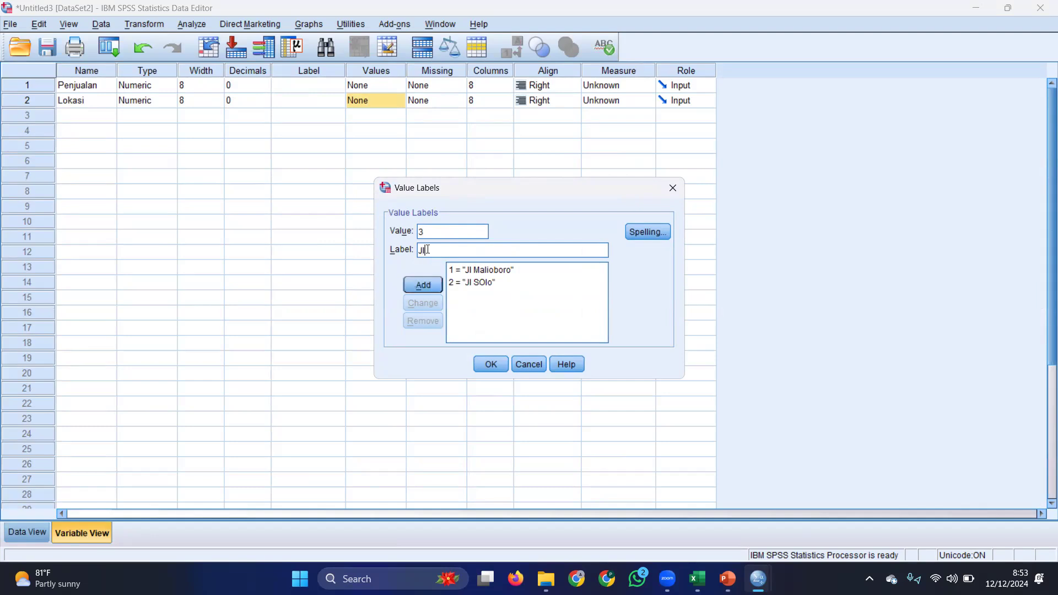
pyautogui.write('ng')
pyautogui.click(408, 280)
pyautogui.click(490, 365)
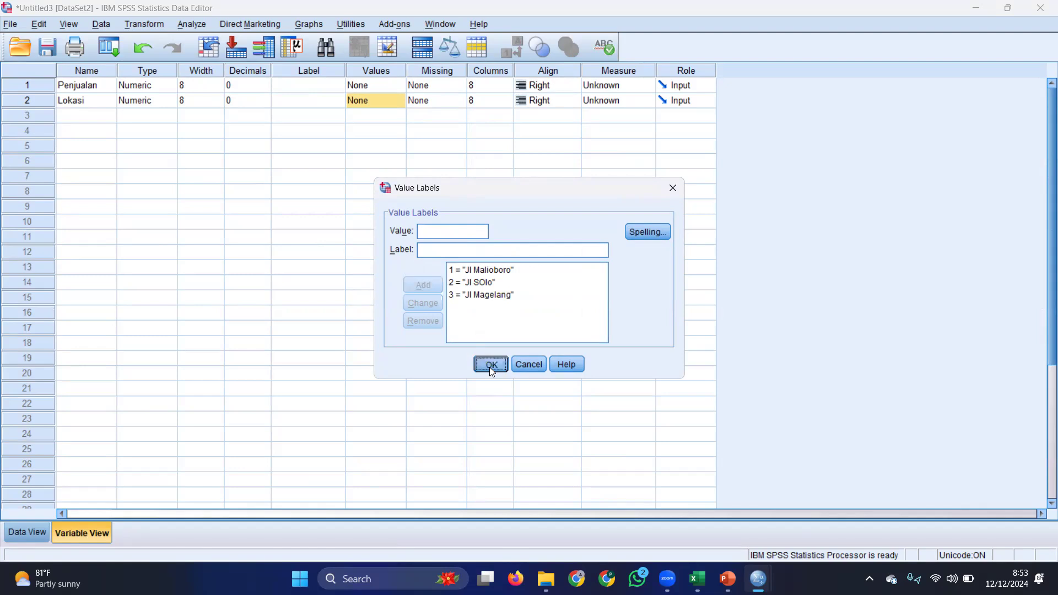
# Set the measurement level of Lokasi to Nominal and that of Penjualan to Scale
pyautogui.click(612, 100)
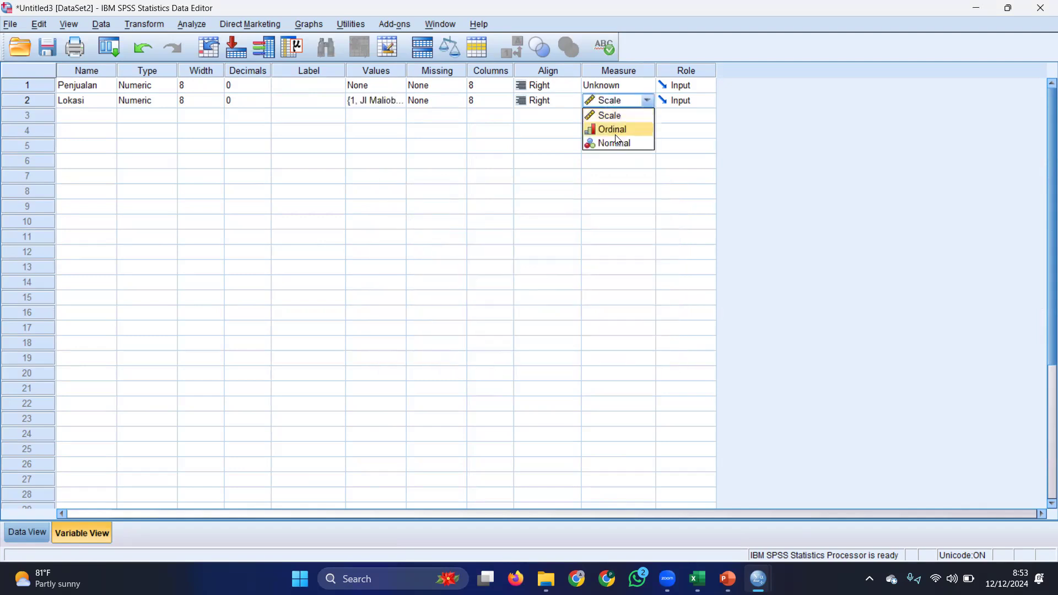
pyautogui.click(617, 147)
pyautogui.click(605, 85)
pyautogui.click(603, 102)
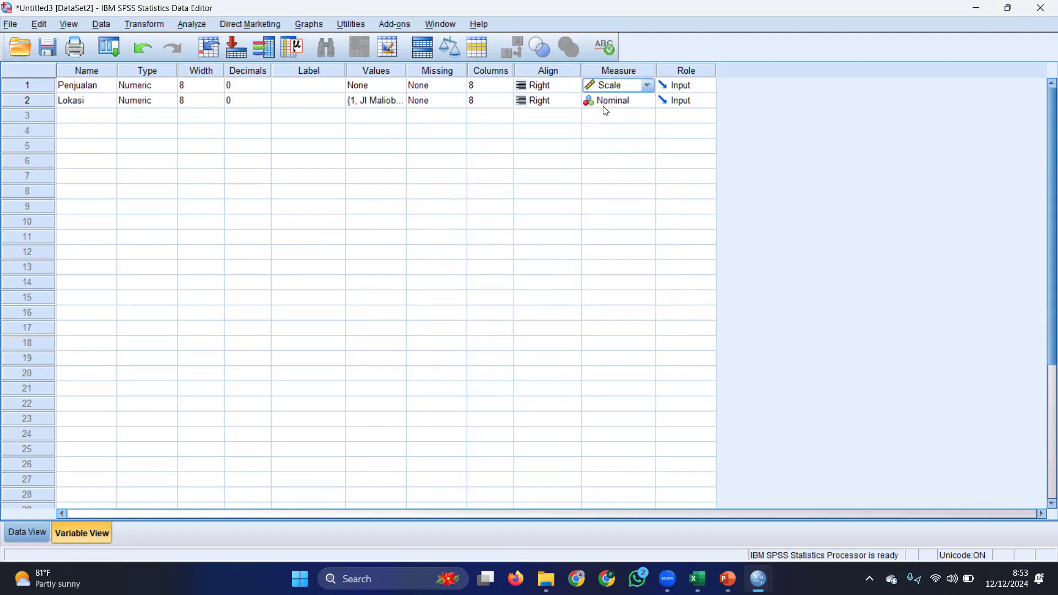
# Set up a One-Way ANOVA with Penjualan as the dependent variable and Lokasi as the factor
pyautogui.click(40, 532)
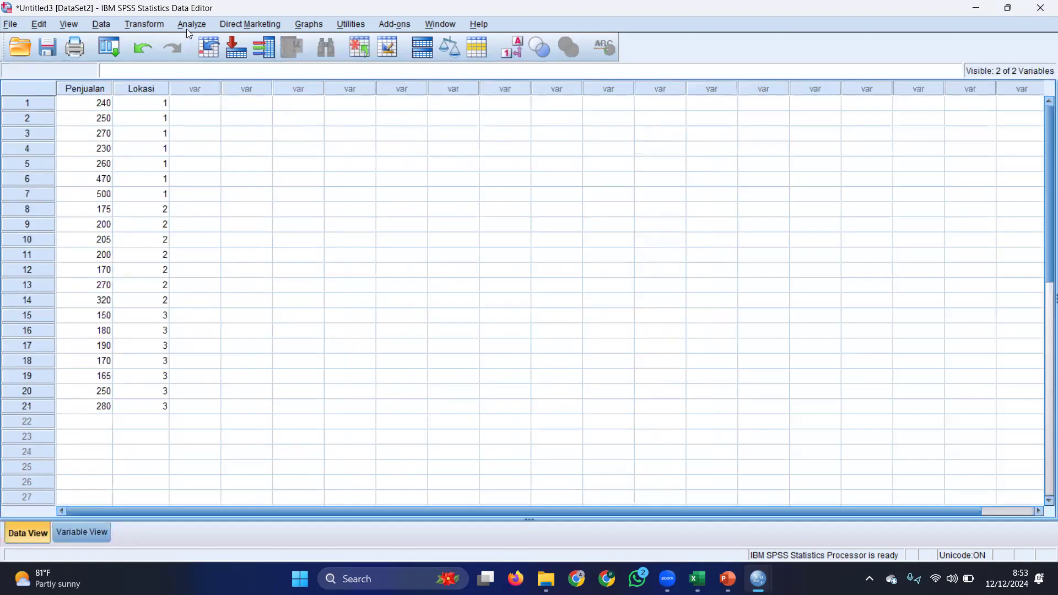
pyautogui.click(189, 24)
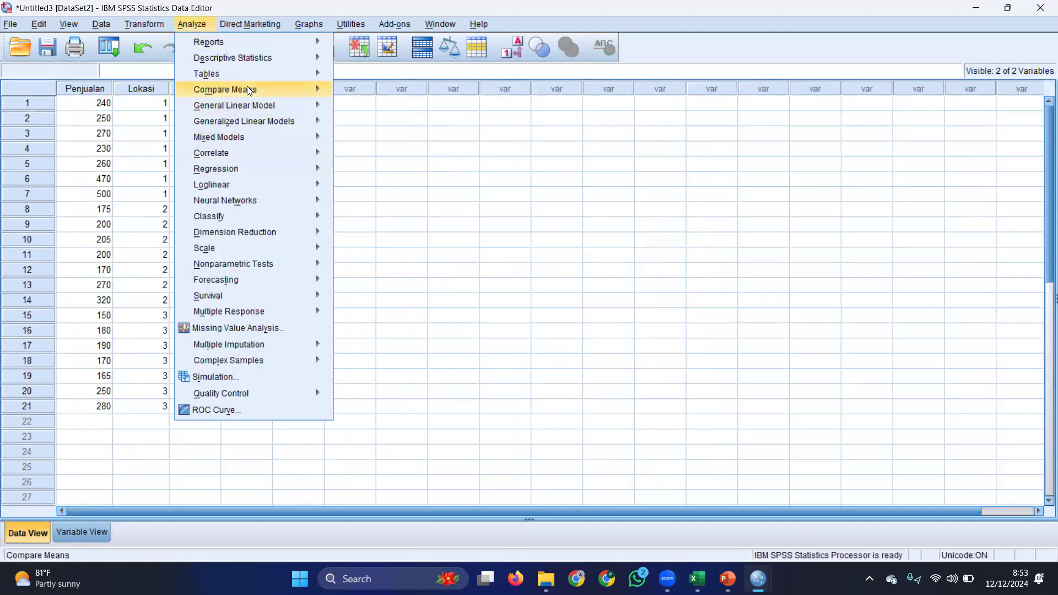
pyautogui.moveTo(245, 89)
pyautogui.click(381, 161)
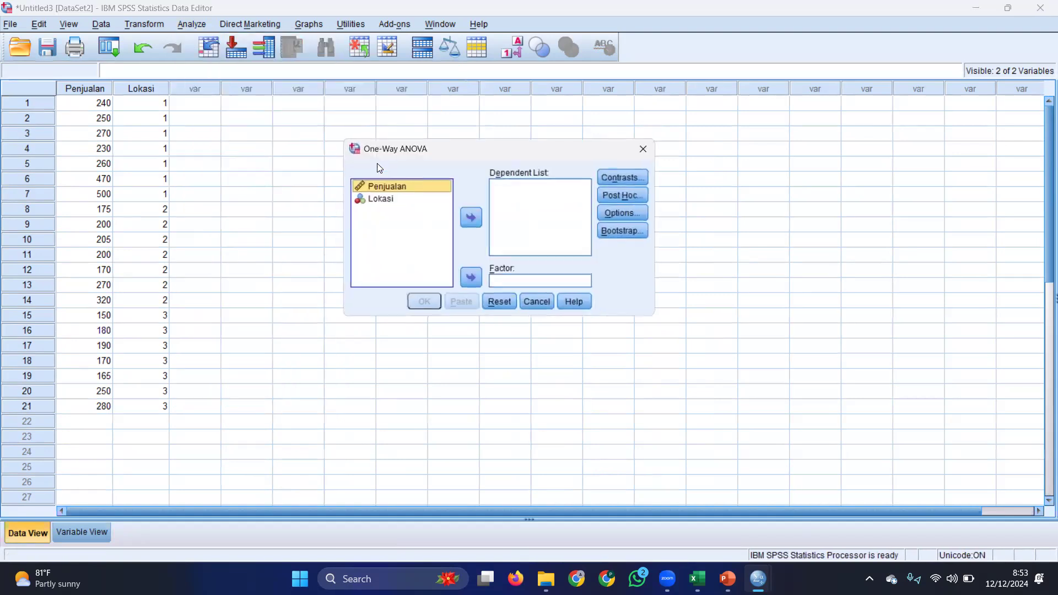
pyautogui.click(471, 218)
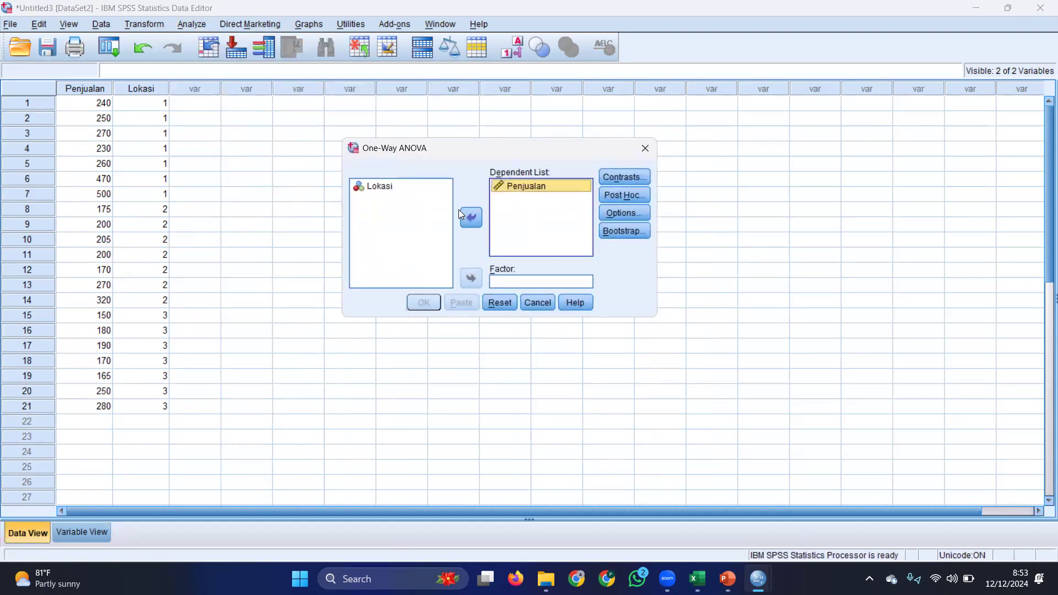
pyautogui.click(380, 186)
pyautogui.click(472, 278)
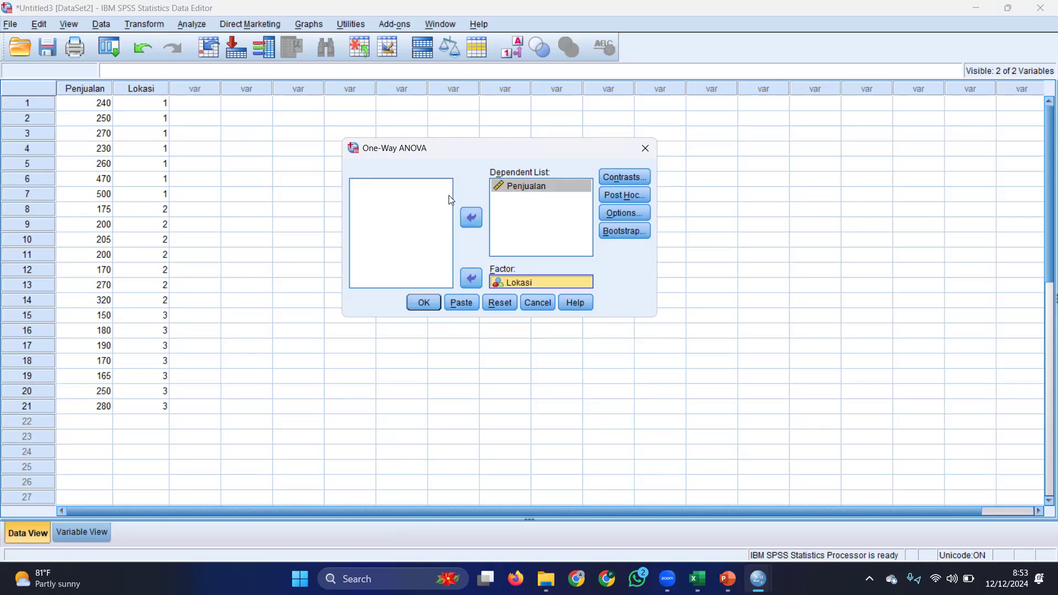
# Include the Descriptive and Homogeneity of variance test statistics, and run the One-Way ANOVA
pyautogui.click(625, 213)
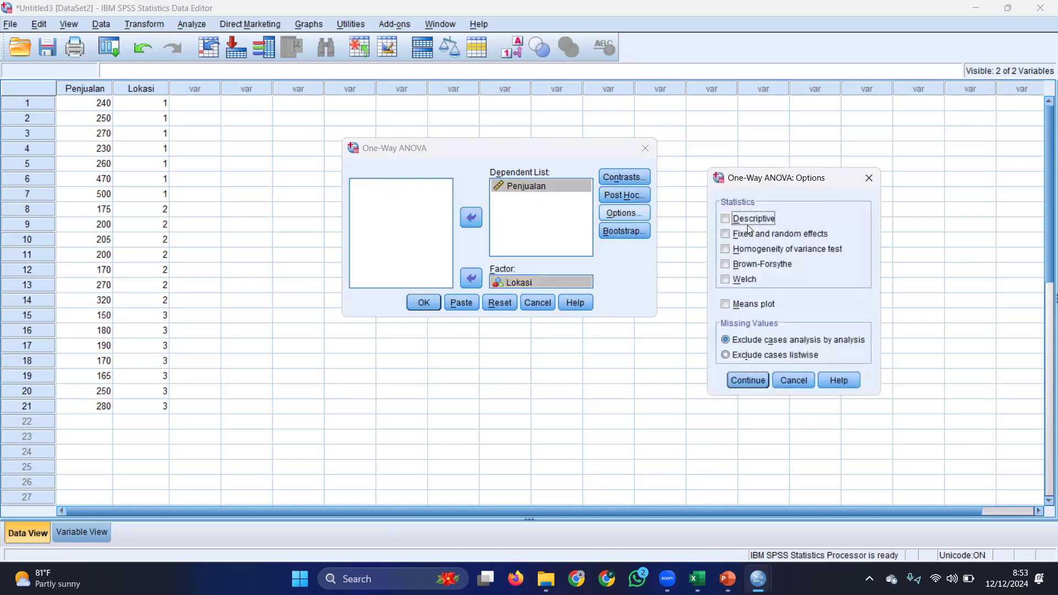
pyautogui.click(753, 217)
pyautogui.click(750, 251)
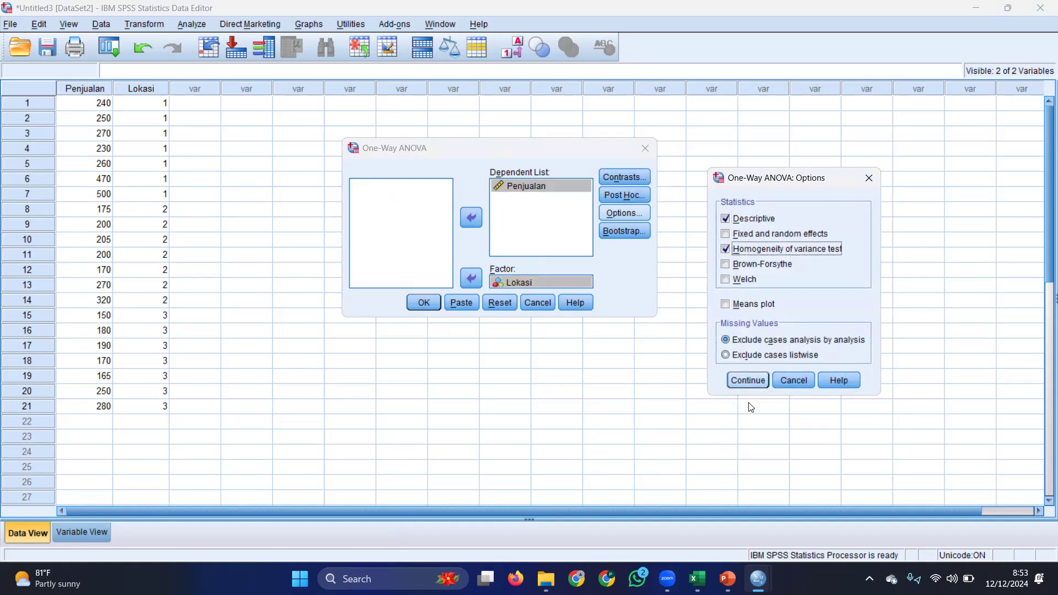
pyautogui.click(742, 381)
pyautogui.click(431, 302)
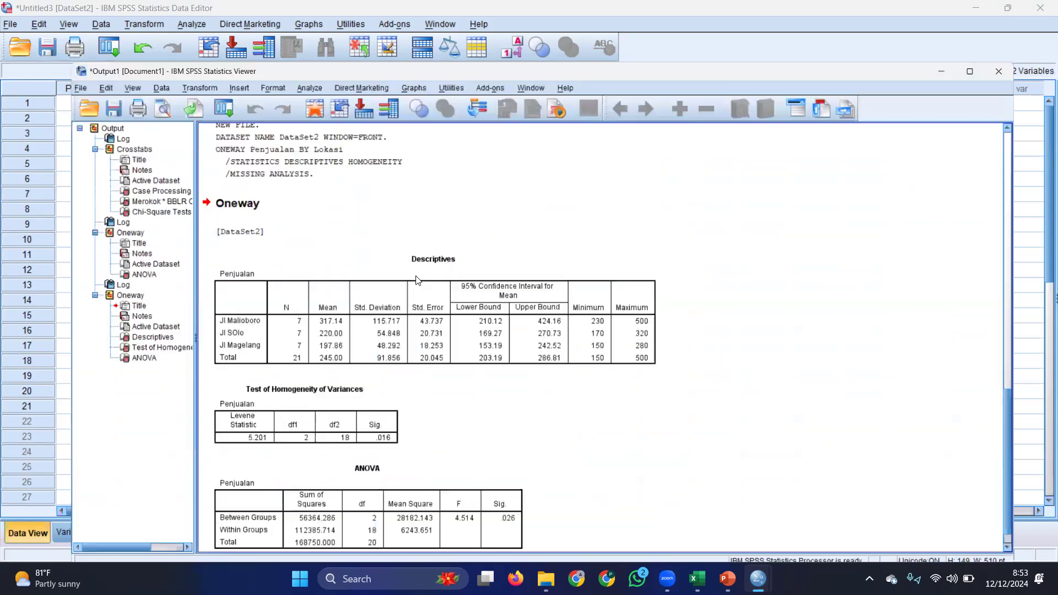